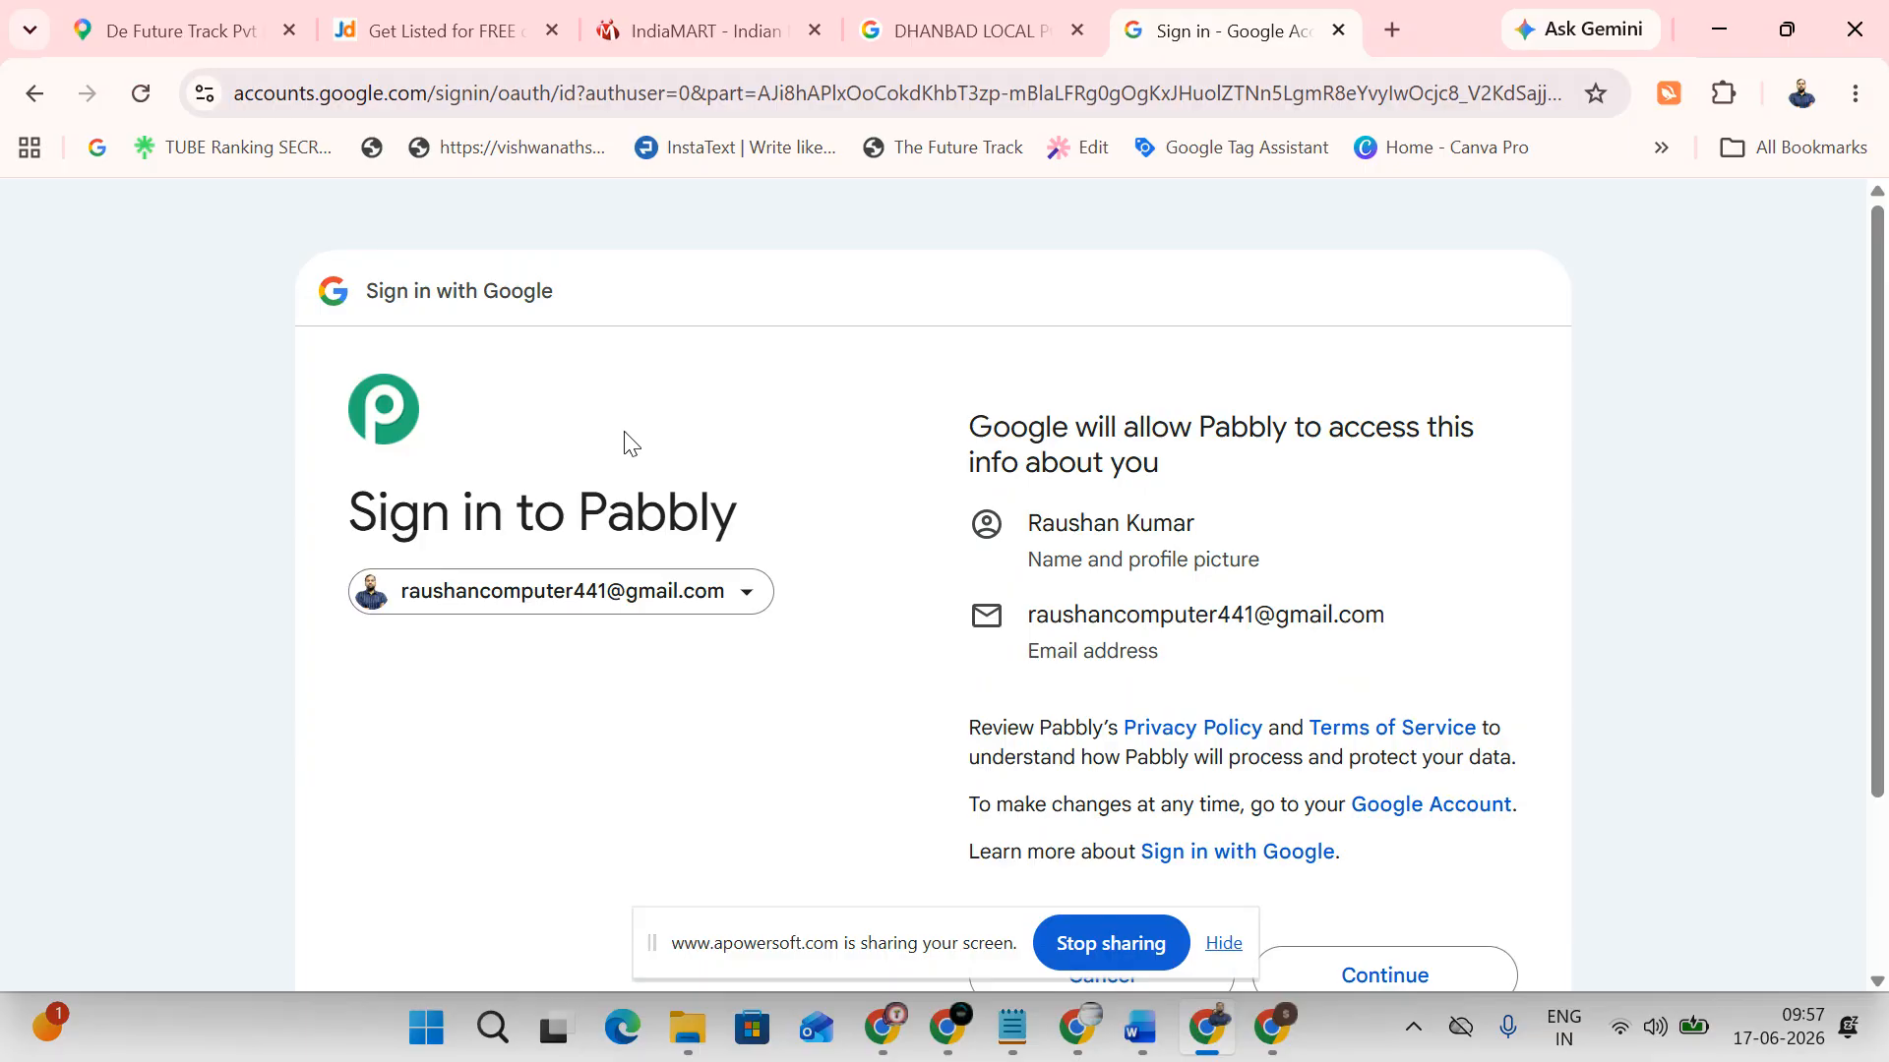
Complete the Google sign-in to Pabbly and access the Pabbly Connect application
{"action": "scroll", "coordinate": [630, 444], "scroll_direction": "down", "scroll_amount": 3}
{"action": "left_click", "coordinate": [1286, 729]}
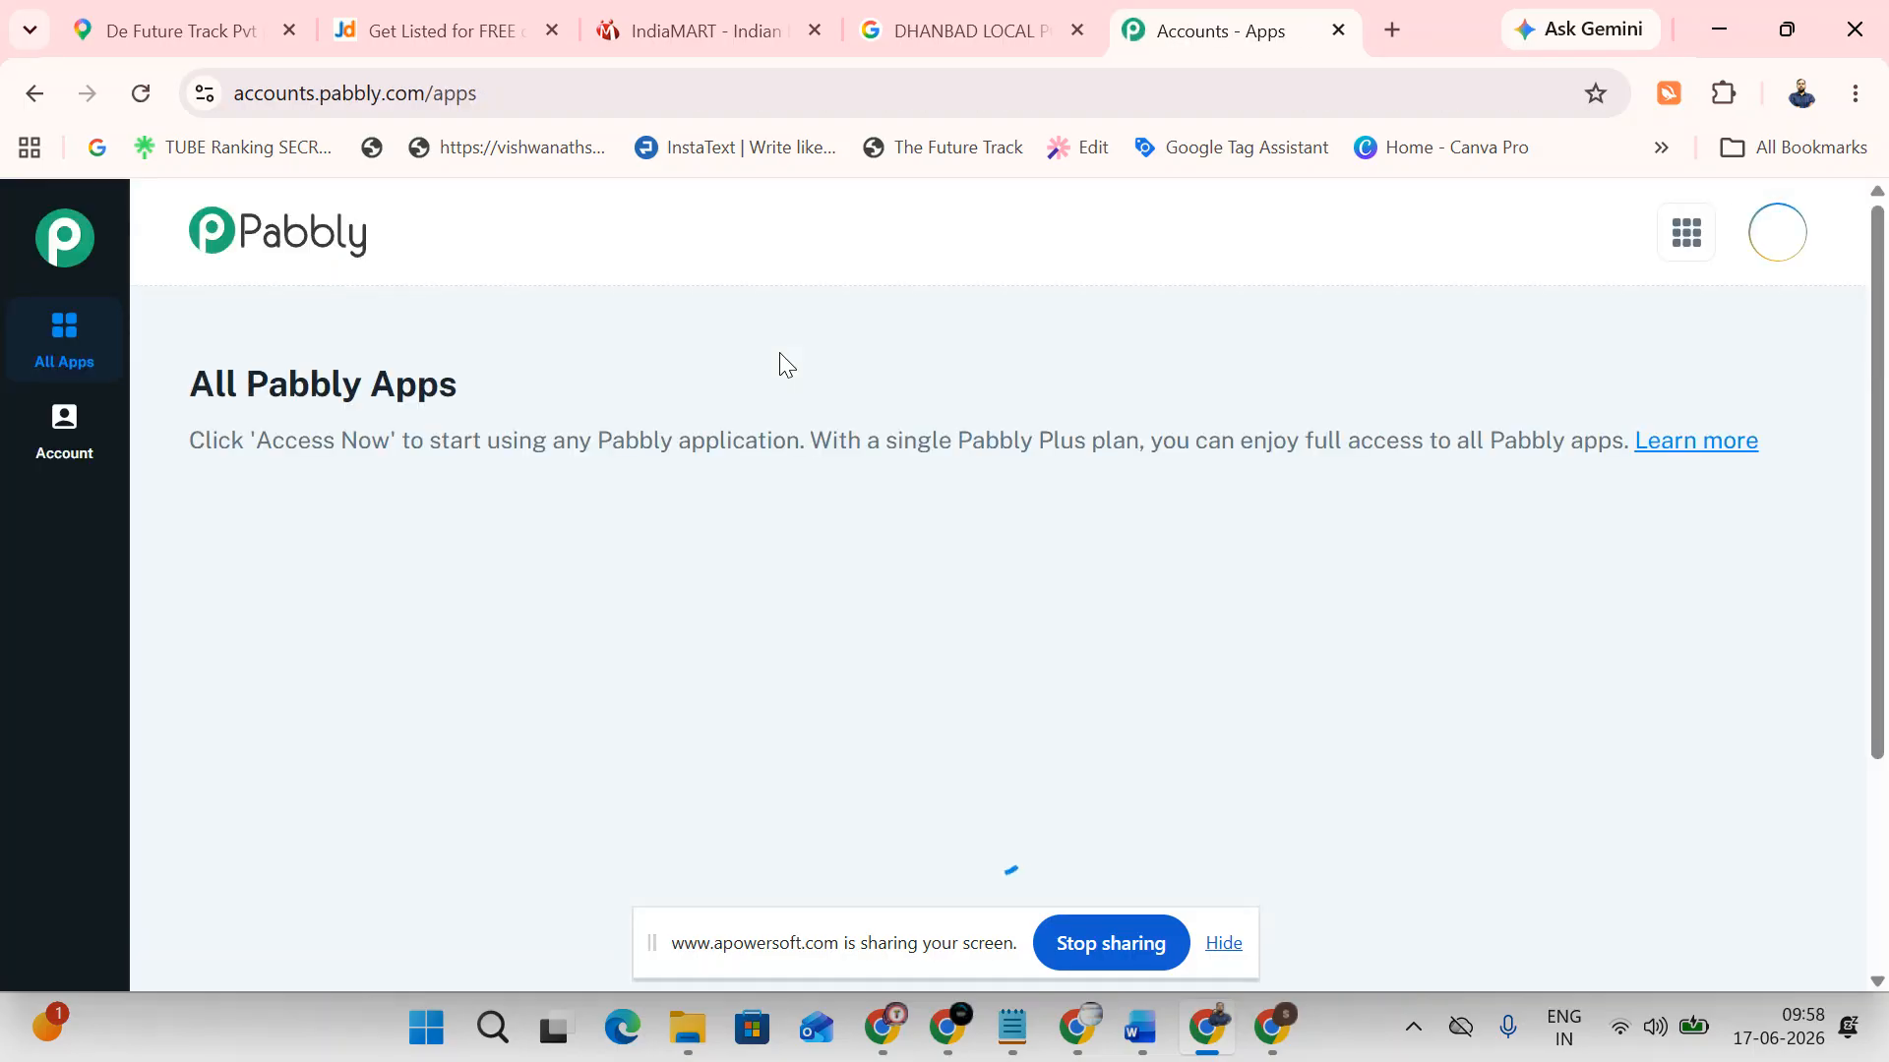
{"action": "scroll", "coordinate": [308, 502], "scroll_direction": "down", "scroll_amount": 1}
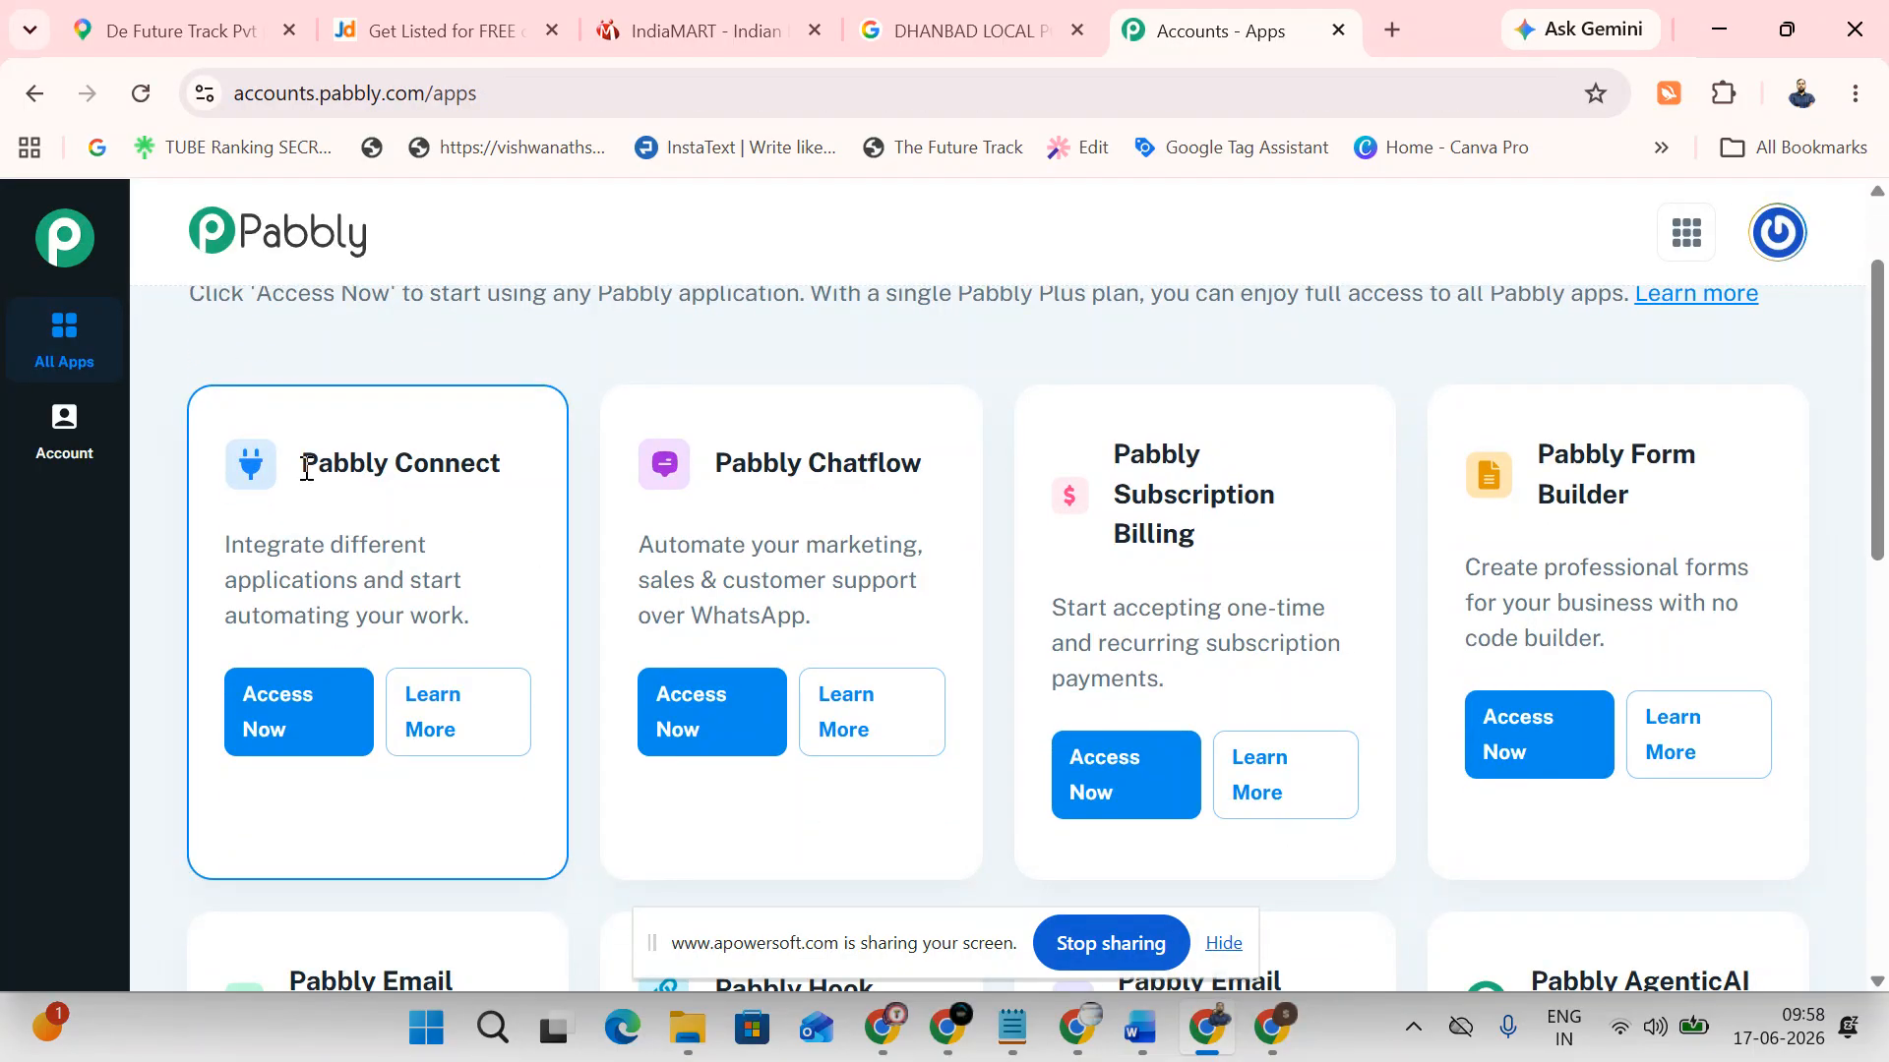
{"action": "left_click_drag", "start_coordinate": [306, 469], "coordinate": [548, 475]}
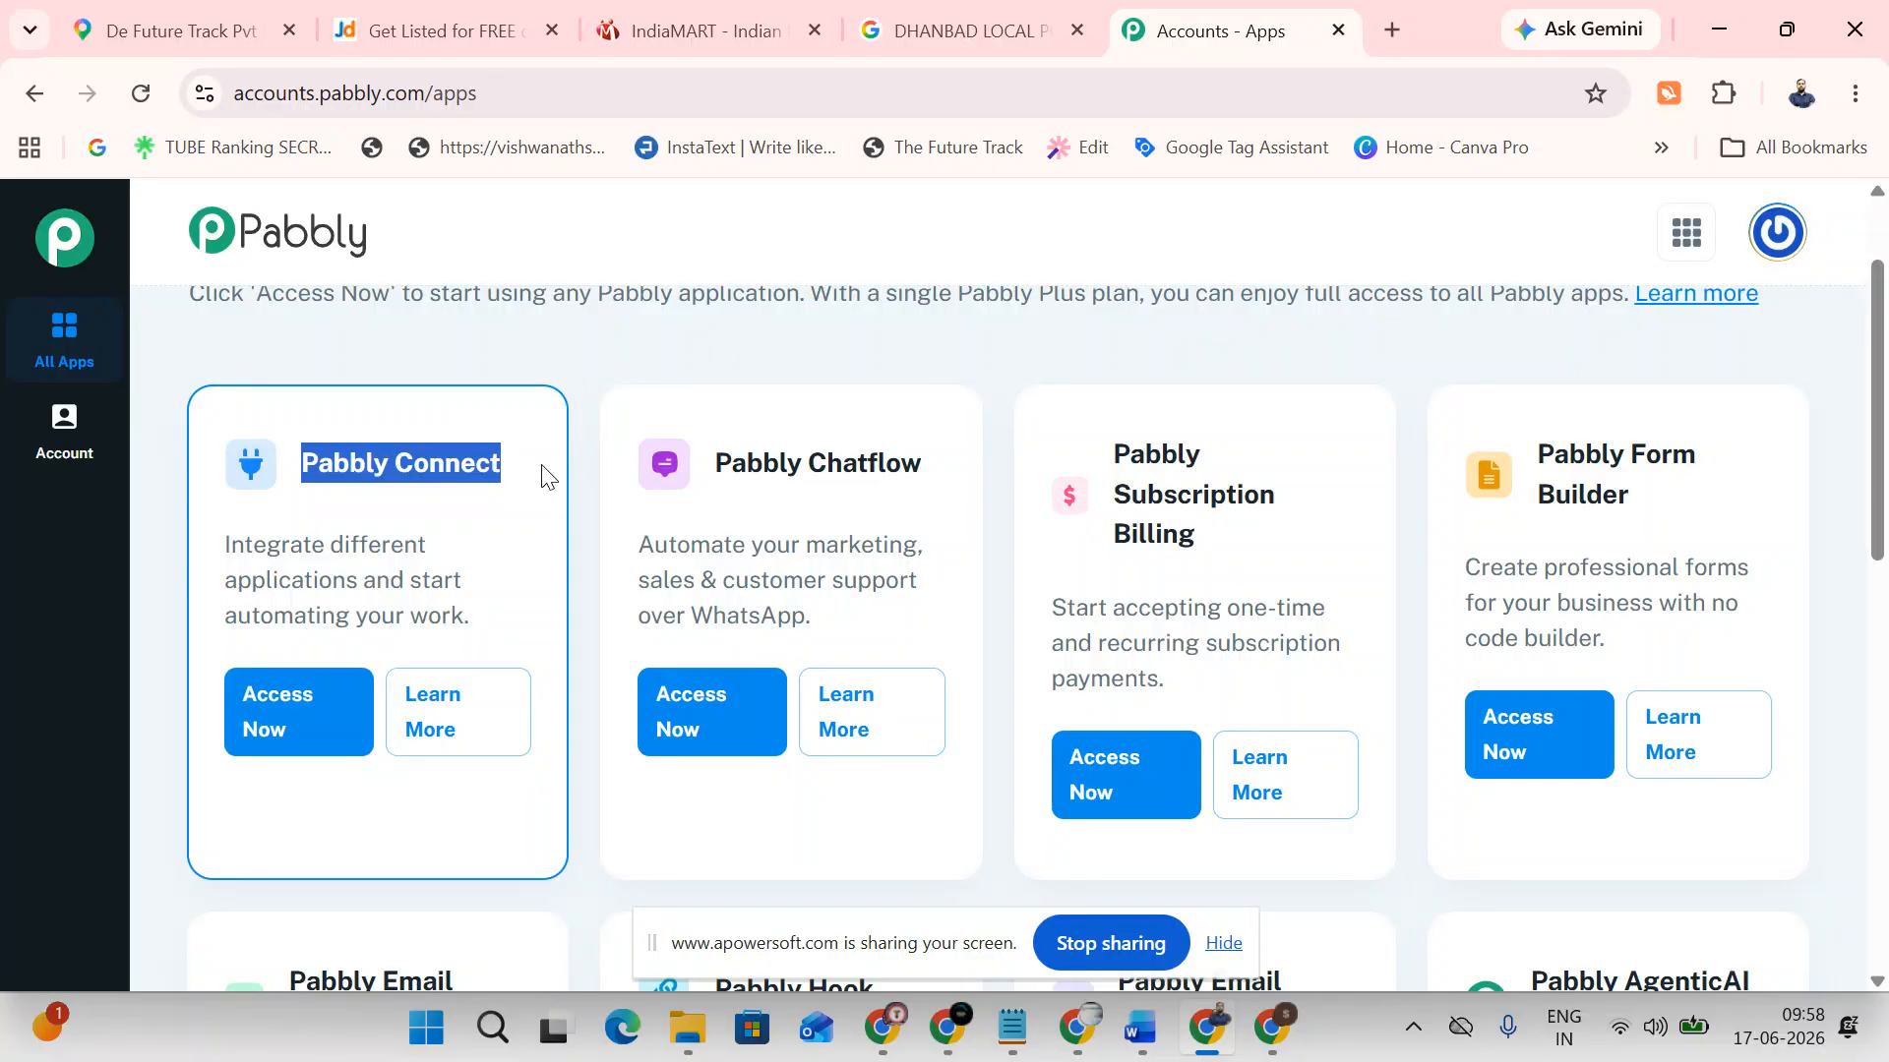
{"action": "left_click", "coordinate": [266, 696]}
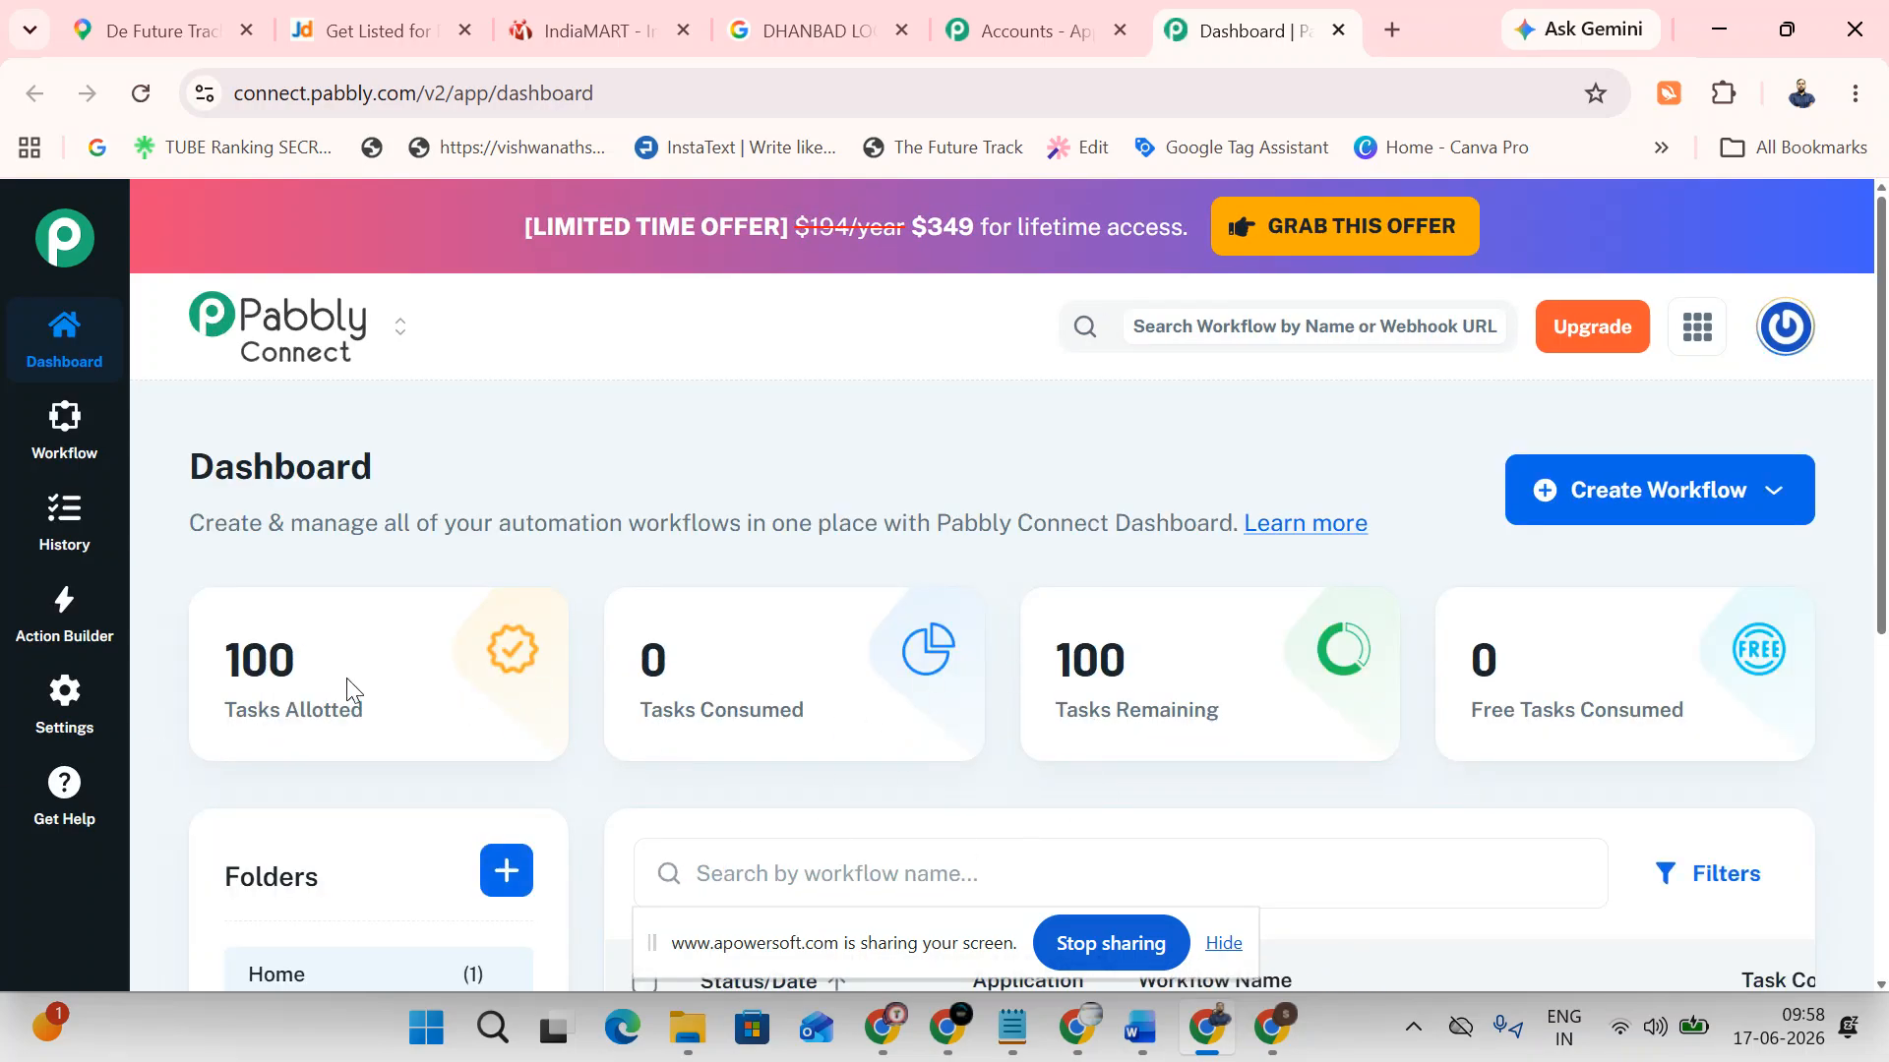
Move the "facebook connect" workflow to the trash
{"action": "scroll", "coordinate": [400, 591], "scroll_direction": "down", "scroll_amount": 4}
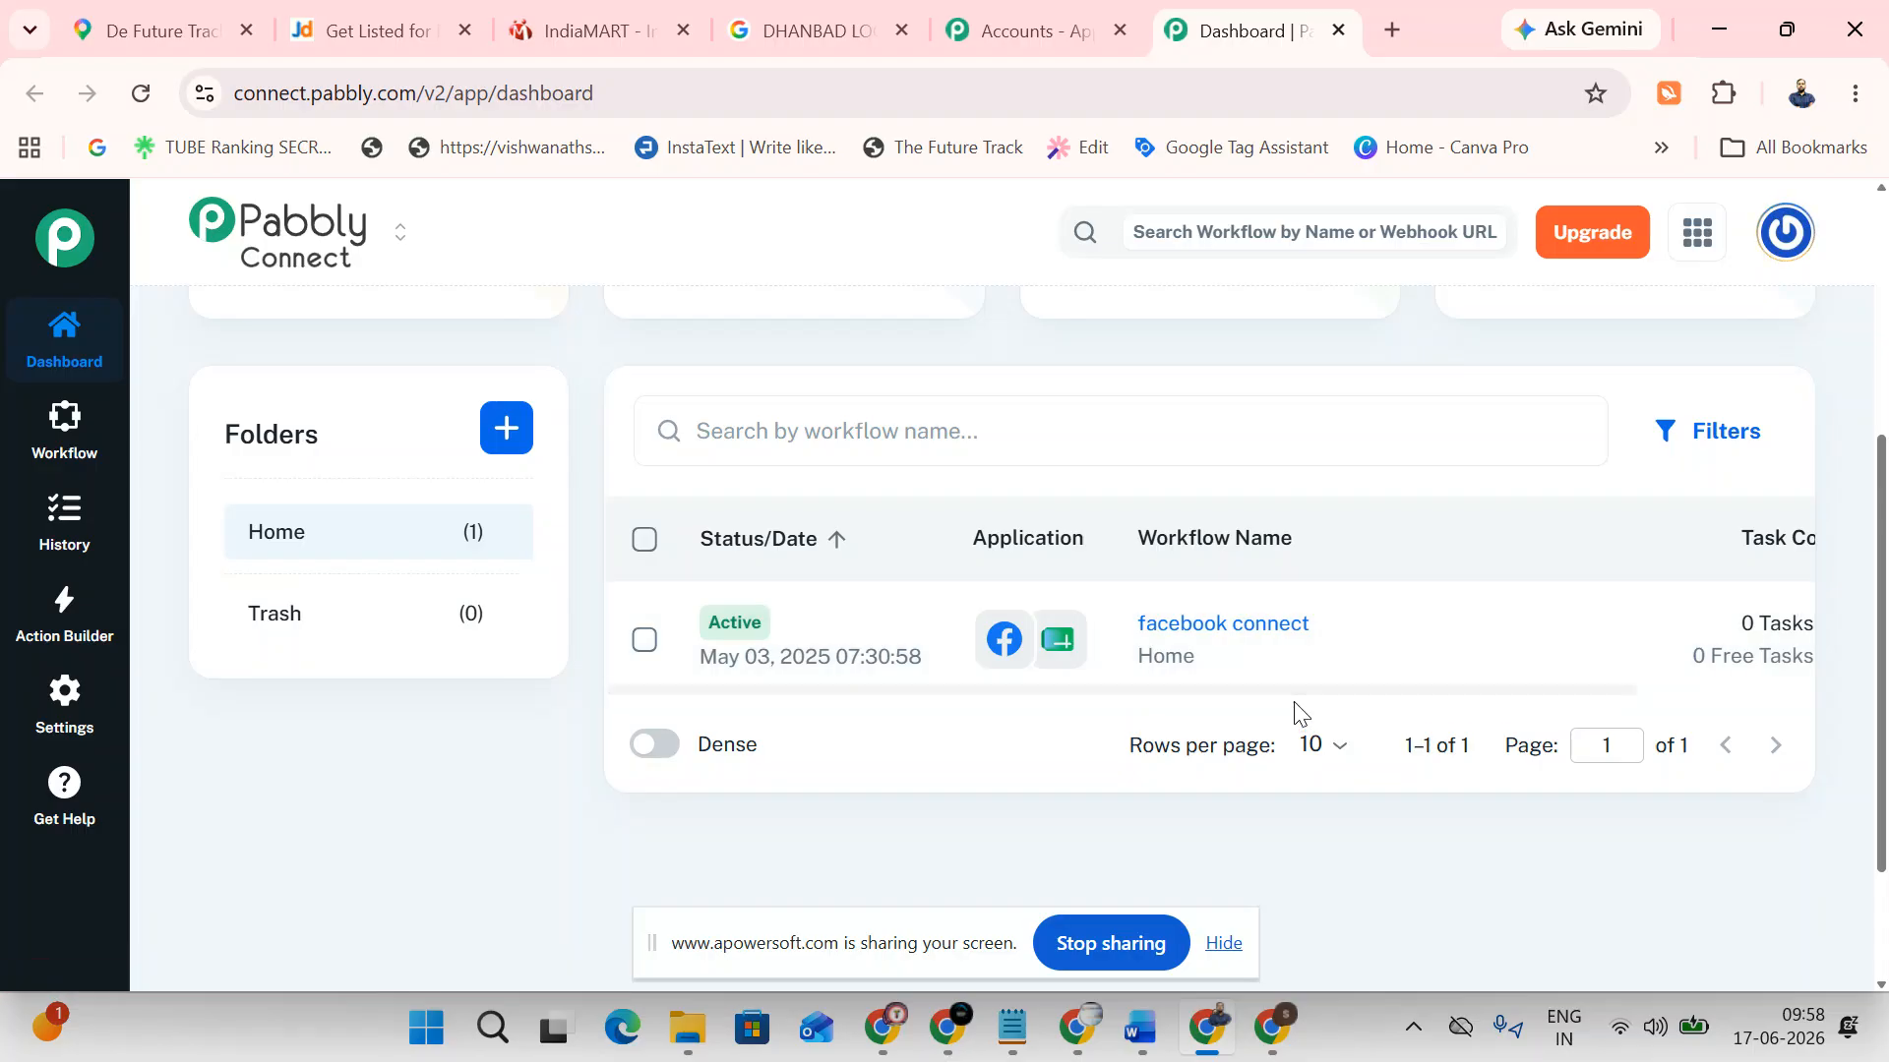
{"action": "left_click_drag", "start_coordinate": [1317, 690], "coordinate": [1727, 706]}
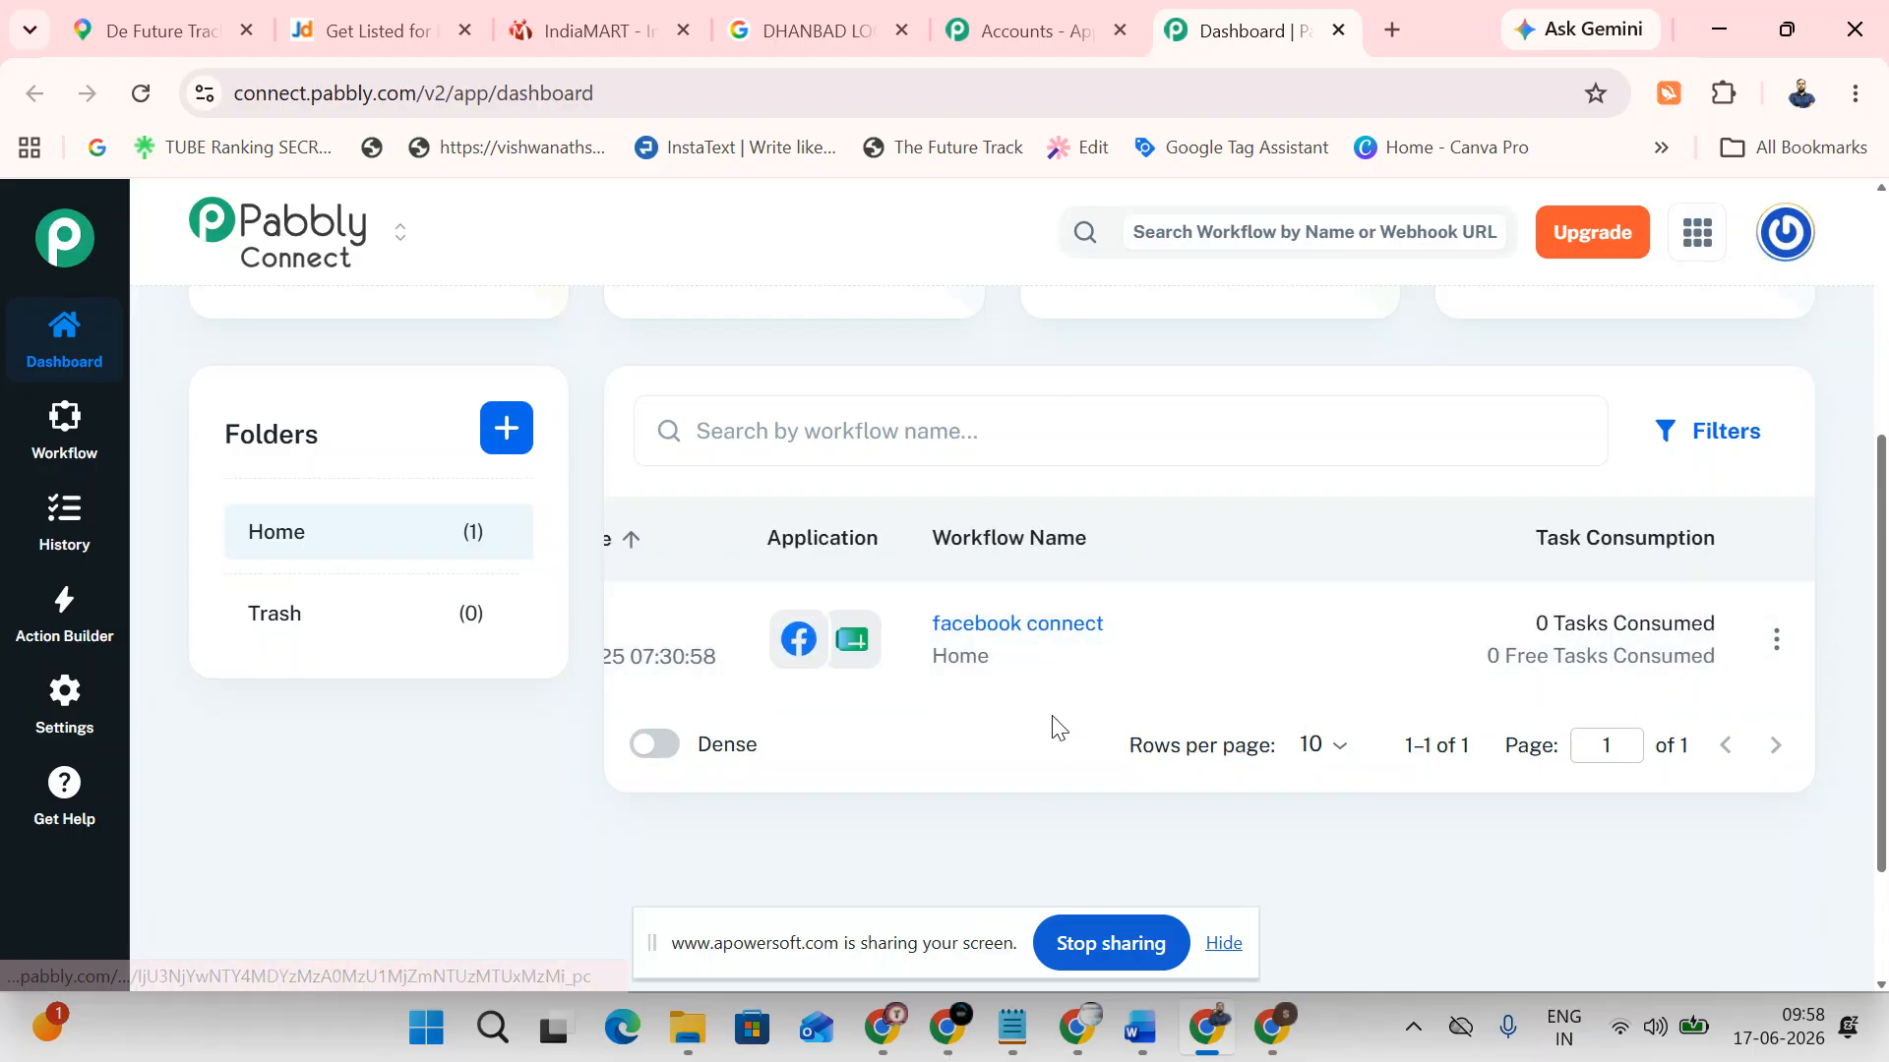
{"action": "left_click", "coordinate": [1774, 640]}
{"action": "left_click", "coordinate": [1554, 932]}
{"action": "left_click", "coordinate": [1089, 661]}
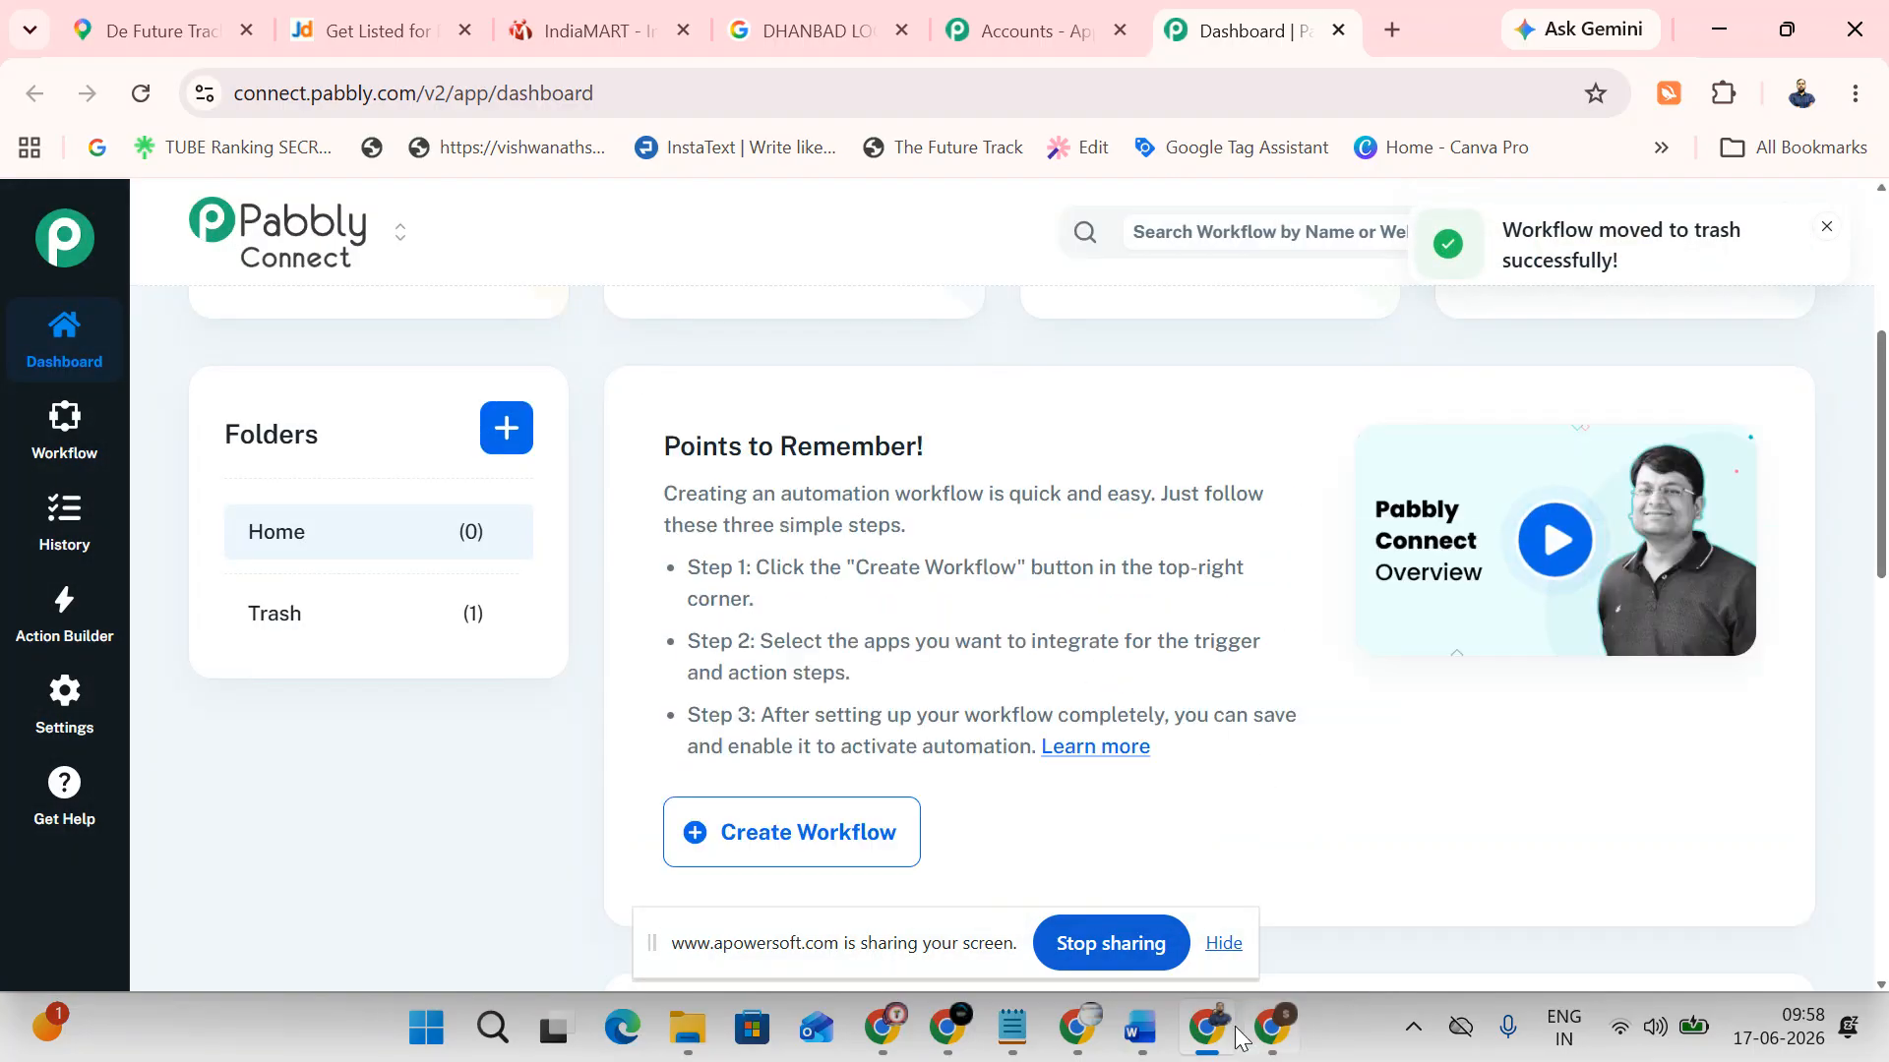
Switch to the other Chrome profile's window and open a blank page there
{"action": "mouse_move", "coordinate": [969, 1033]}
{"action": "left_click", "coordinate": [726, 852]}
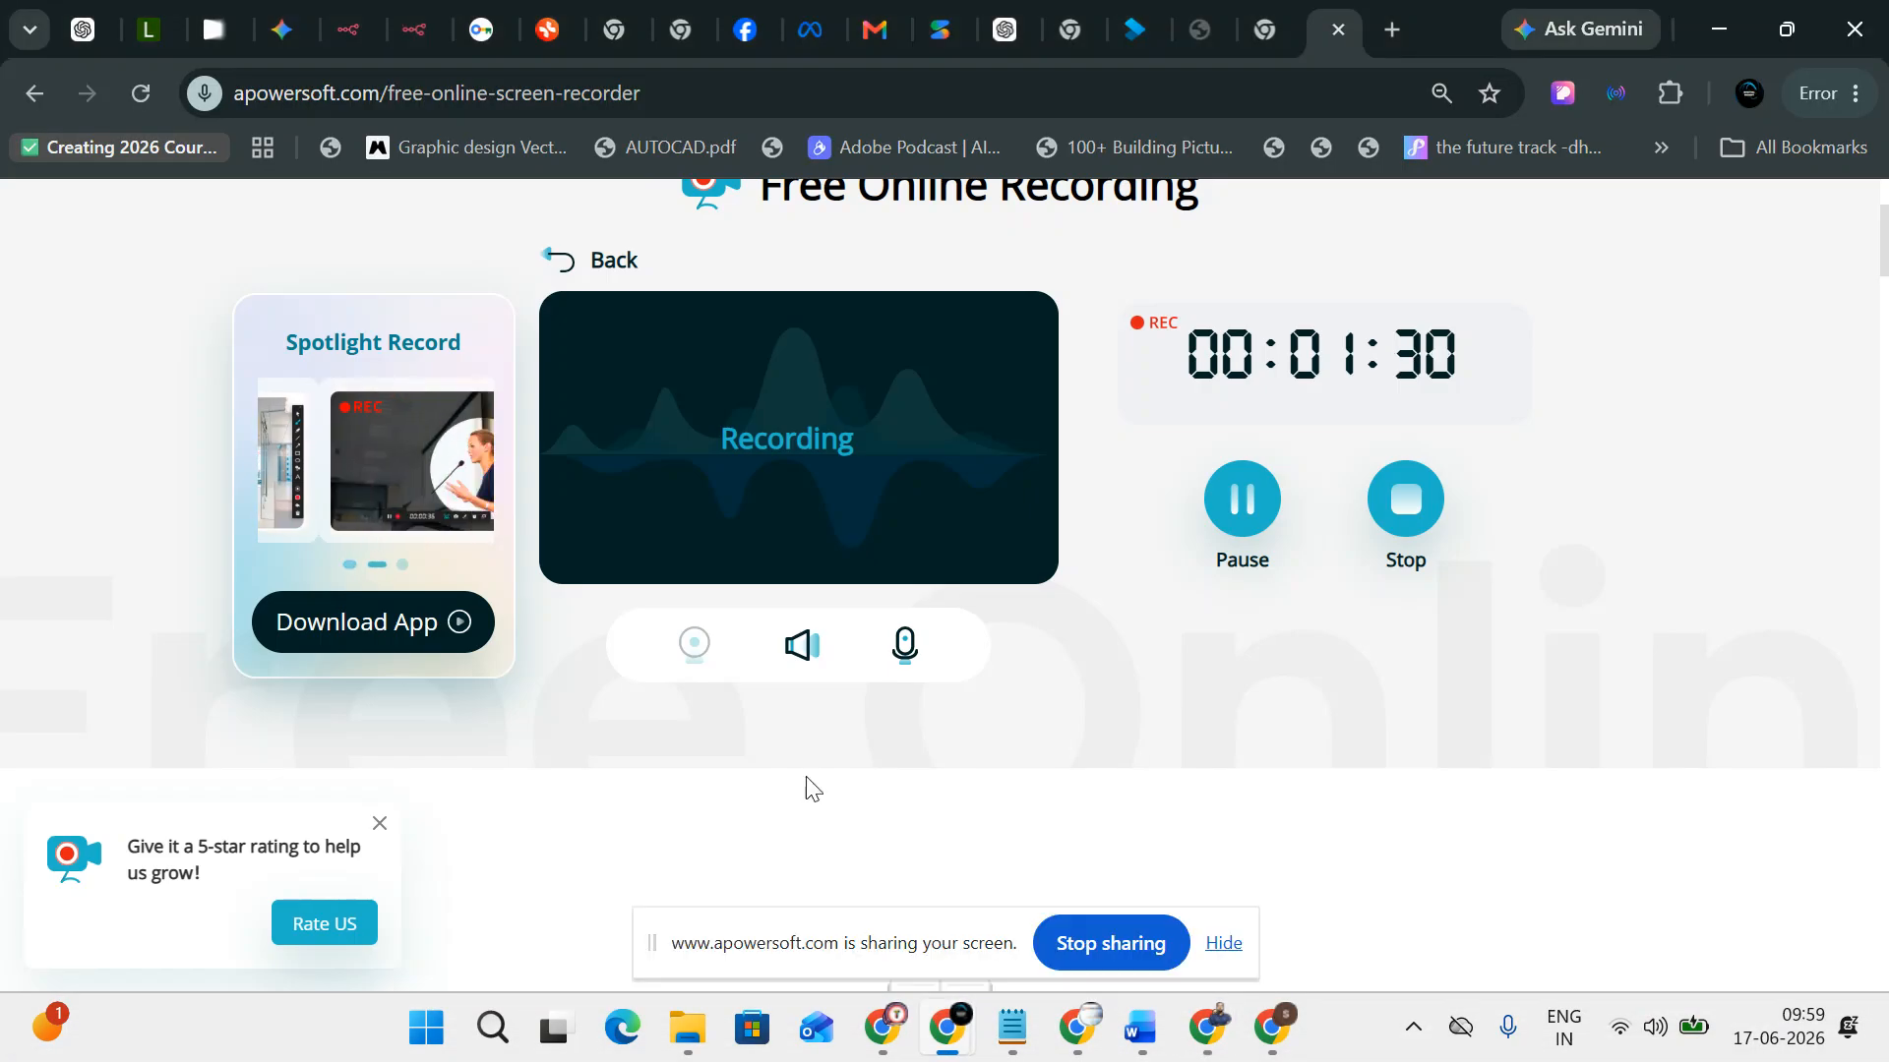
{"action": "left_click", "coordinate": [1379, 28]}
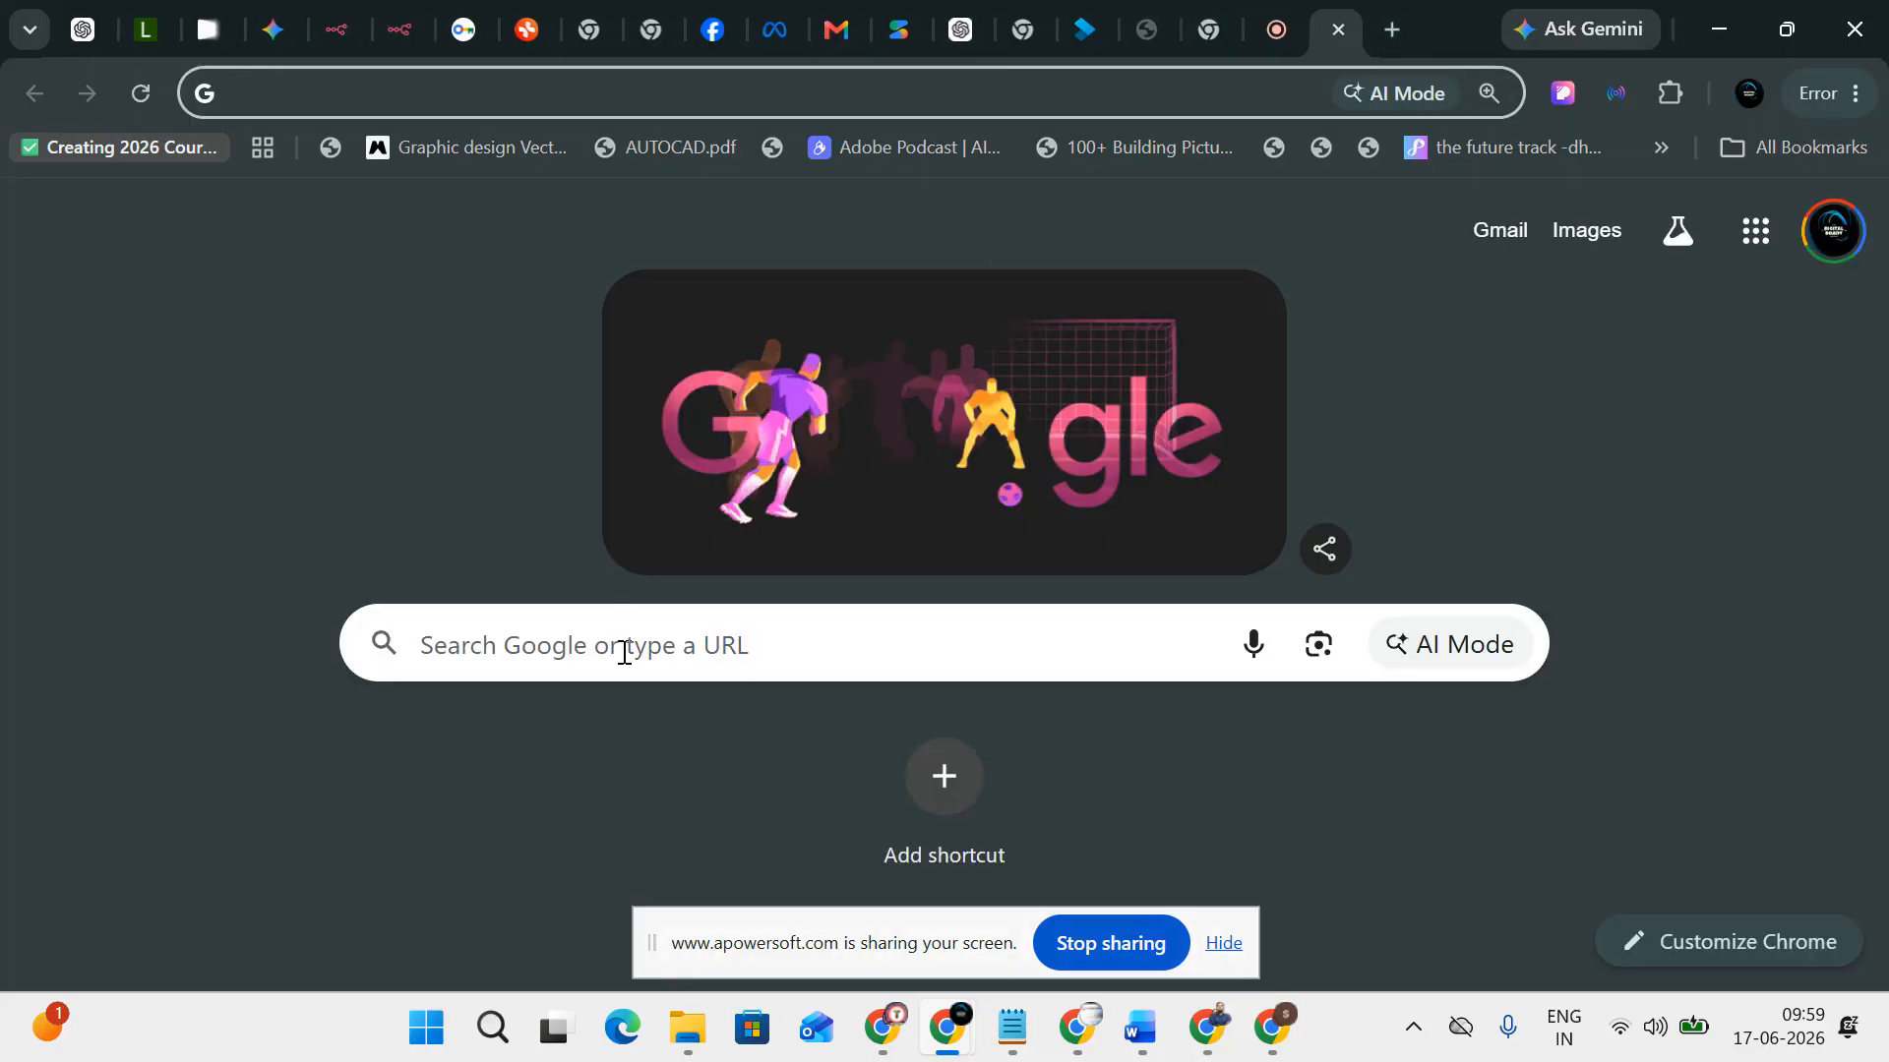
Search Google for "google business profile" and open the Google Business Profile site
{"action": "left_click", "coordinate": [624, 649]}
{"action": "type", "text": "google business profile help"}
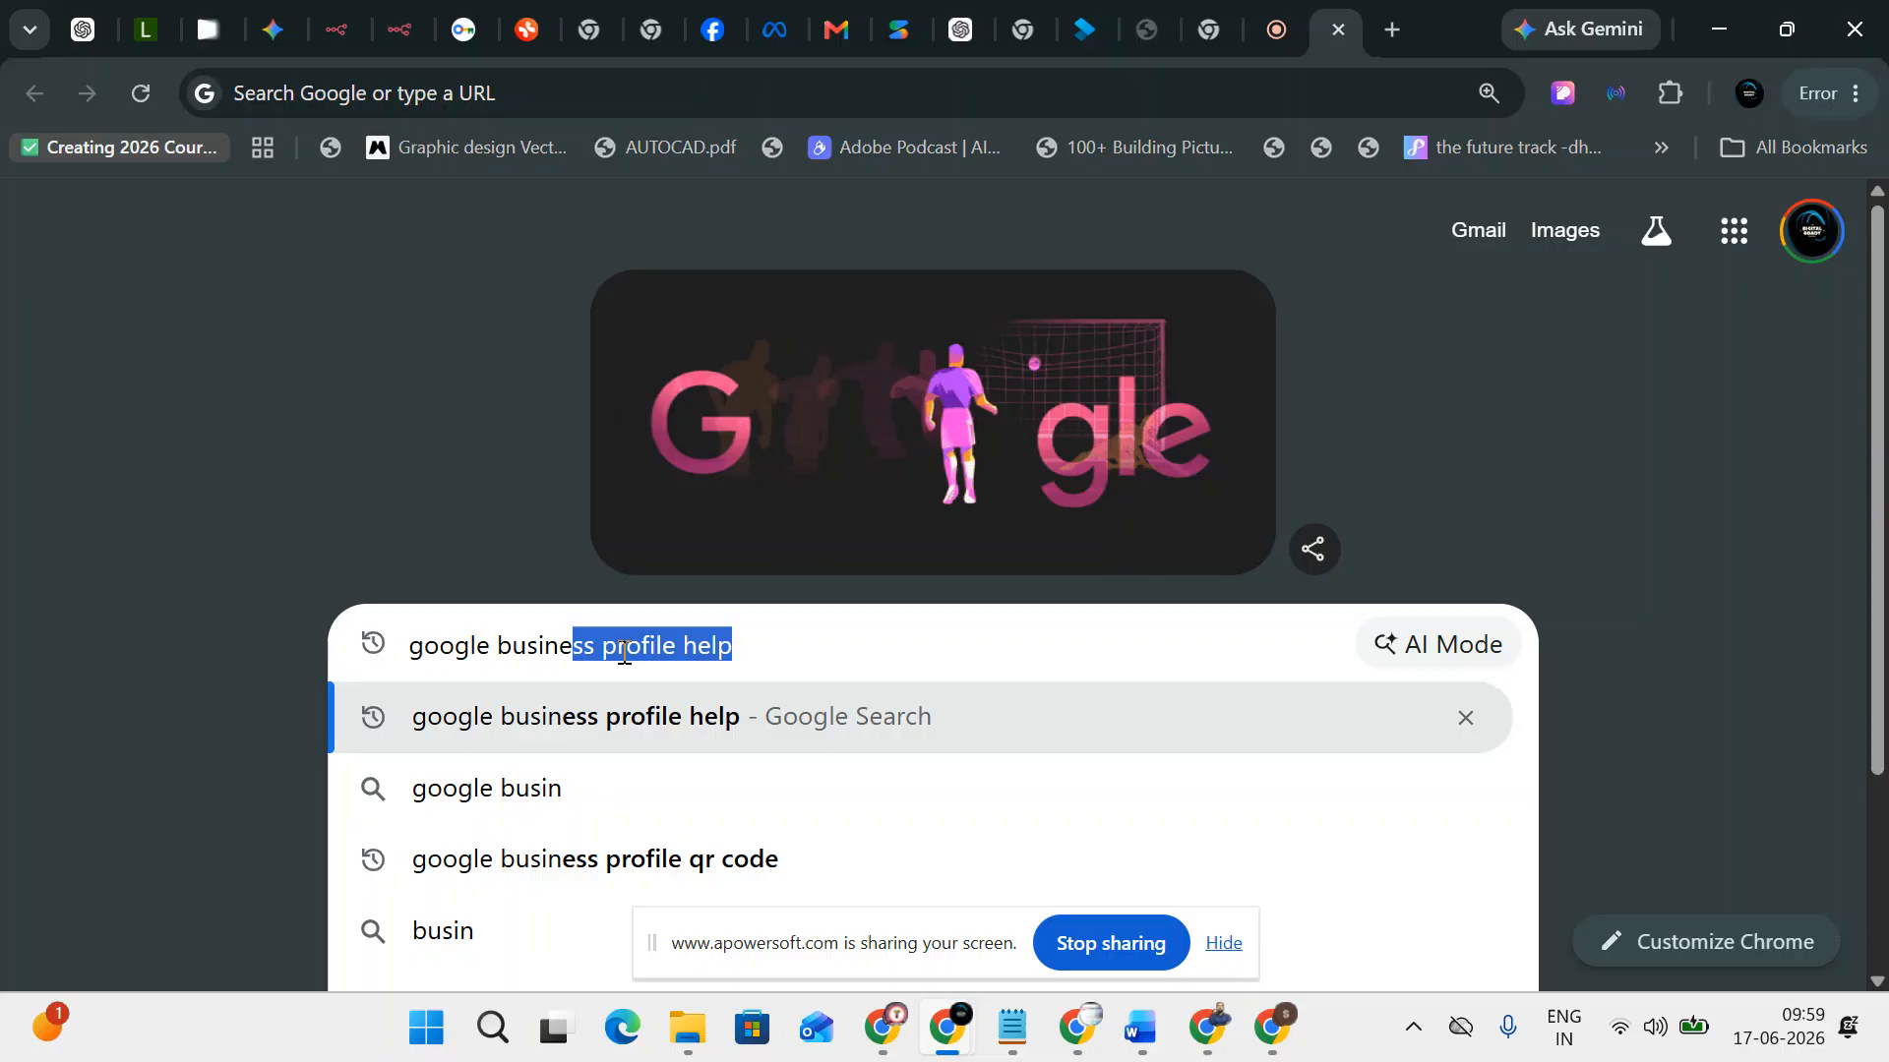
{"action": "key", "text": "Right"}
{"action": "key", "text": "BackSpace"}
{"action": "key", "text": "BackSpace"}
{"action": "key", "text": "BackSpace"}
{"action": "key", "text": "BackSpace"}
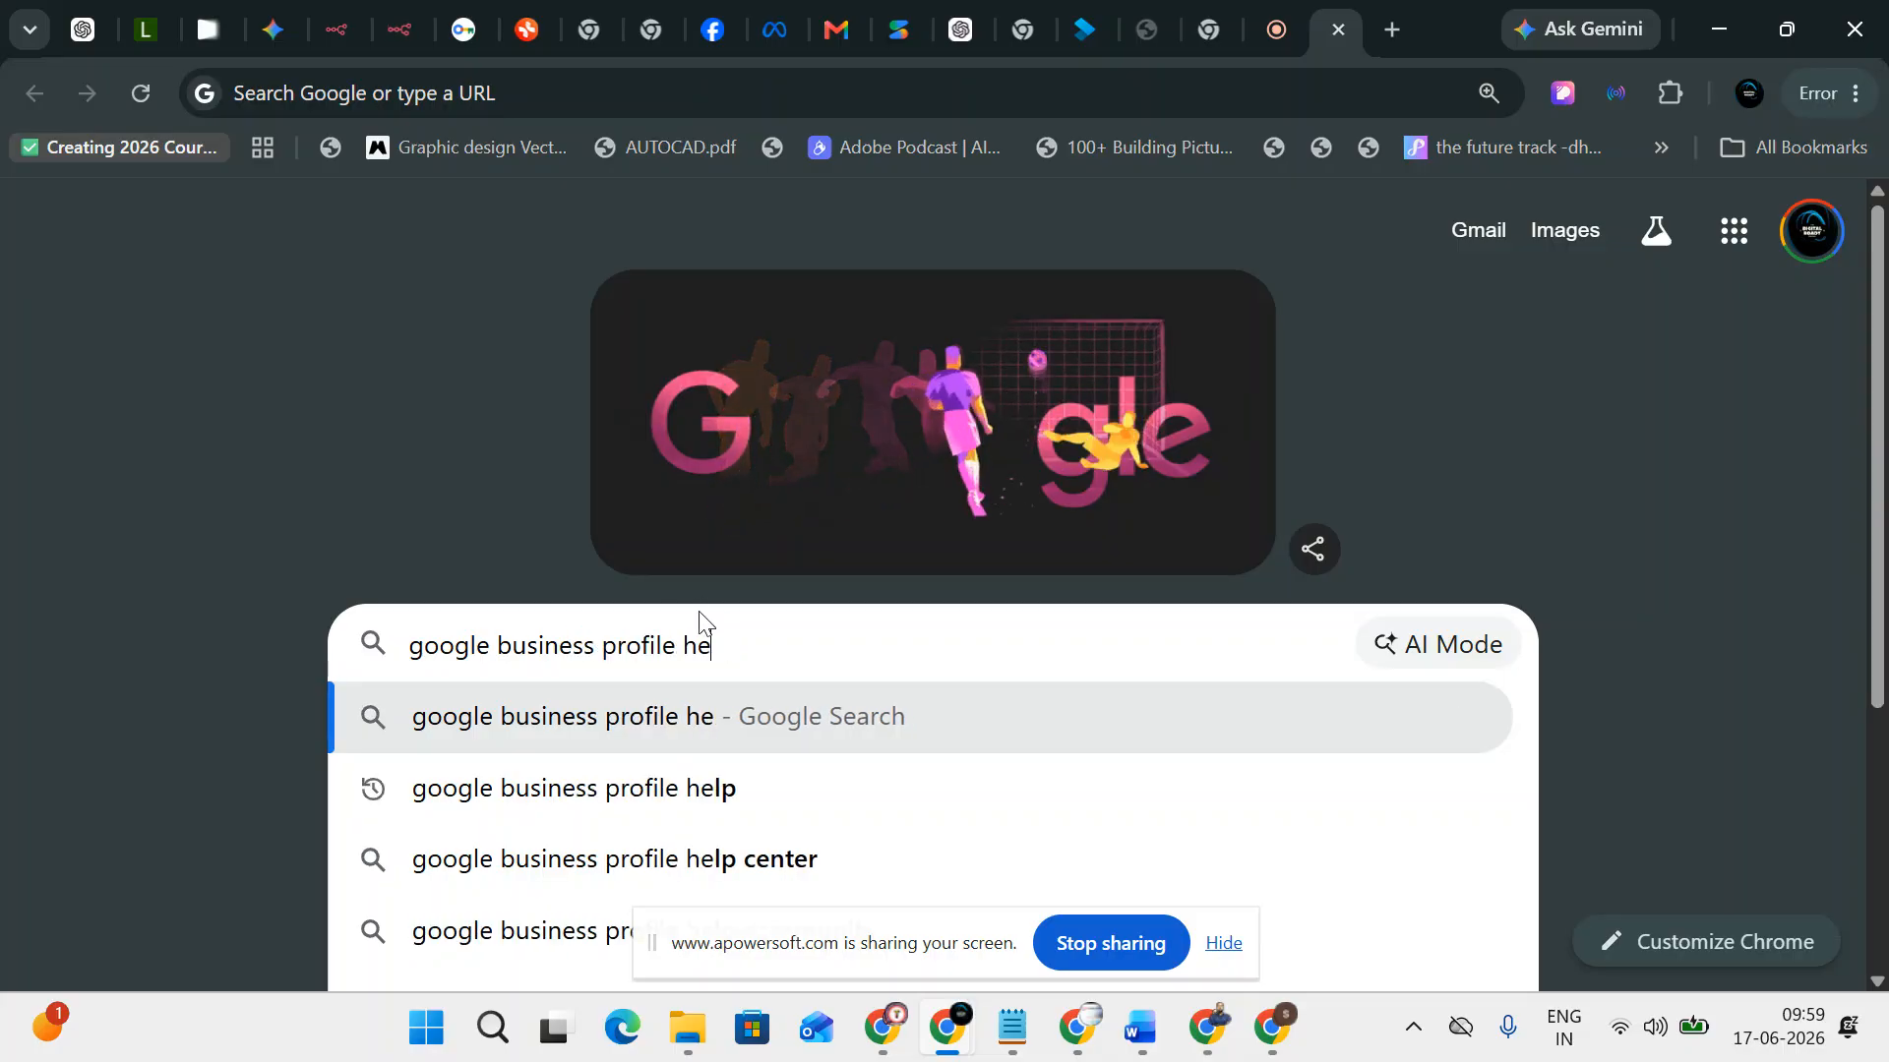
{"action": "key", "text": "Return"}
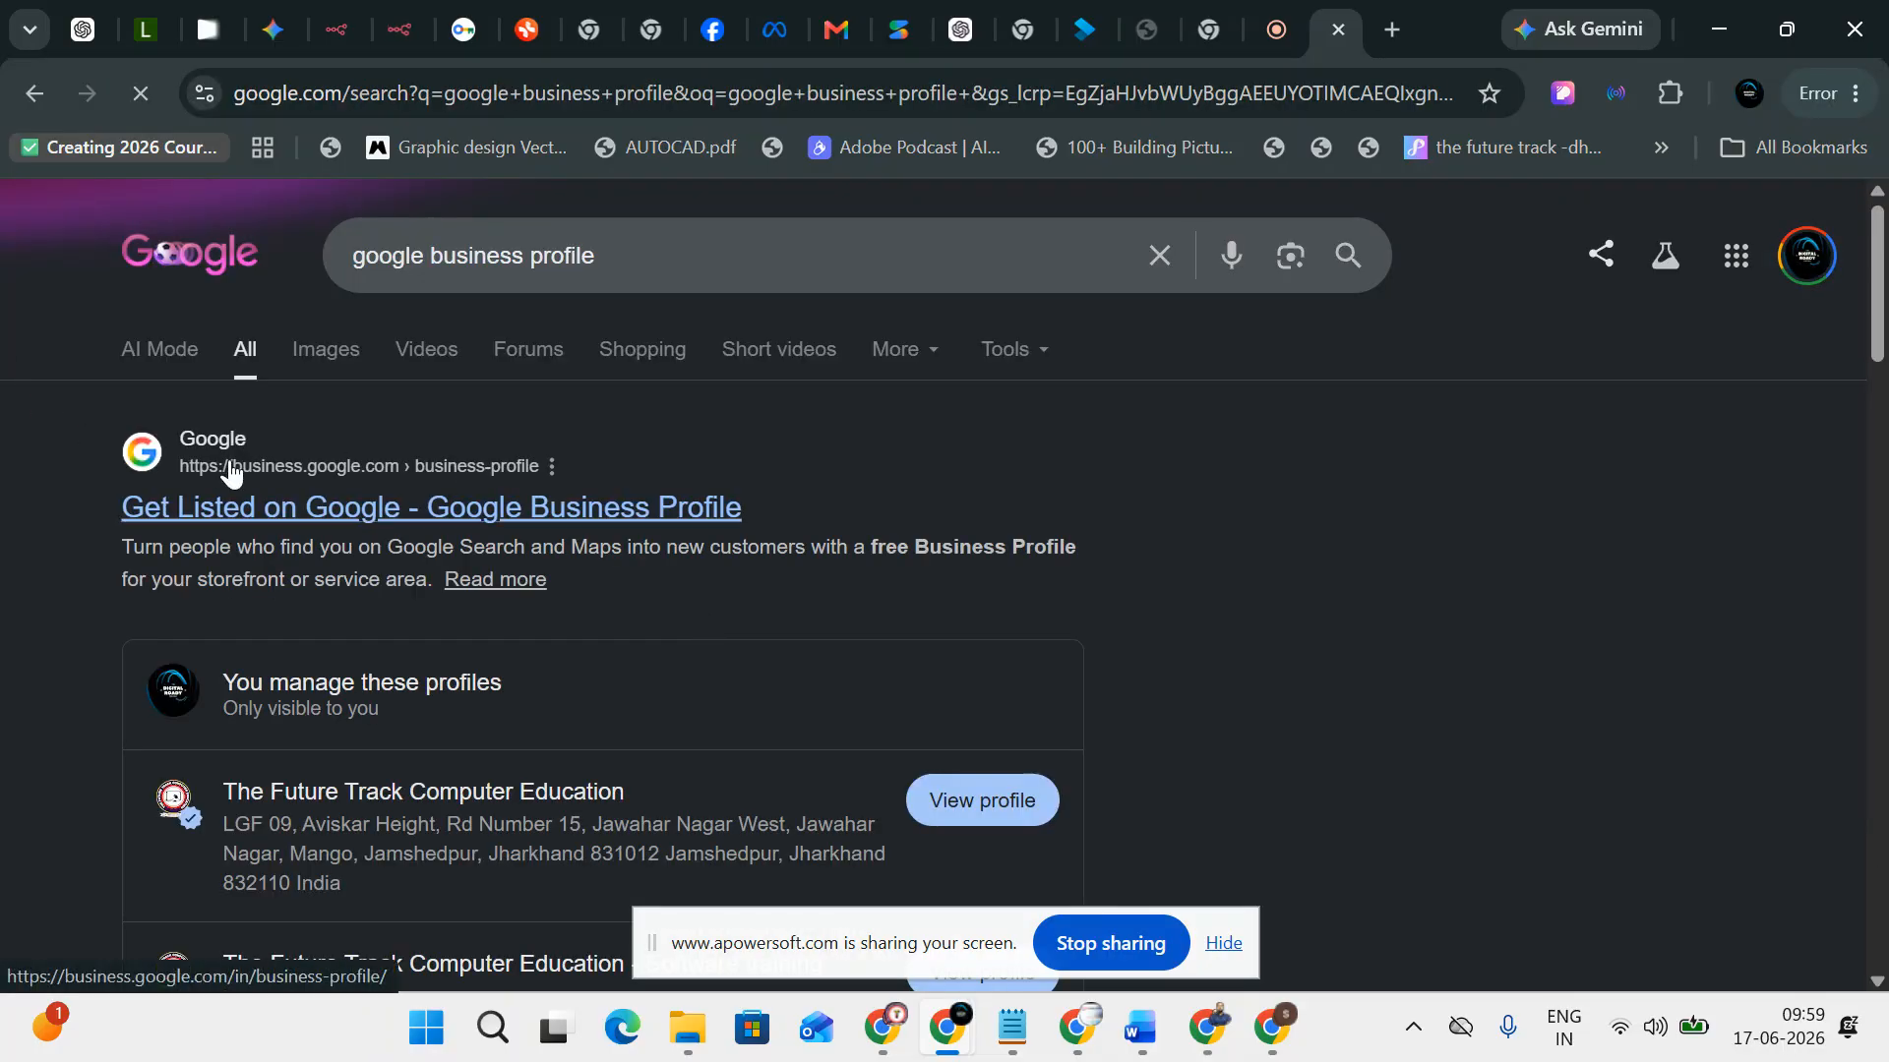
{"action": "left_click", "coordinate": [230, 461]}
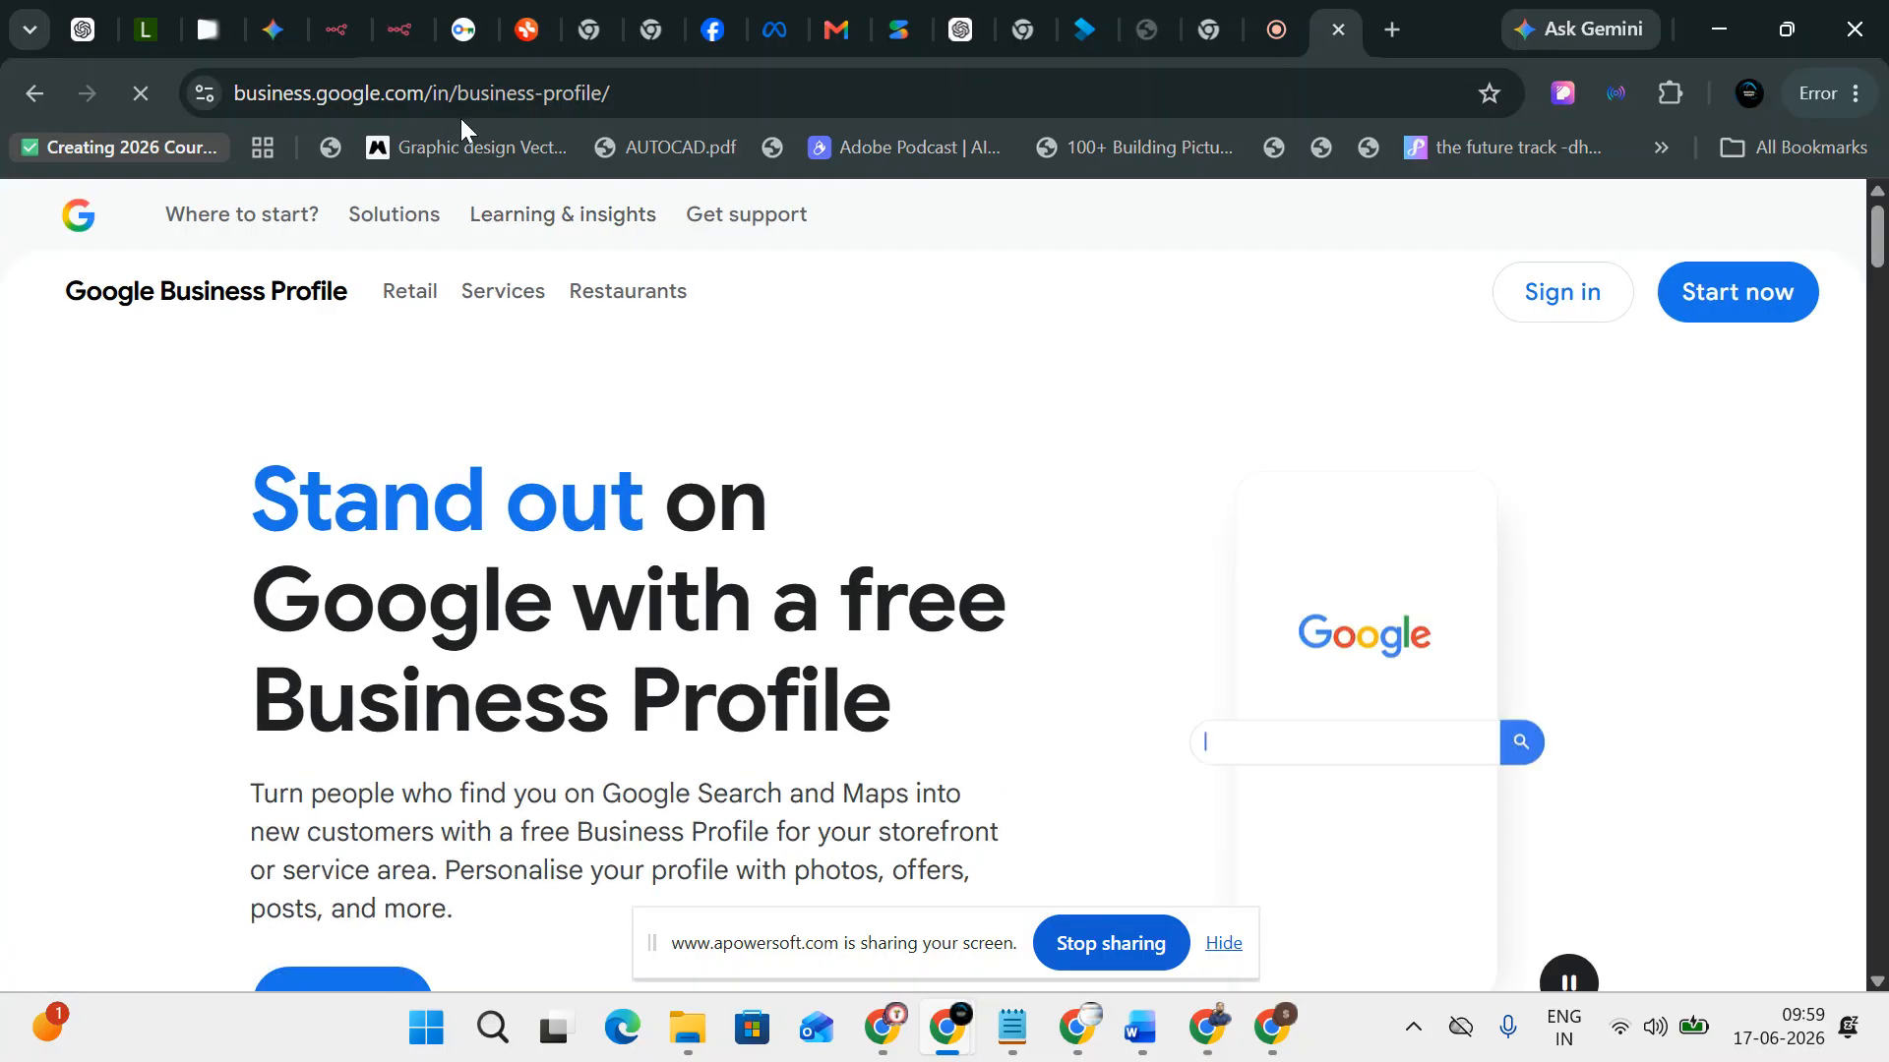
Search the web for "pabbly connect" and open the Pabbly Connect site
{"action": "left_click", "coordinate": [678, 105]}
{"action": "type", "text": "goo"}
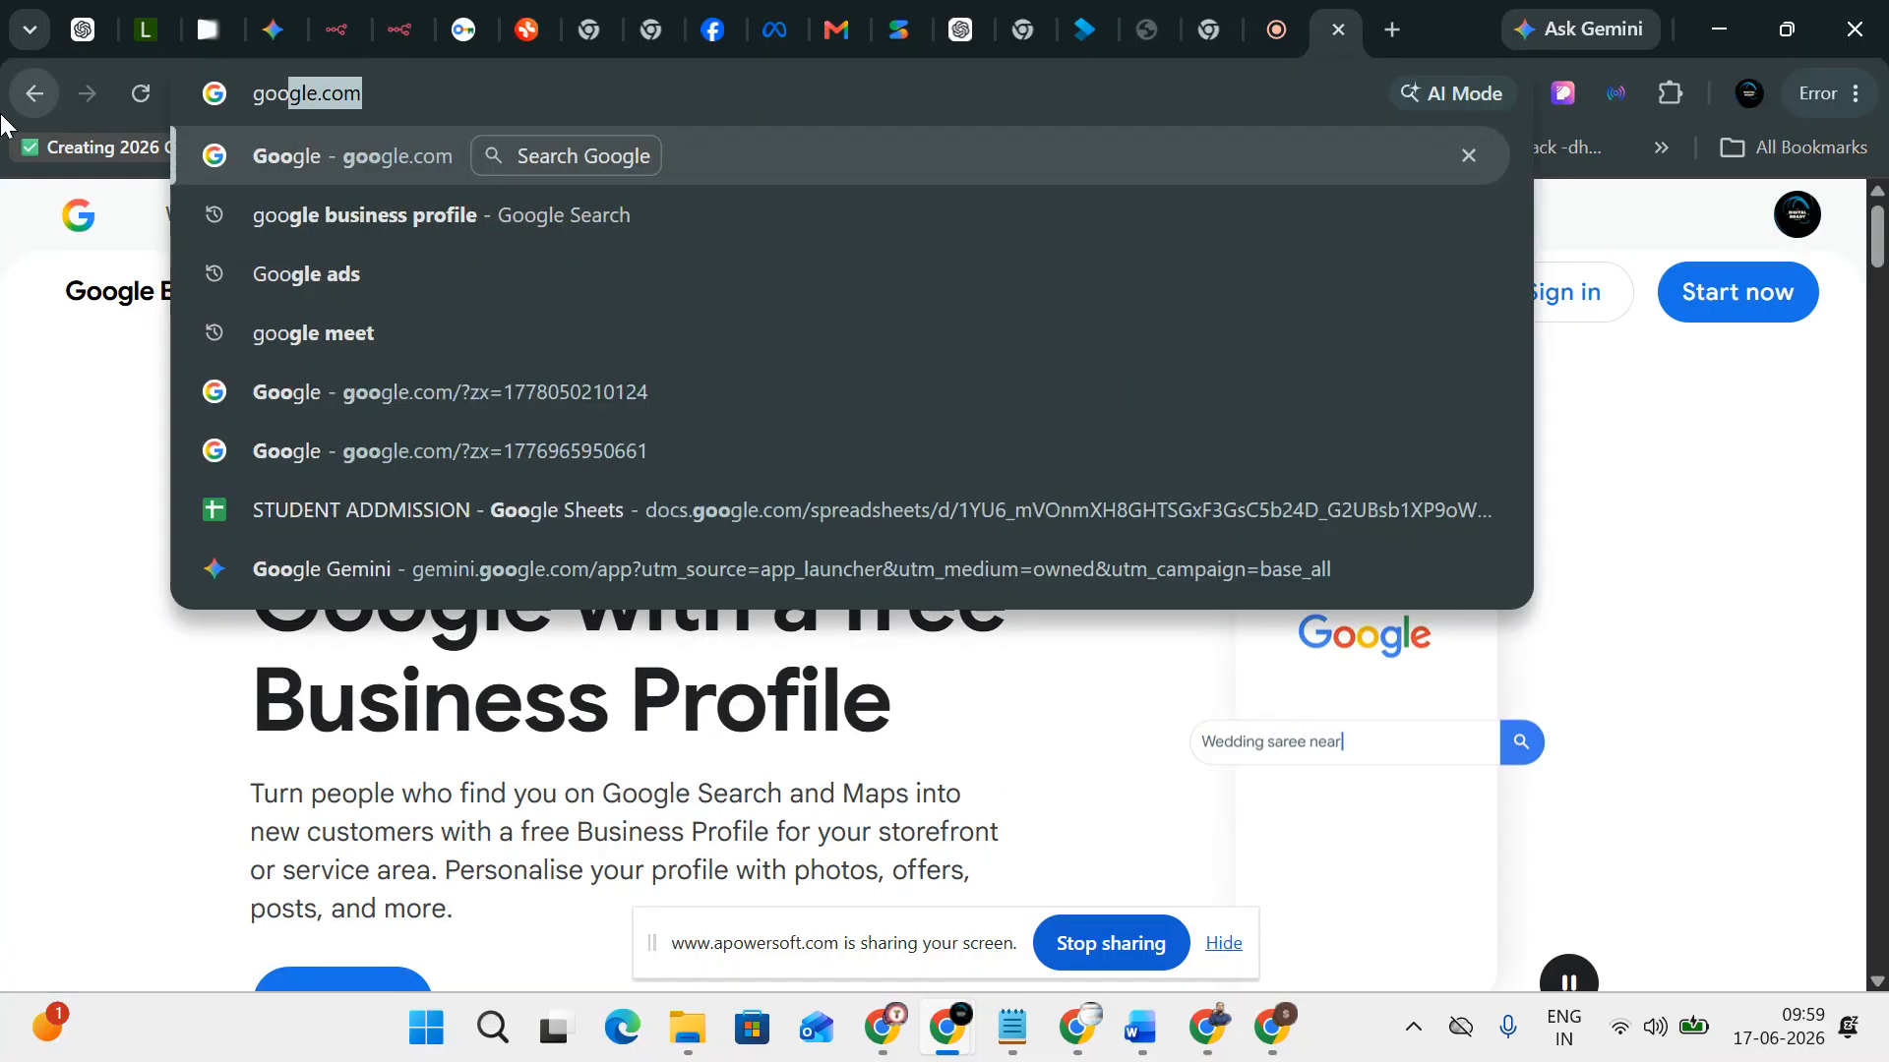
{"action": "key", "text": "BackSpace"}
{"action": "key", "text": "BackSpace"}
{"action": "type", "text": "pabbl"}
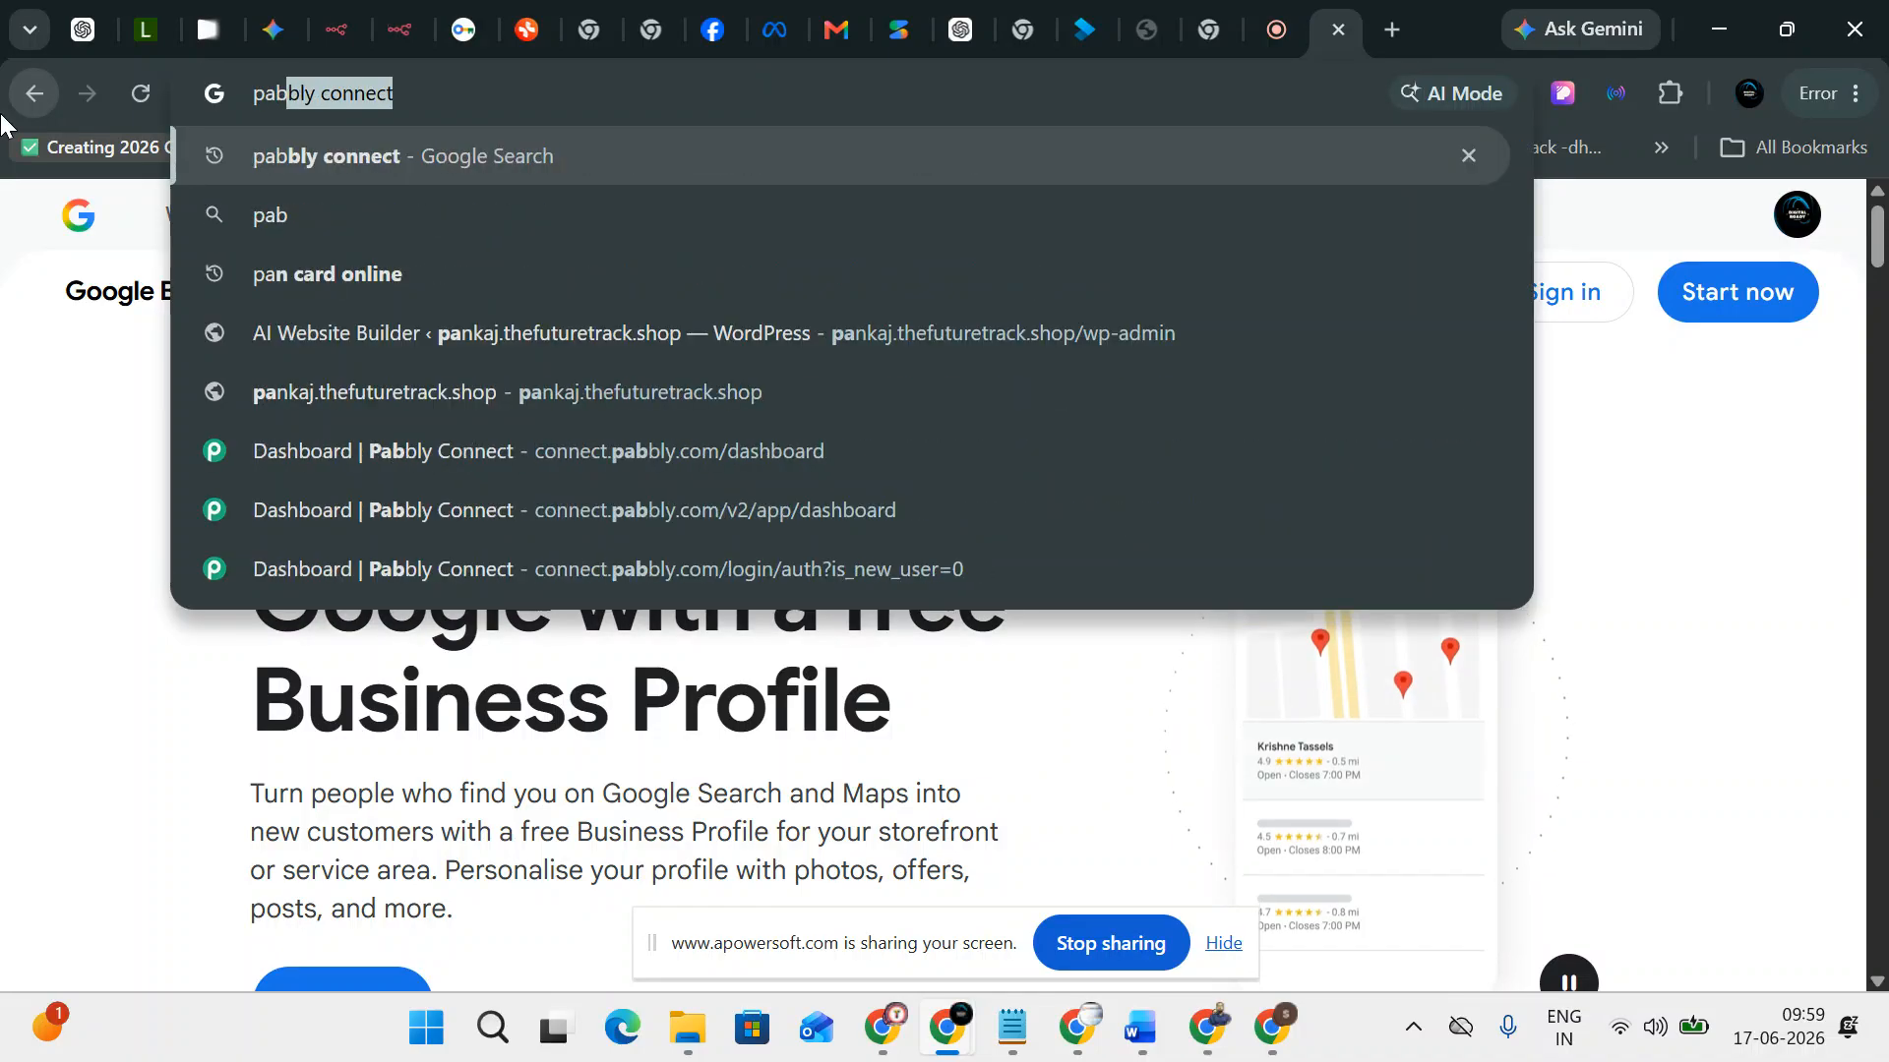
{"action": "type", "text": "y"}
{"action": "key", "text": "Return"}
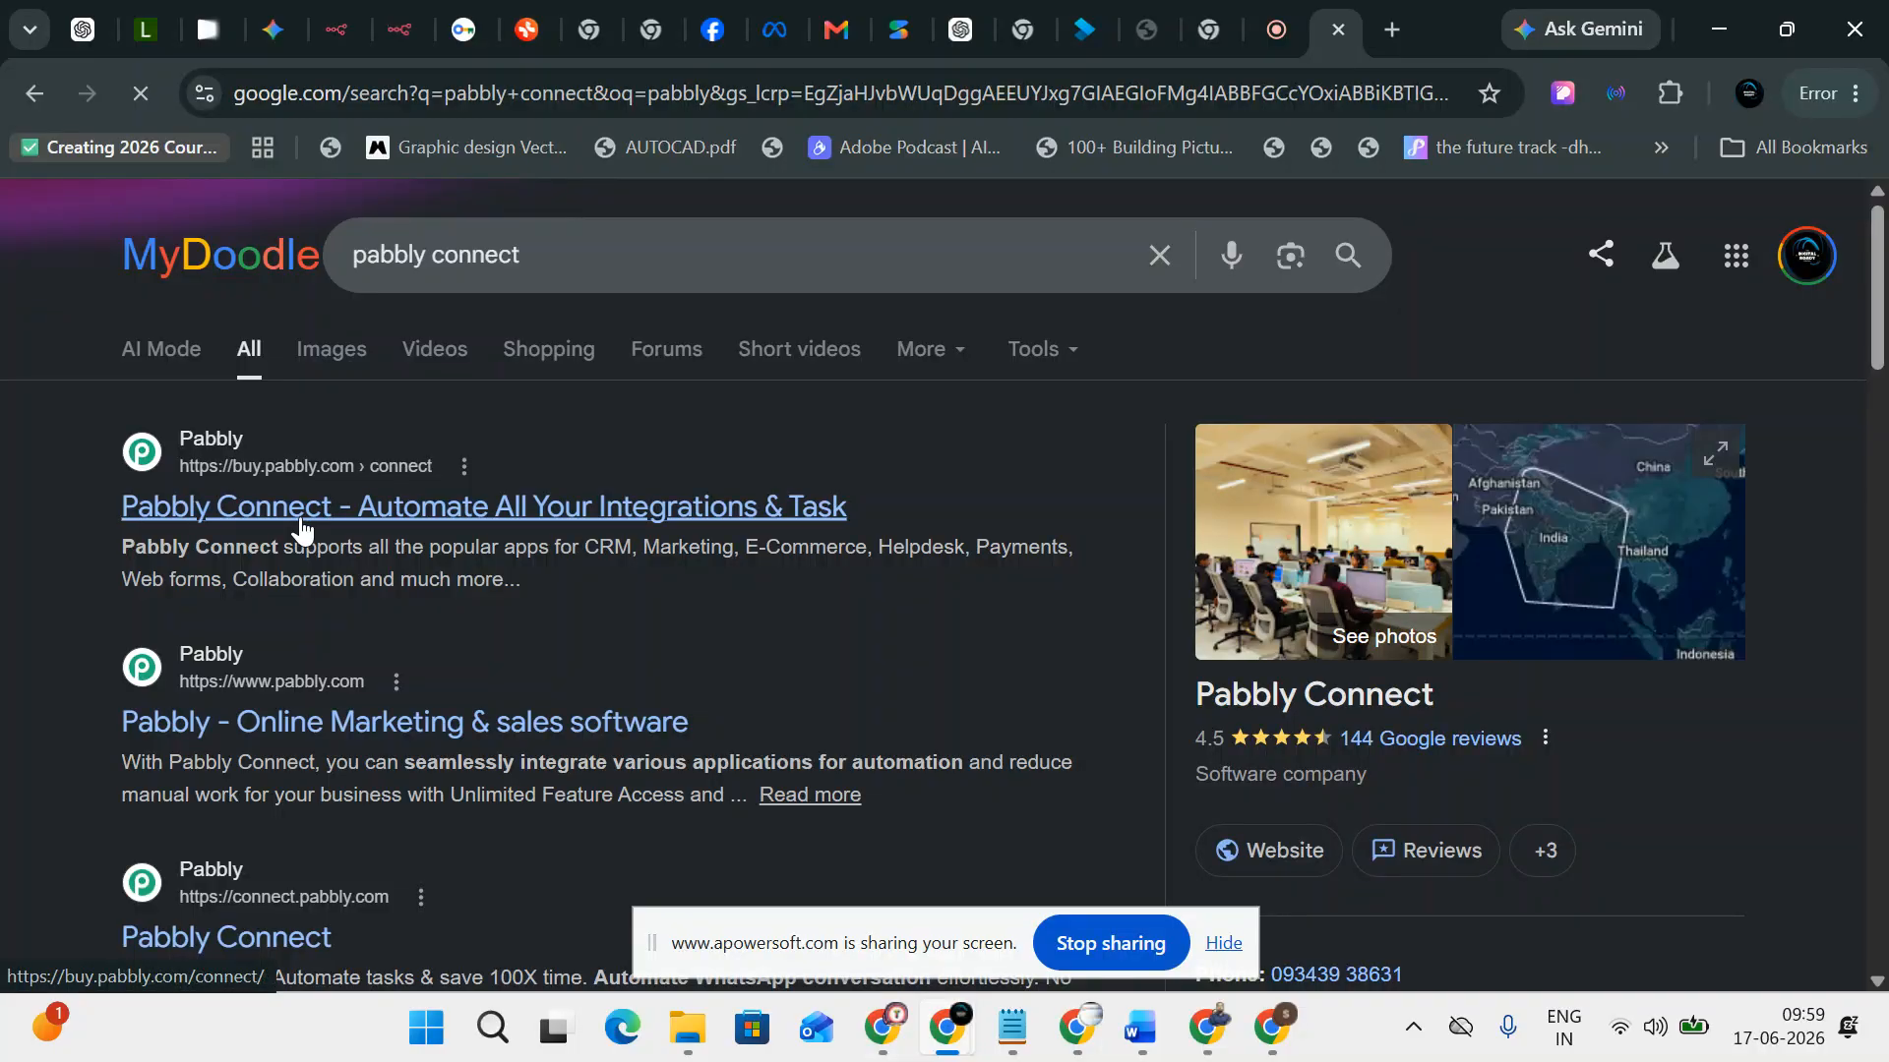
{"action": "left_click", "coordinate": [303, 508]}
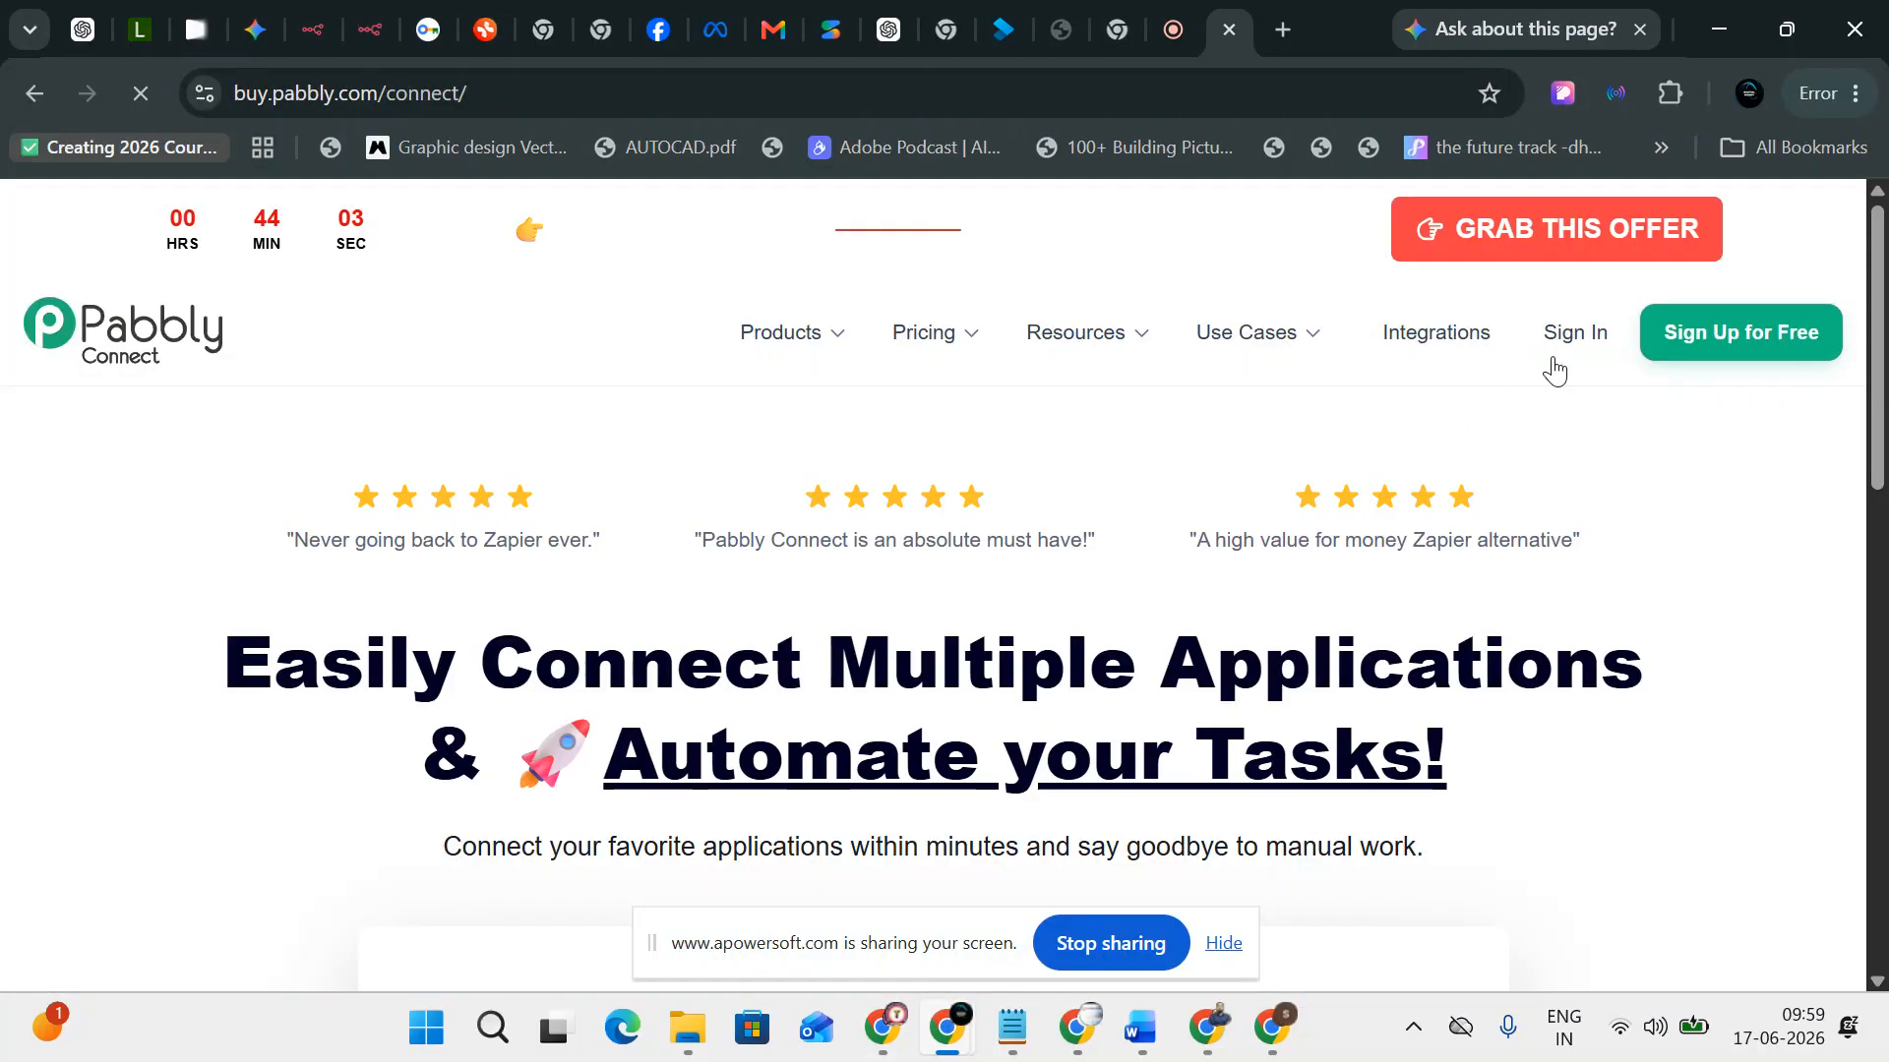
Sign in to Pabbly with the Google account from the sign-up page and access Pabbly Connect
{"action": "left_click", "coordinate": [1768, 334]}
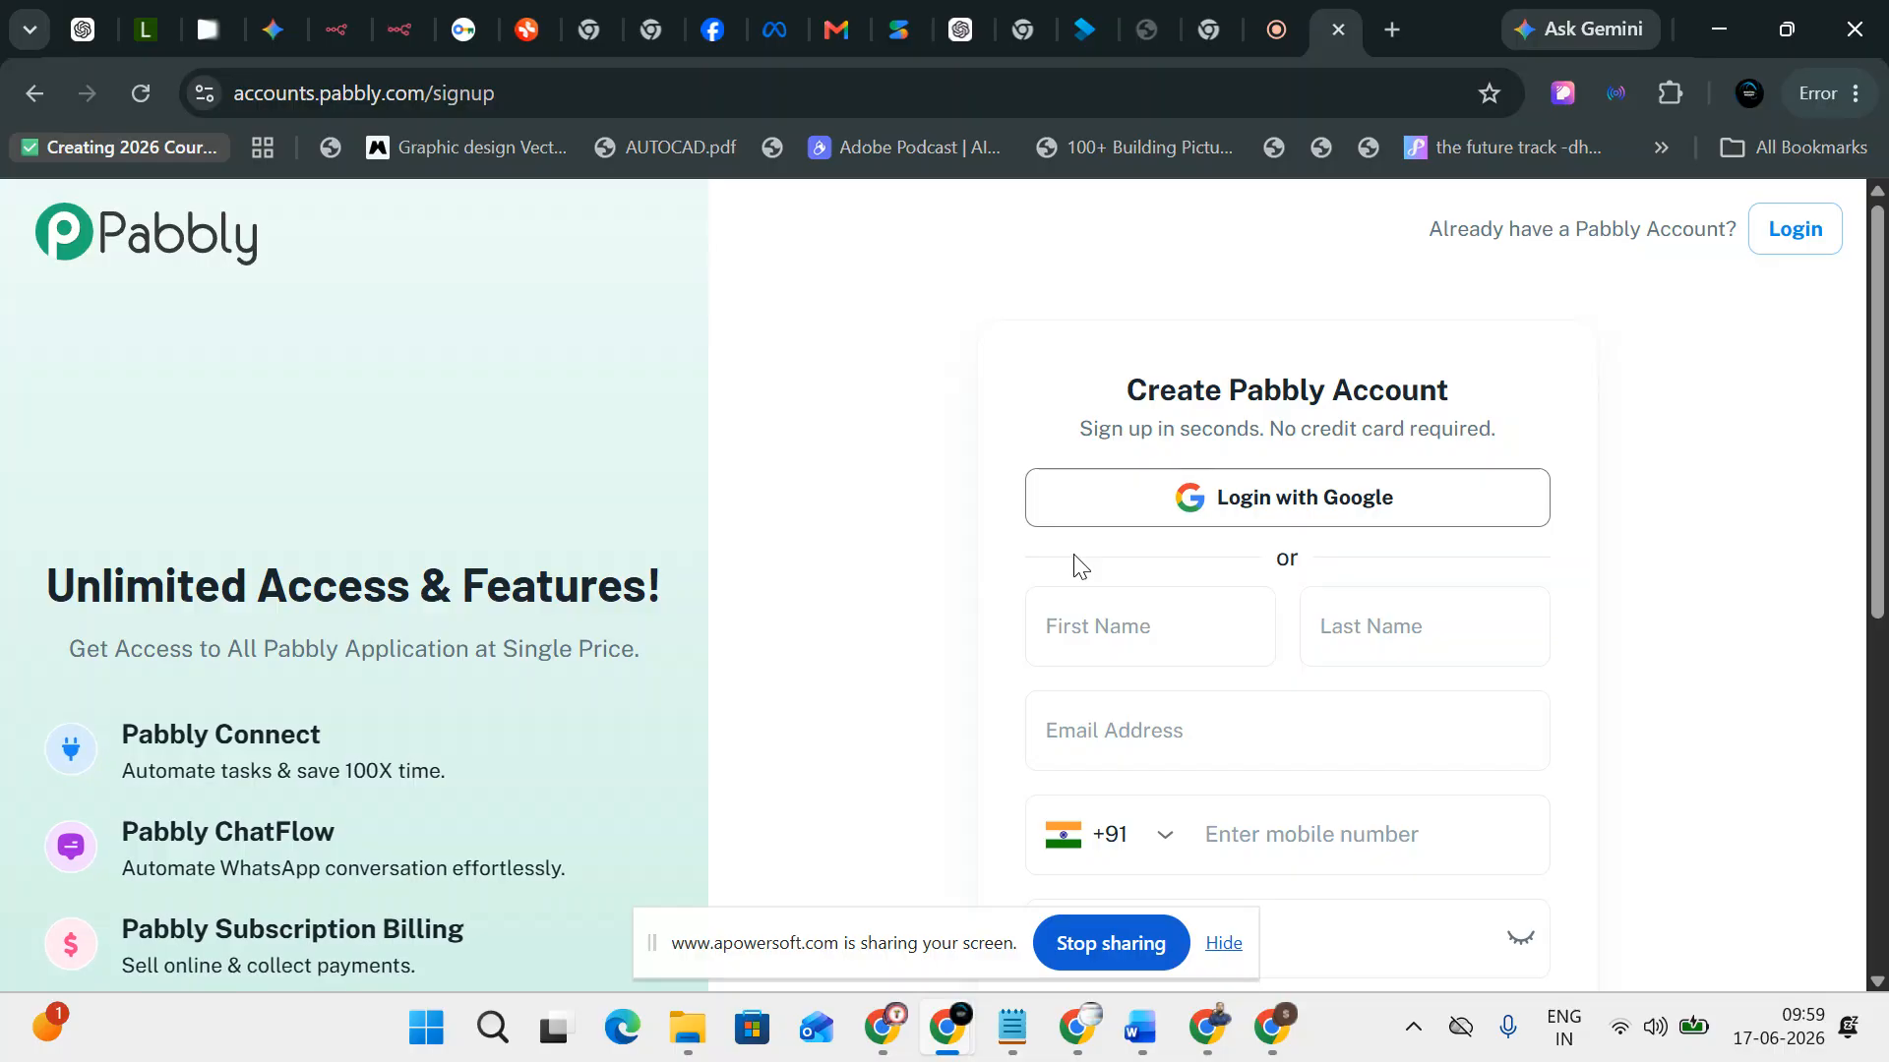
{"action": "left_click", "coordinate": [1319, 508]}
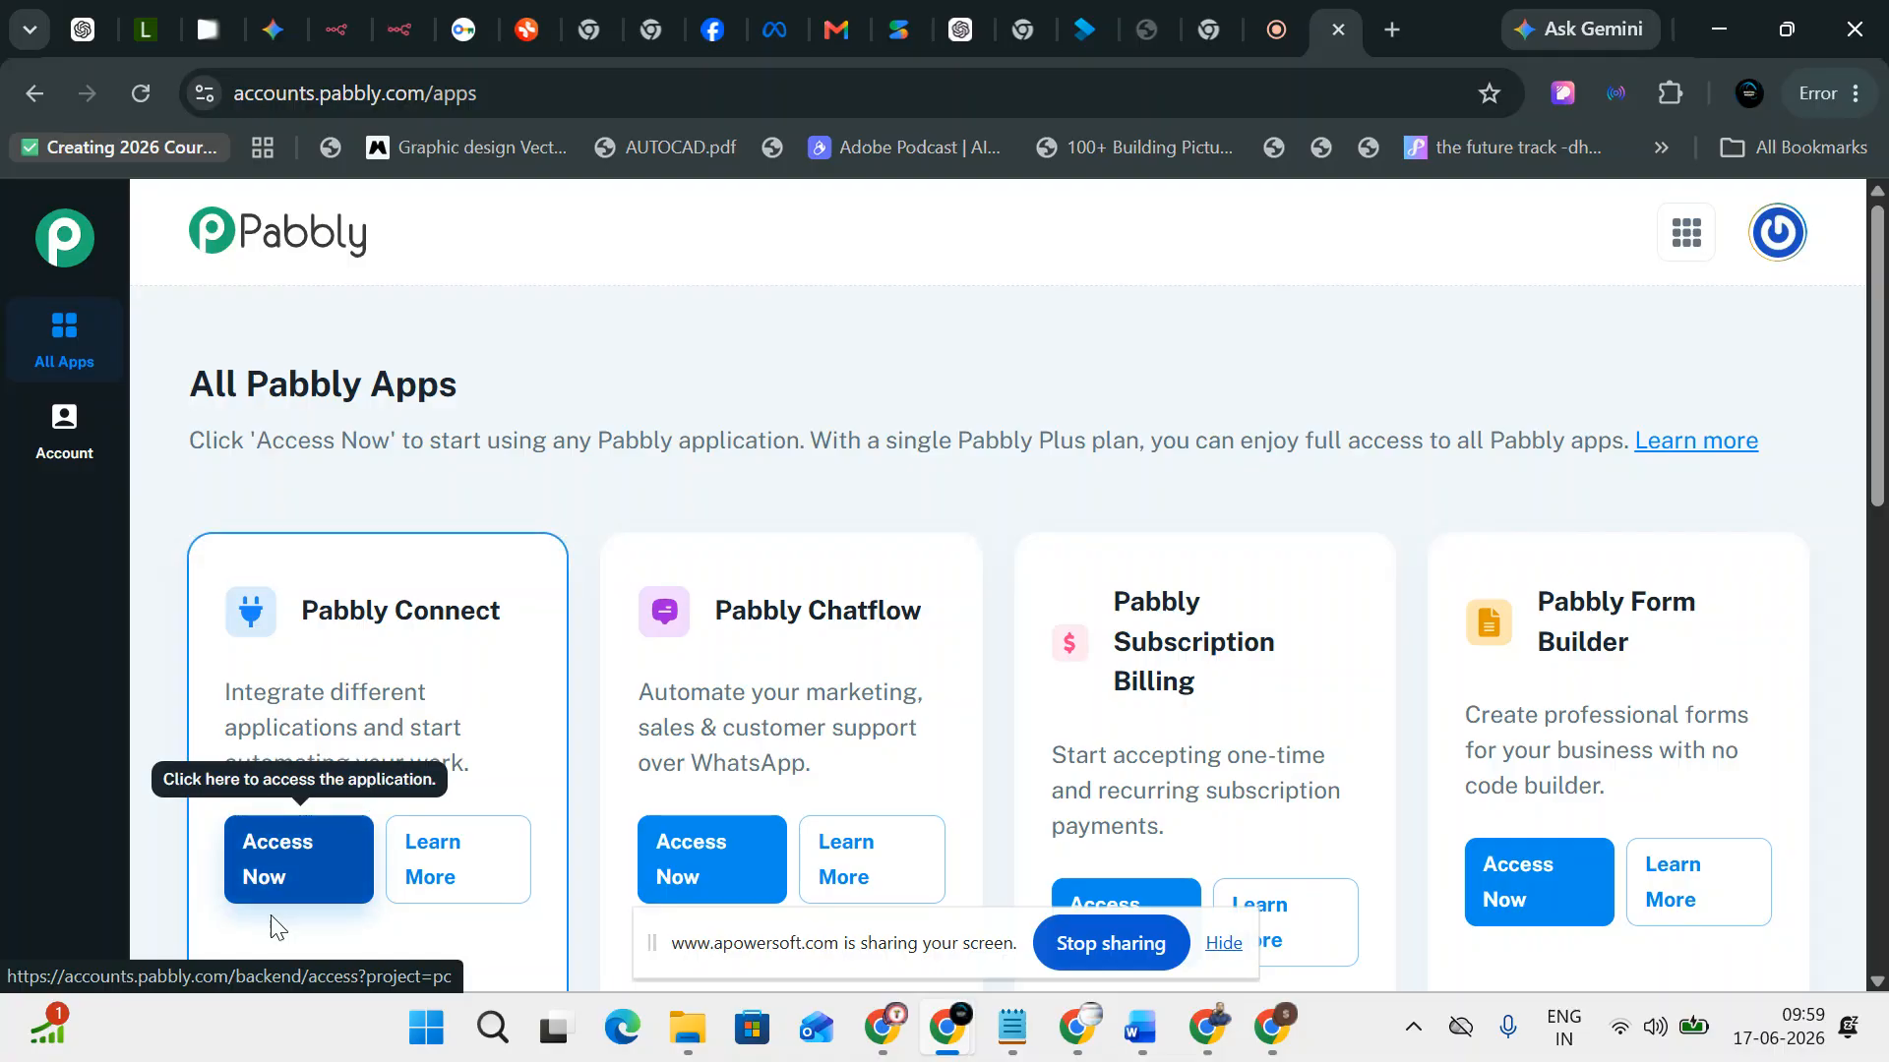
{"action": "left_click", "coordinate": [266, 876]}
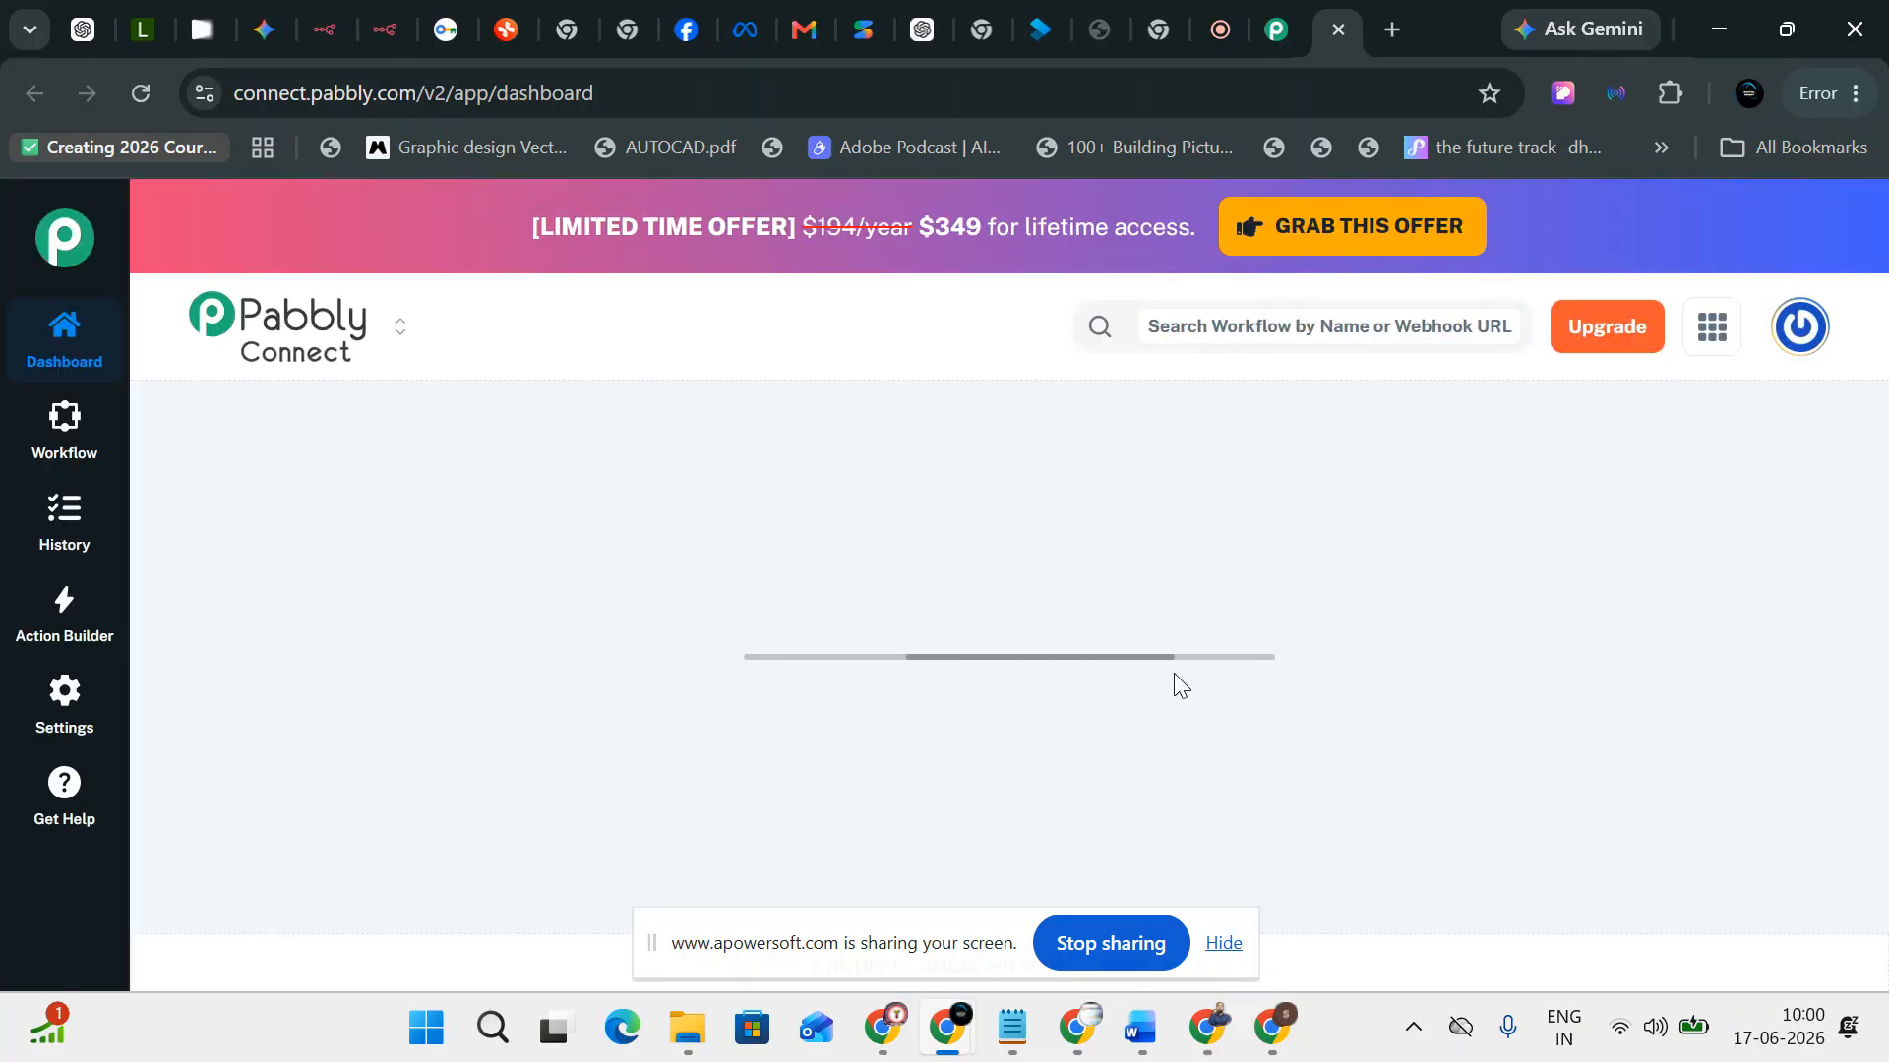
Examine this account's workflow list and task consumption on the dashboard, including the "Google my business" workflow
{"action": "scroll", "coordinate": [1175, 678], "scroll_direction": "down", "scroll_amount": 3}
{"action": "scroll", "coordinate": [1178, 686], "scroll_direction": "down", "scroll_amount": 2}
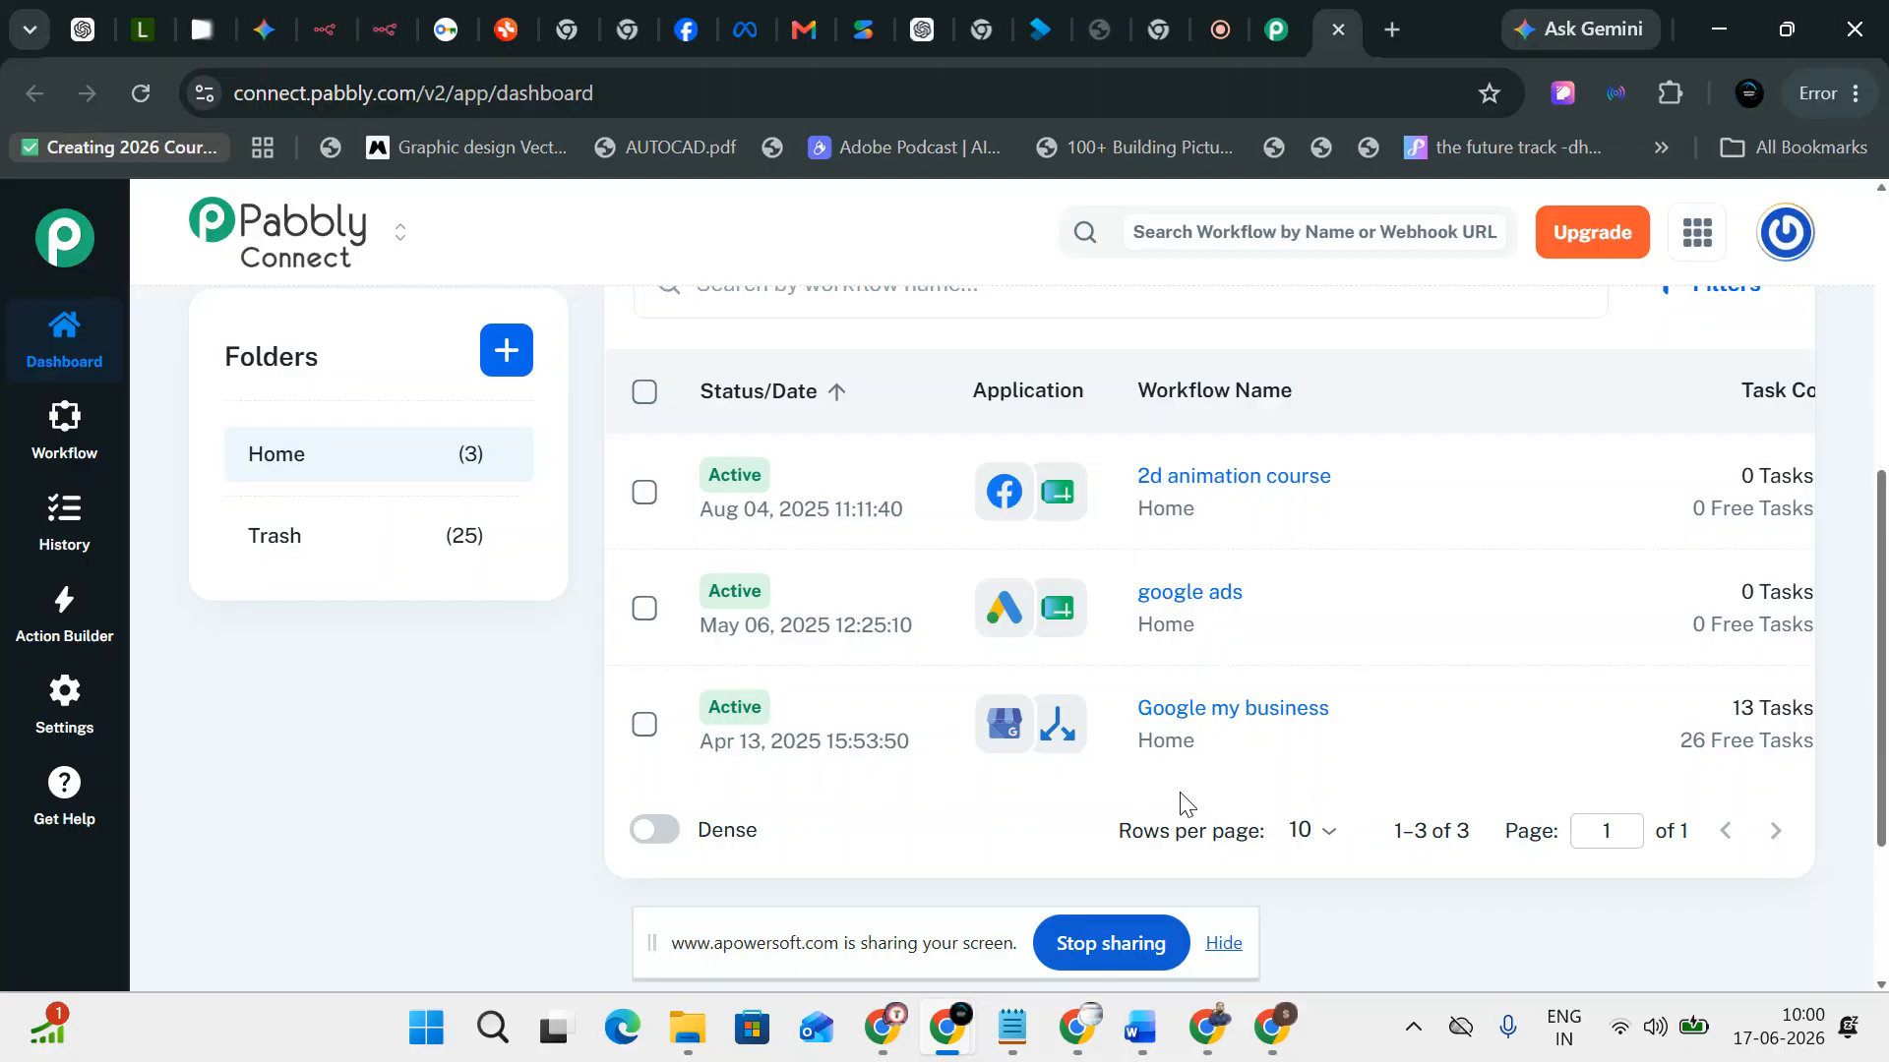
{"action": "left_click_drag", "start_coordinate": [1033, 784], "coordinate": [1518, 782]}
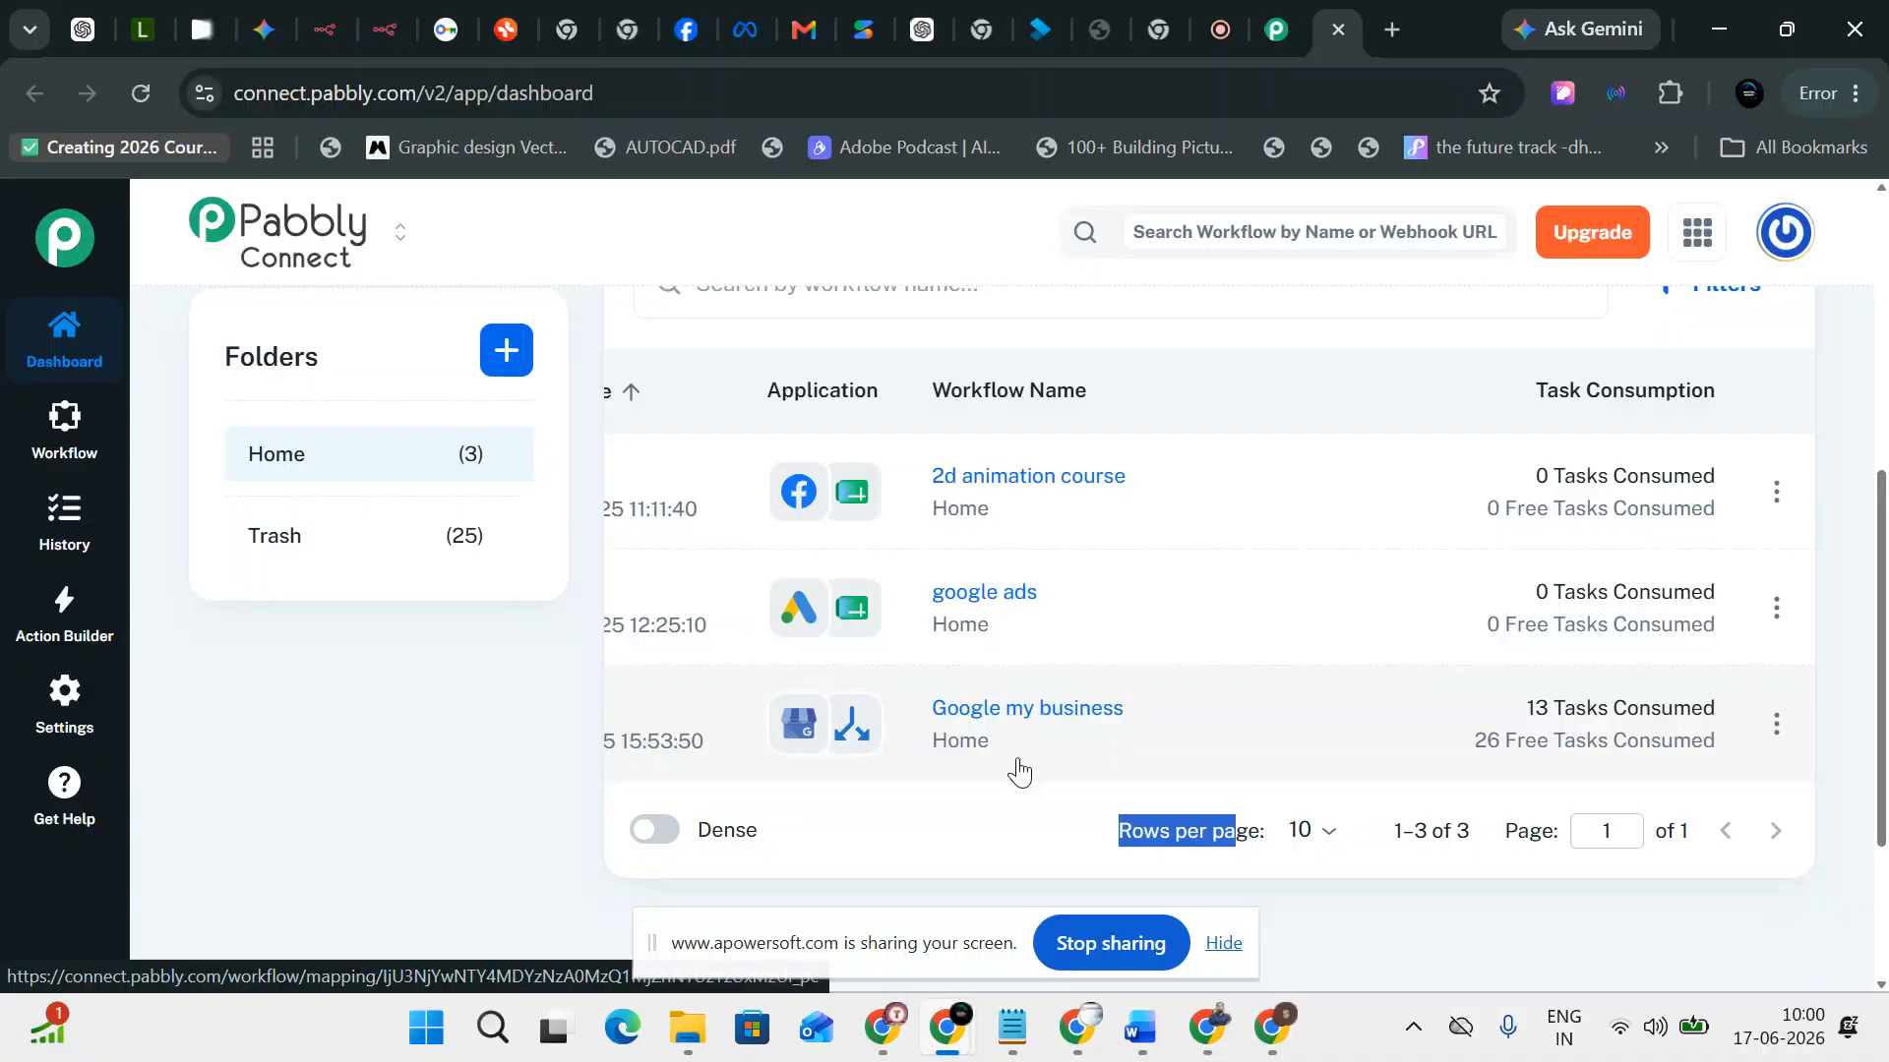
{"action": "scroll", "coordinate": [1248, 767], "scroll_direction": "down", "scroll_amount": 3}
{"action": "left_click", "coordinate": [1359, 838]}
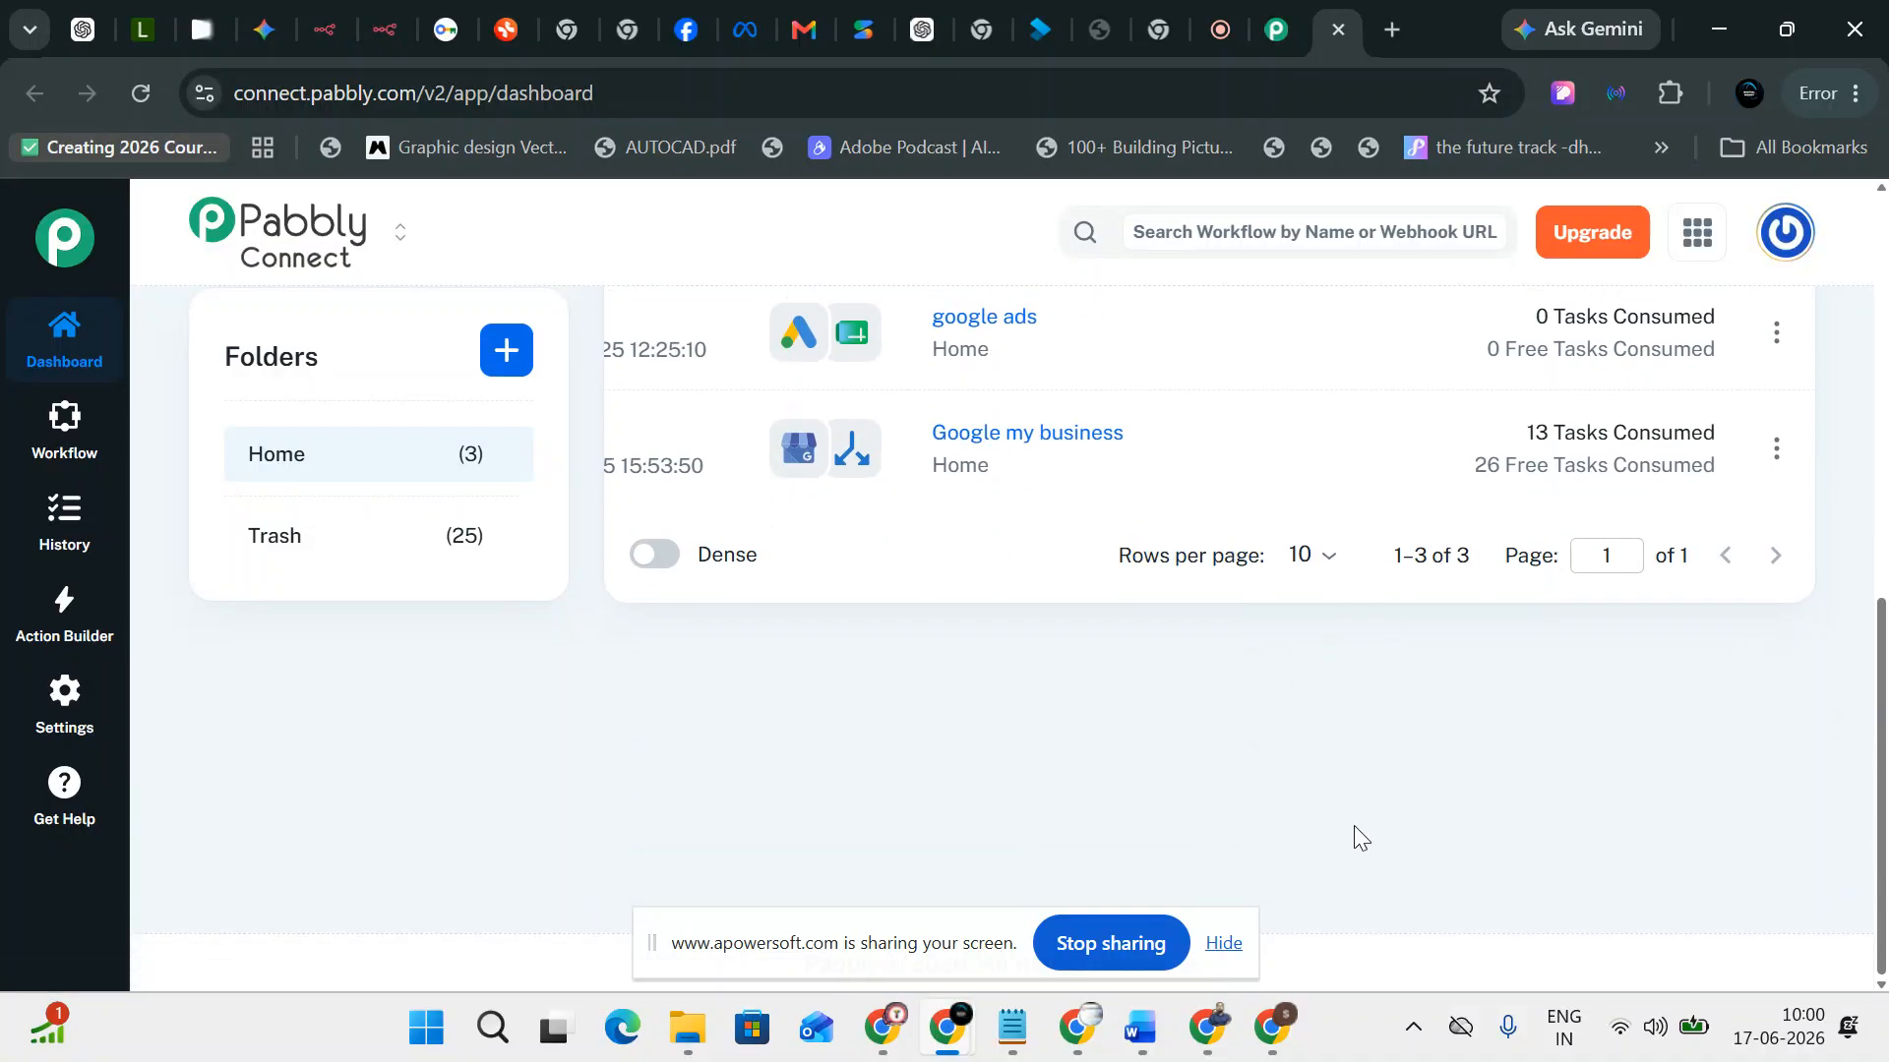
{"action": "scroll", "coordinate": [1377, 659], "scroll_direction": "up", "scroll_amount": 2}
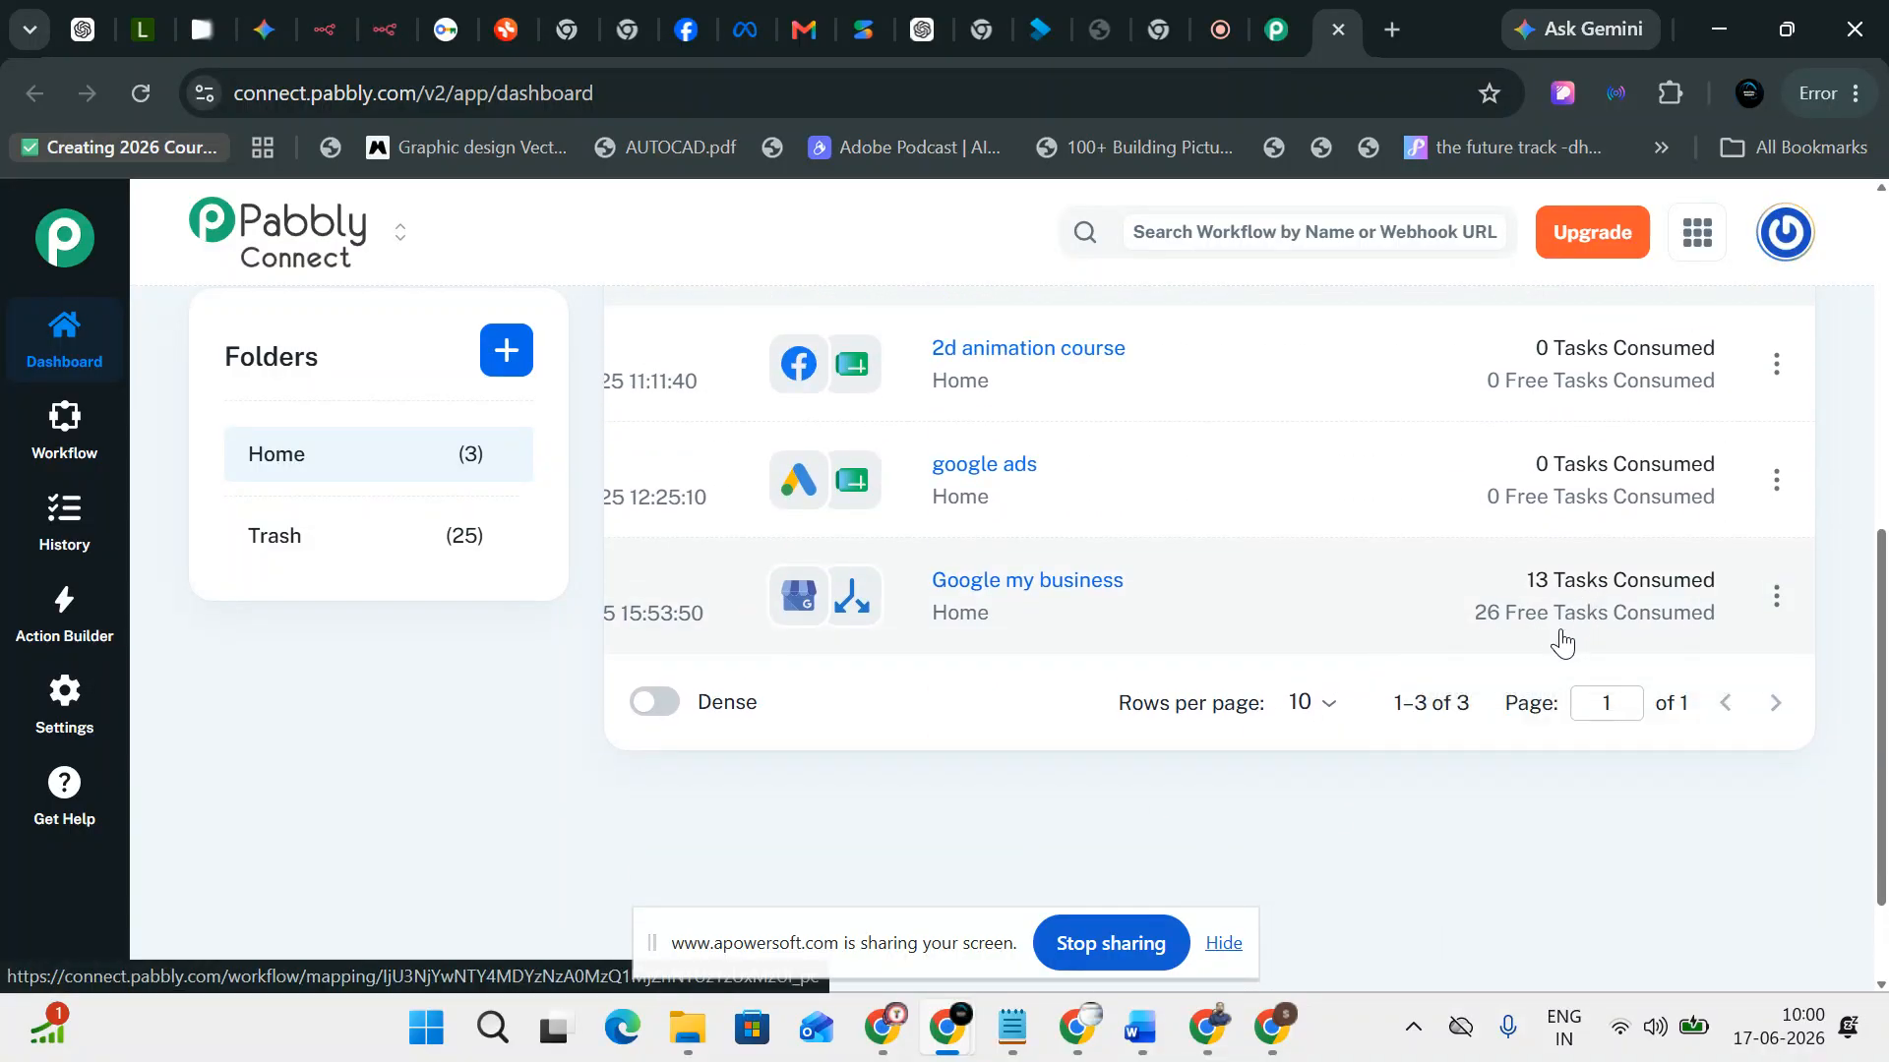
{"action": "scroll", "coordinate": [1548, 647], "scroll_direction": "up", "scroll_amount": 5}
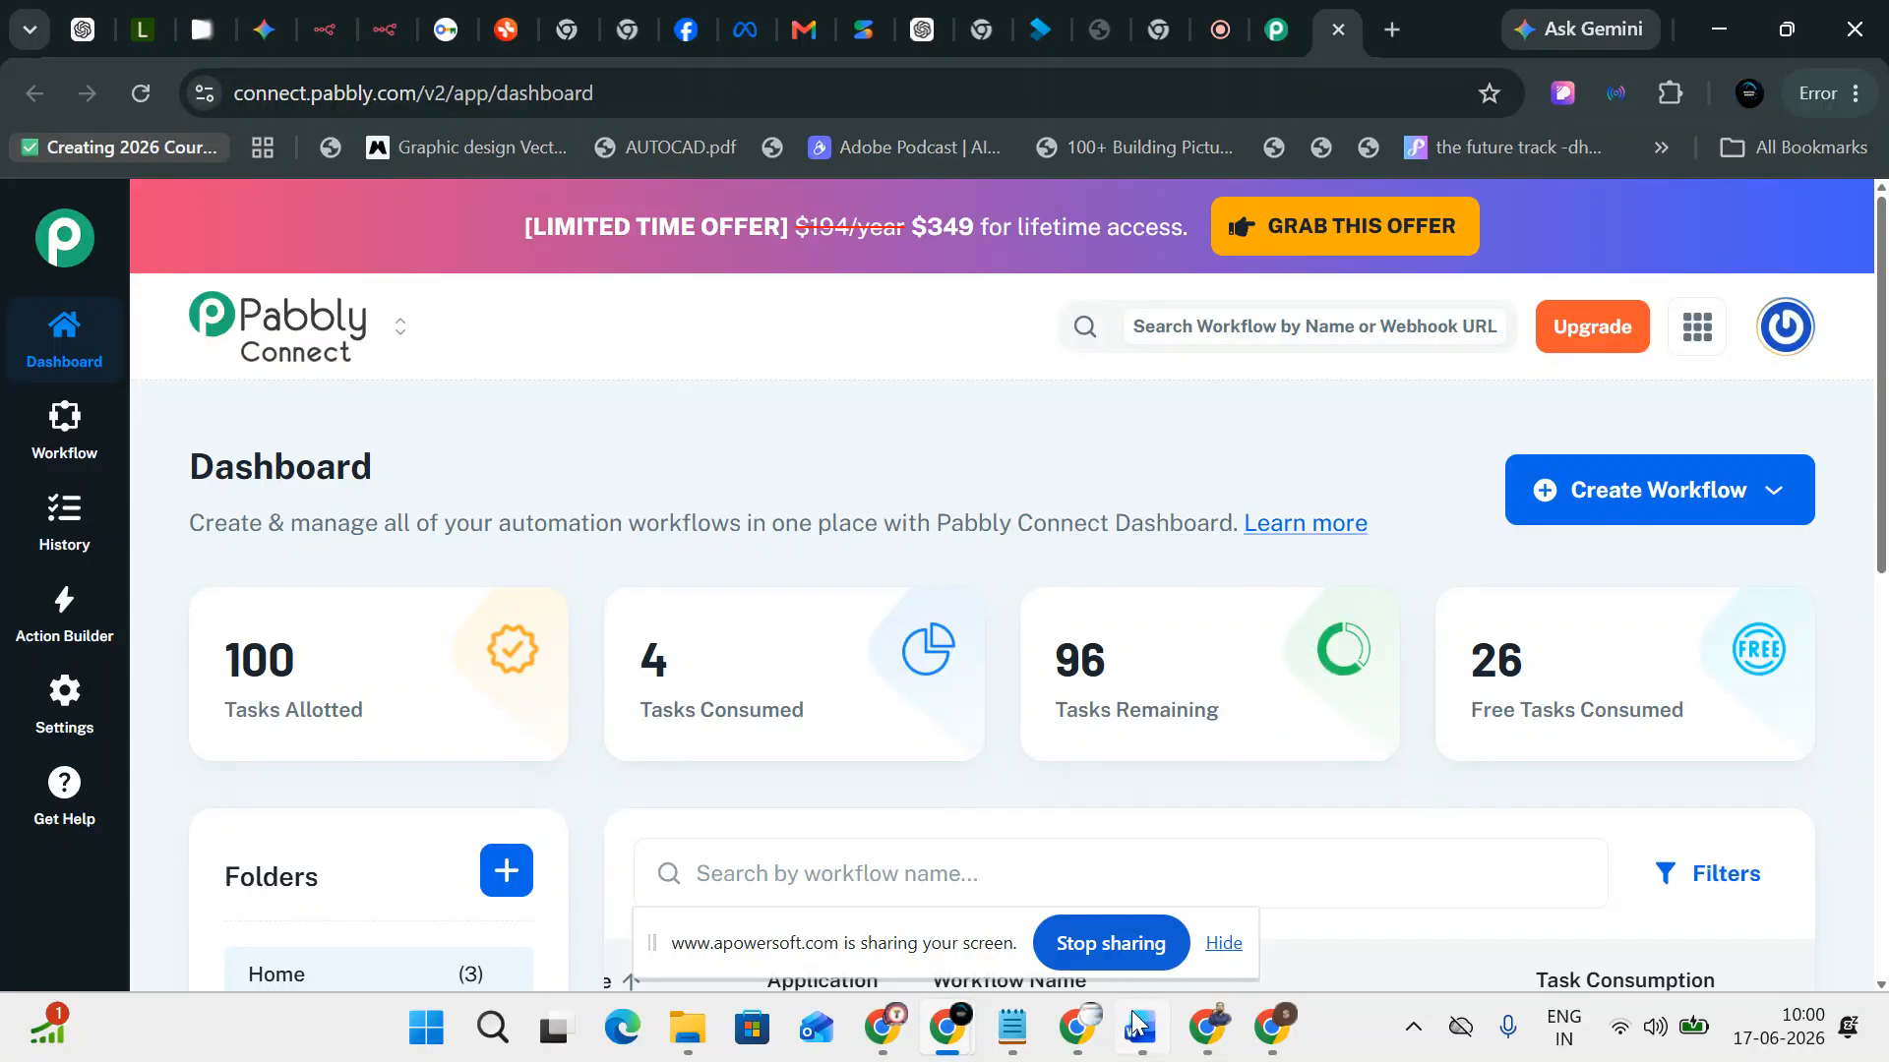
{"action": "scroll", "coordinate": [1037, 741], "scroll_direction": "down", "scroll_amount": 10}
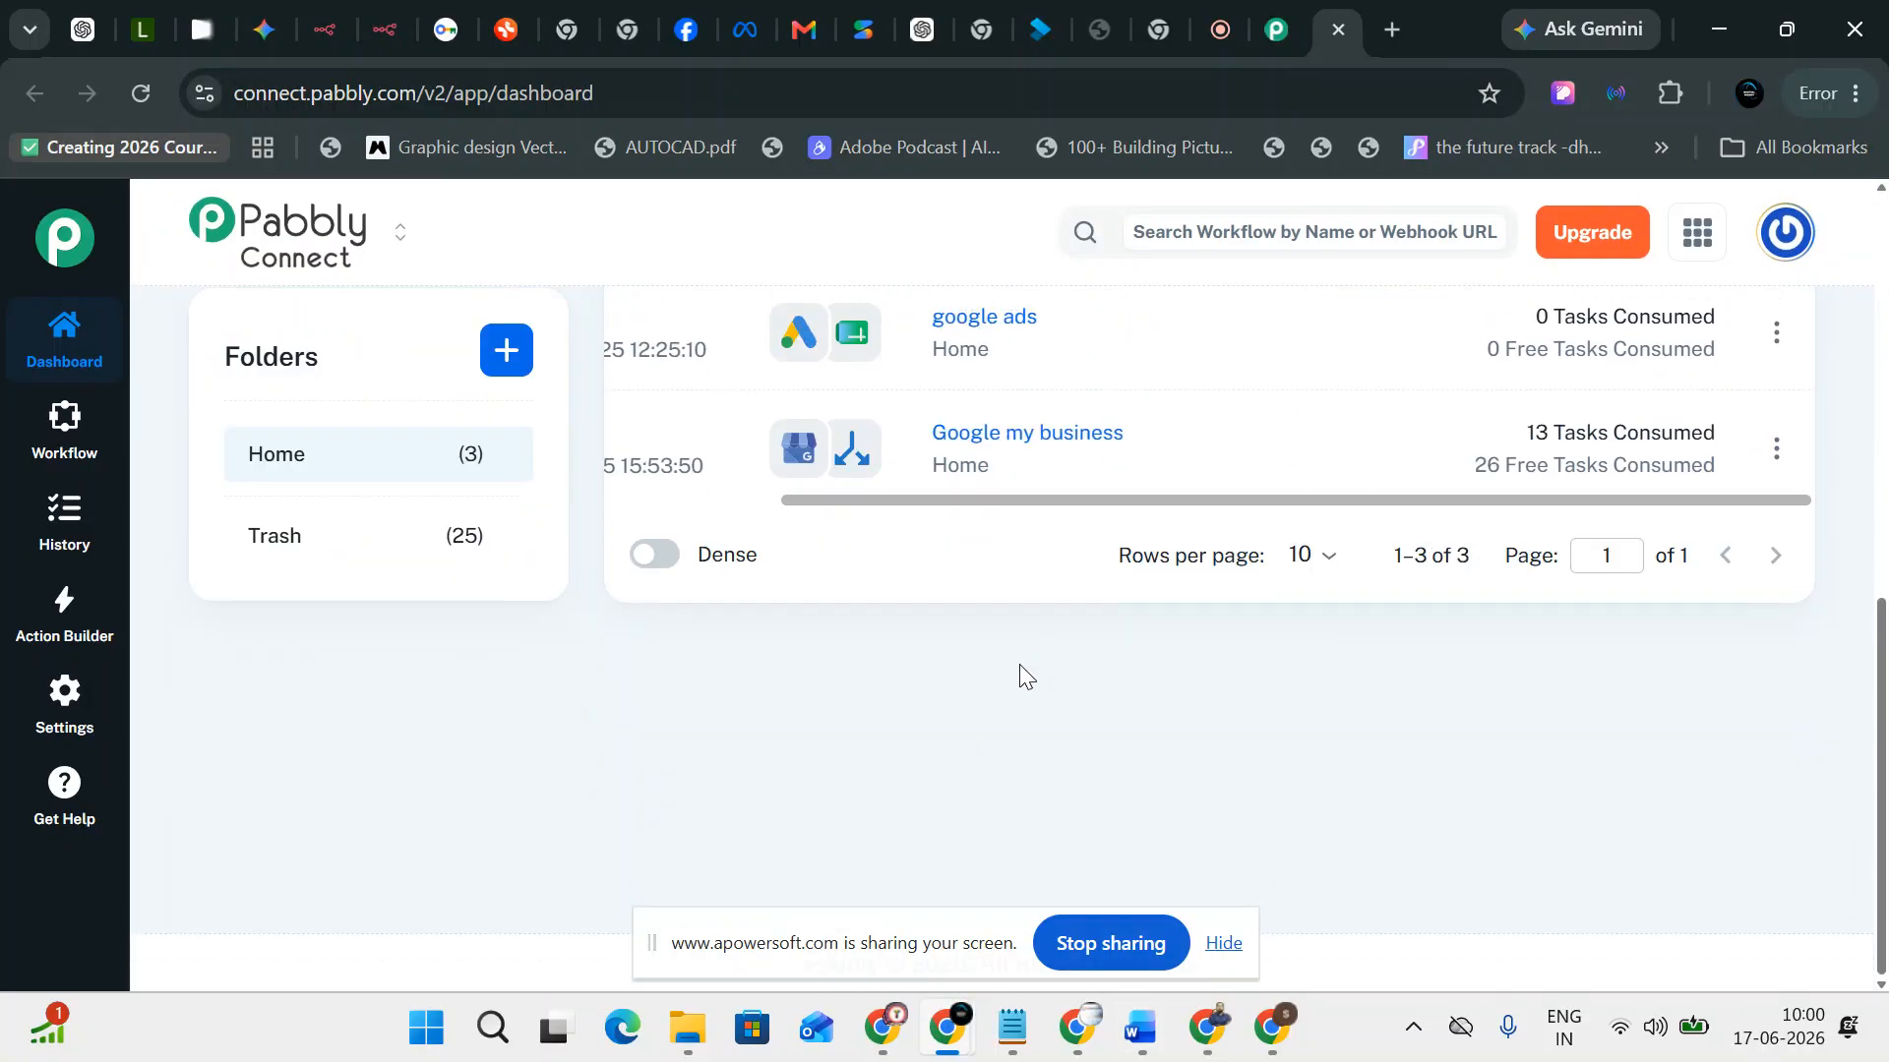
Return to the first Chrome profile's Pabbly dashboard and start creating a workflow using AI
{"action": "left_click", "coordinate": [1206, 1028]}
{"action": "scroll", "coordinate": [605, 630], "scroll_direction": "up", "scroll_amount": 5}
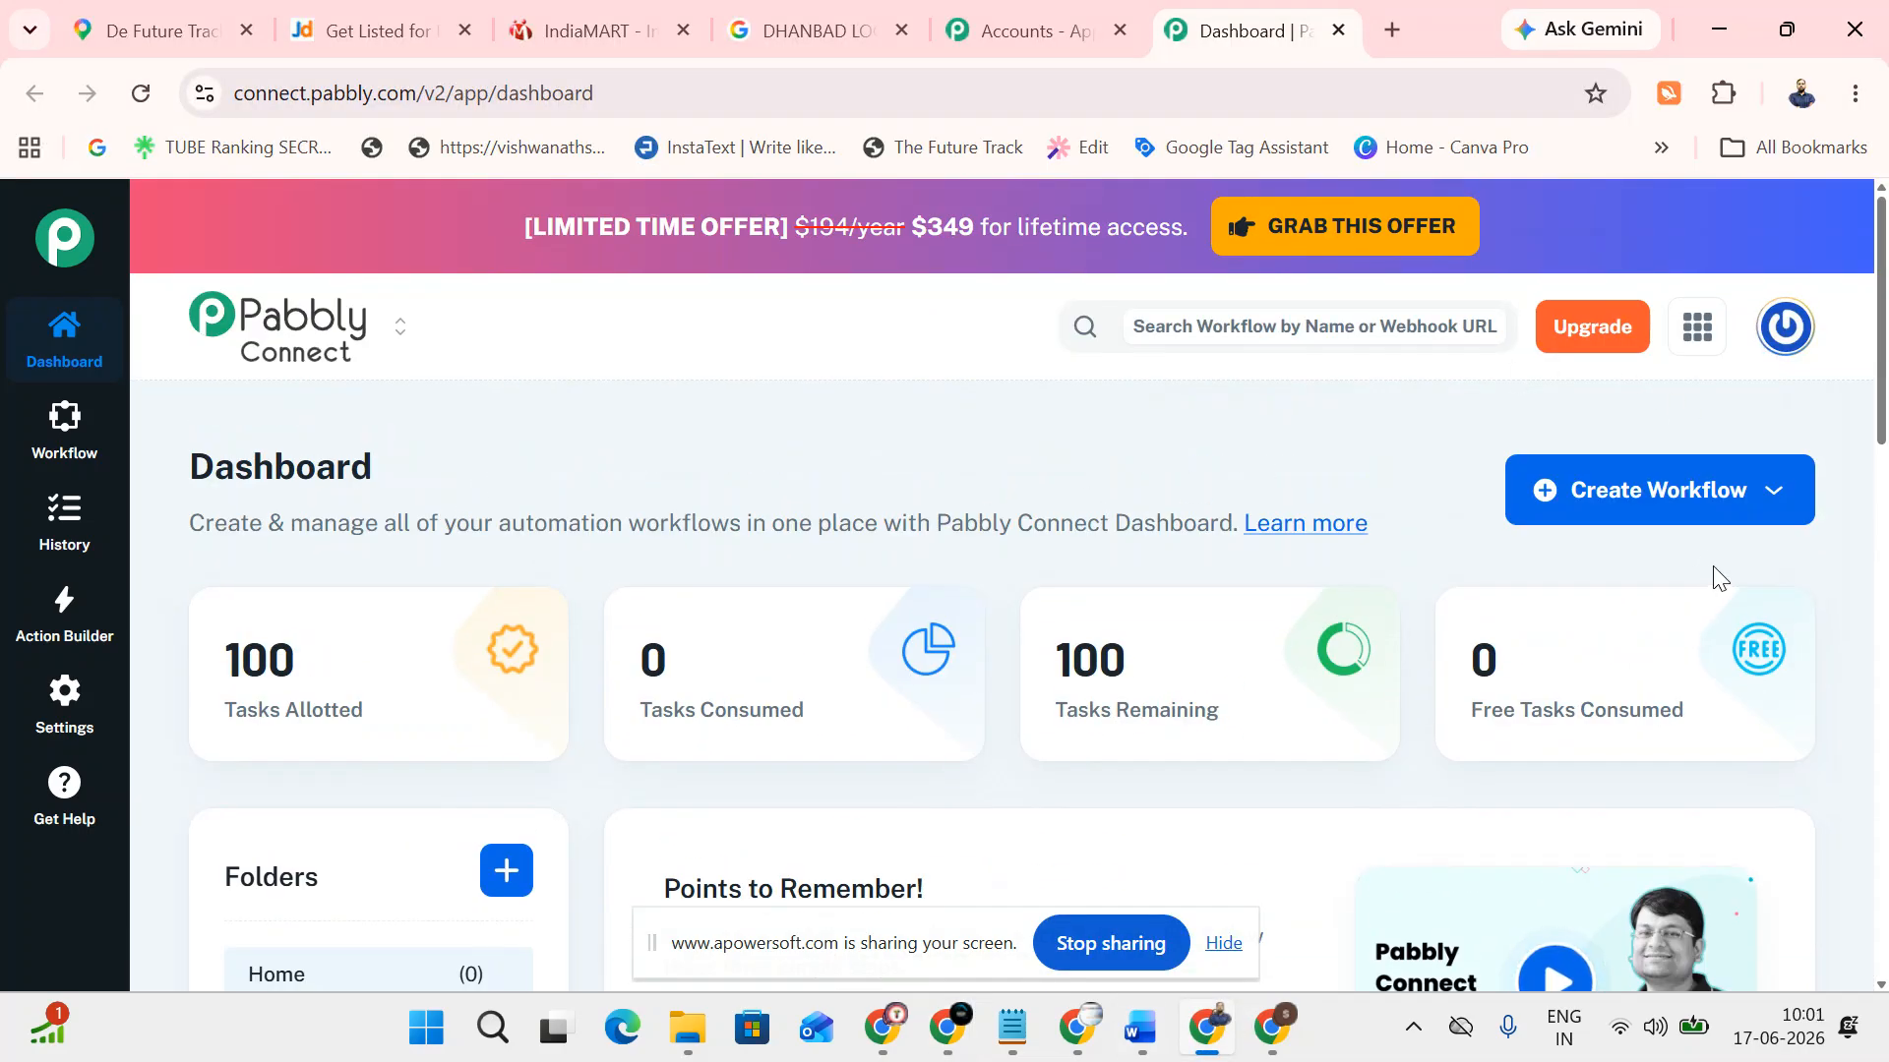
{"action": "left_click", "coordinate": [1764, 504]}
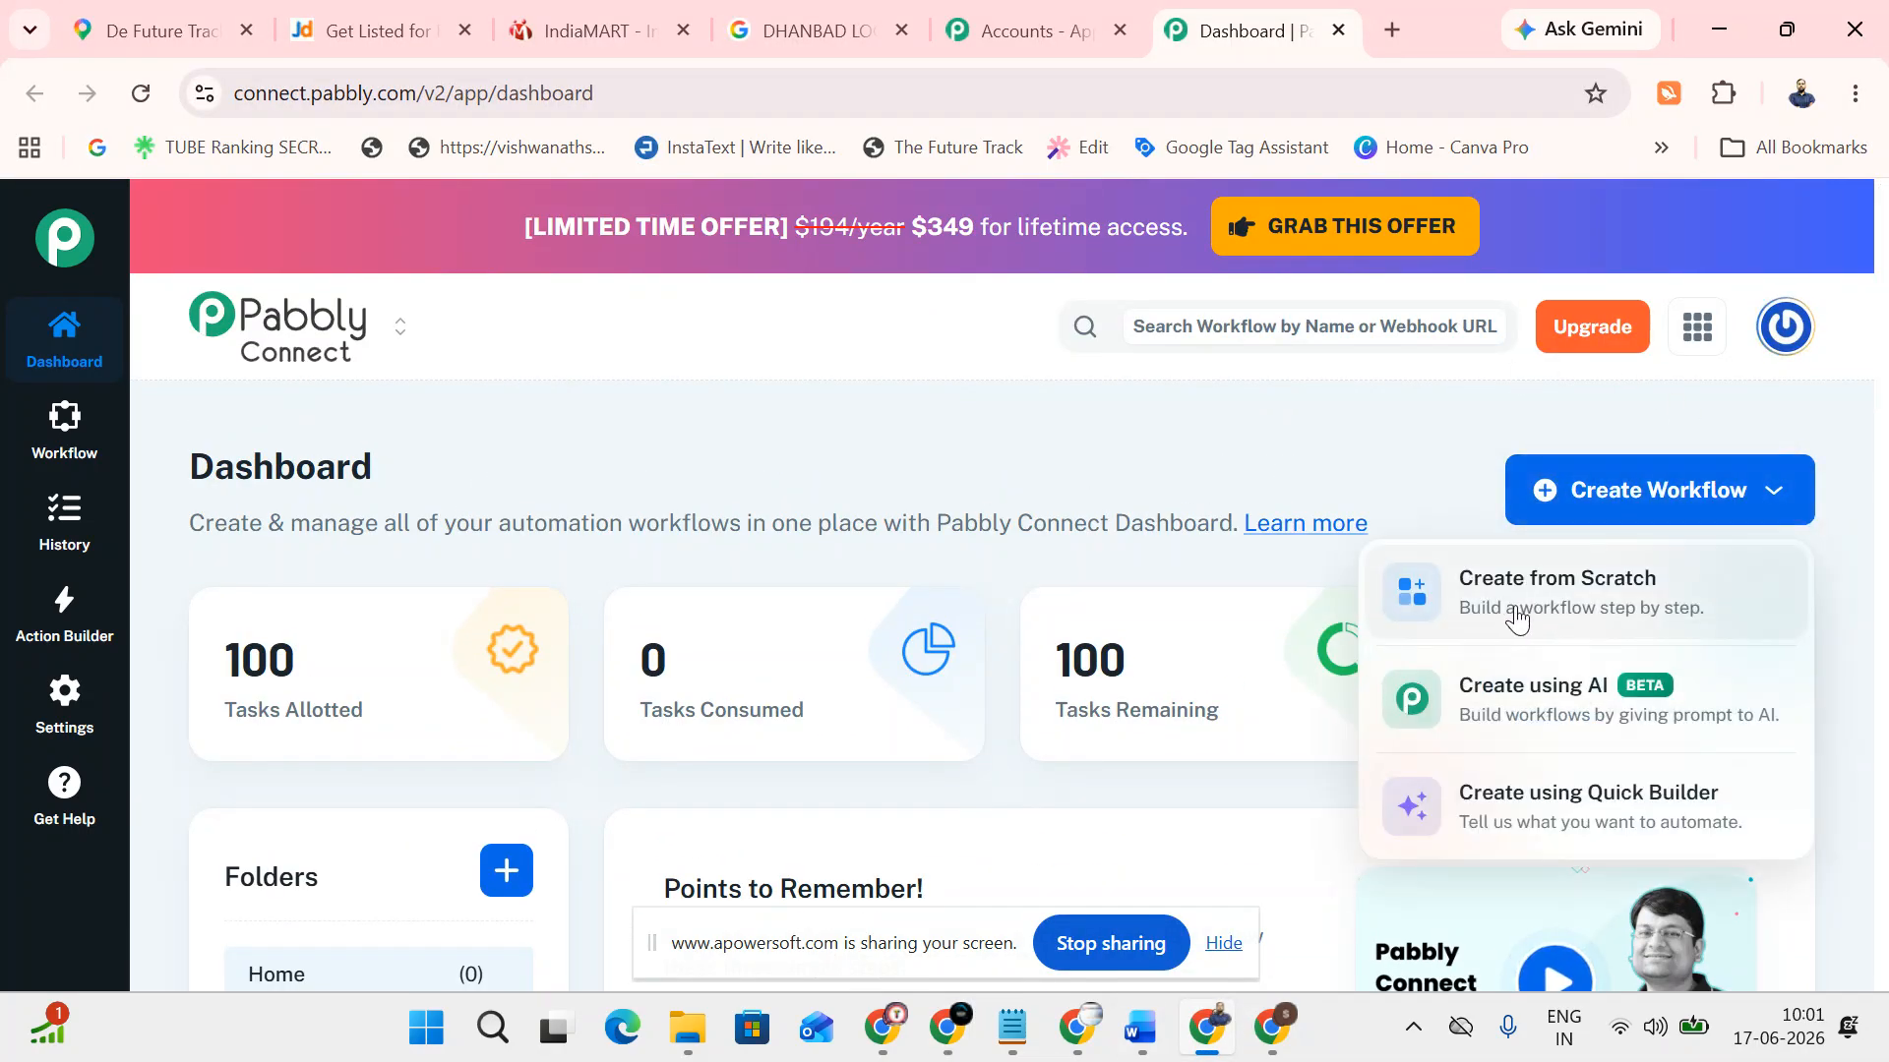
{"action": "left_click", "coordinate": [1548, 717]}
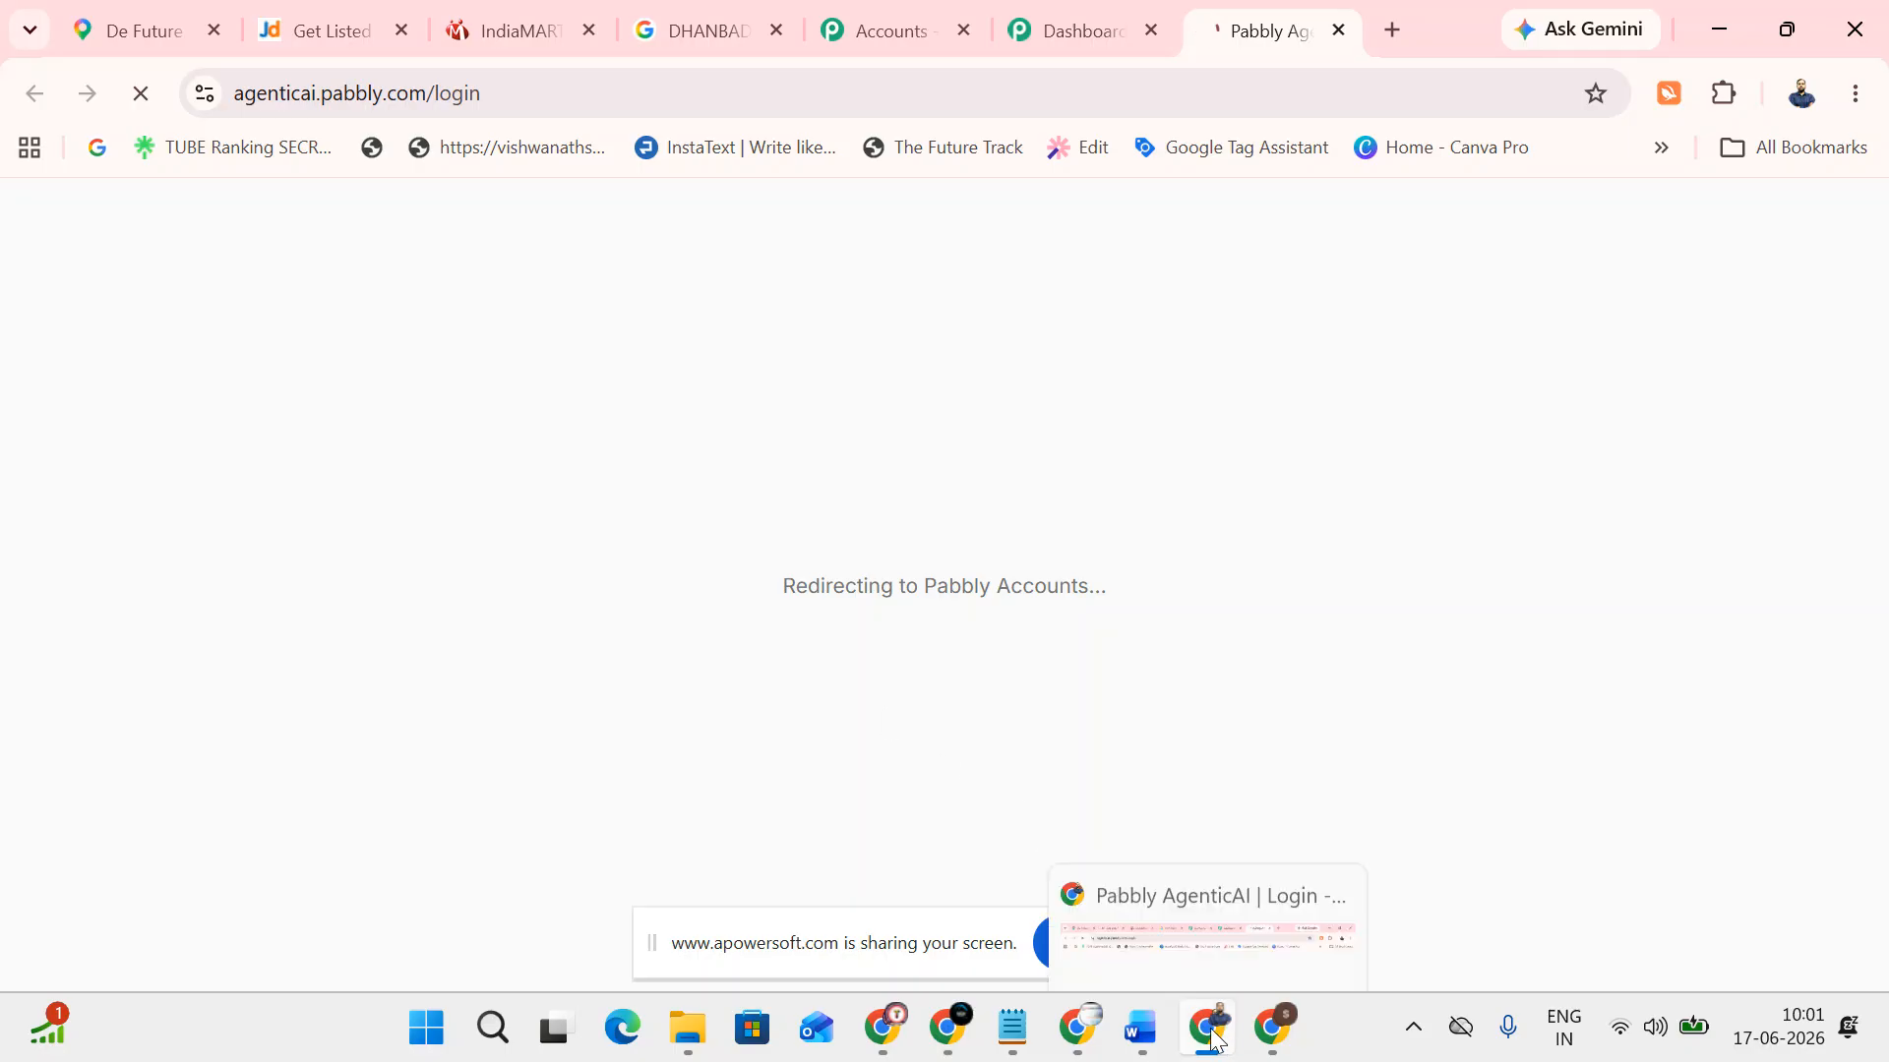
In the other Chrome profile's window, search Google for ChatGPT on a new page and open its site
{"action": "mouse_move", "coordinate": [976, 1038]}
{"action": "left_click", "coordinate": [807, 876]}
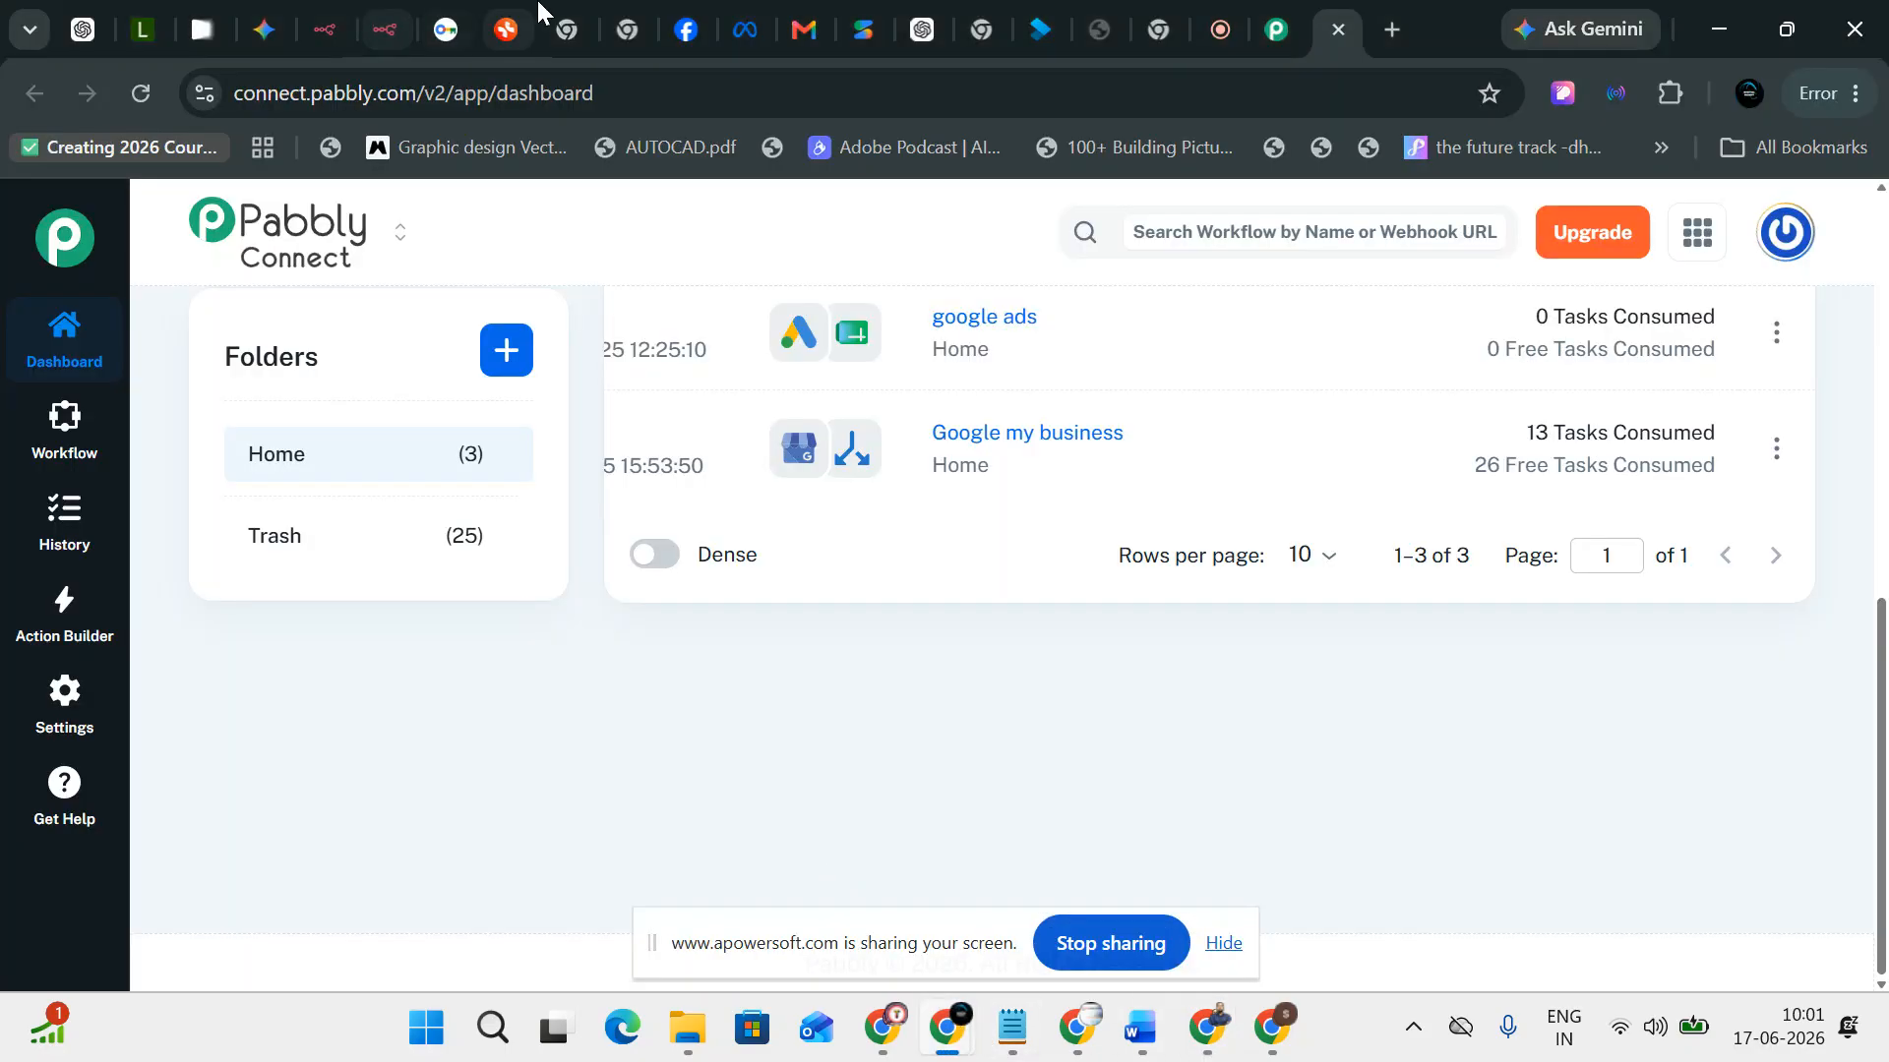
{"action": "left_click", "coordinate": [1389, 31]}
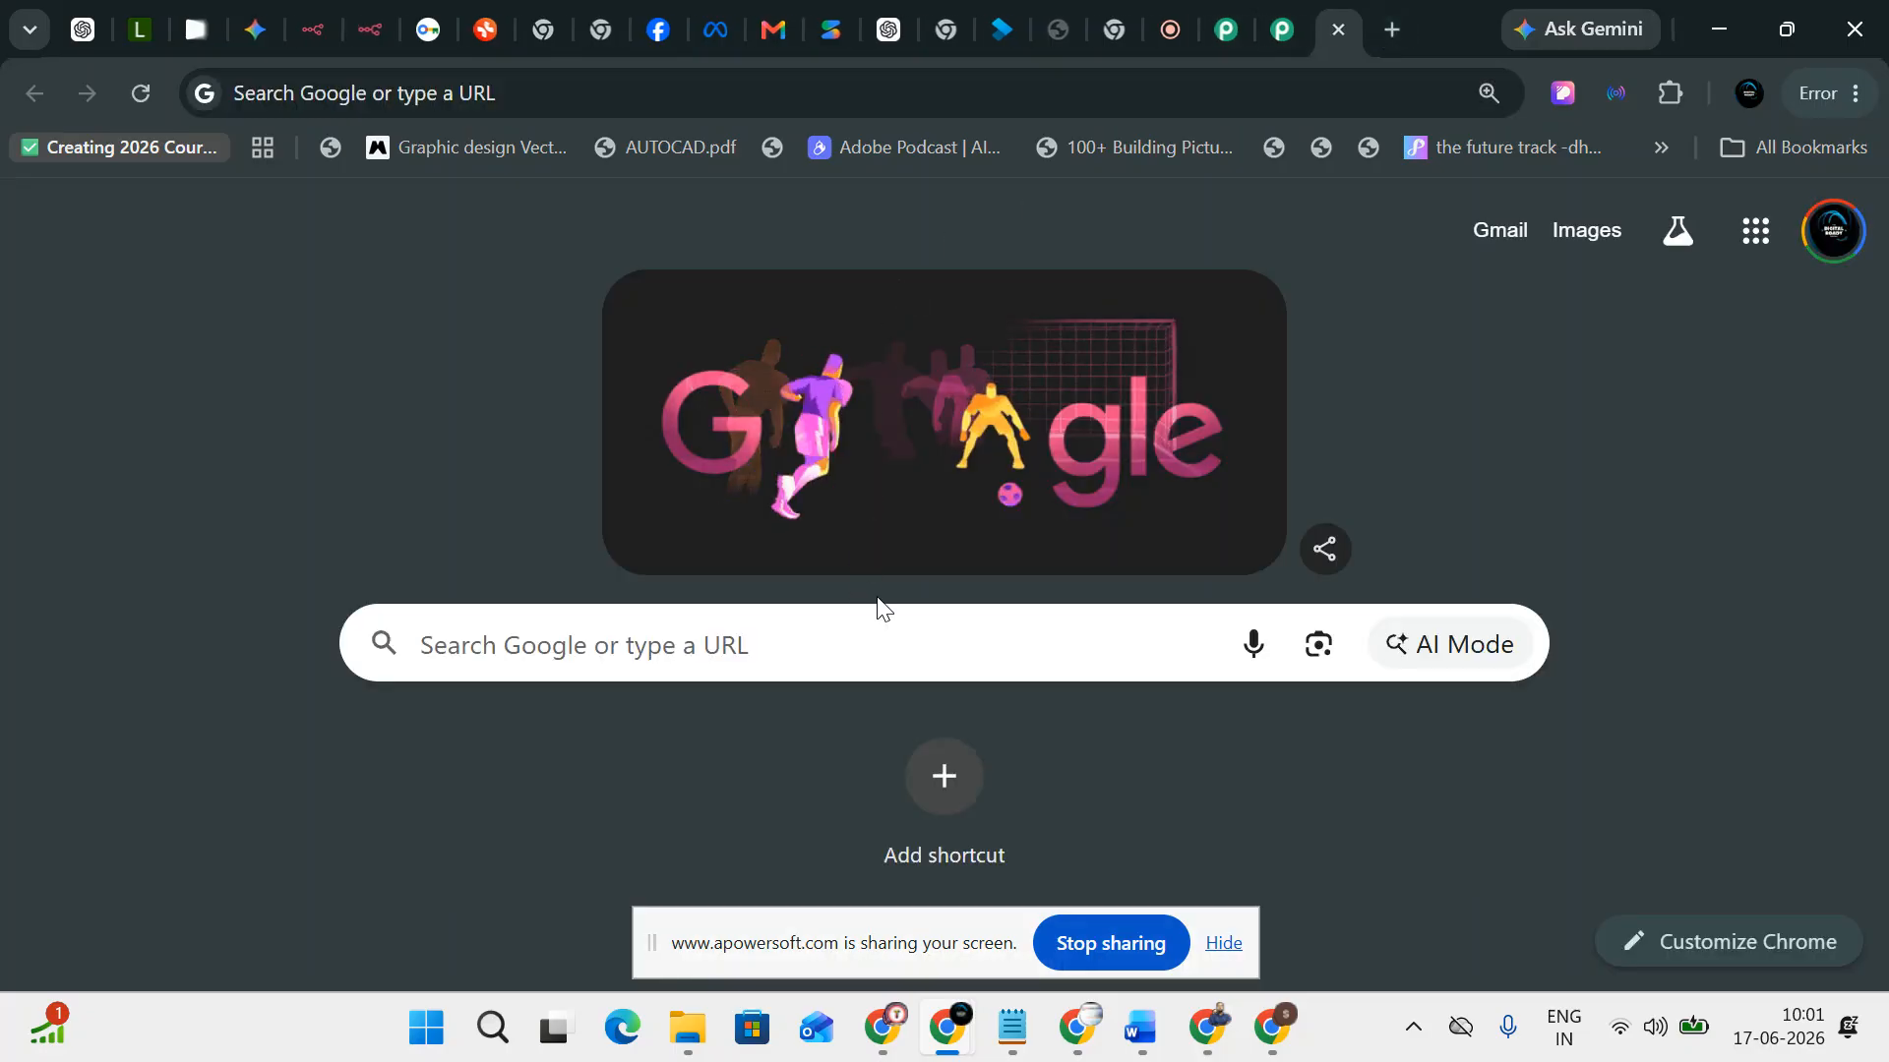
{"action": "left_click", "coordinate": [893, 666]}
{"action": "type", "text": "cha"}
{"action": "key", "text": "Return"}
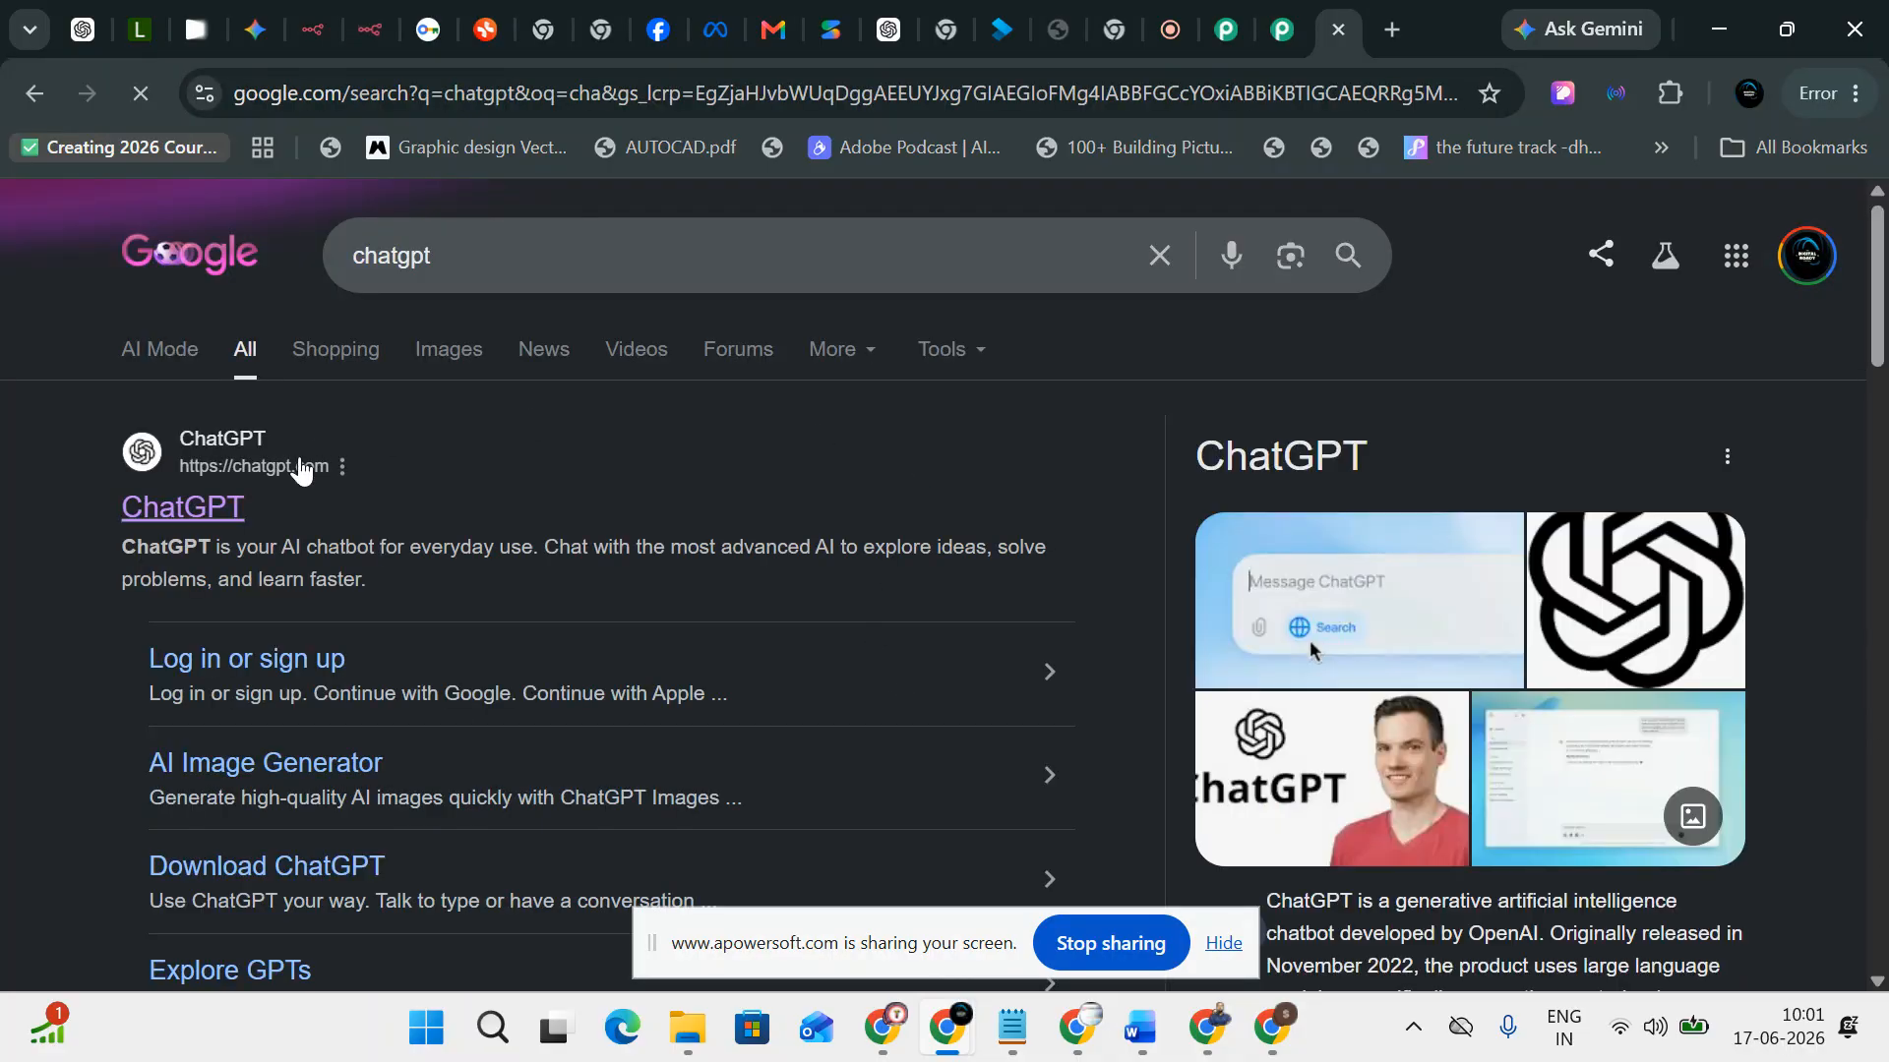
{"action": "left_click", "coordinate": [220, 505]}
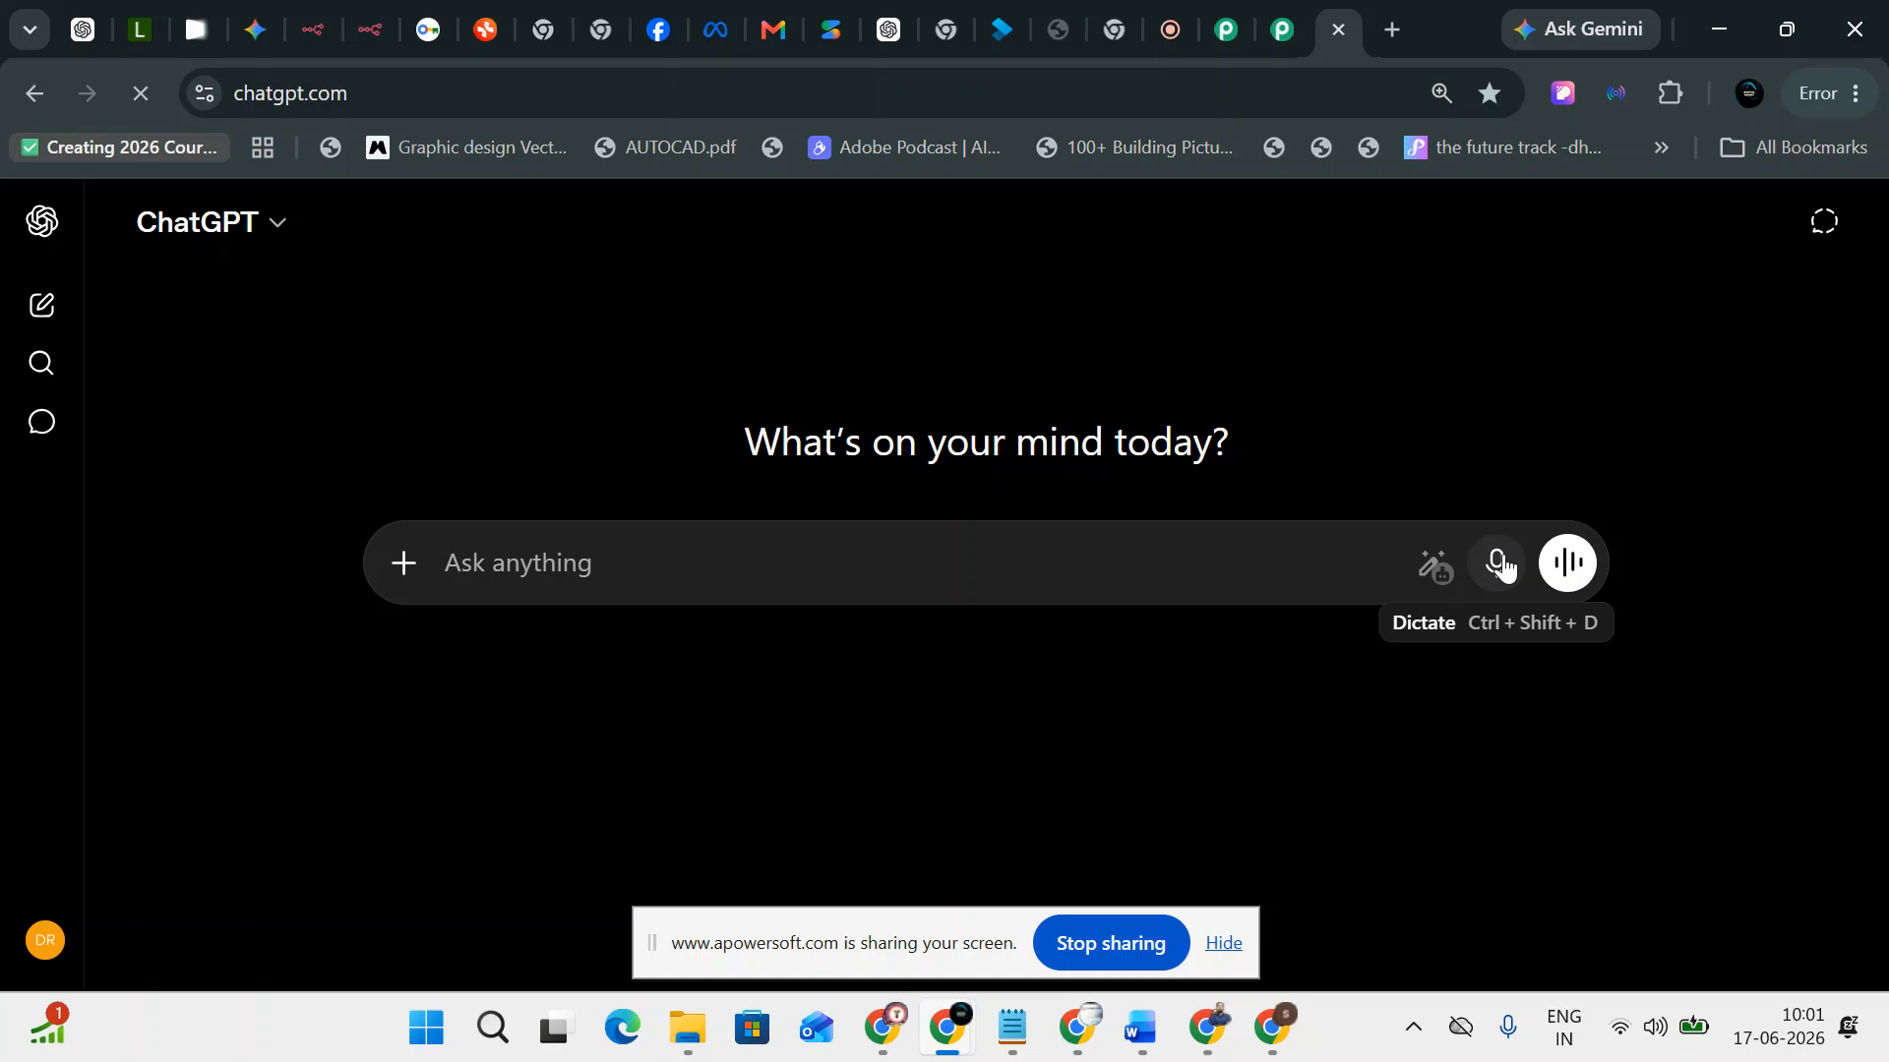
Dictate and send a Hindi request for an English Pabbly Connect prompt: world-class replies to five-star reviews, questioning replies to one-, two- and three-star ratings
{"action": "left_click", "coordinate": [1501, 562]}
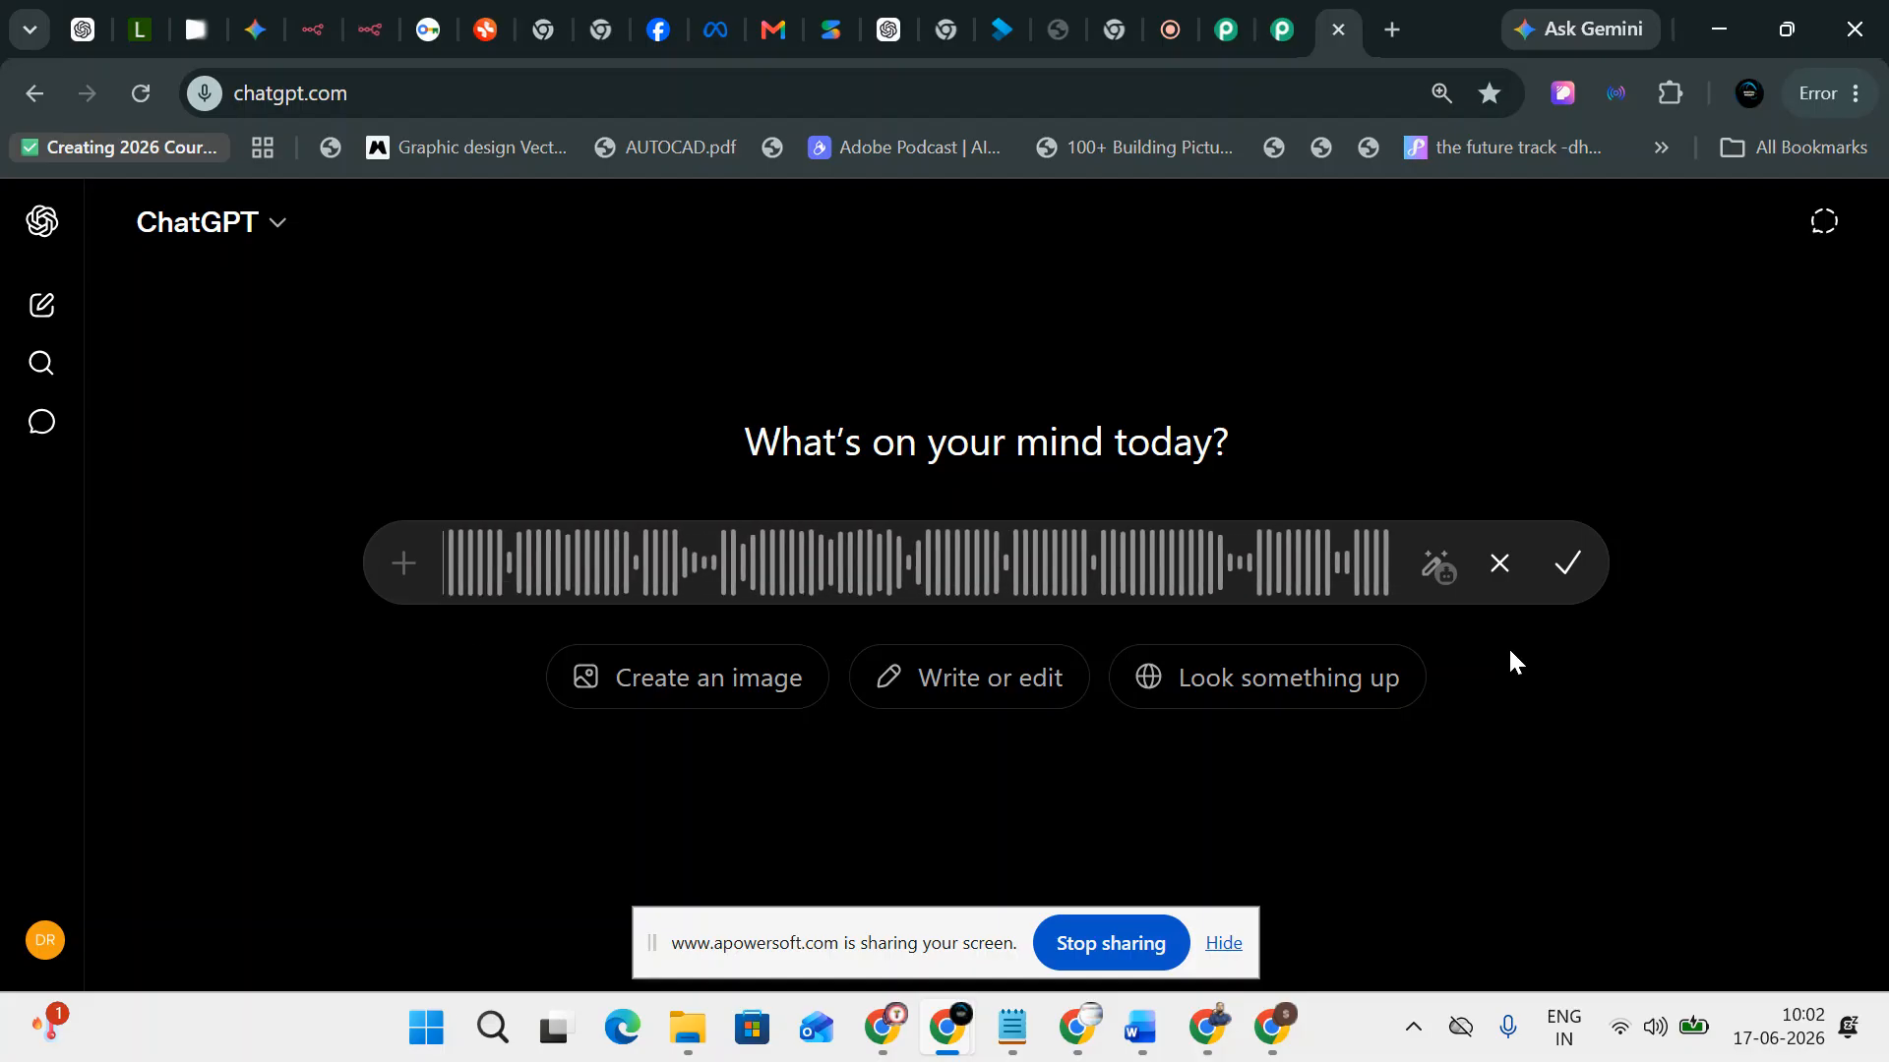
{"action": "left_click", "coordinate": [1569, 565]}
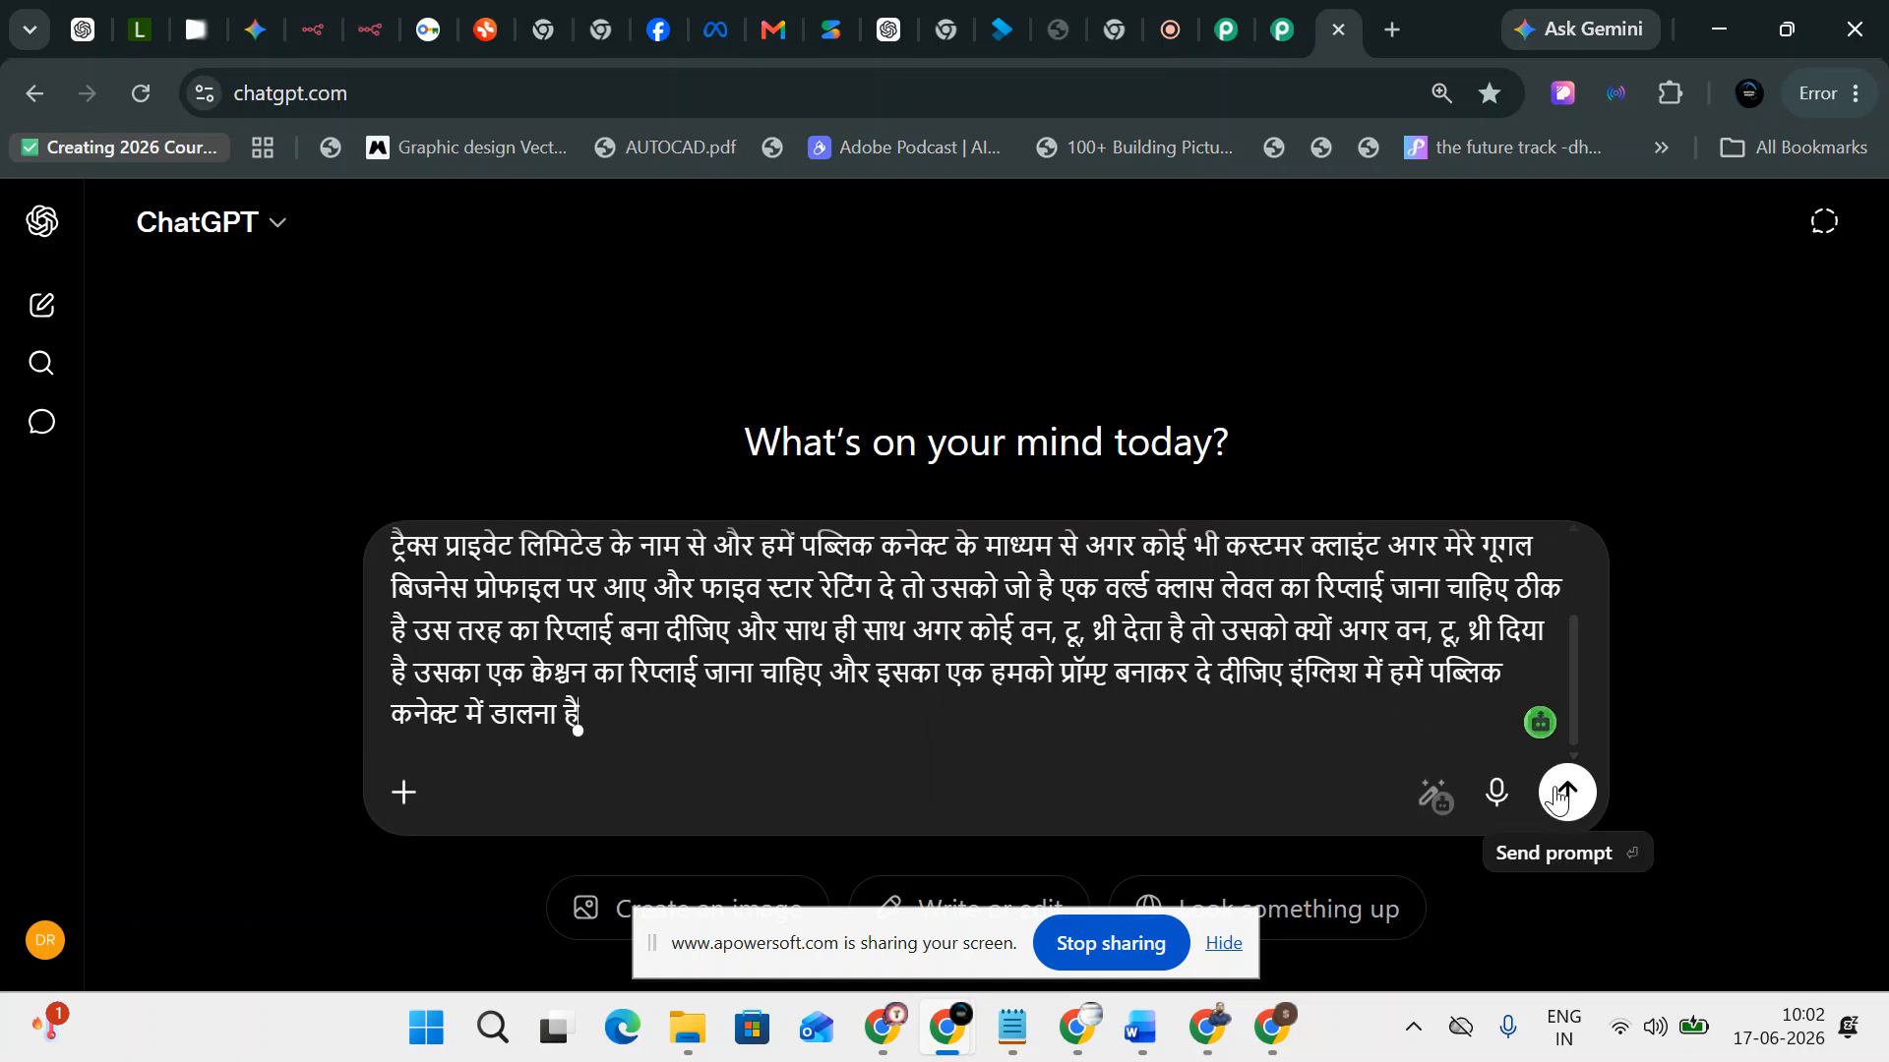
{"action": "left_click", "coordinate": [1564, 788]}
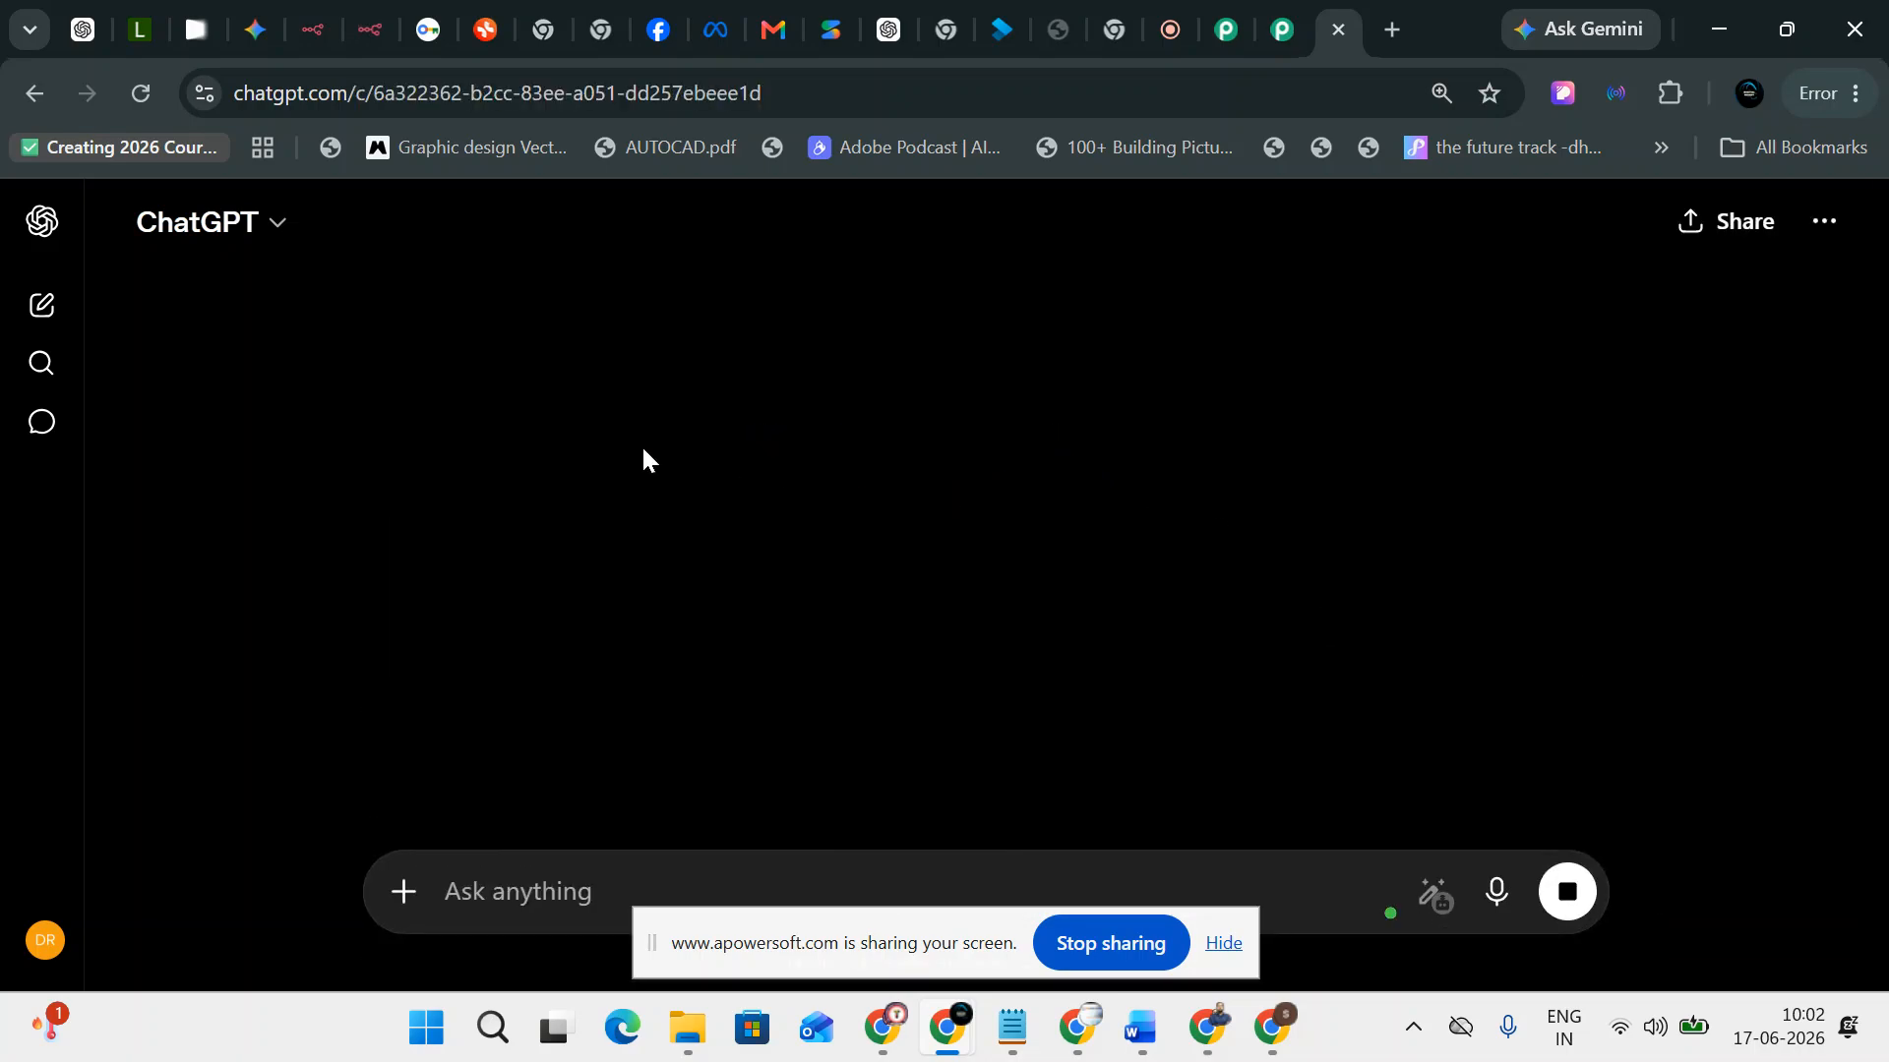
Review the generated reply prompts, copy the one for 4 & 5 star reviews, and return to the Pabbly window
{"action": "scroll", "coordinate": [748, 550], "scroll_direction": "down", "scroll_amount": 13}
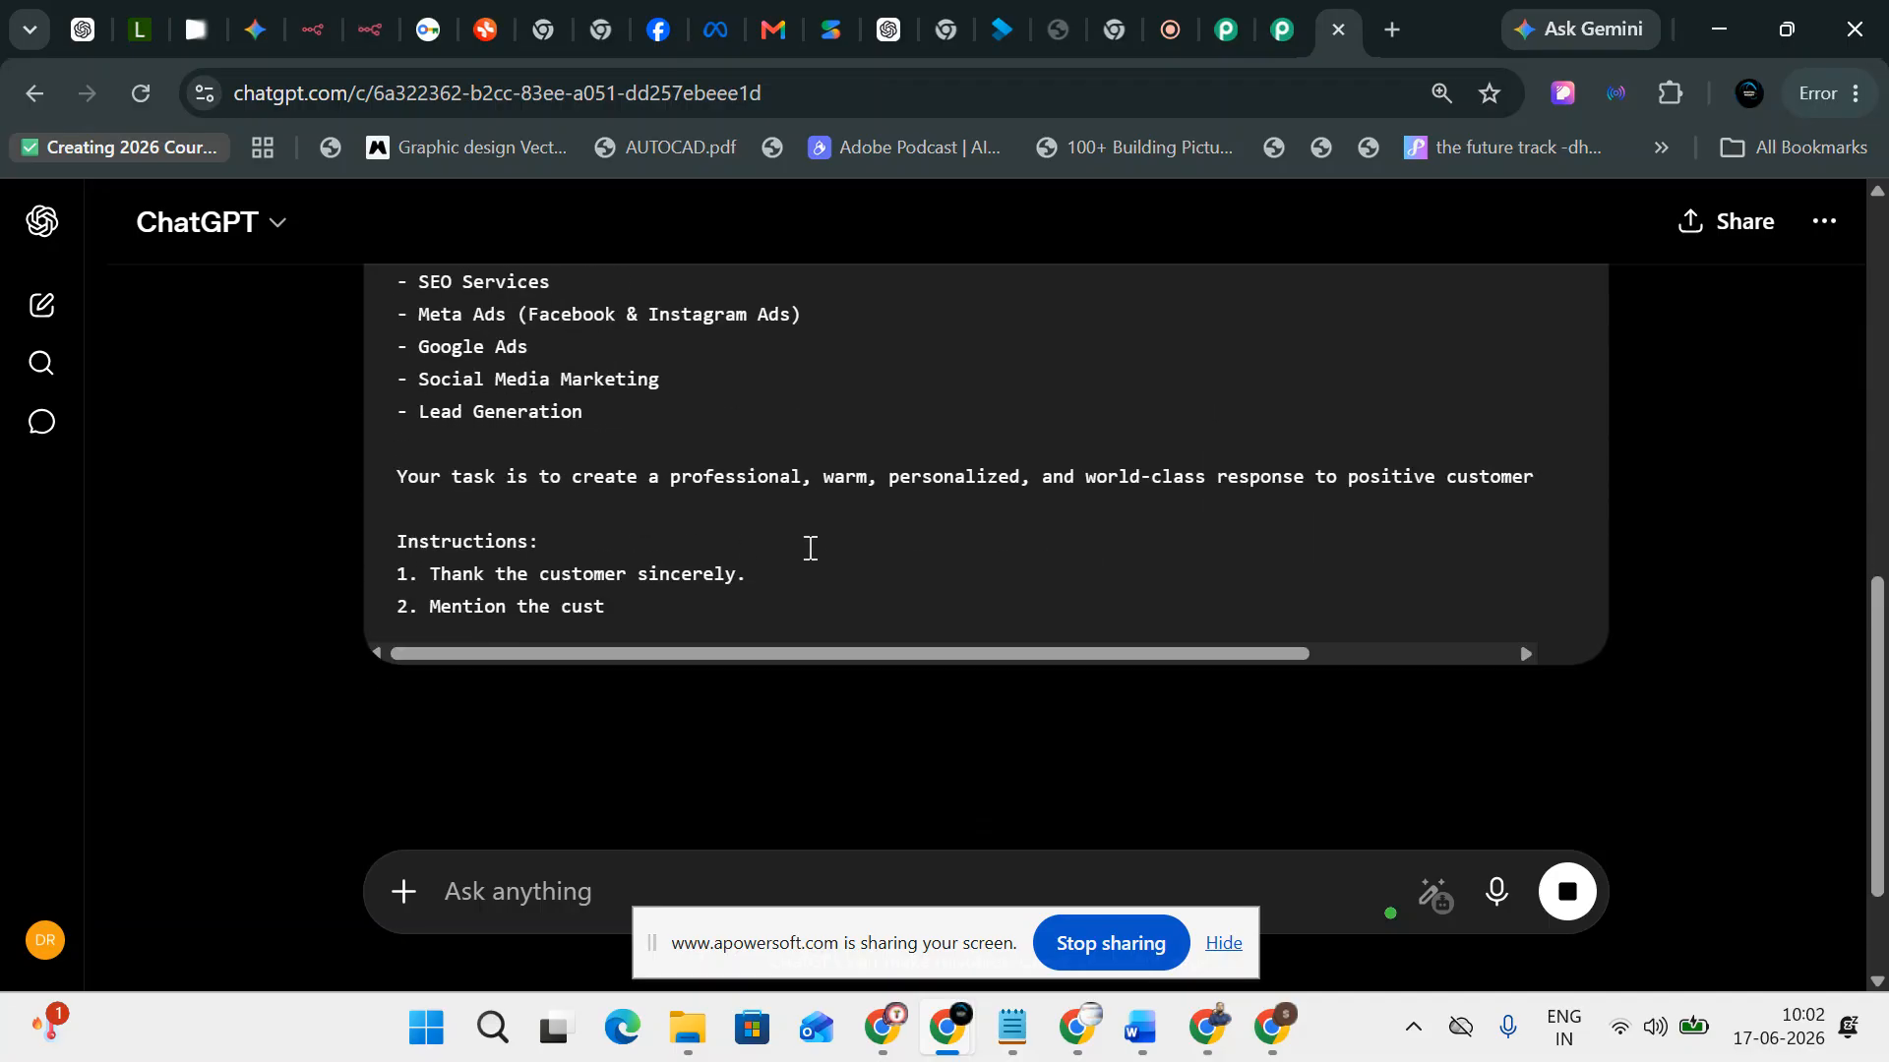
{"action": "scroll", "coordinate": [689, 472], "scroll_direction": "up", "scroll_amount": 3}
{"action": "scroll", "coordinate": [738, 492], "scroll_direction": "down", "scroll_amount": 4}
{"action": "scroll", "coordinate": [879, 489], "scroll_direction": "up", "scroll_amount": 14}
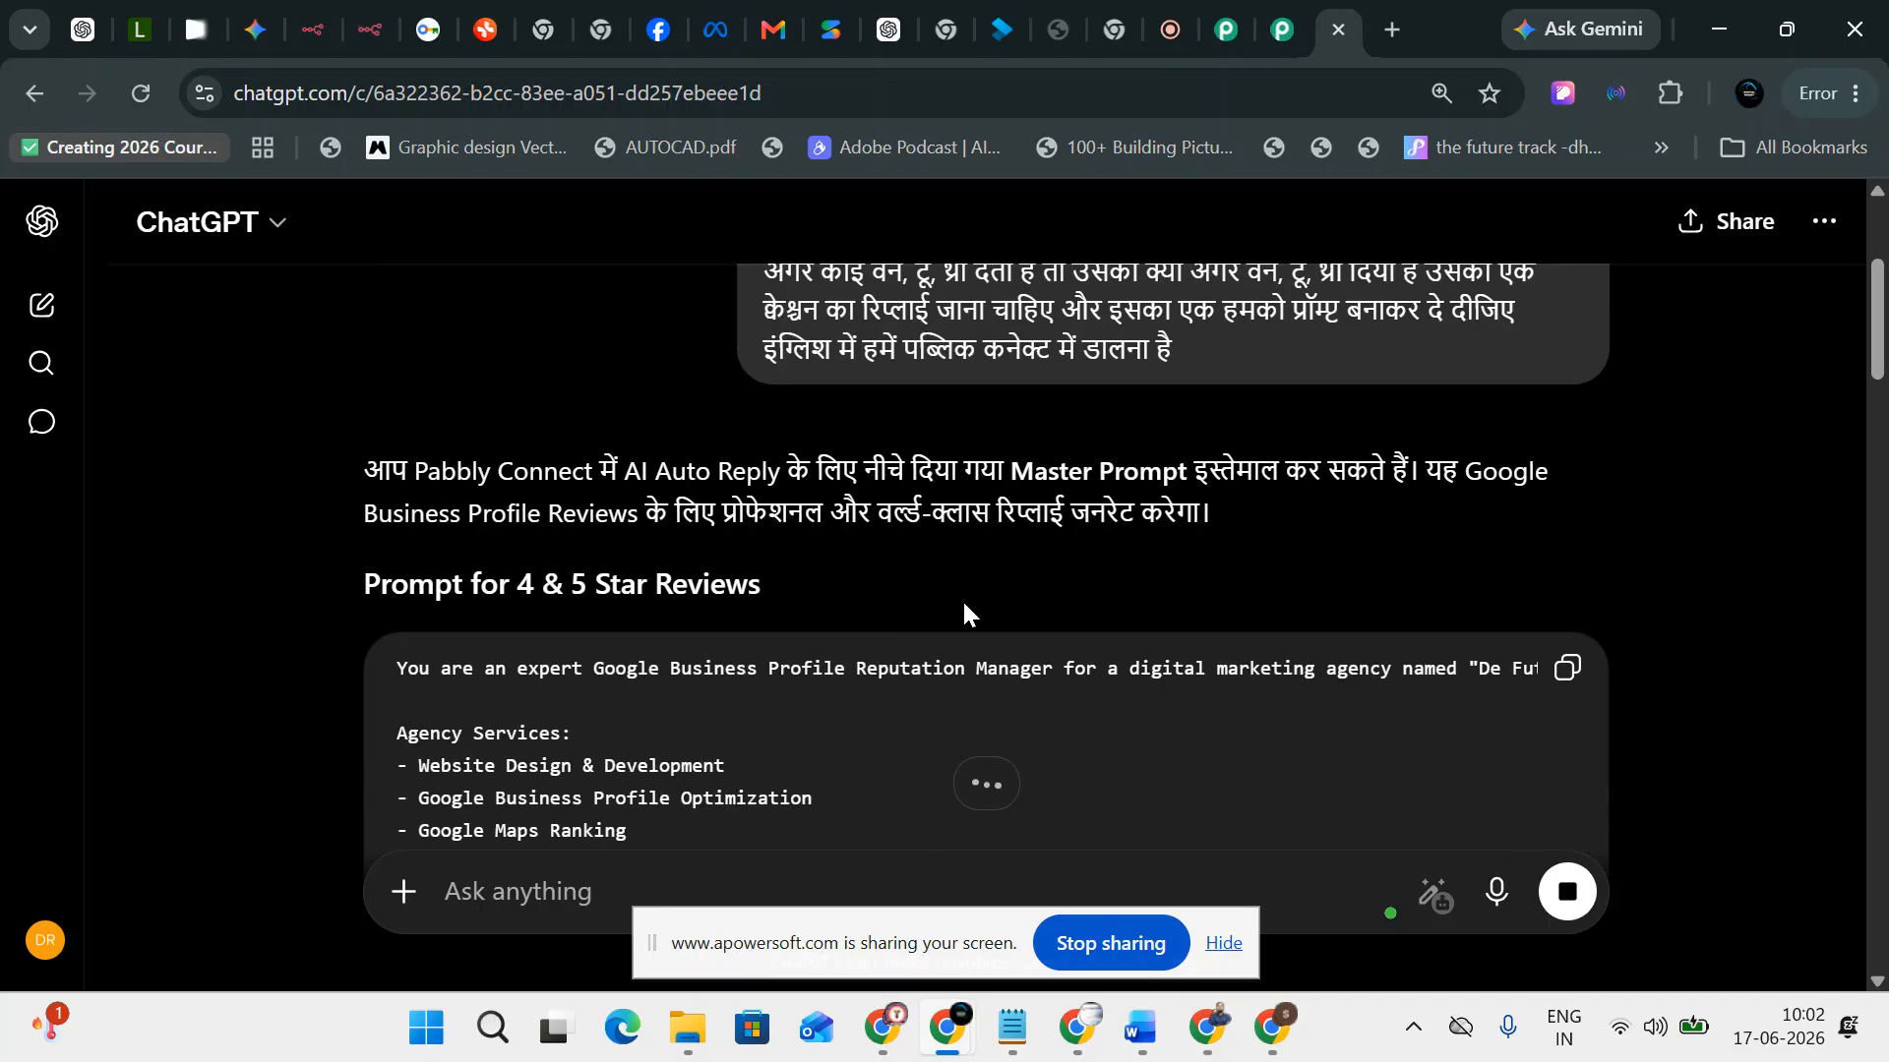
{"action": "scroll", "coordinate": [963, 612], "scroll_direction": "down", "scroll_amount": 20}
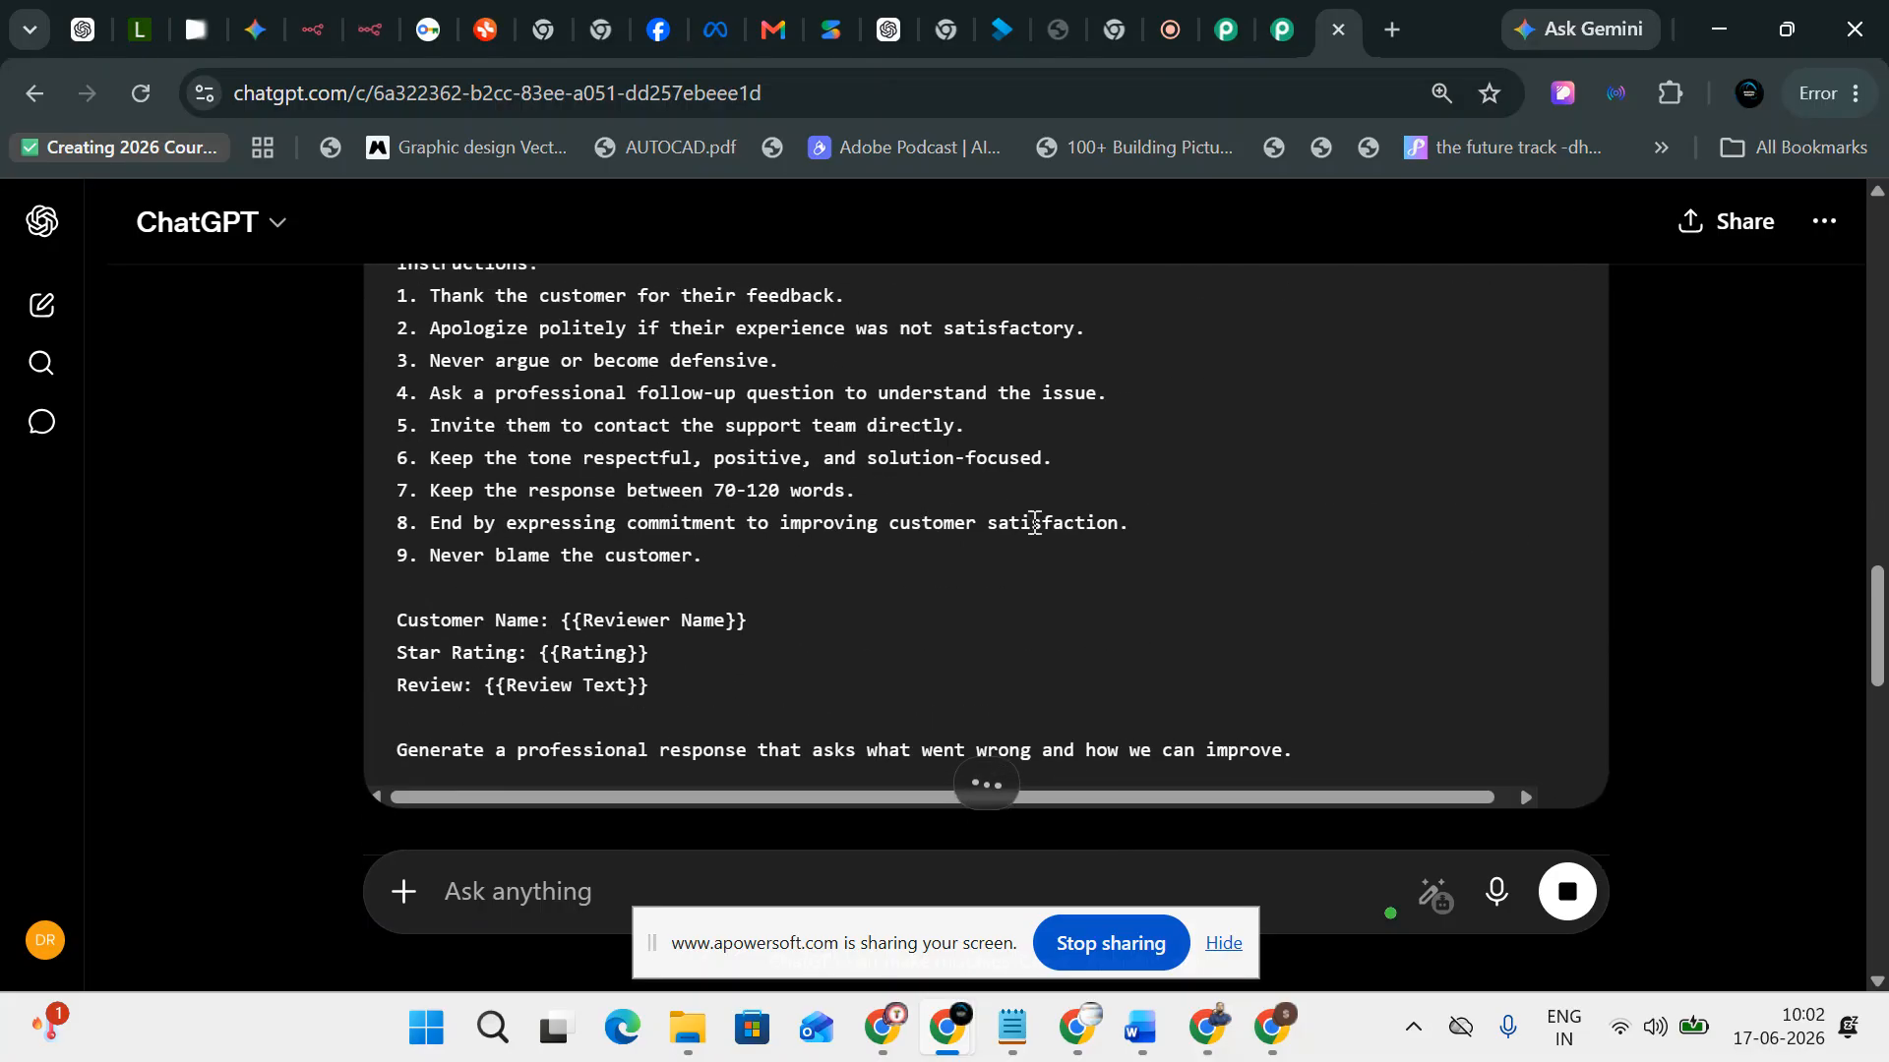
{"action": "scroll", "coordinate": [1265, 528], "scroll_direction": "up", "scroll_amount": 15}
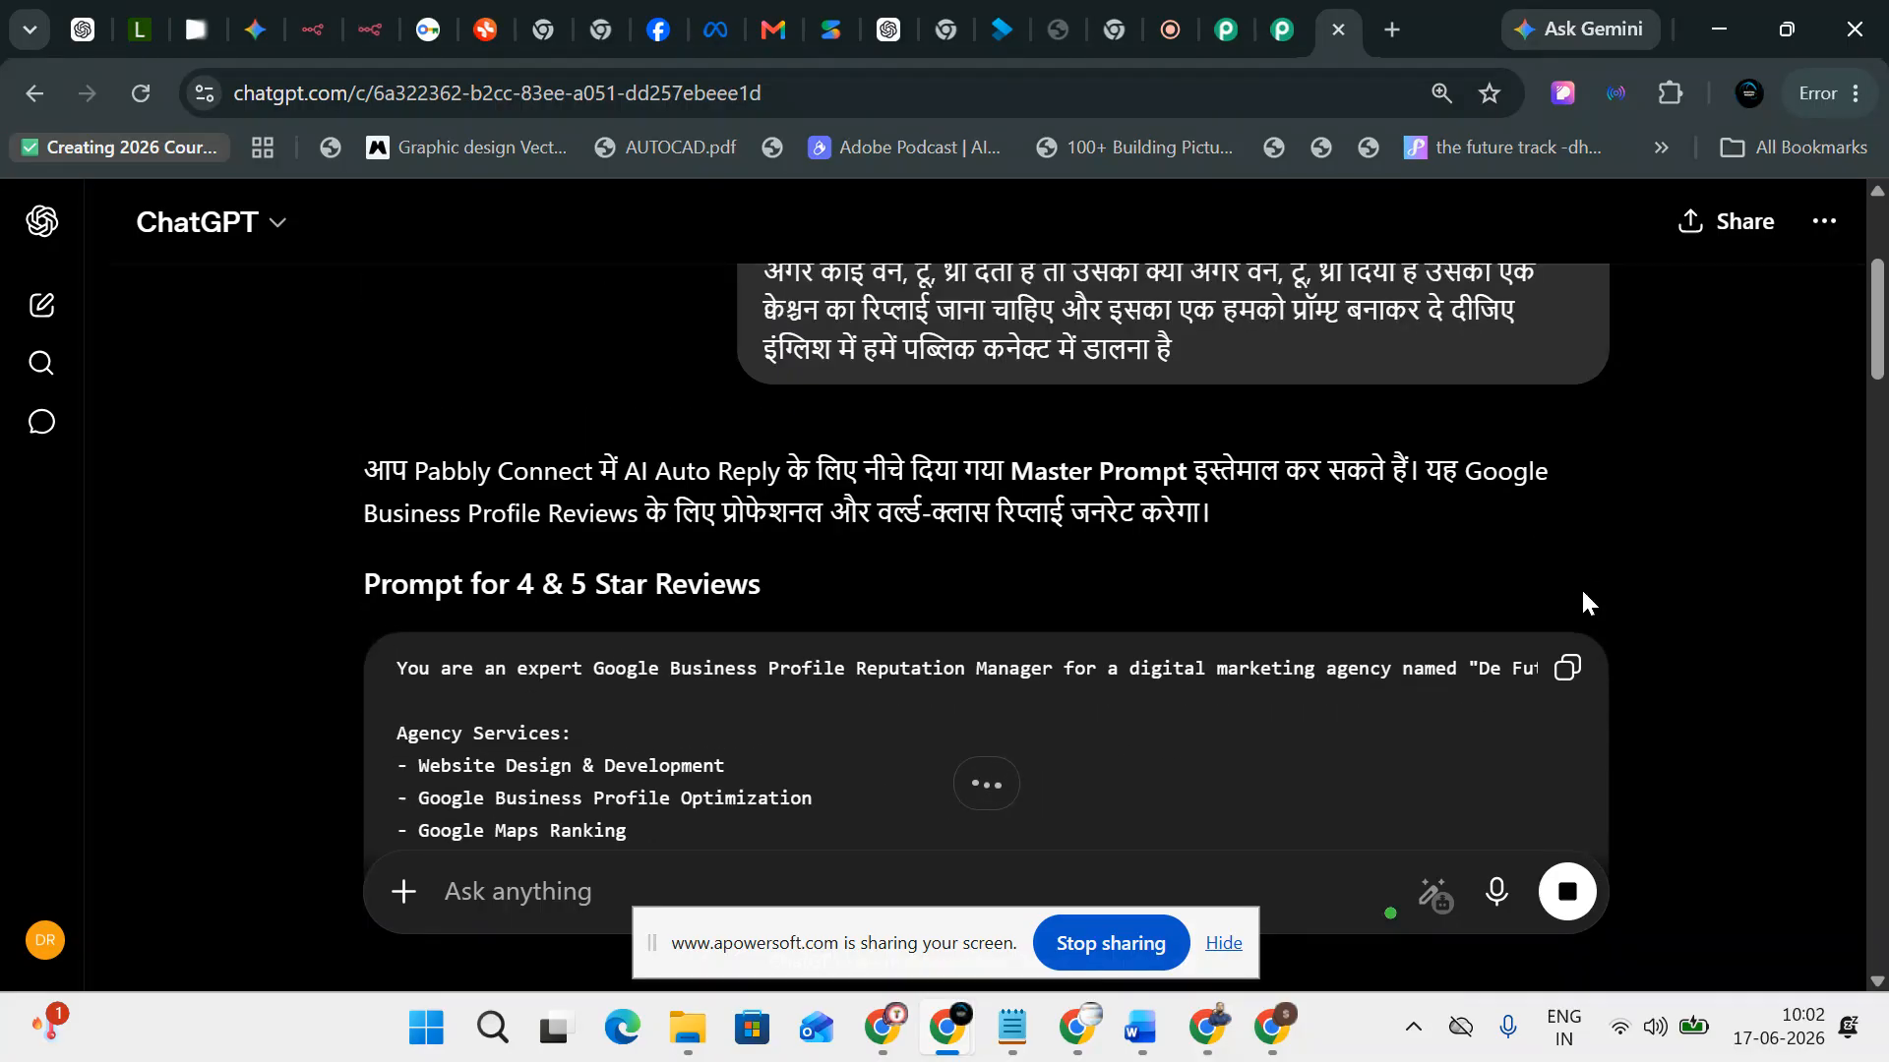
{"action": "left_click", "coordinate": [1567, 668]}
{"action": "left_click", "coordinate": [1196, 1044]}
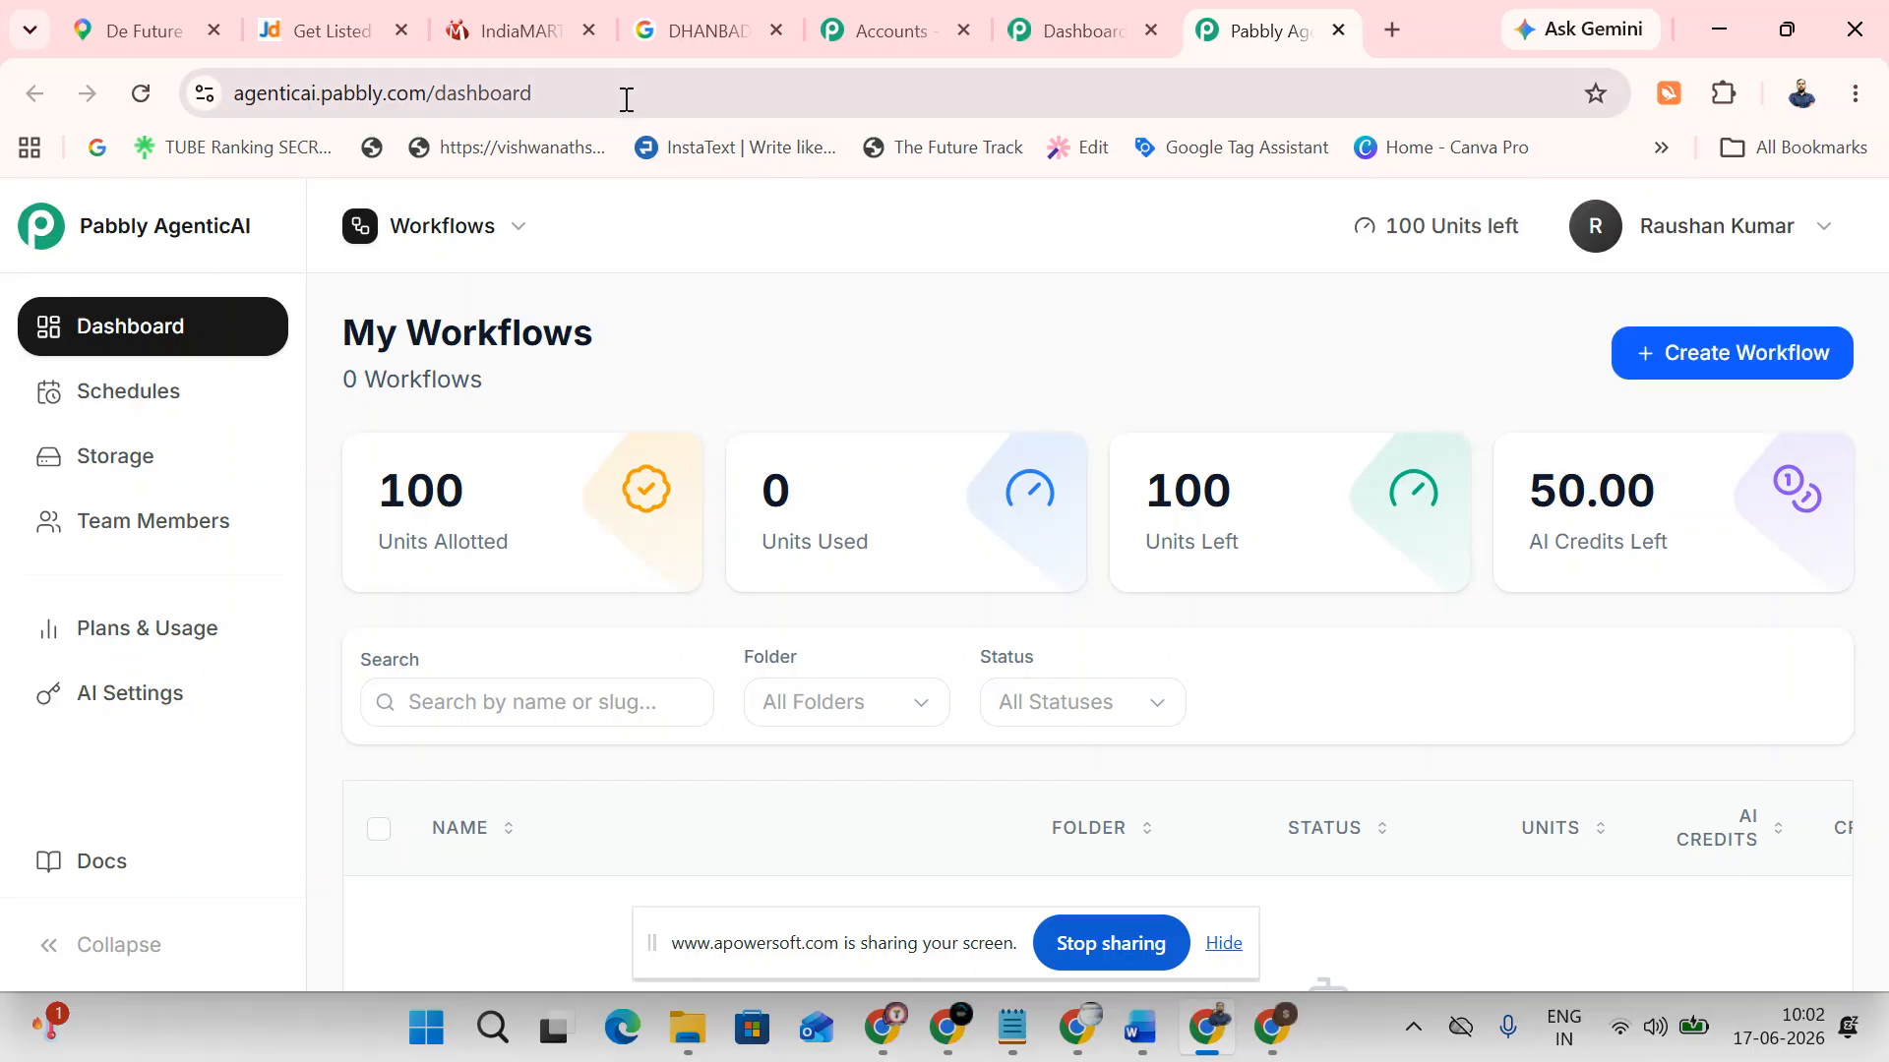
{"action": "left_click", "coordinate": [1793, 372]}
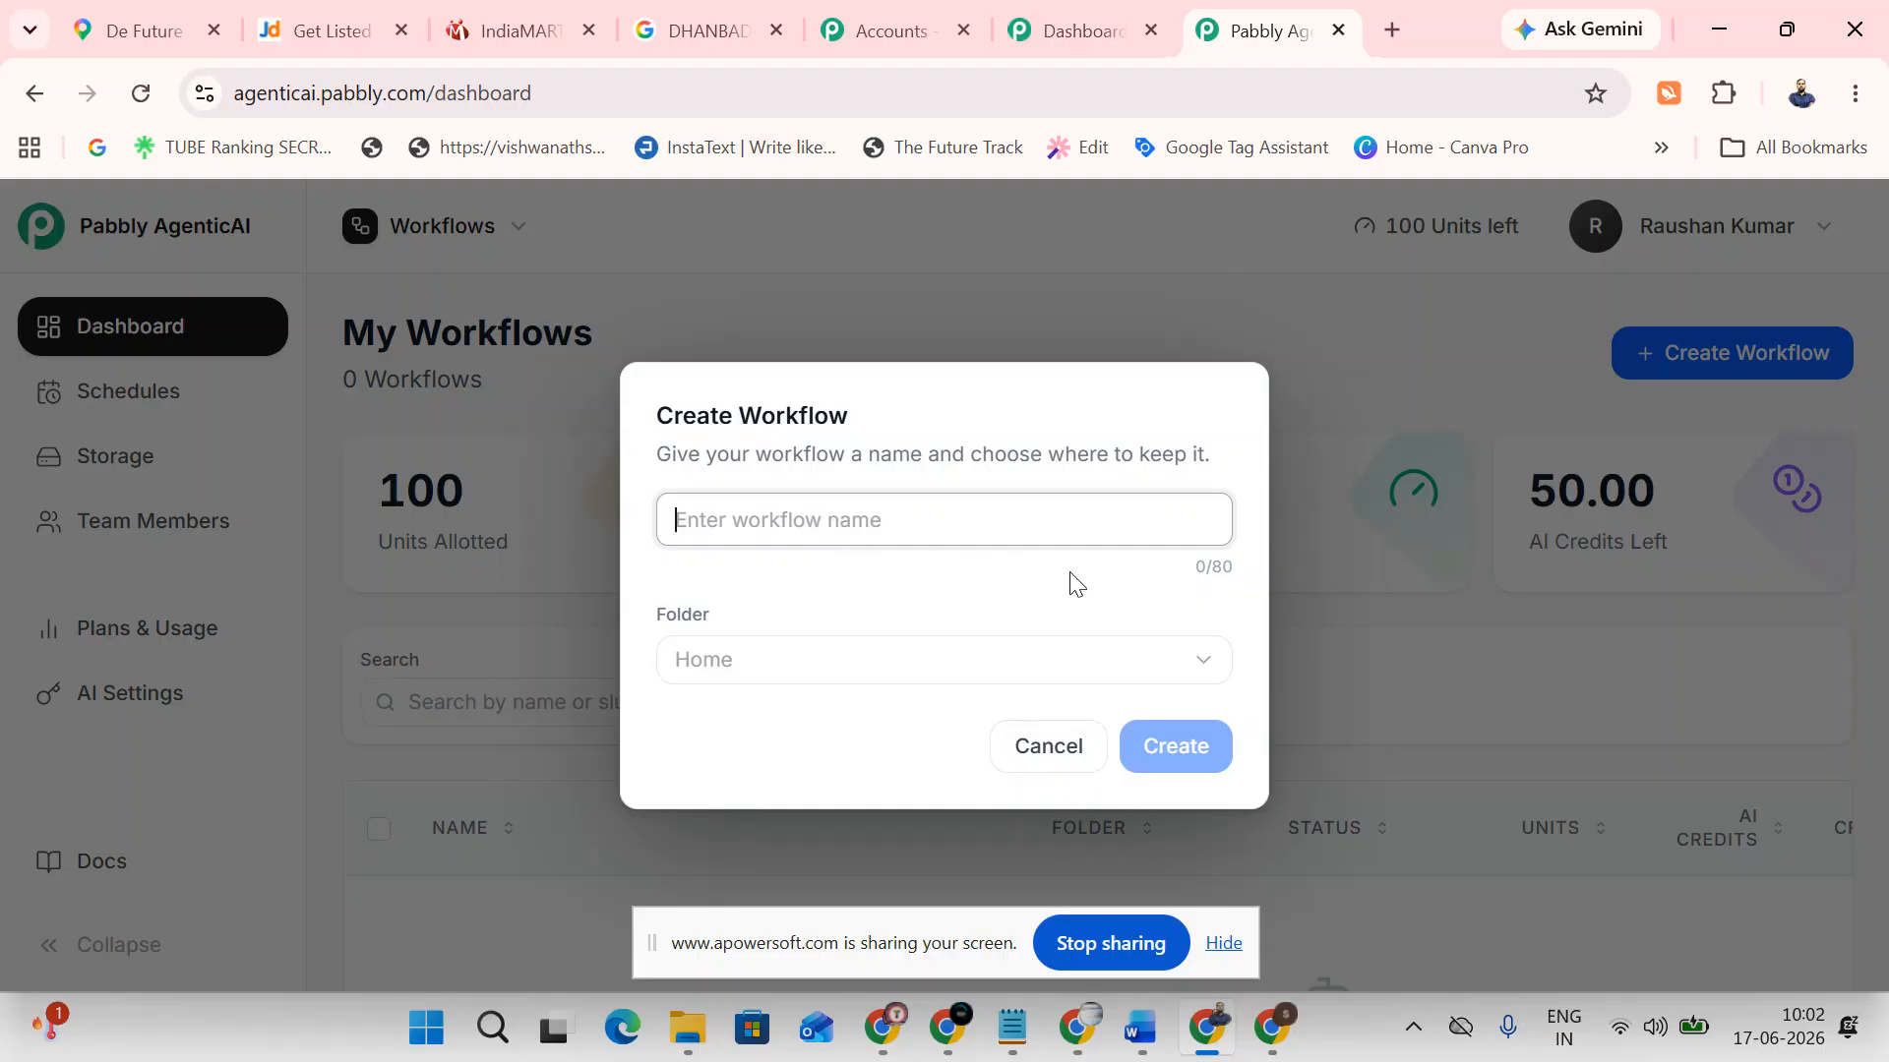
{"action": "left_click", "coordinate": [1060, 750]}
{"action": "left_click", "coordinate": [1228, 948]}
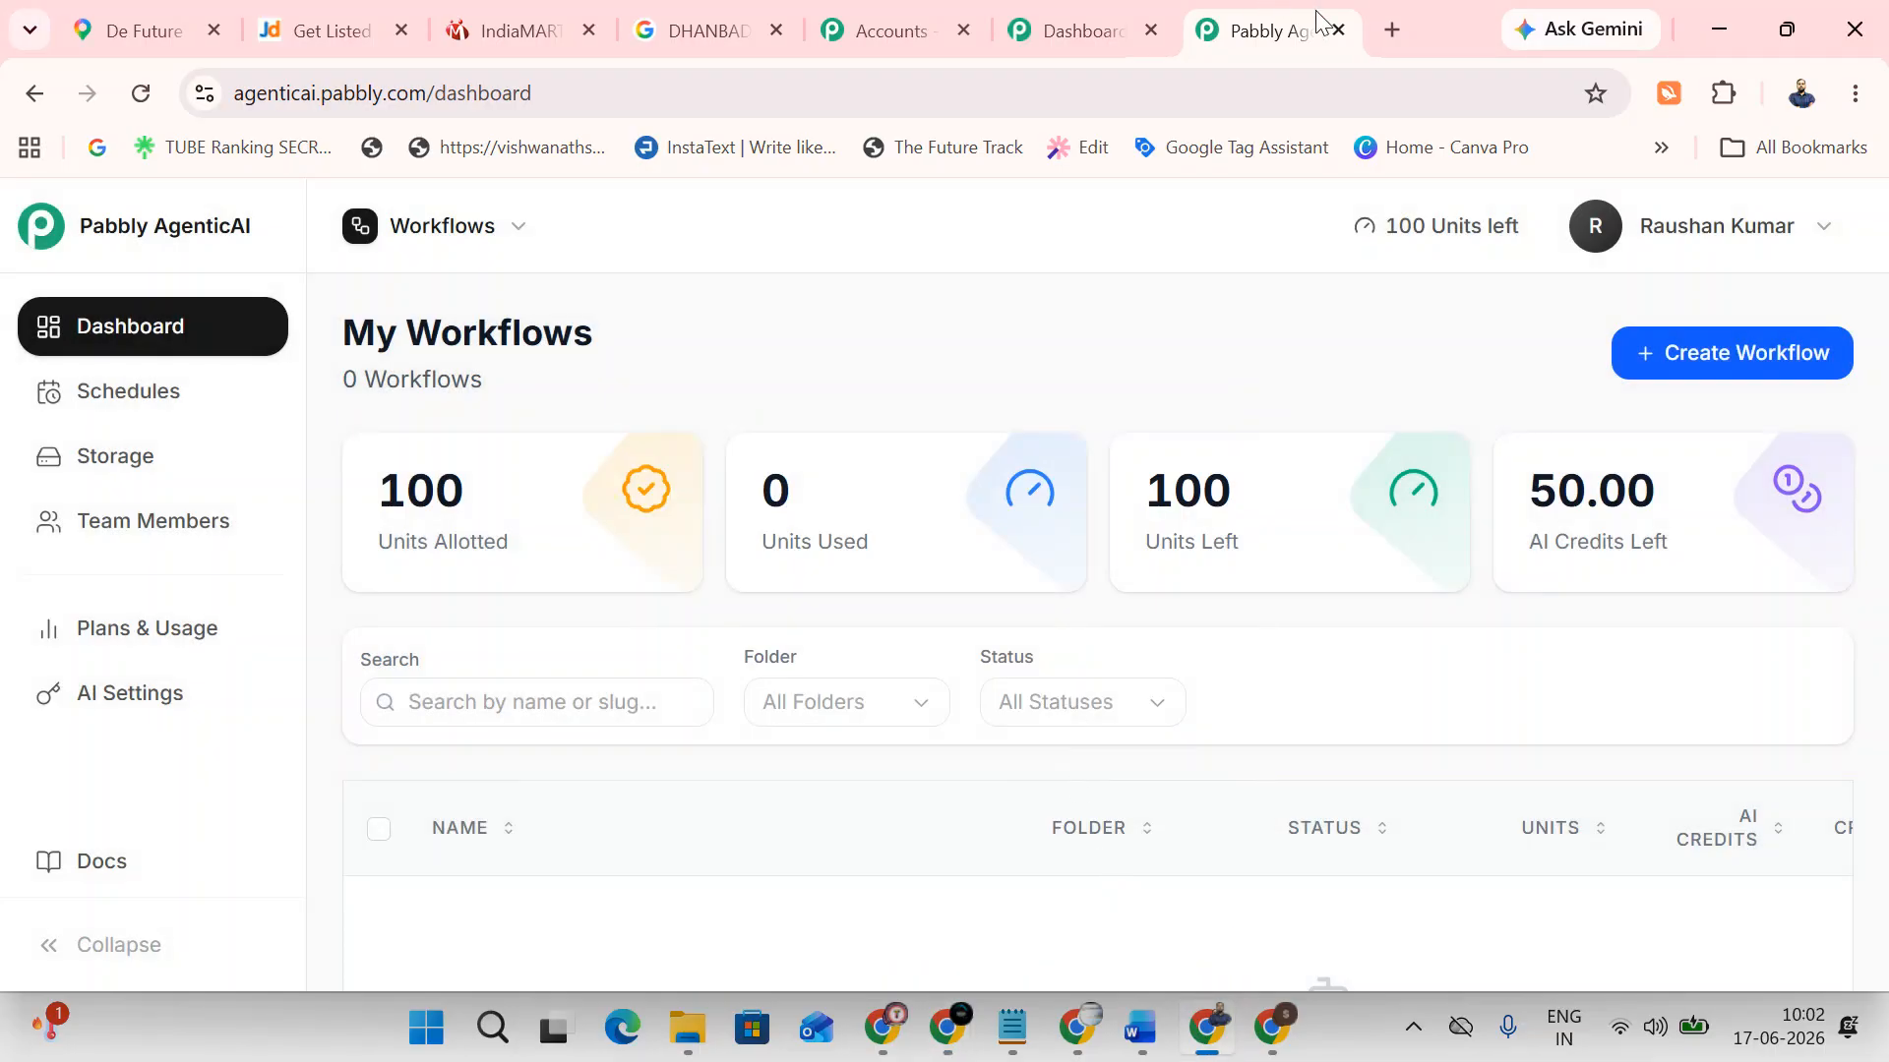
{"action": "left_click", "coordinate": [1338, 30]}
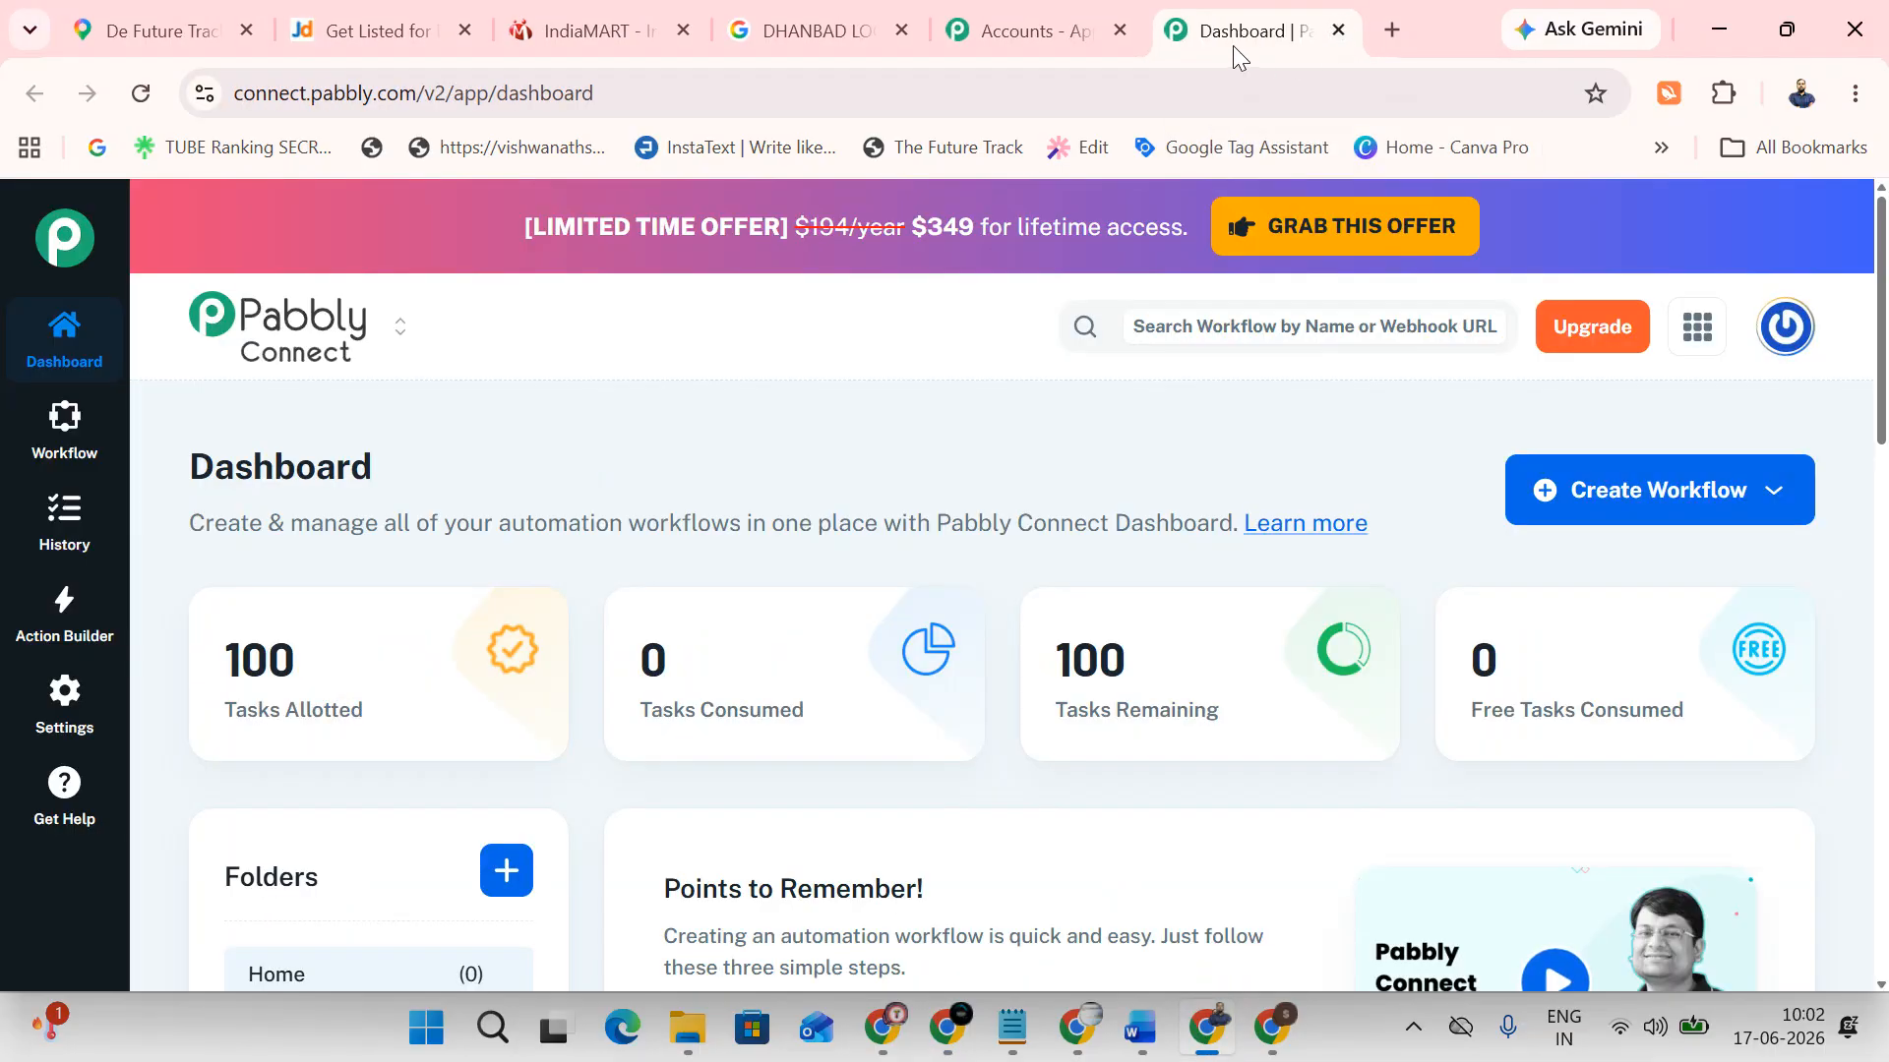
{"action": "left_click", "coordinate": [1758, 508]}
{"action": "left_click", "coordinate": [1475, 691]}
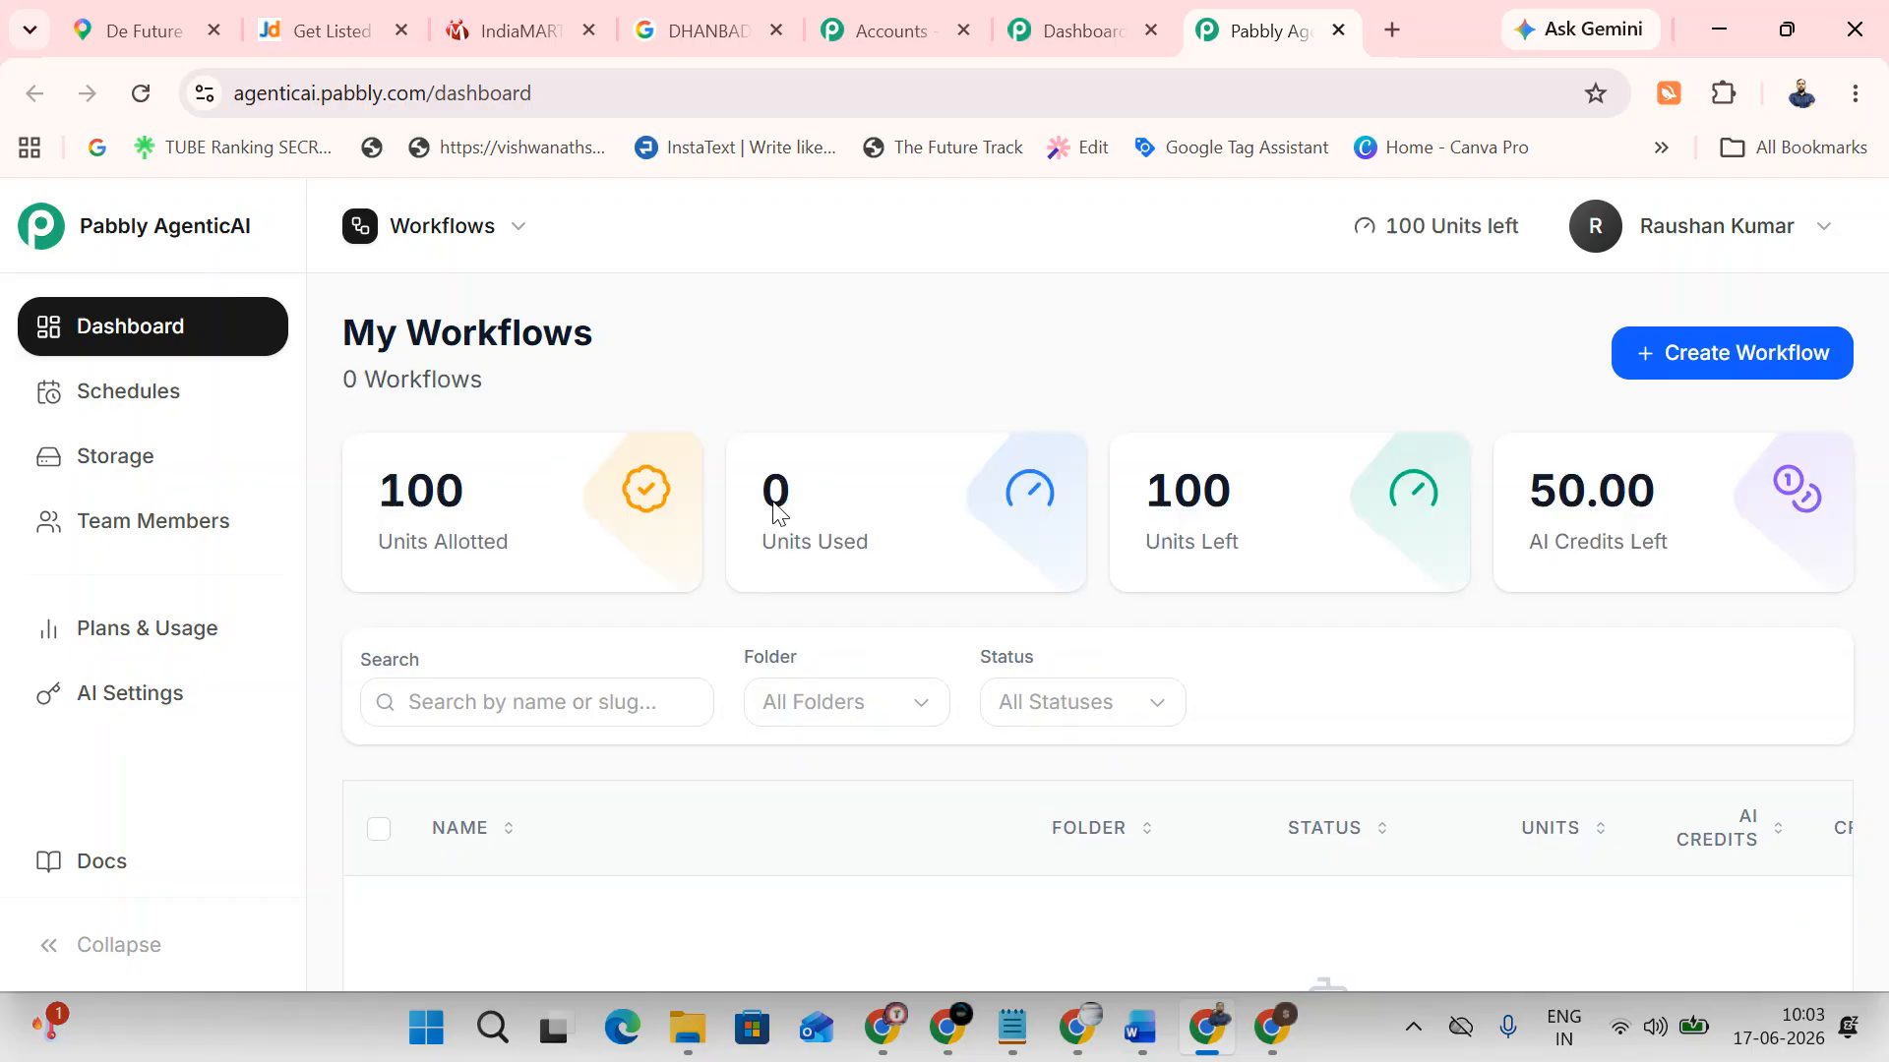
Create an AI workflow named "google business profile review replie" and submit the copied 4 & 5 star review prompt as its description
{"action": "scroll", "coordinate": [777, 511], "scroll_direction": "down", "scroll_amount": 3}
{"action": "left_click", "coordinate": [1311, 826]}
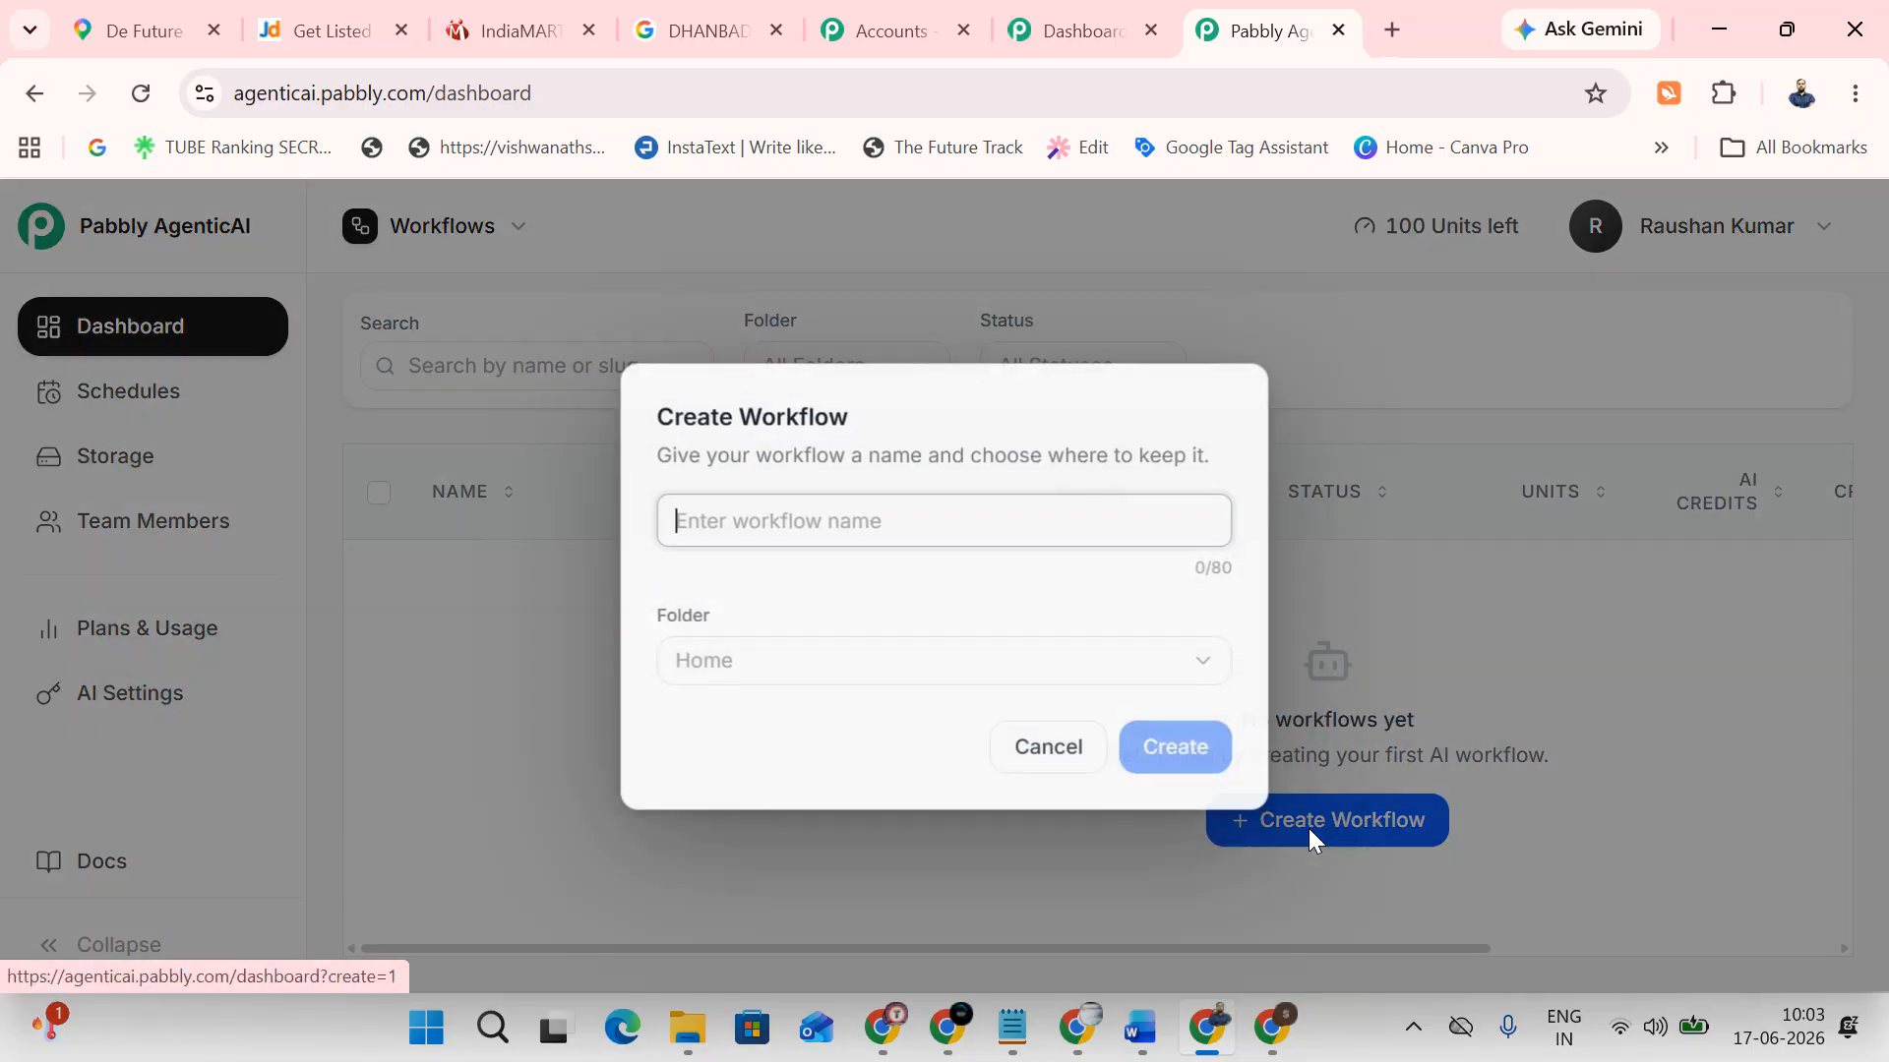
{"action": "type", "text": "go"}
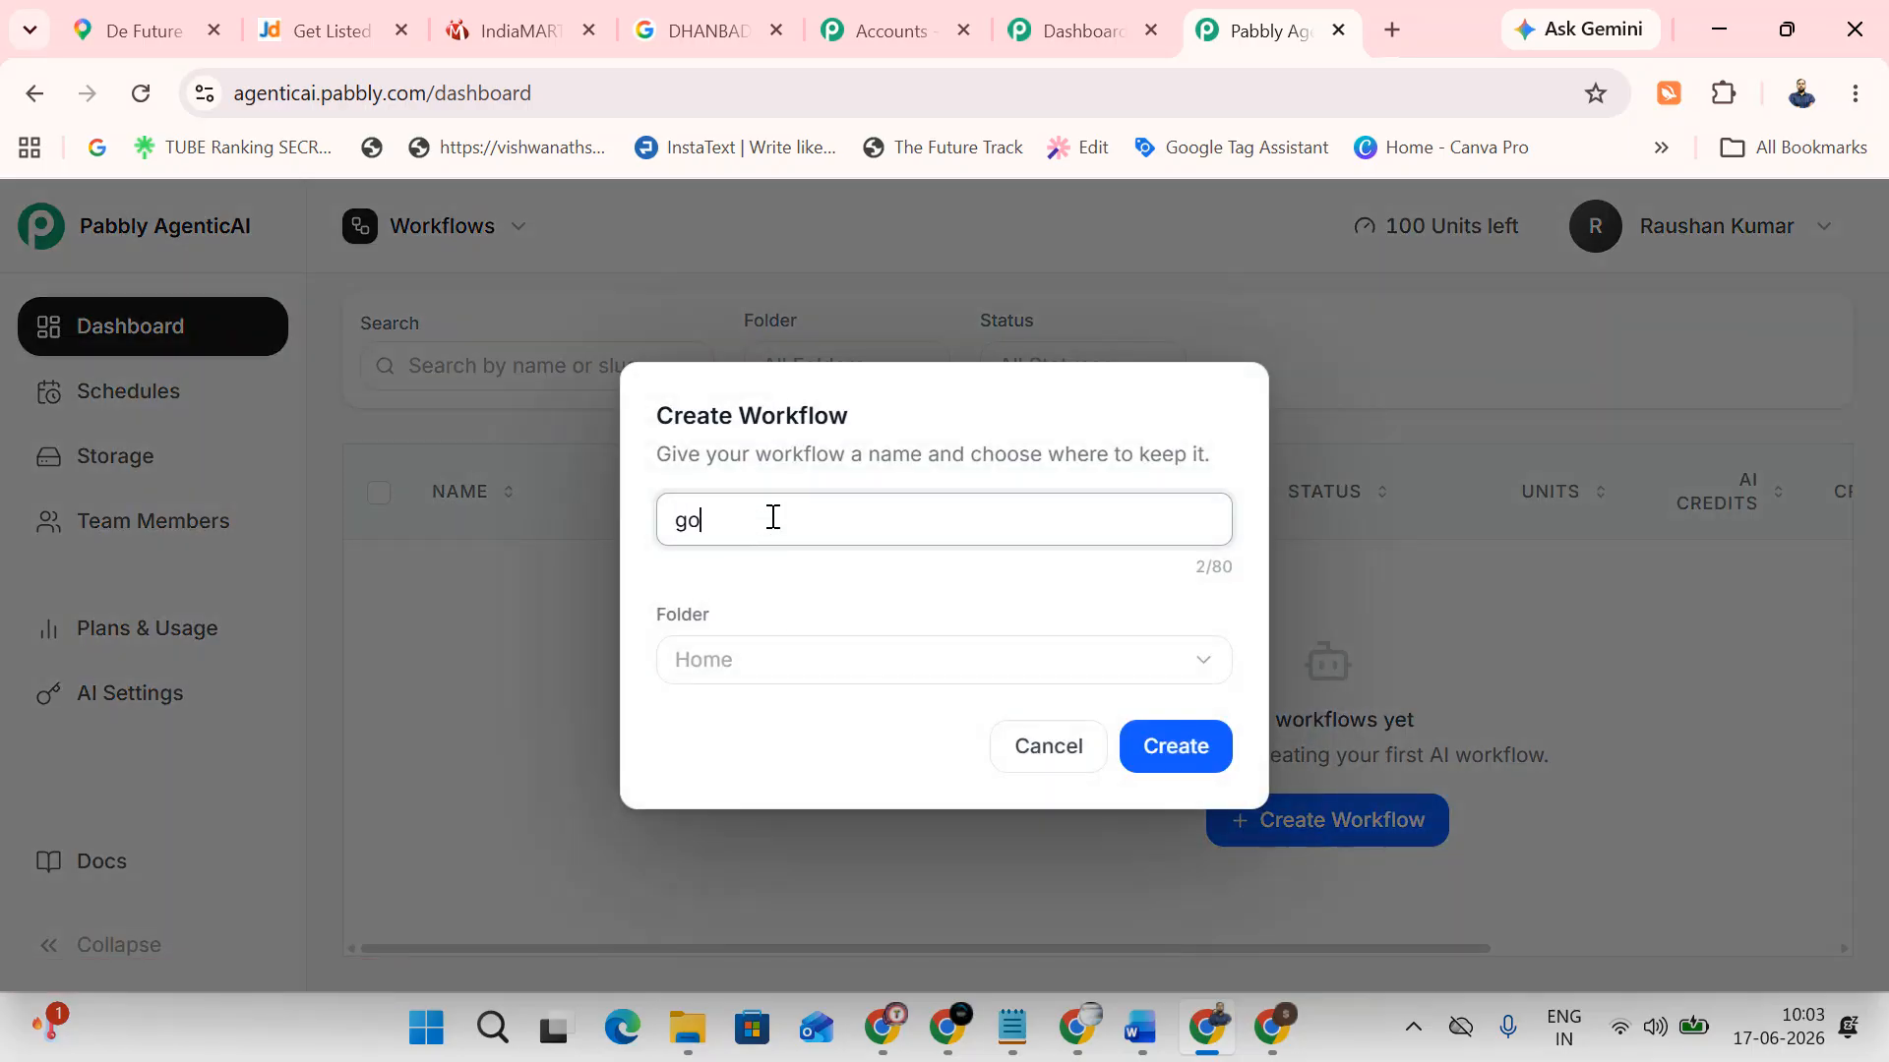
{"action": "type", "text": "ogle business profile"}
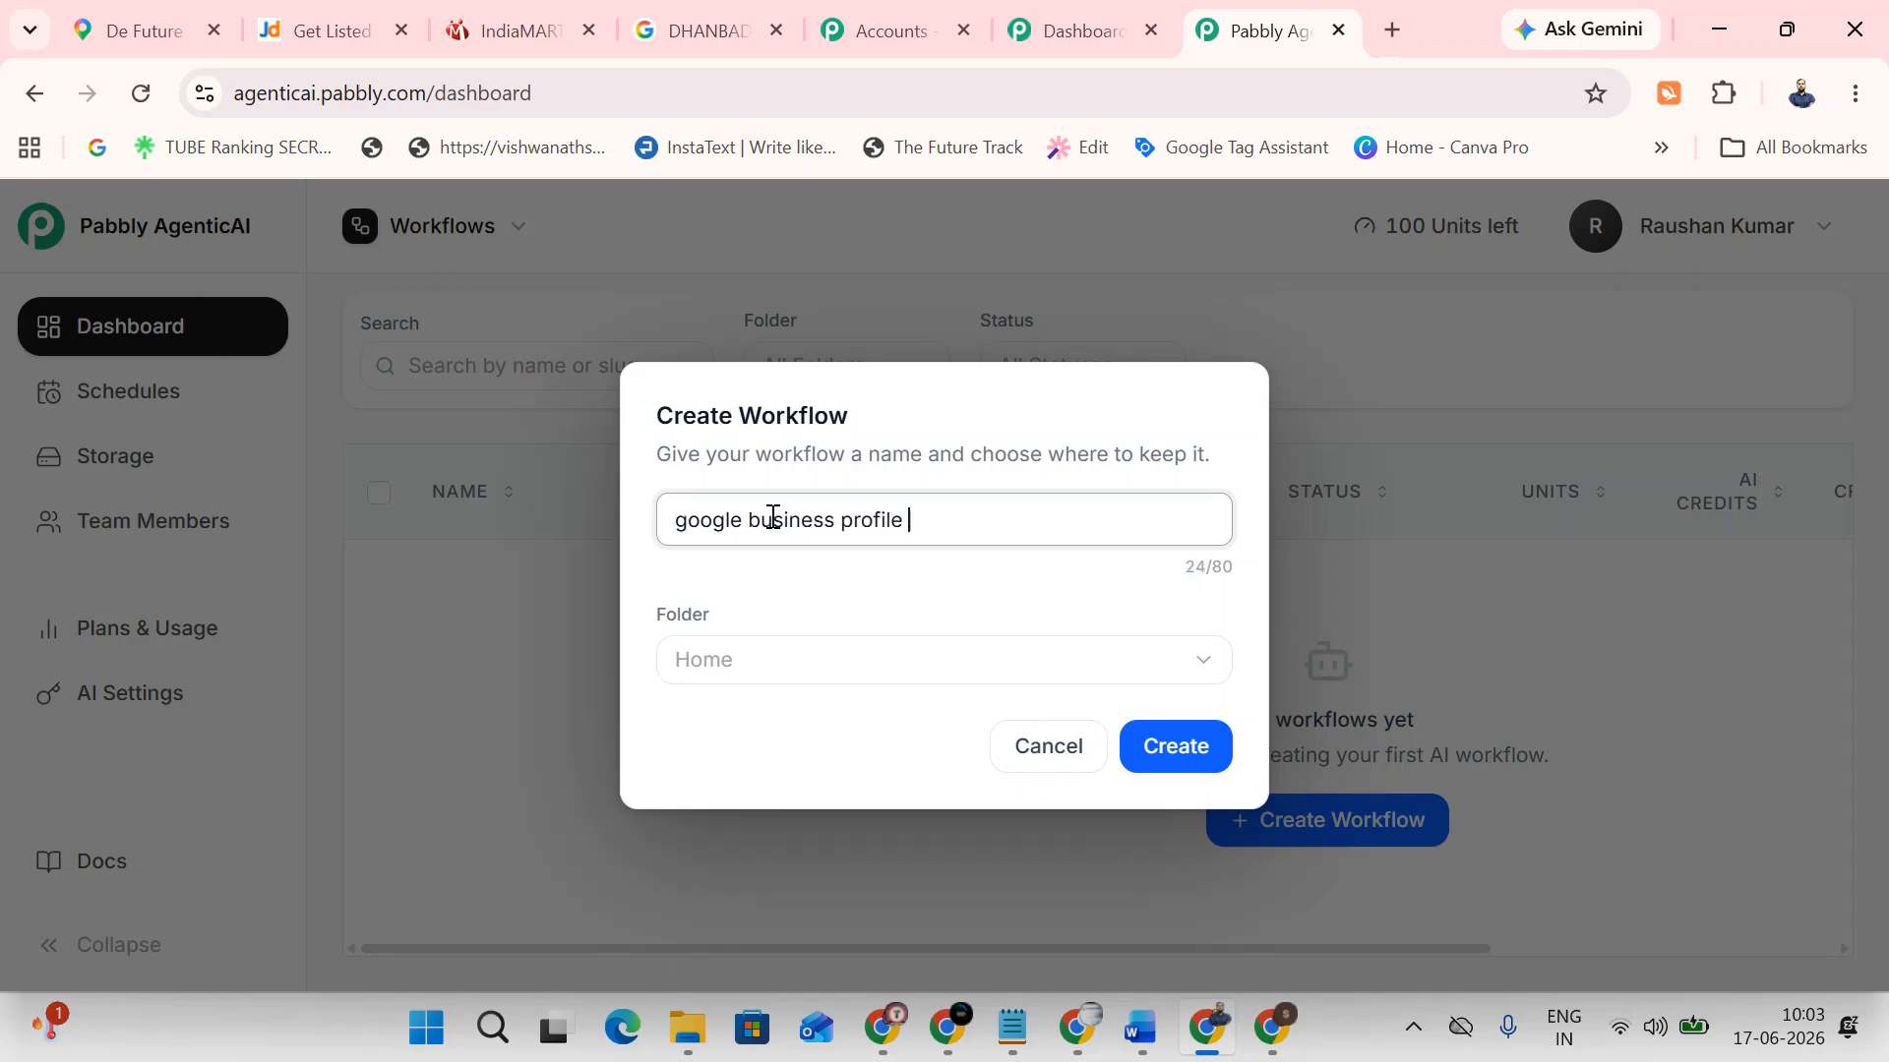
{"action": "type", "text": " review replies"}
{"action": "key", "text": "Return"}
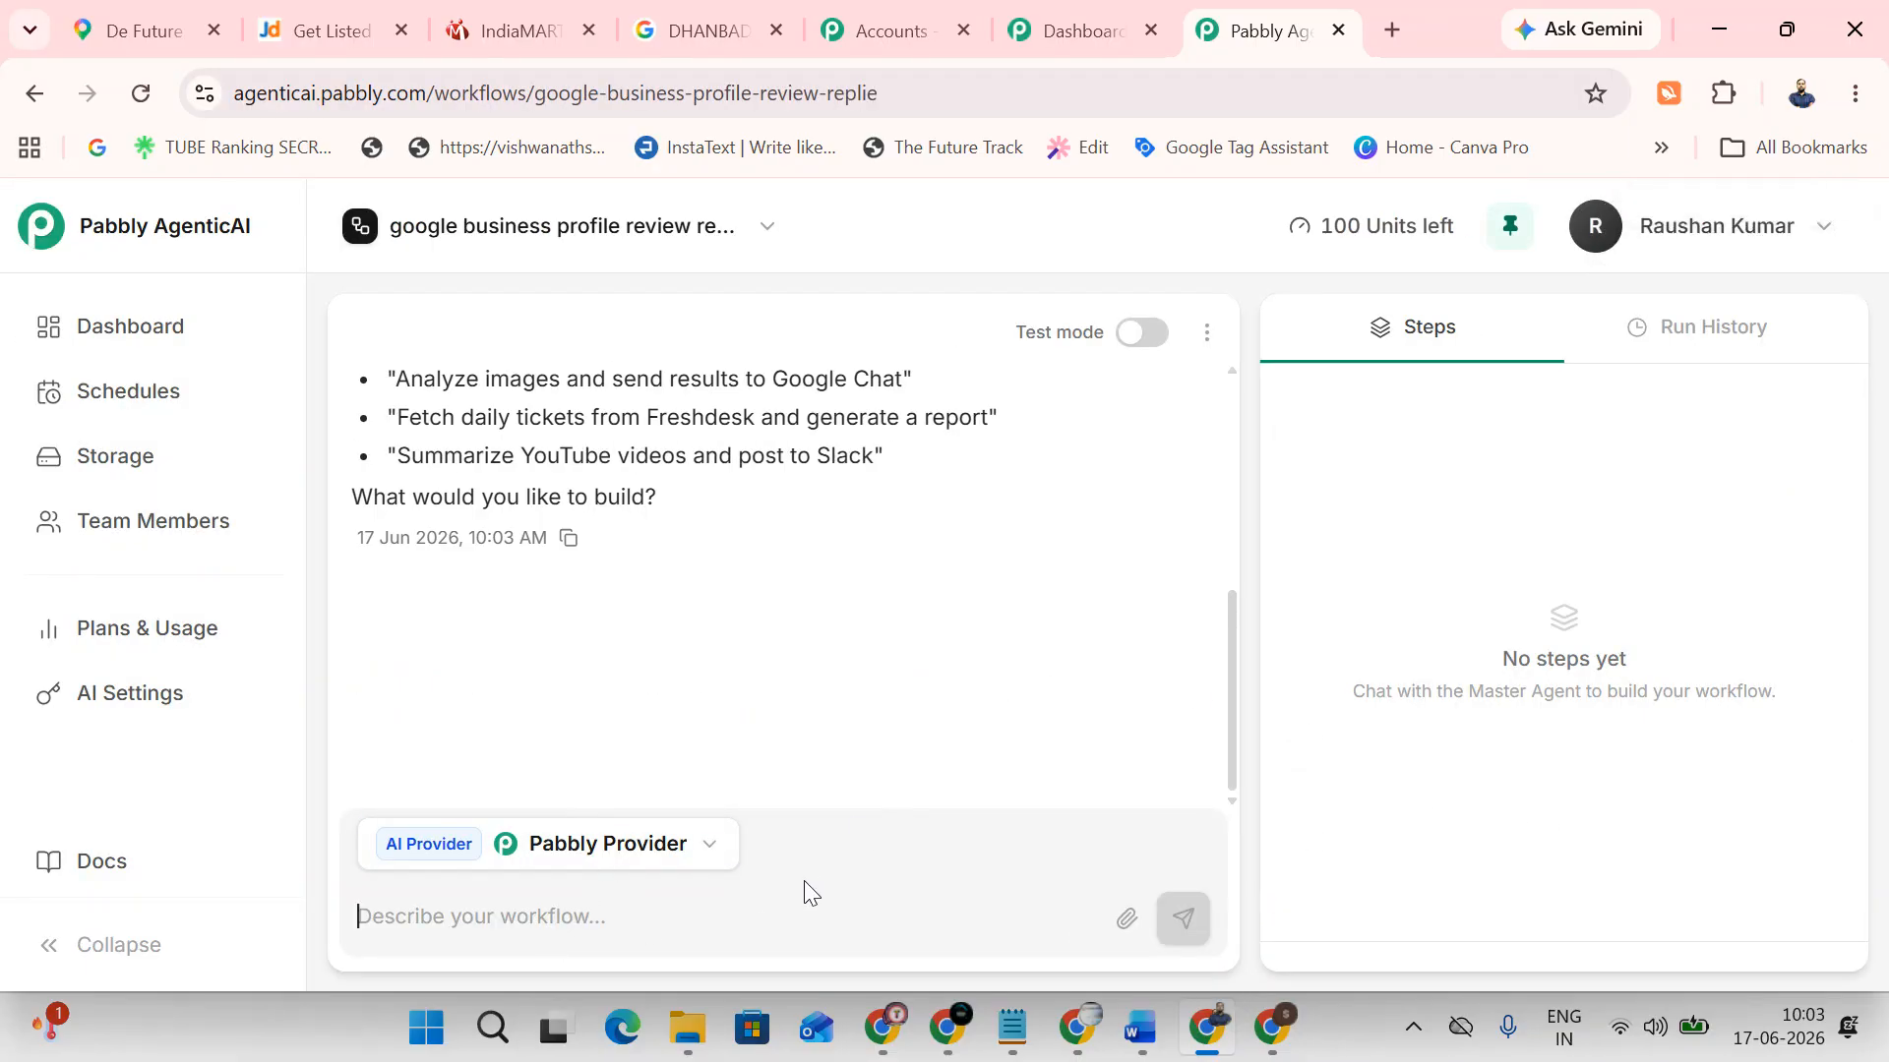
{"action": "key", "text": "ctrl+v"}
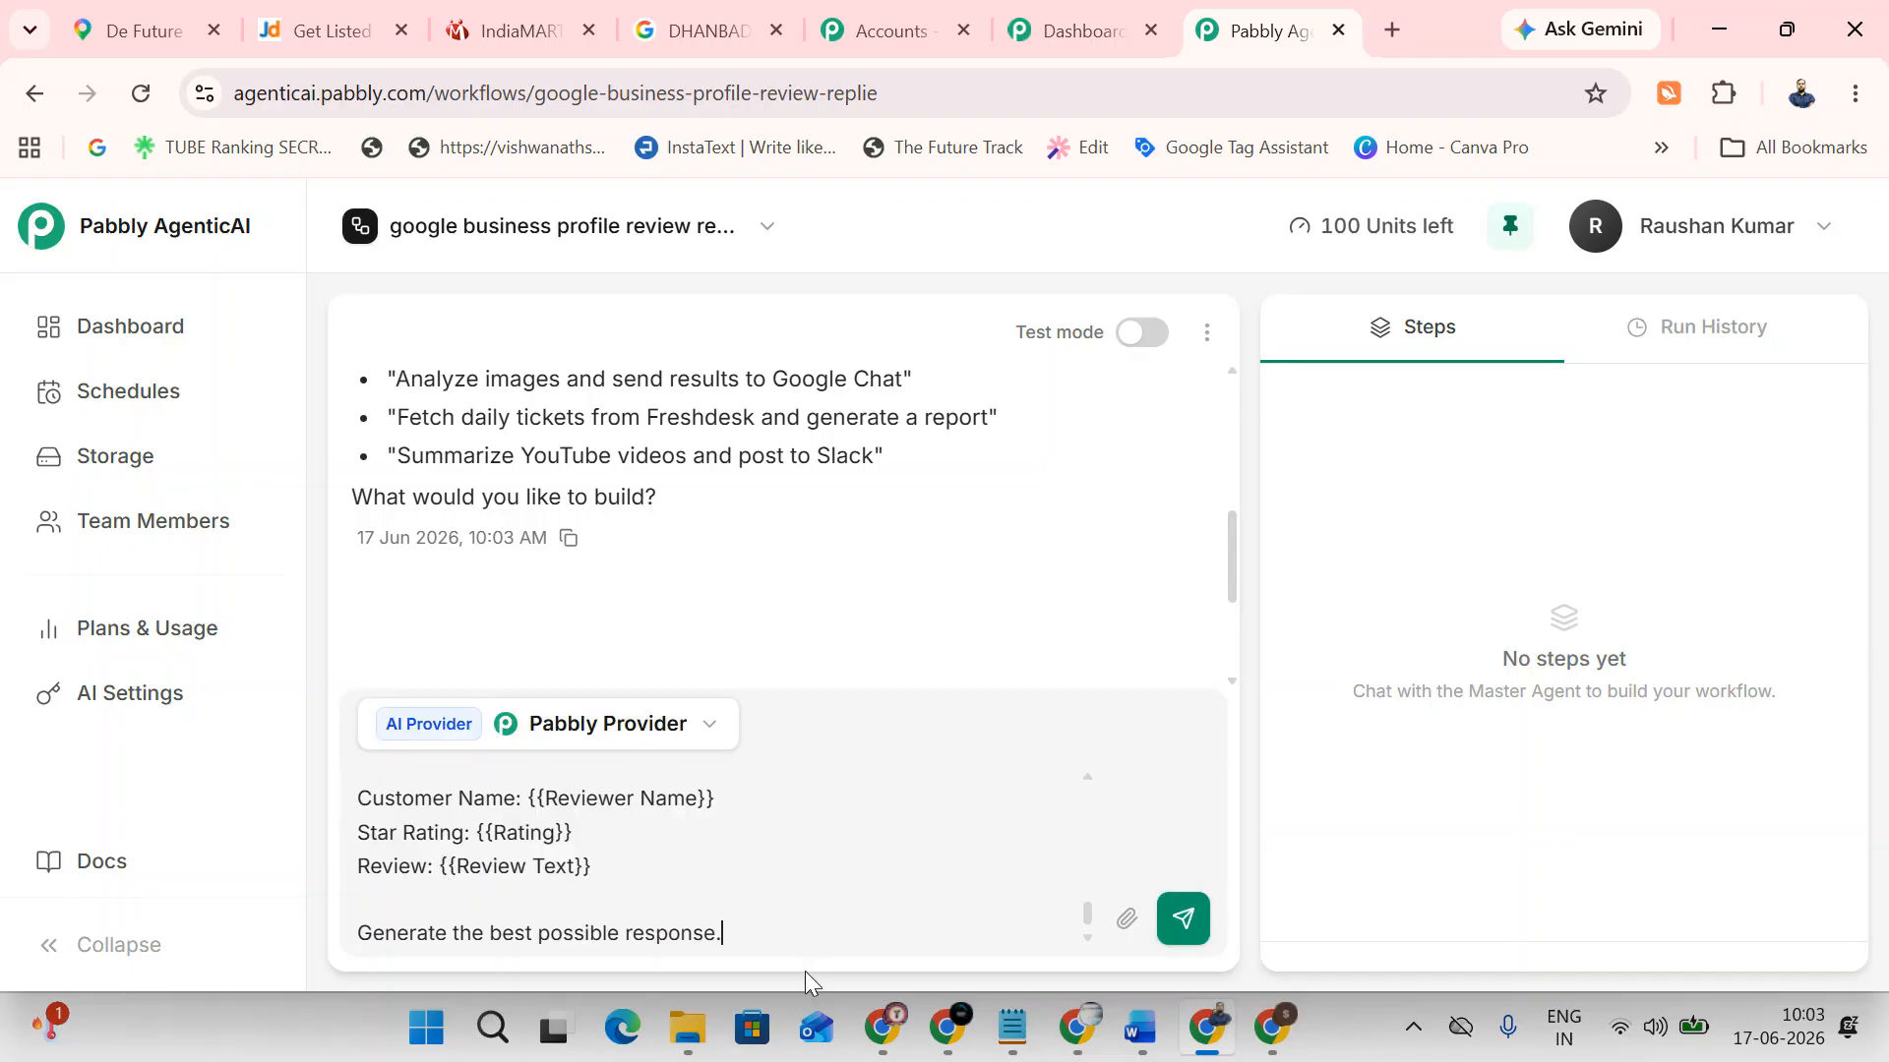
{"action": "left_click", "coordinate": [1183, 919]}
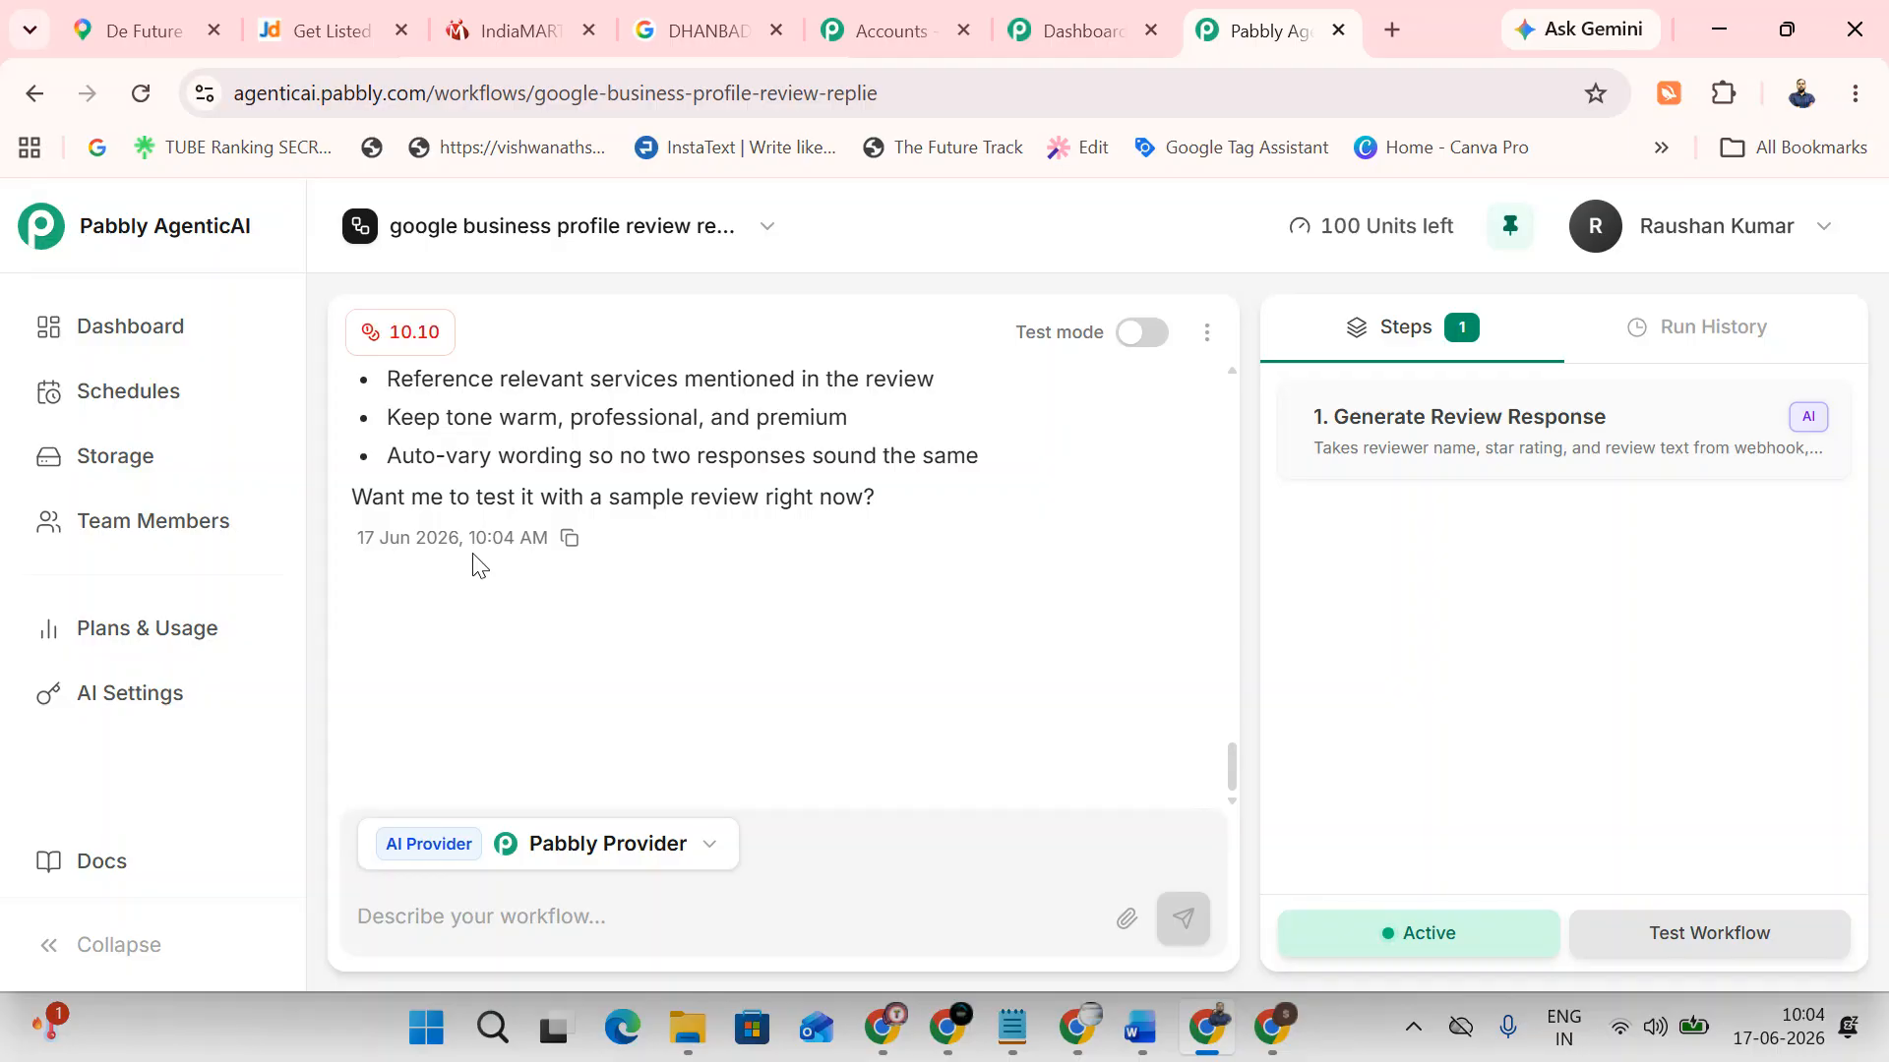
Examine the agent's log of workflow-building actions, including the details of the added "Generate Review Response" step
{"action": "scroll", "coordinate": [540, 561], "scroll_direction": "up", "scroll_amount": 10}
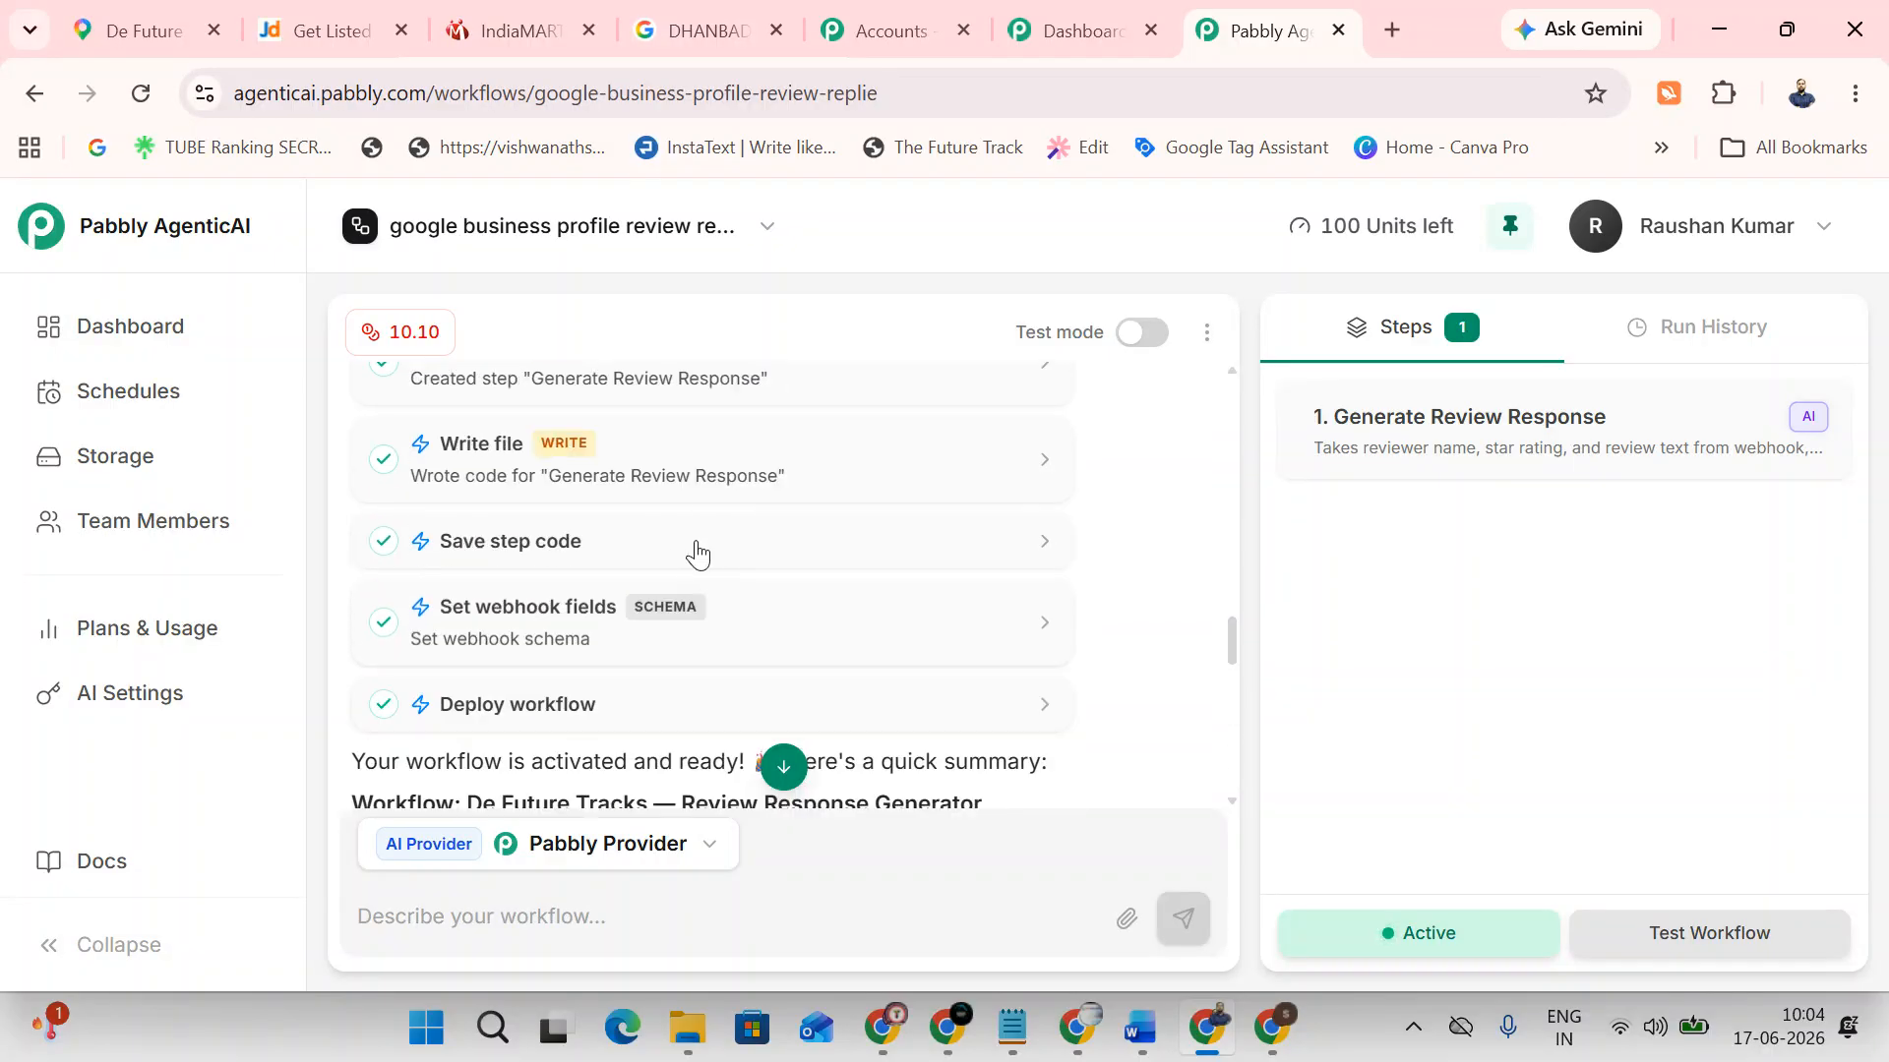
{"action": "scroll", "coordinate": [697, 551], "scroll_direction": "up", "scroll_amount": 6}
{"action": "scroll", "coordinate": [695, 543], "scroll_direction": "down", "scroll_amount": 4}
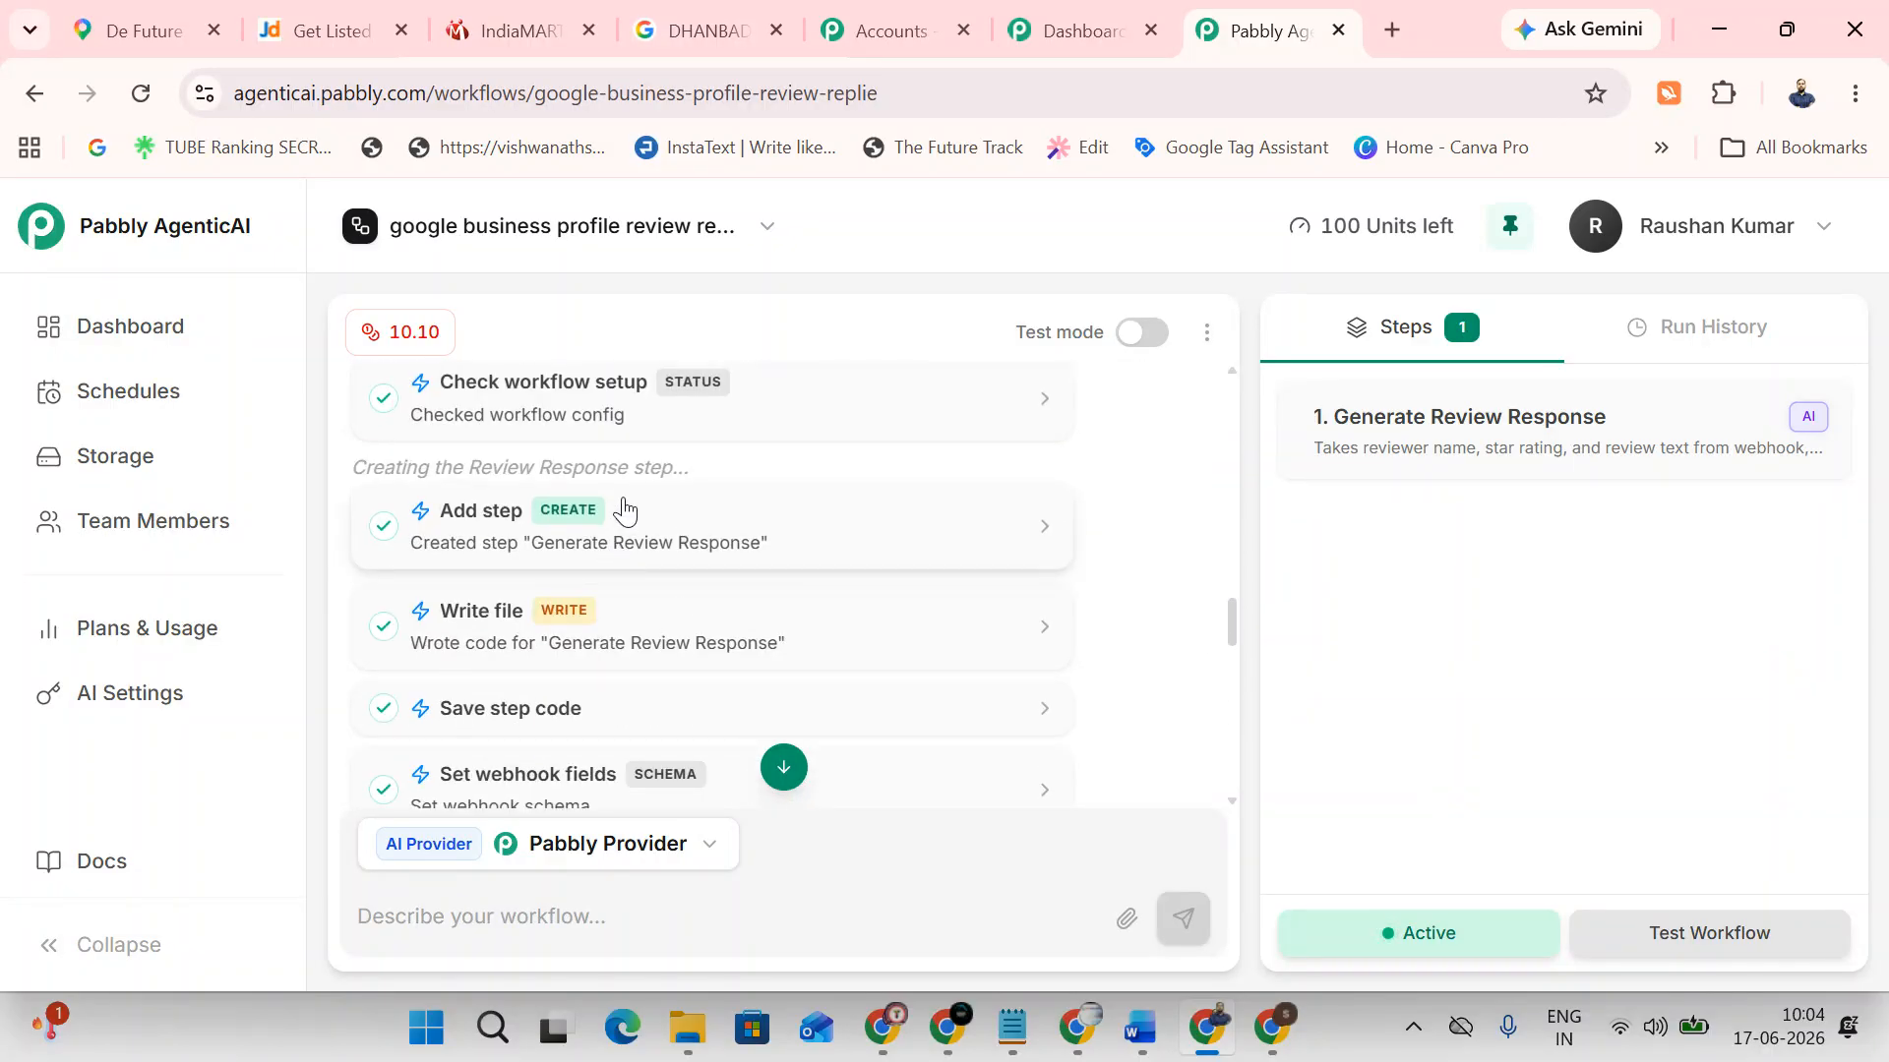
{"action": "left_click", "coordinate": [858, 415]}
{"action": "scroll", "coordinate": [612, 434], "scroll_direction": "down", "scroll_amount": 4}
{"action": "scroll", "coordinate": [612, 435], "scroll_direction": "up", "scroll_amount": 3}
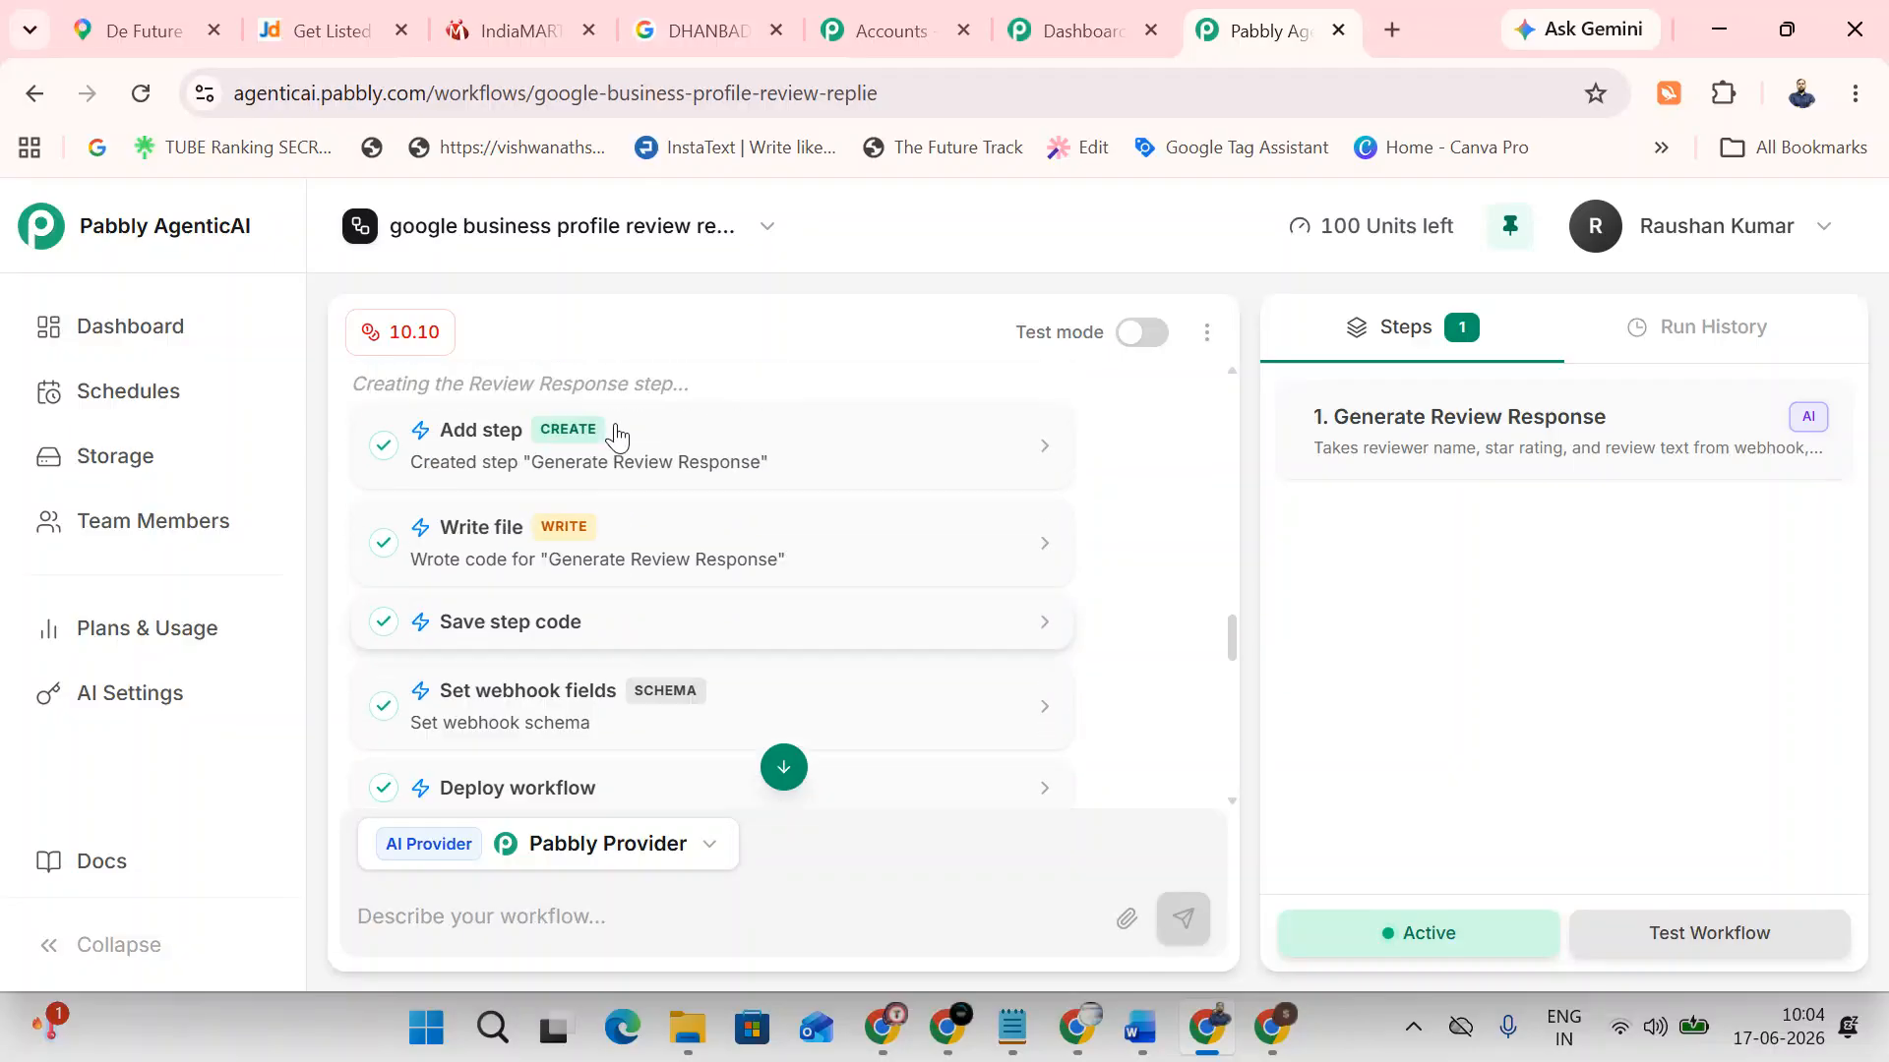
{"action": "left_click", "coordinate": [635, 555]}
{"action": "left_click", "coordinate": [635, 556]}
{"action": "scroll", "coordinate": [639, 560], "scroll_direction": "down", "scroll_amount": 4}
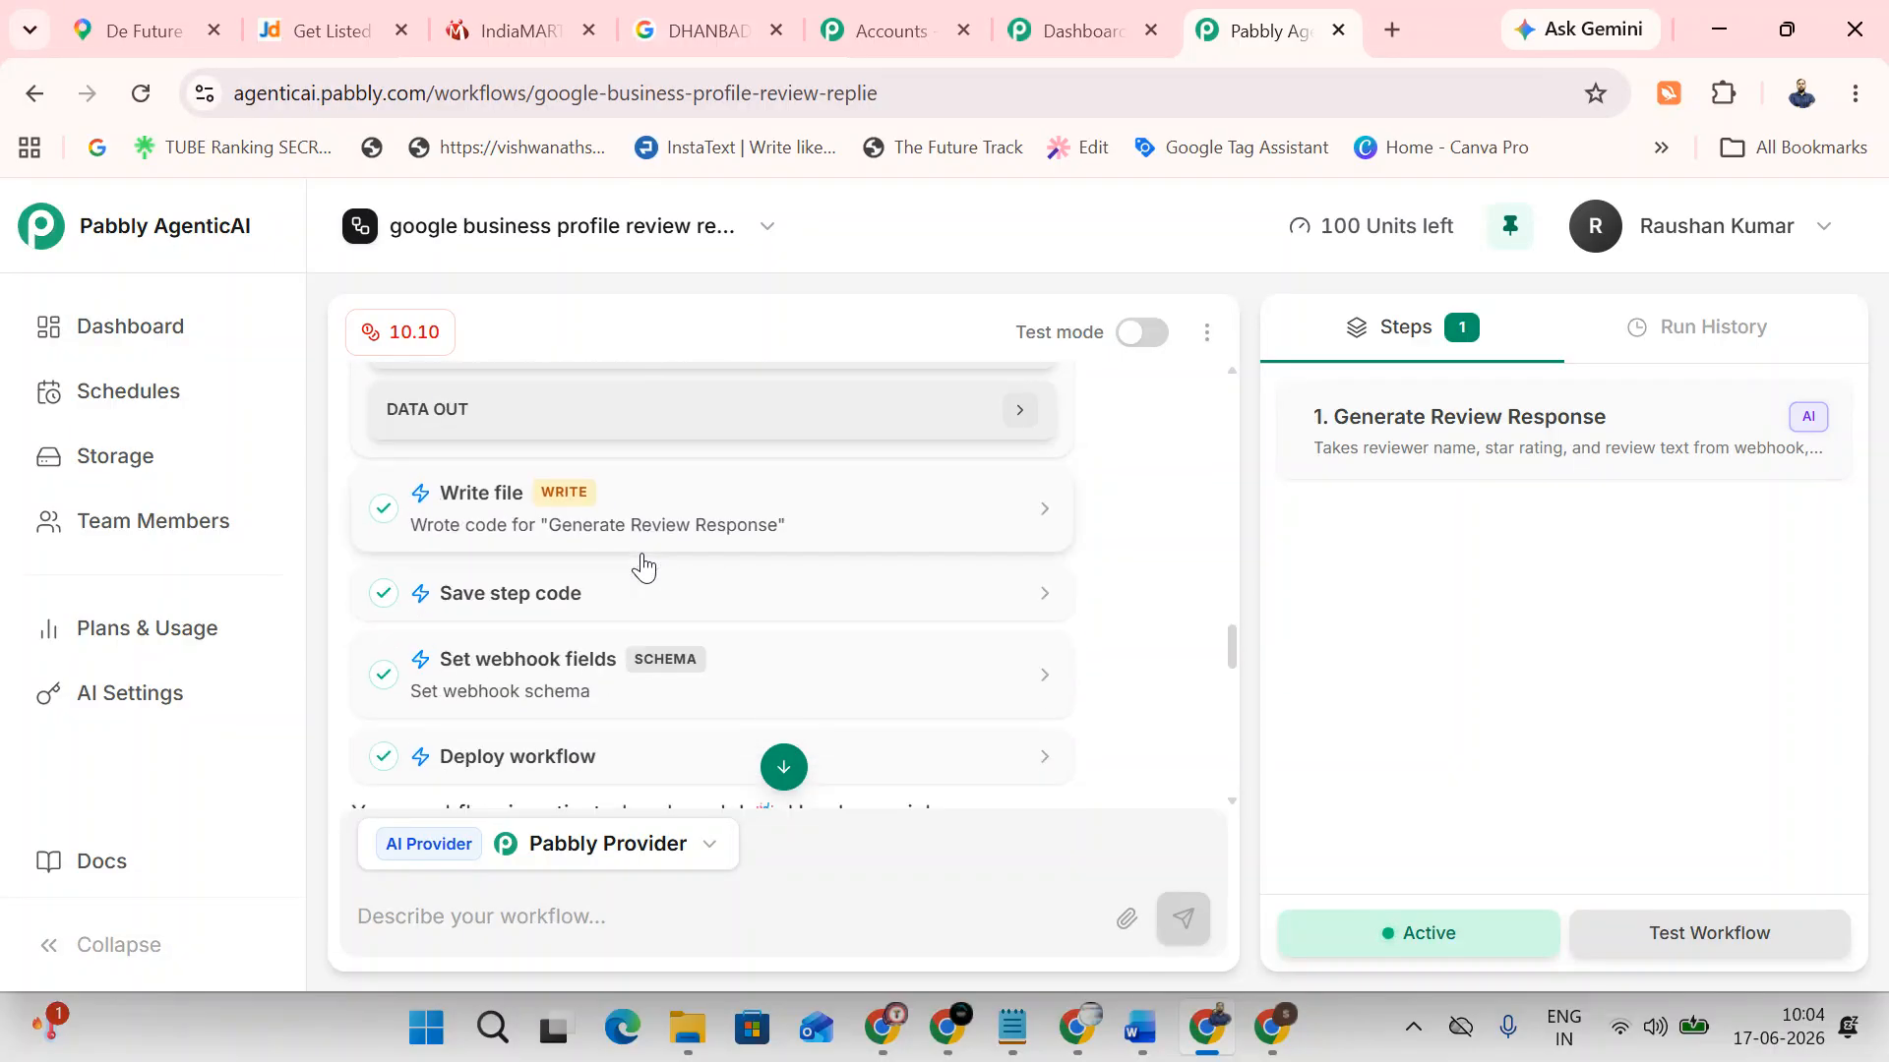
{"action": "scroll", "coordinate": [682, 590], "scroll_direction": "up", "scroll_amount": 3}
Inspect the details of the file writing, step code saving and webhook field actions in the agent's log
{"action": "left_click", "coordinate": [695, 548]}
{"action": "scroll", "coordinate": [685, 612], "scroll_direction": "down", "scroll_amount": 3}
{"action": "left_click", "coordinate": [682, 512]}
{"action": "left_click", "coordinate": [682, 484]}
{"action": "scroll", "coordinate": [682, 489], "scroll_direction": "down", "scroll_amount": 2}
{"action": "scroll", "coordinate": [684, 517], "scroll_direction": "down", "scroll_amount": 1}
{"action": "left_click", "coordinate": [676, 497]}
{"action": "scroll", "coordinate": [699, 549], "scroll_direction": "down", "scroll_amount": 3}
{"action": "scroll", "coordinate": [734, 544], "scroll_direction": "down", "scroll_amount": 10}
Examine the deployment details, the Review Response Generator summary with its webhook trigger example, and the workflow's activation status
{"action": "scroll", "coordinate": [883, 575], "scroll_direction": "up", "scroll_amount": 6}
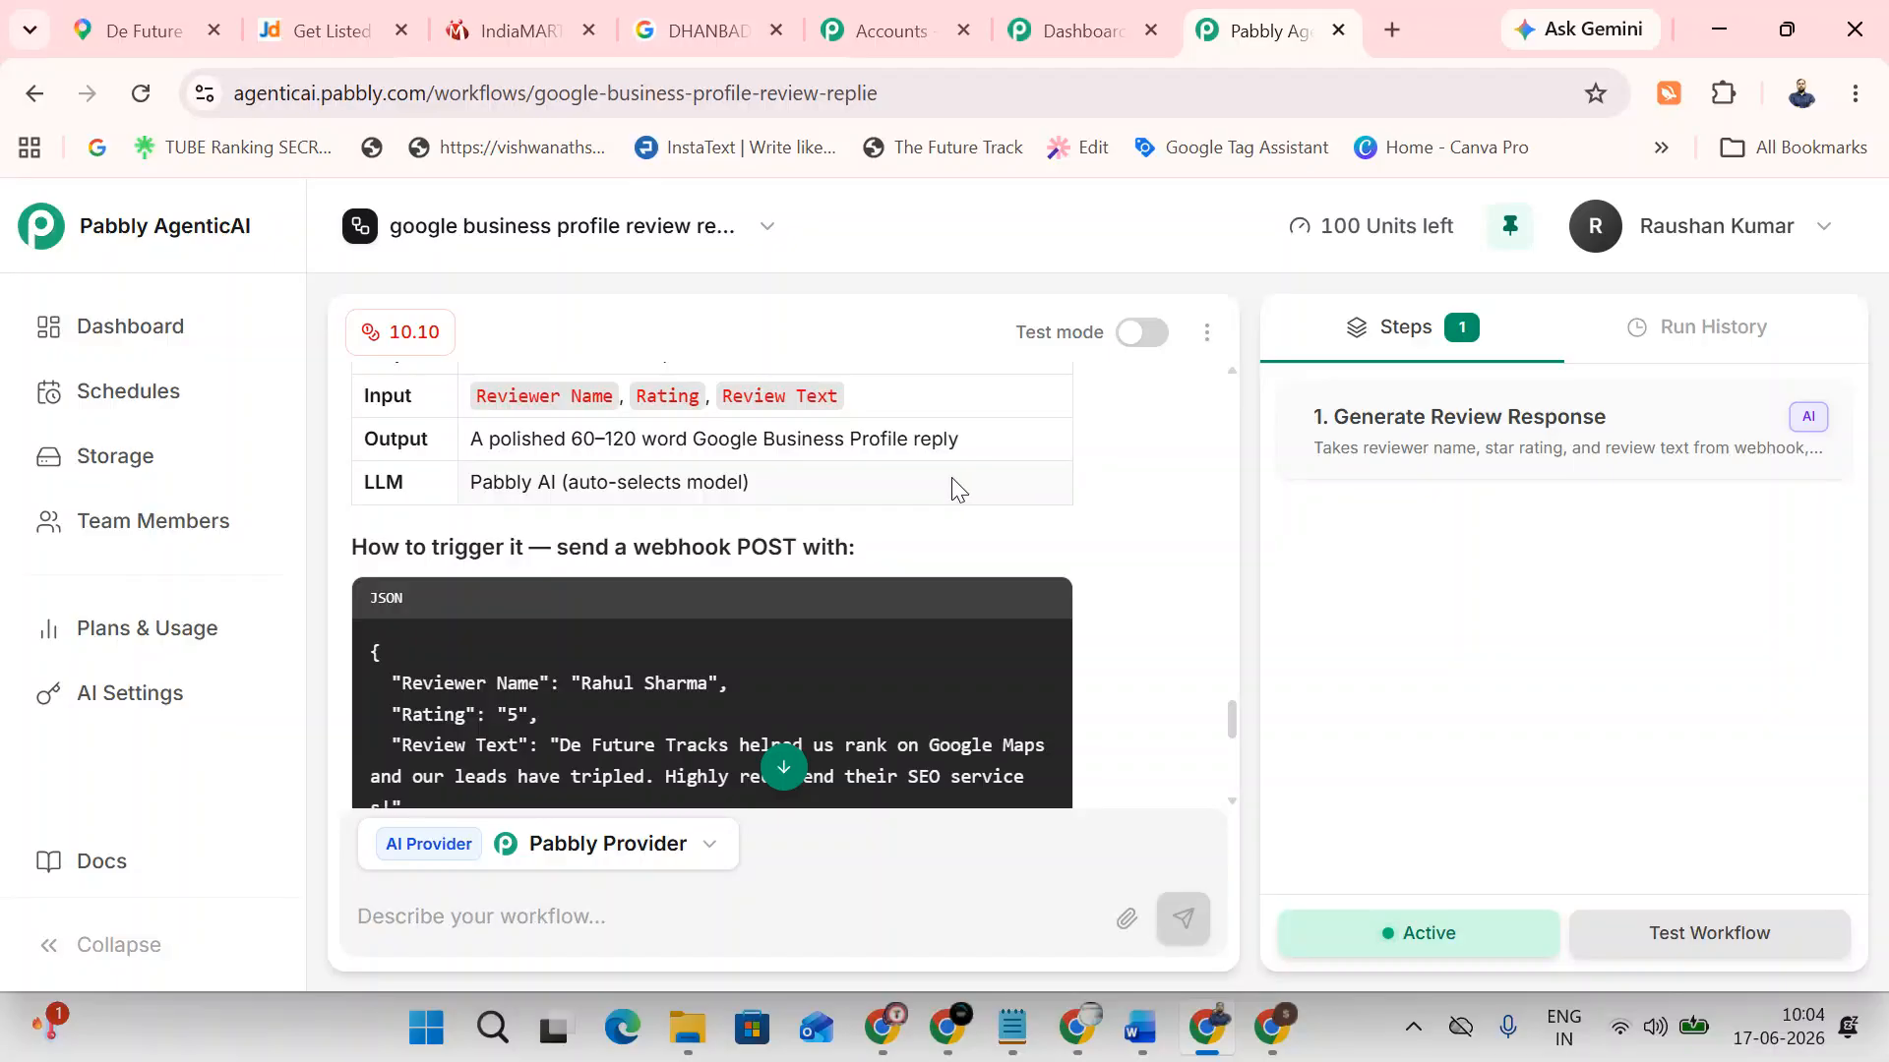
{"action": "scroll", "coordinate": [952, 479], "scroll_direction": "up", "scroll_amount": 3}
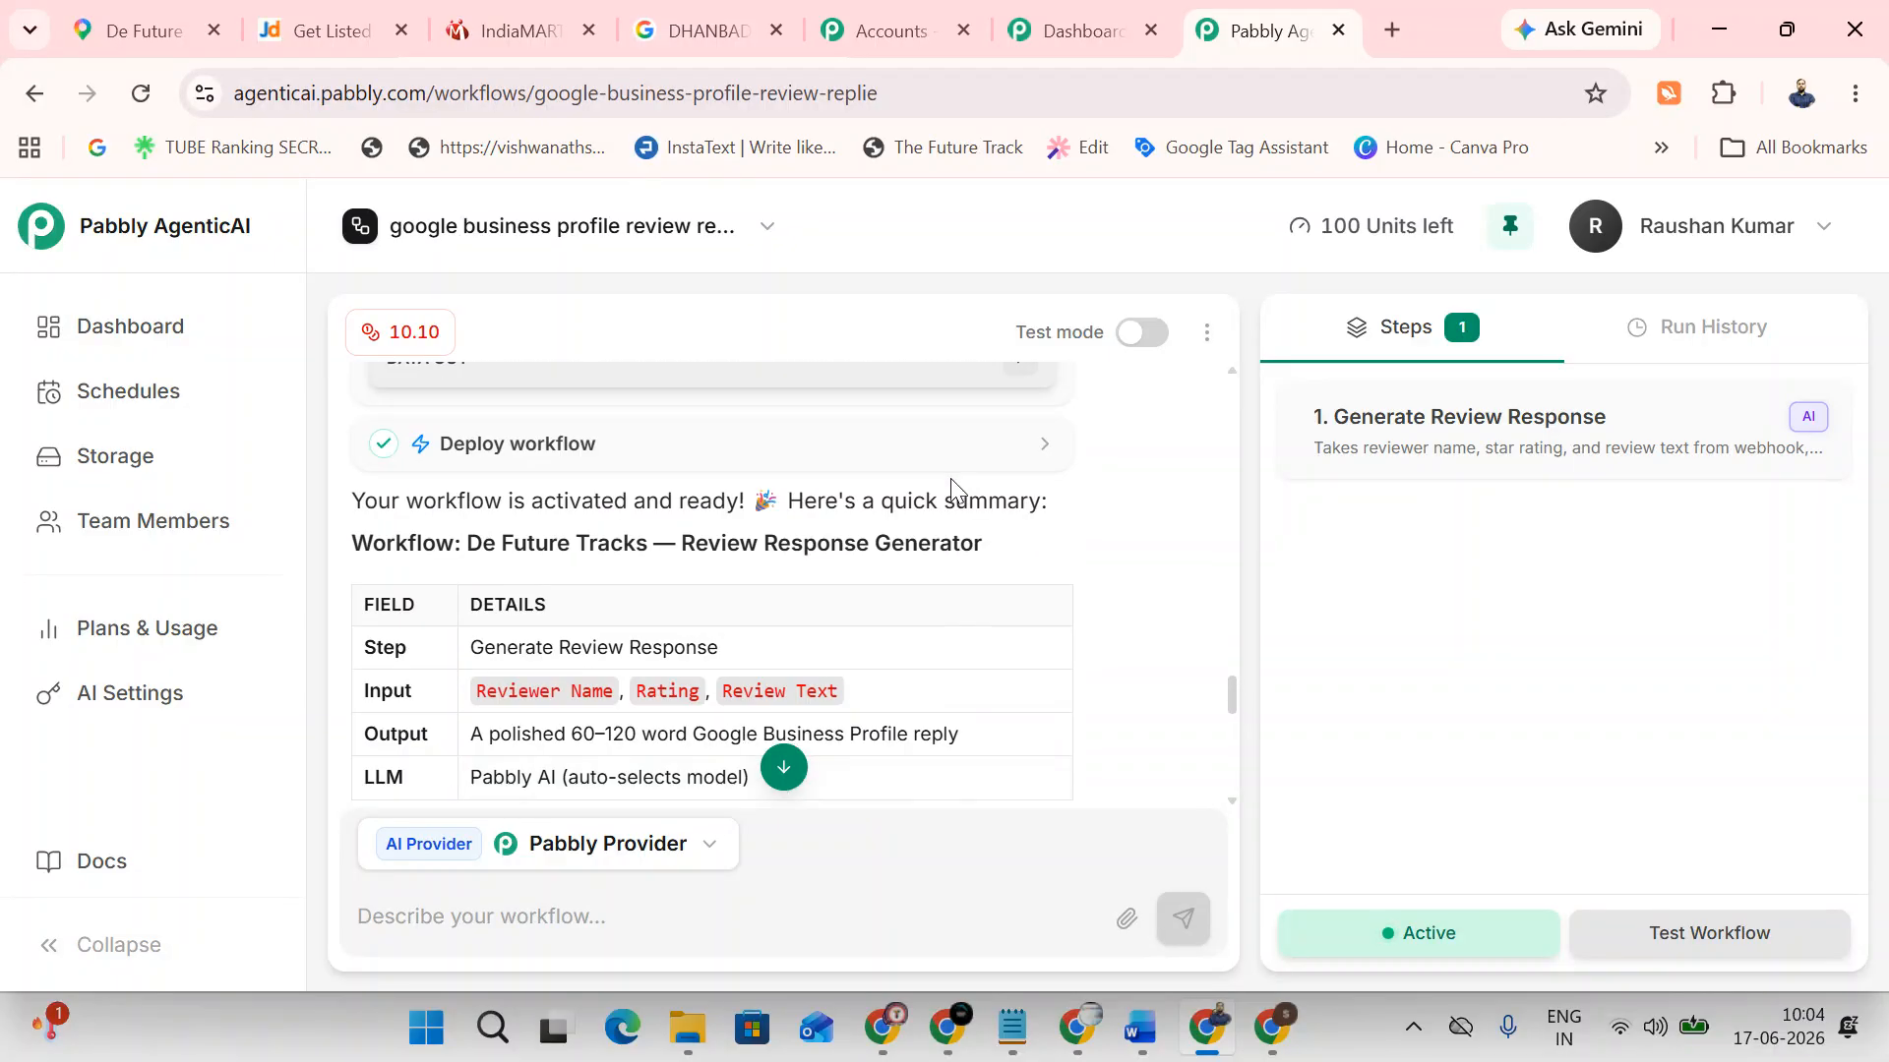
{"action": "left_click", "coordinate": [586, 442]}
{"action": "scroll", "coordinate": [689, 482], "scroll_direction": "down", "scroll_amount": 3}
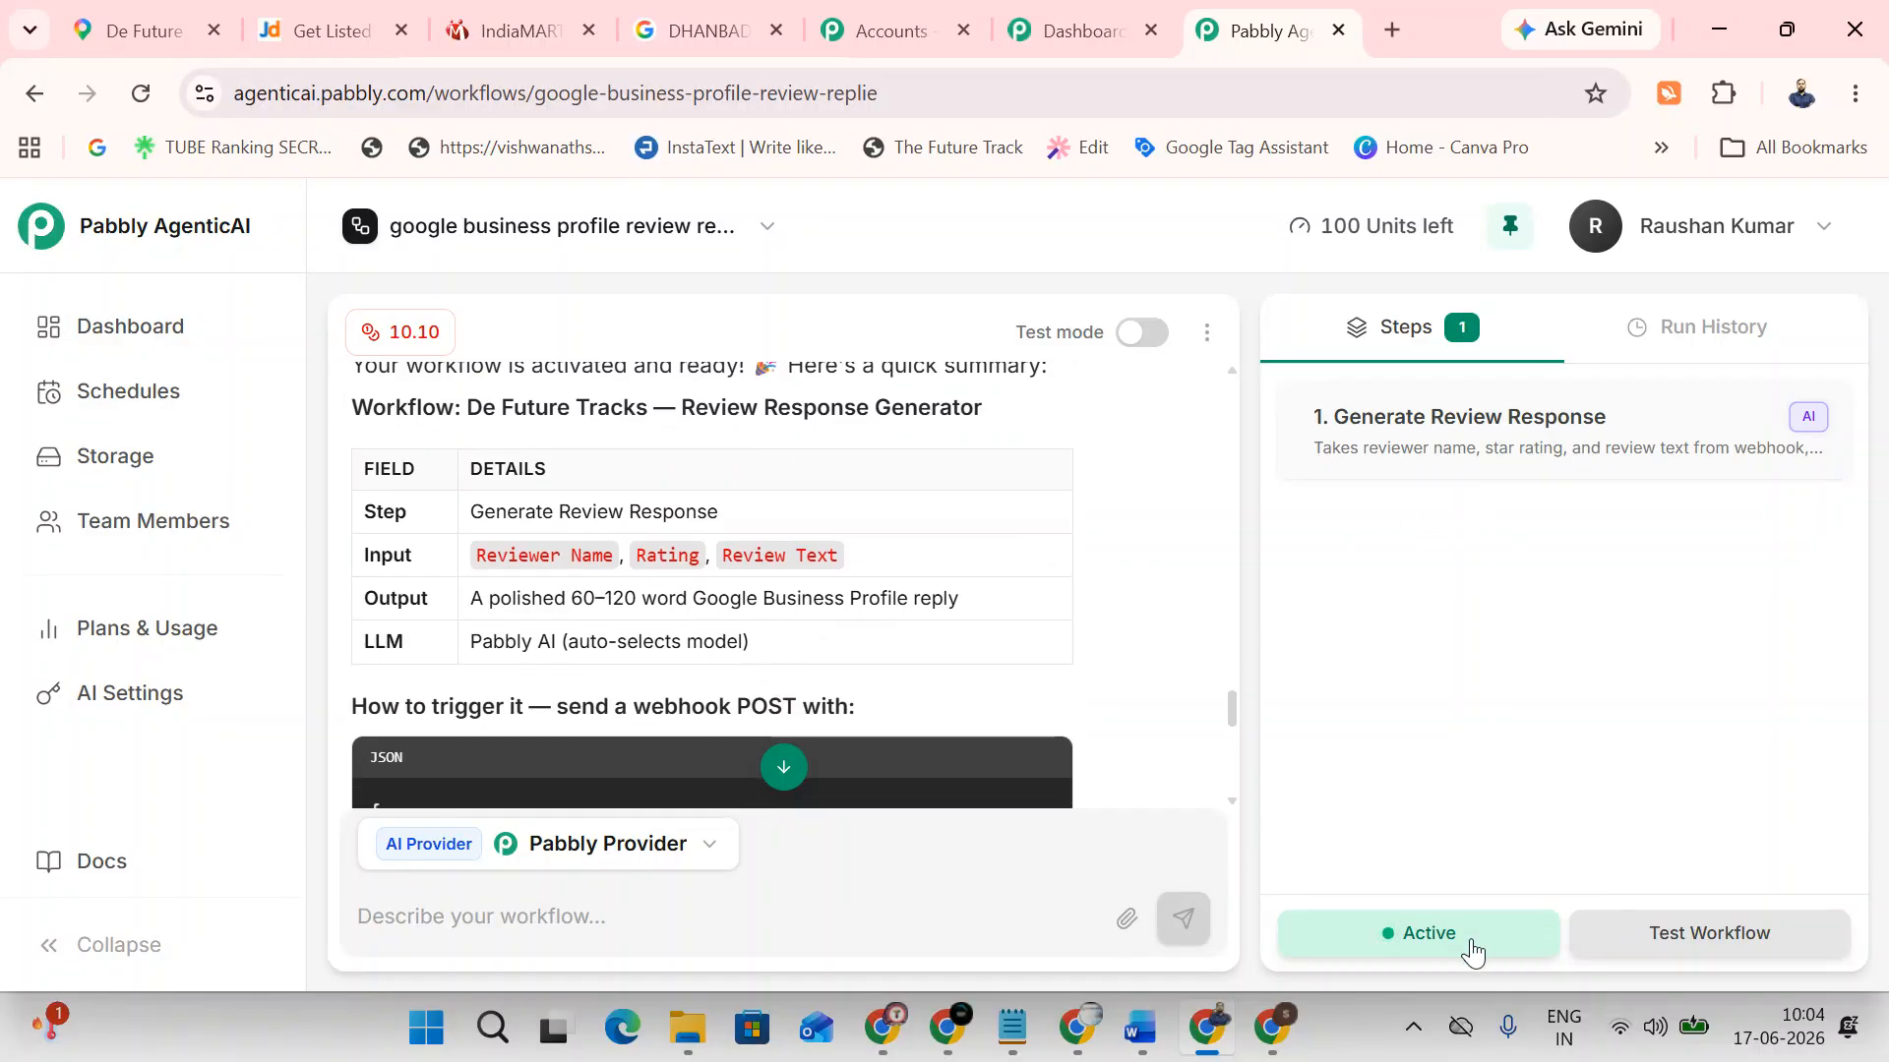
{"action": "left_click", "coordinate": [1473, 951]}
{"action": "left_click", "coordinate": [984, 657]}
{"action": "scroll", "coordinate": [711, 549], "scroll_direction": "down", "scroll_amount": 3}
{"action": "scroll", "coordinate": [710, 571], "scroll_direction": "down", "scroll_amount": 3}
Send the agent the instruction "connect our google business profile" and check its list of connections
{"action": "left_click", "coordinate": [568, 921]}
{"action": "type", "text": "google"}
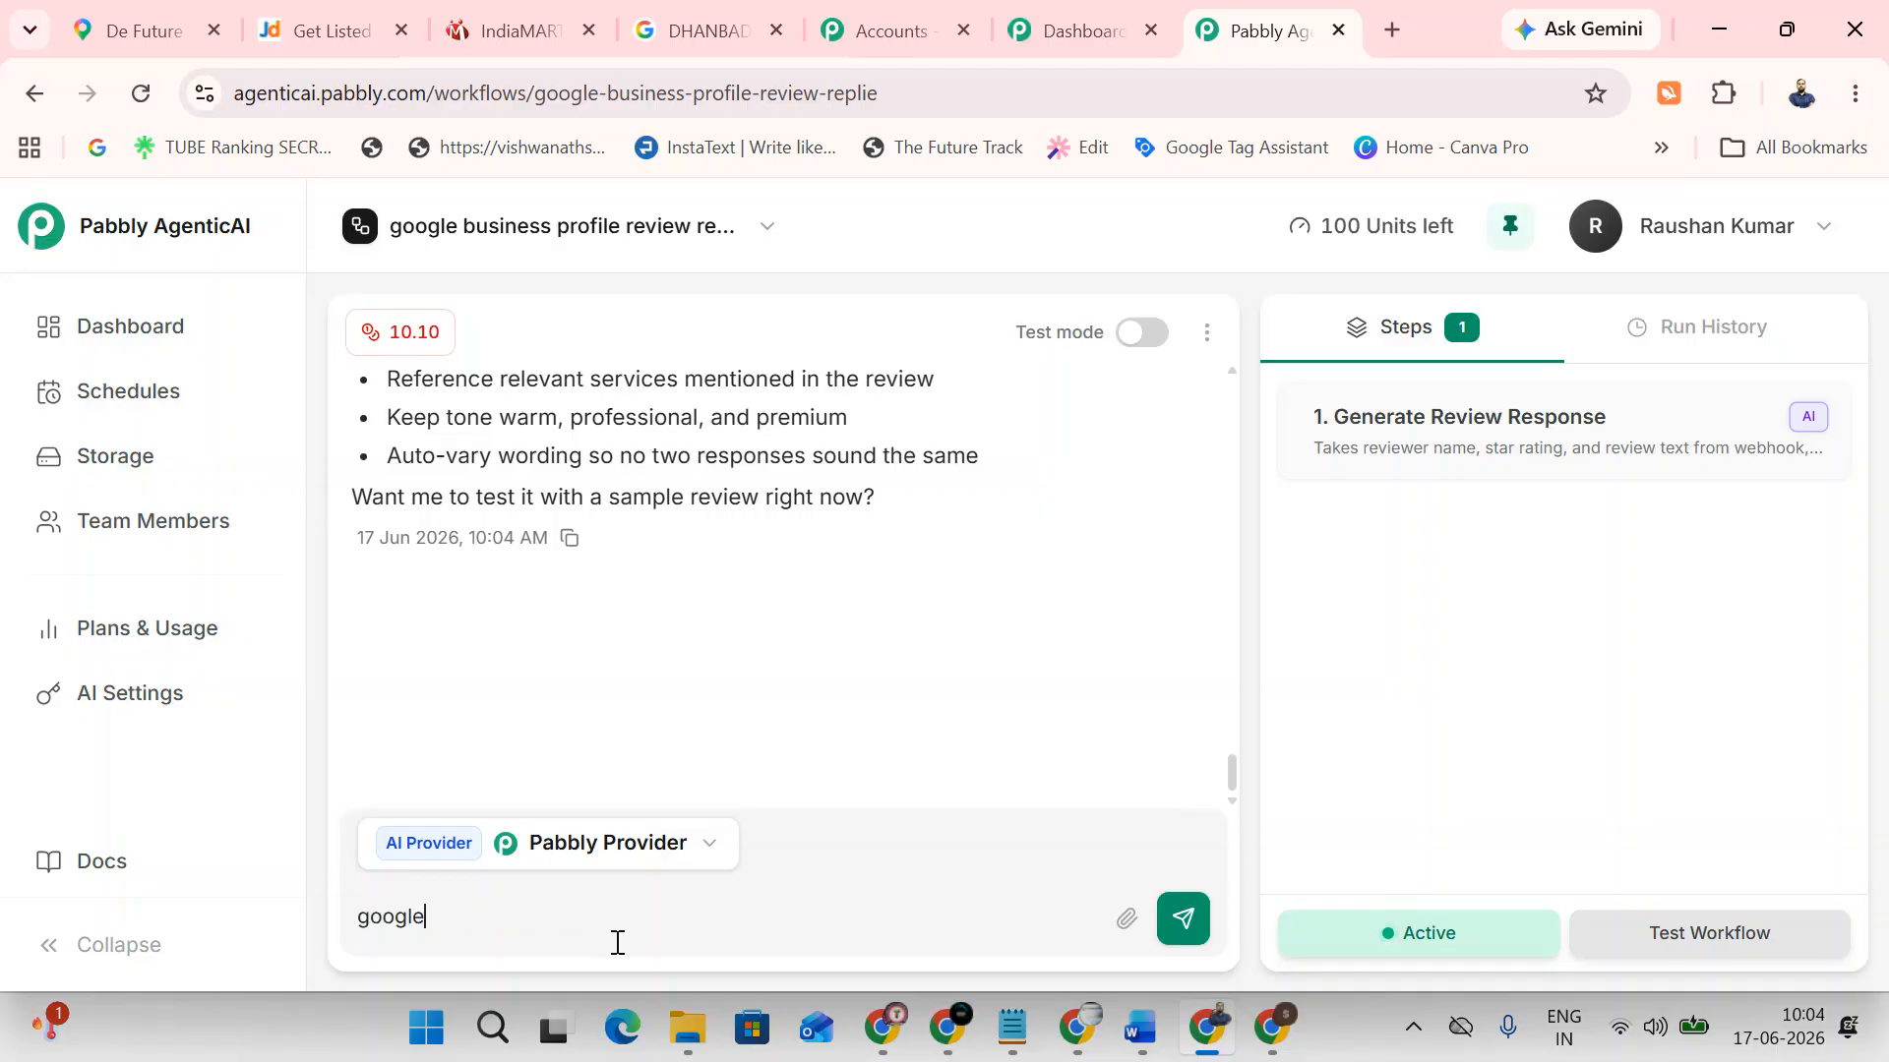
{"action": "key", "text": "ctrl+a"}
{"action": "type", "text": "connect our google business pr"}
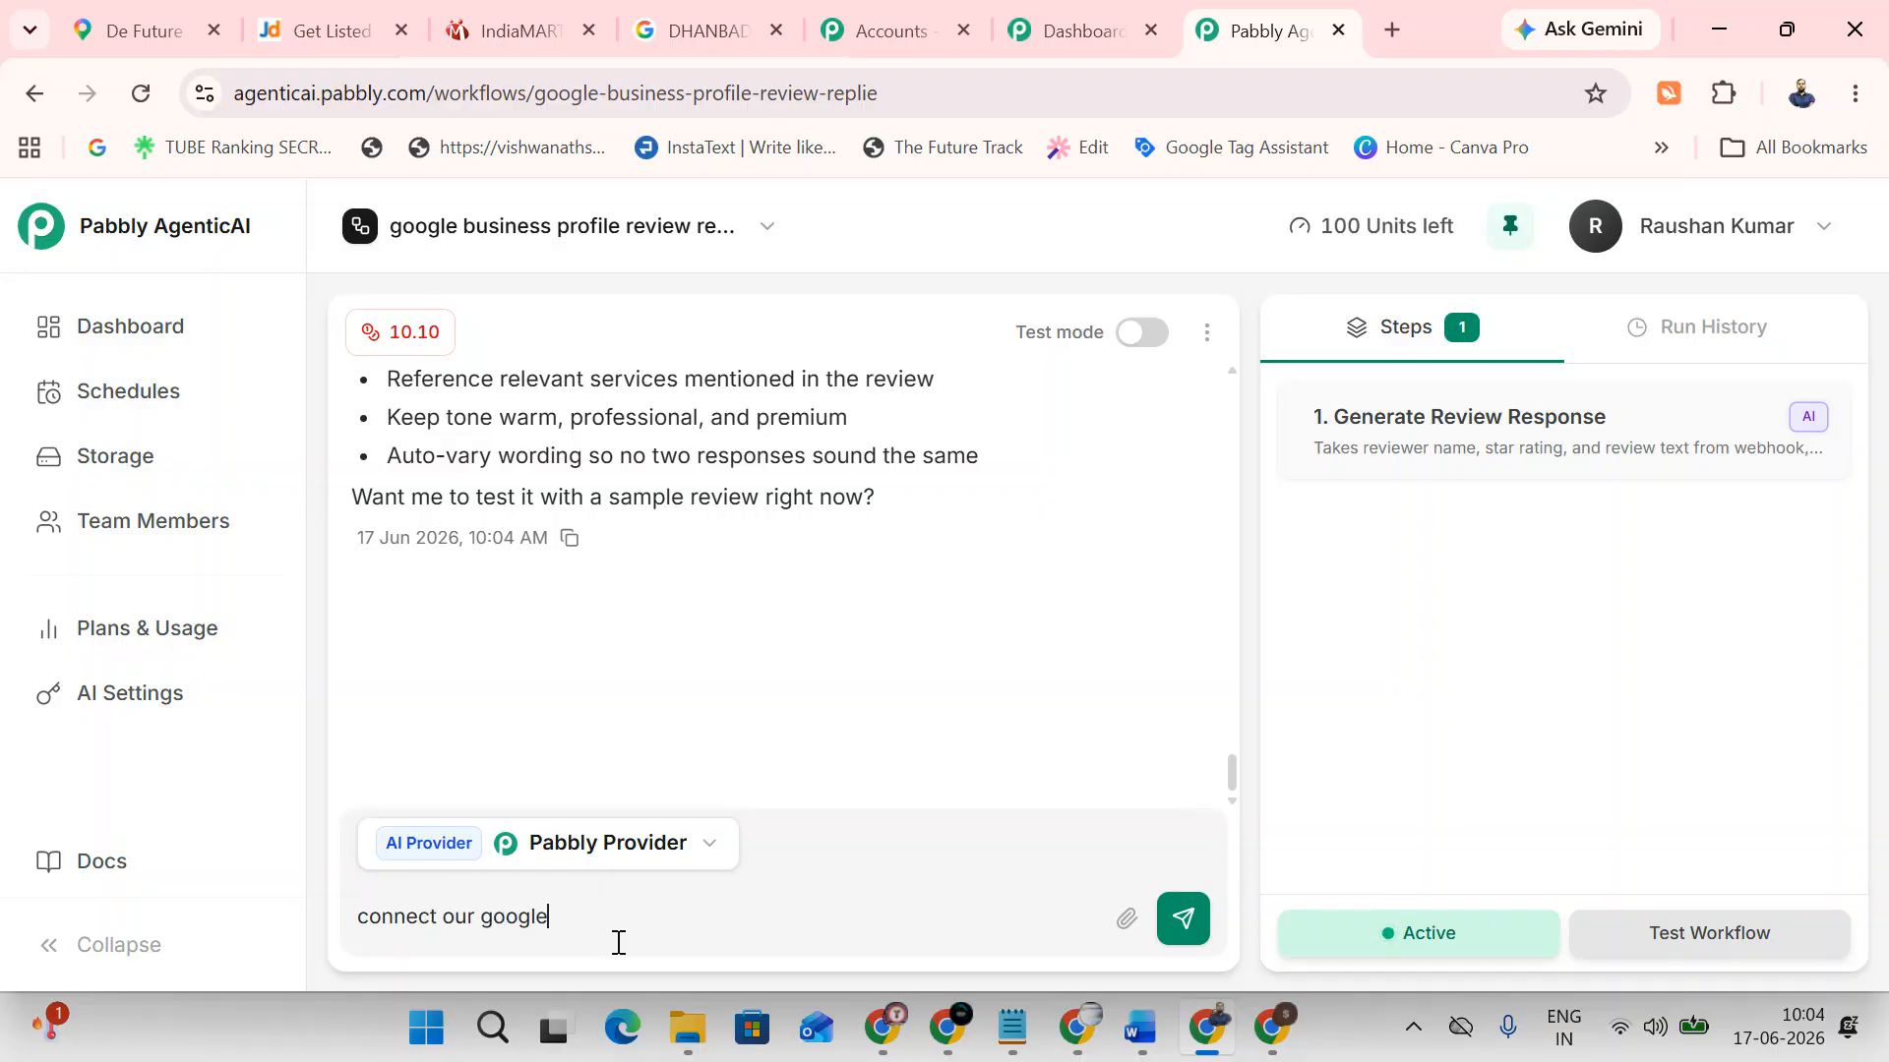
{"action": "type", "text": "ofile"}
{"action": "key", "text": "shift+Return"}
{"action": "left_click", "coordinate": [1190, 921]}
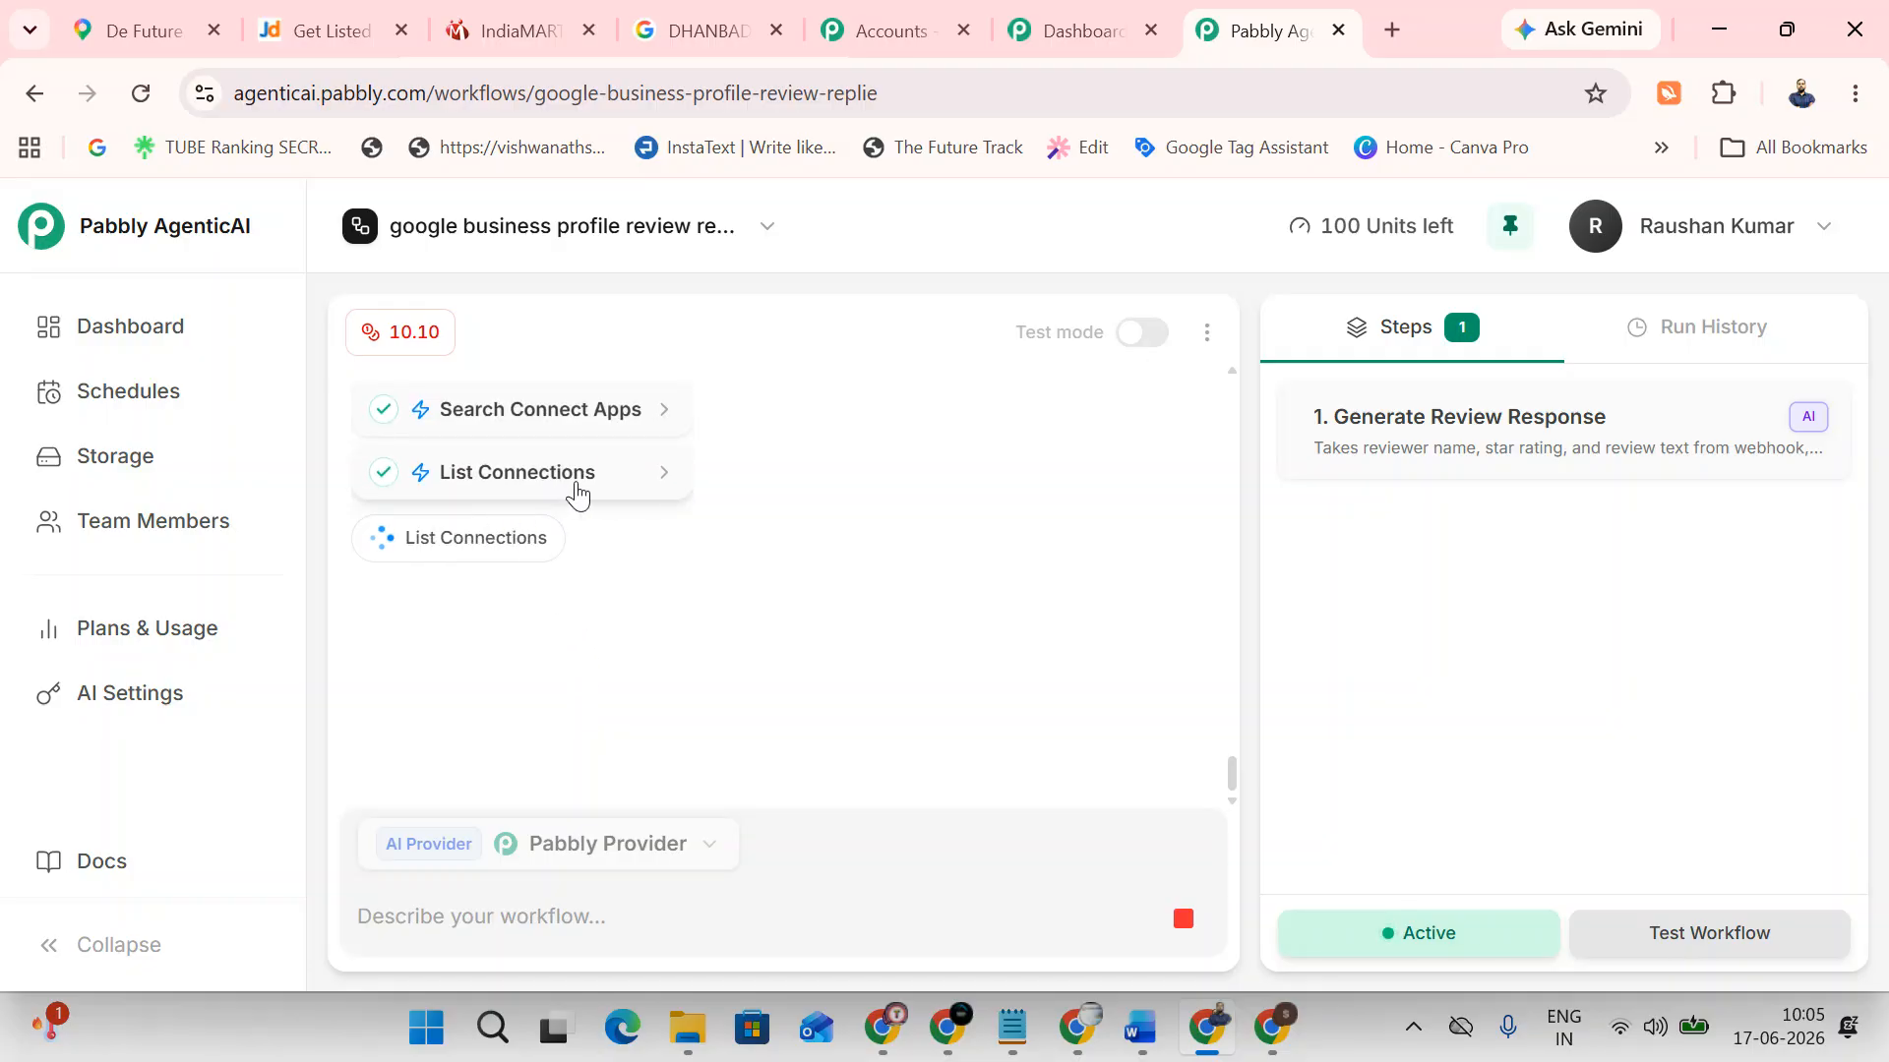
{"action": "left_click", "coordinate": [574, 489]}
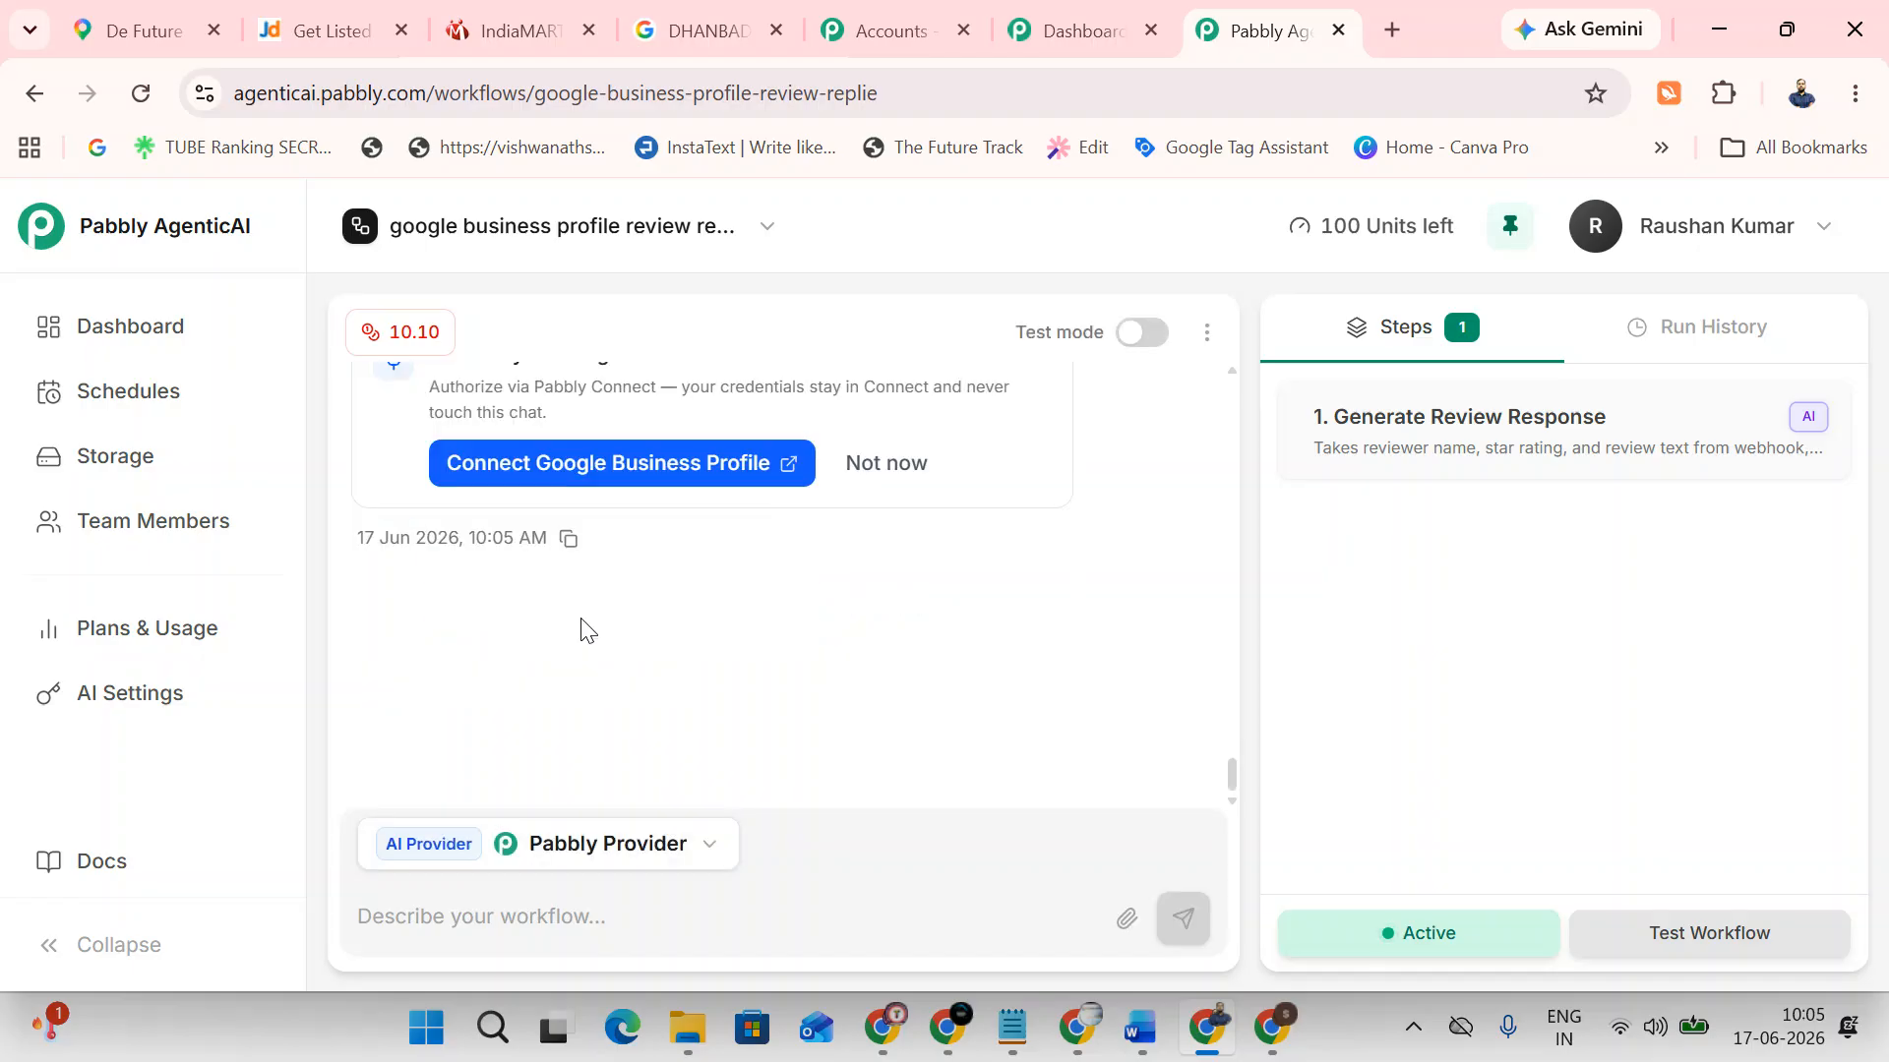
Open the Google Business Profile connection request from the agent's reply and accept the invitation to connect
{"action": "left_click", "coordinate": [618, 490]}
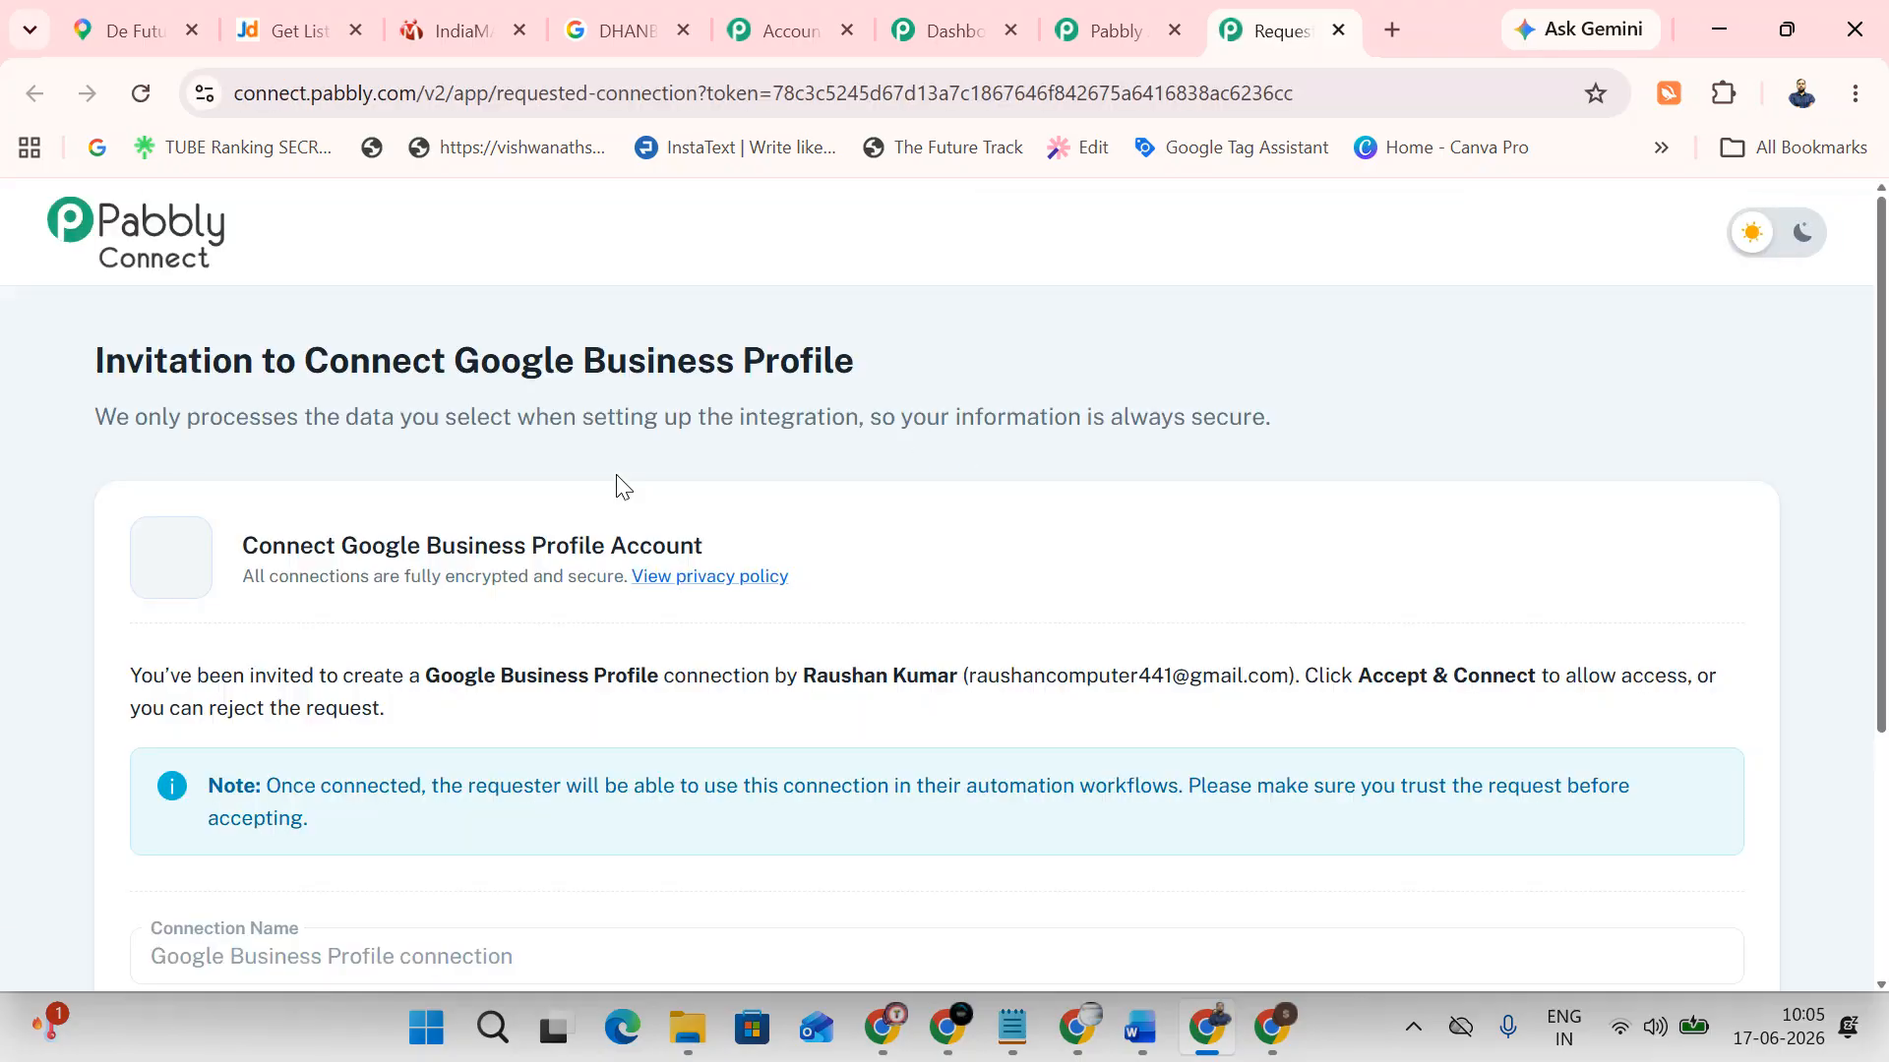
{"action": "scroll", "coordinate": [609, 492], "scroll_direction": "down", "scroll_amount": 4}
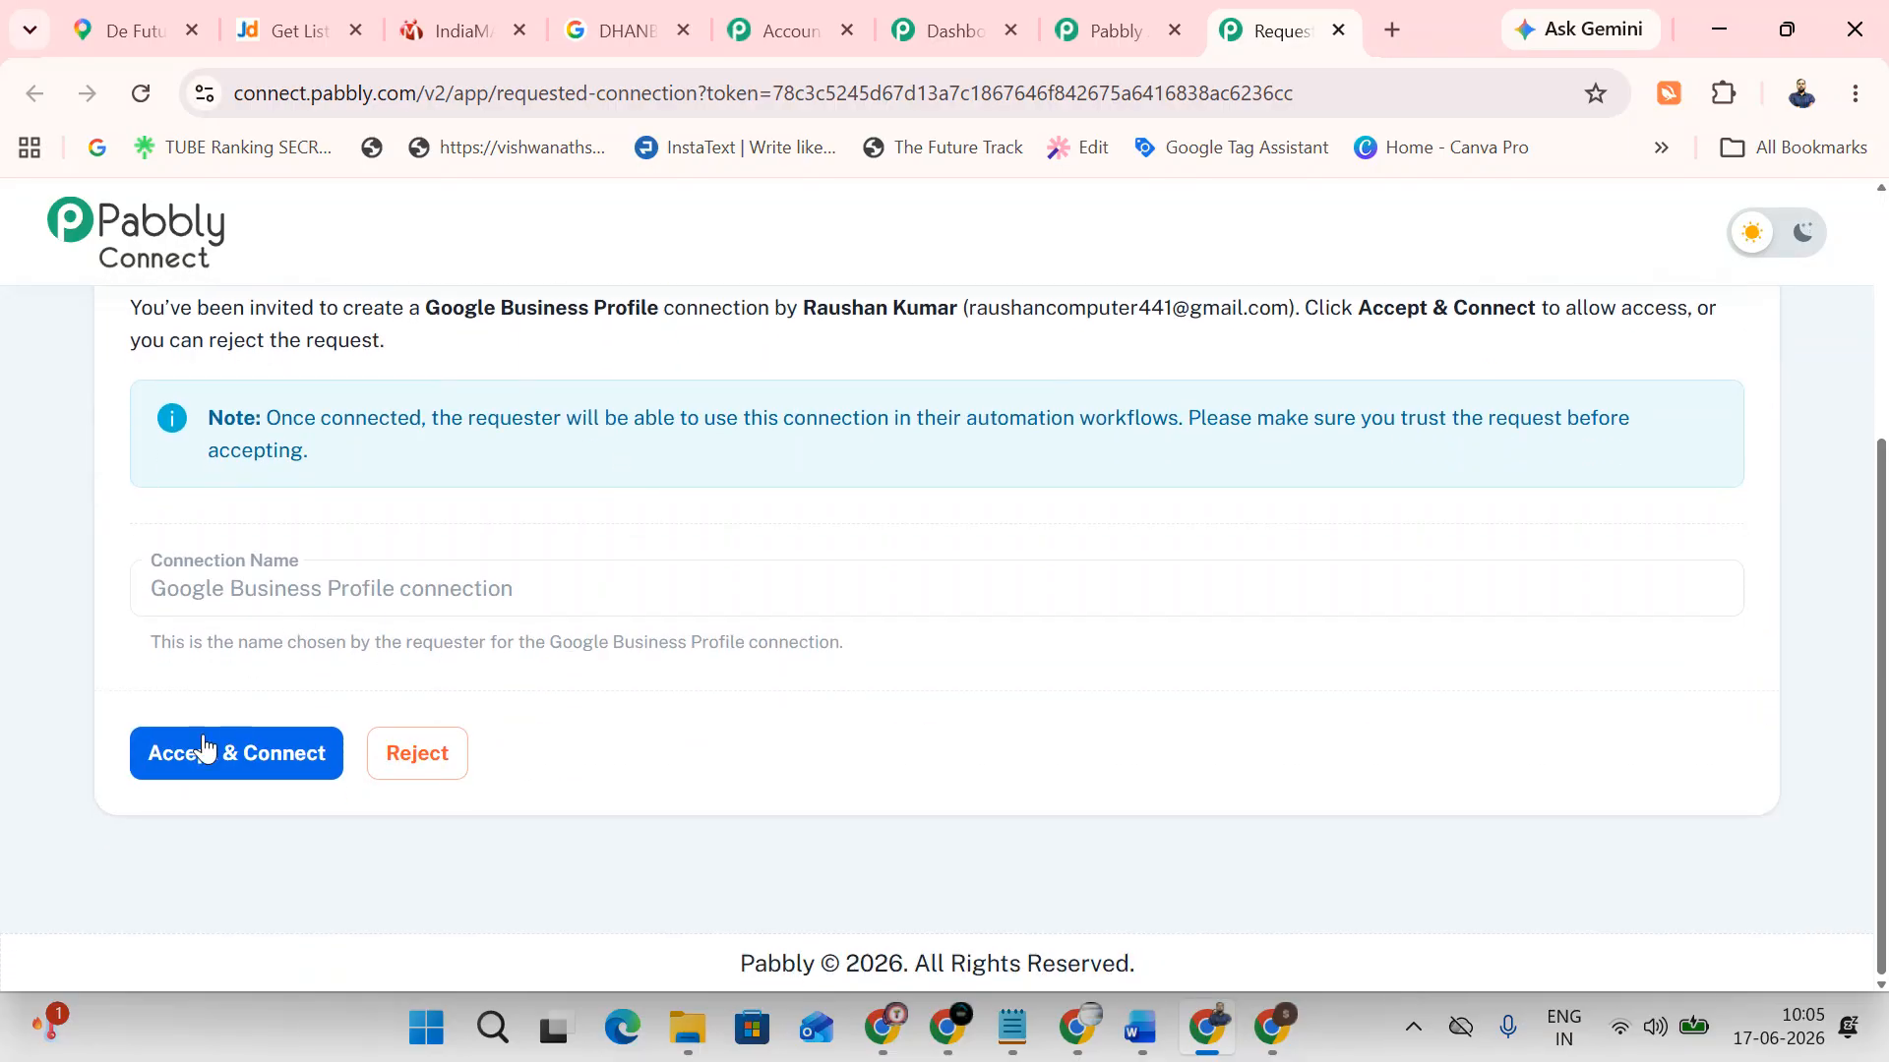
{"action": "left_click", "coordinate": [254, 758]}
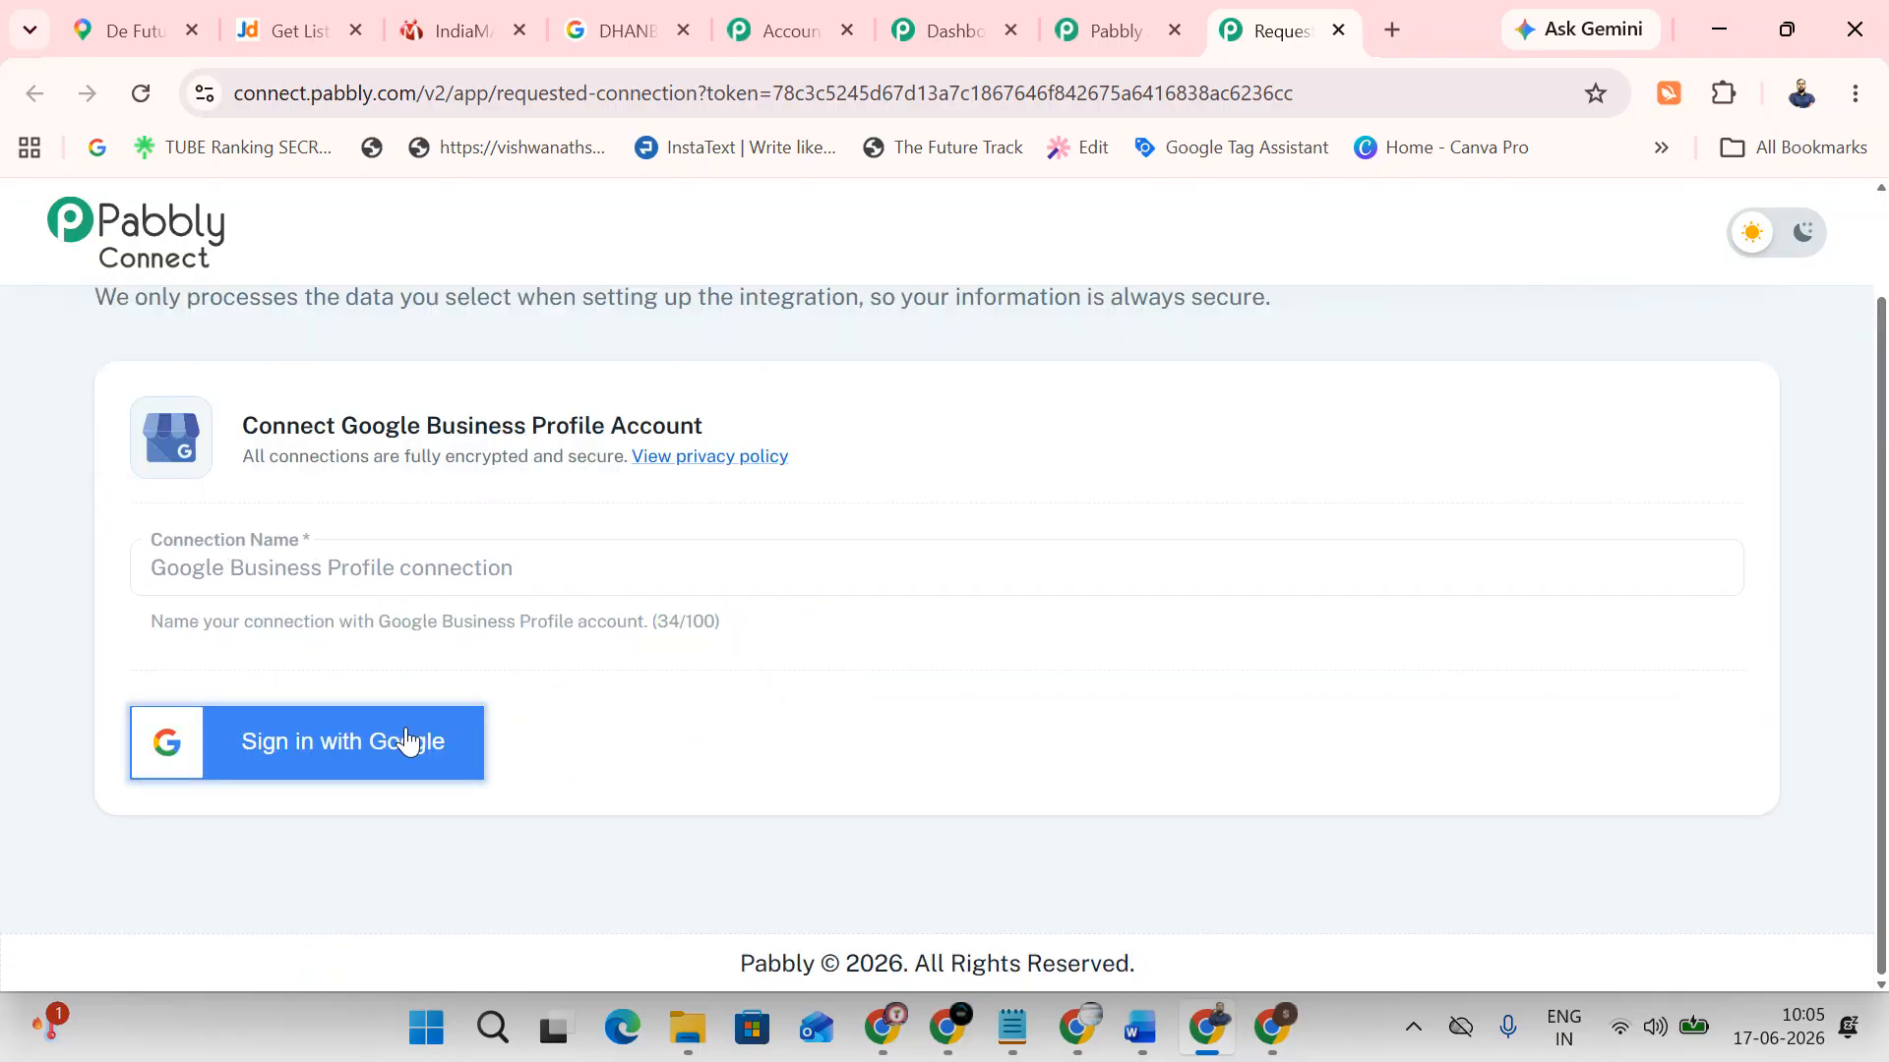
Sign in with the Google account and grant Pabbly Connect My Business all requested access for the Google Business Profile connection
{"action": "left_click", "coordinate": [409, 741]}
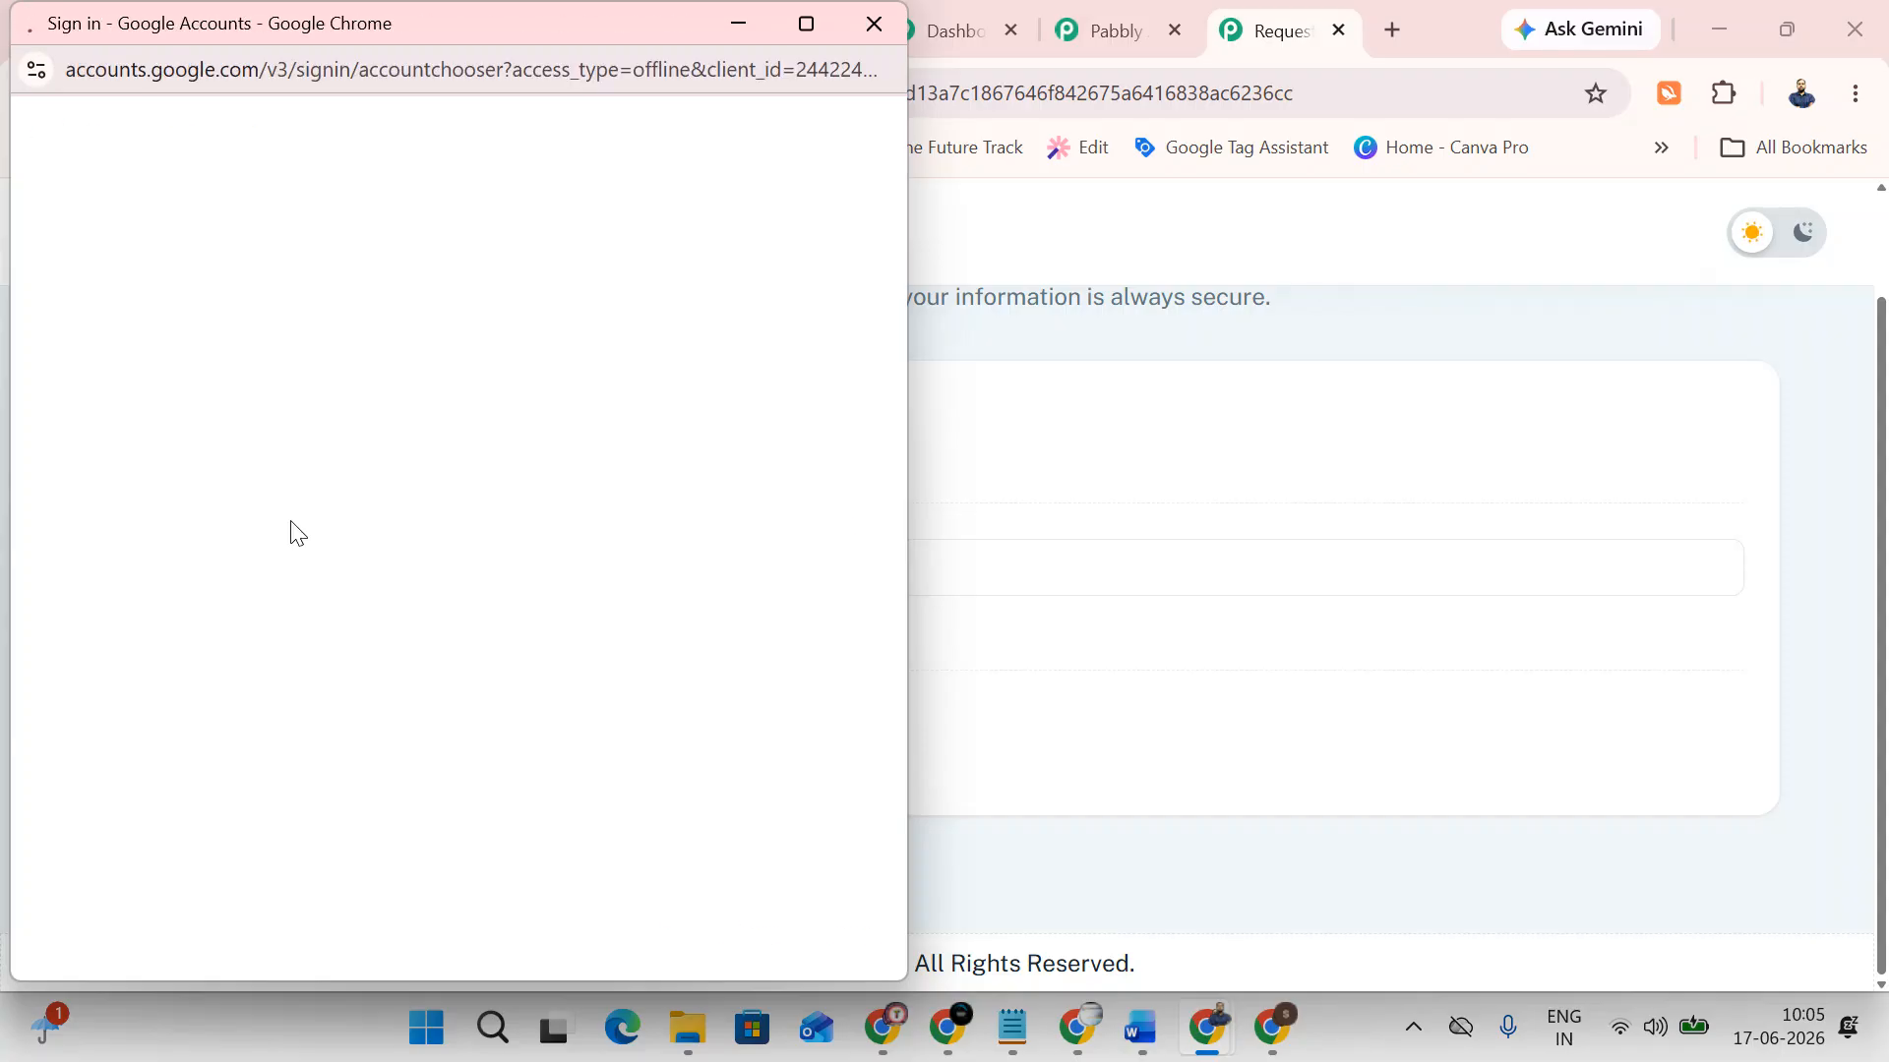
{"action": "left_click", "coordinate": [665, 280]}
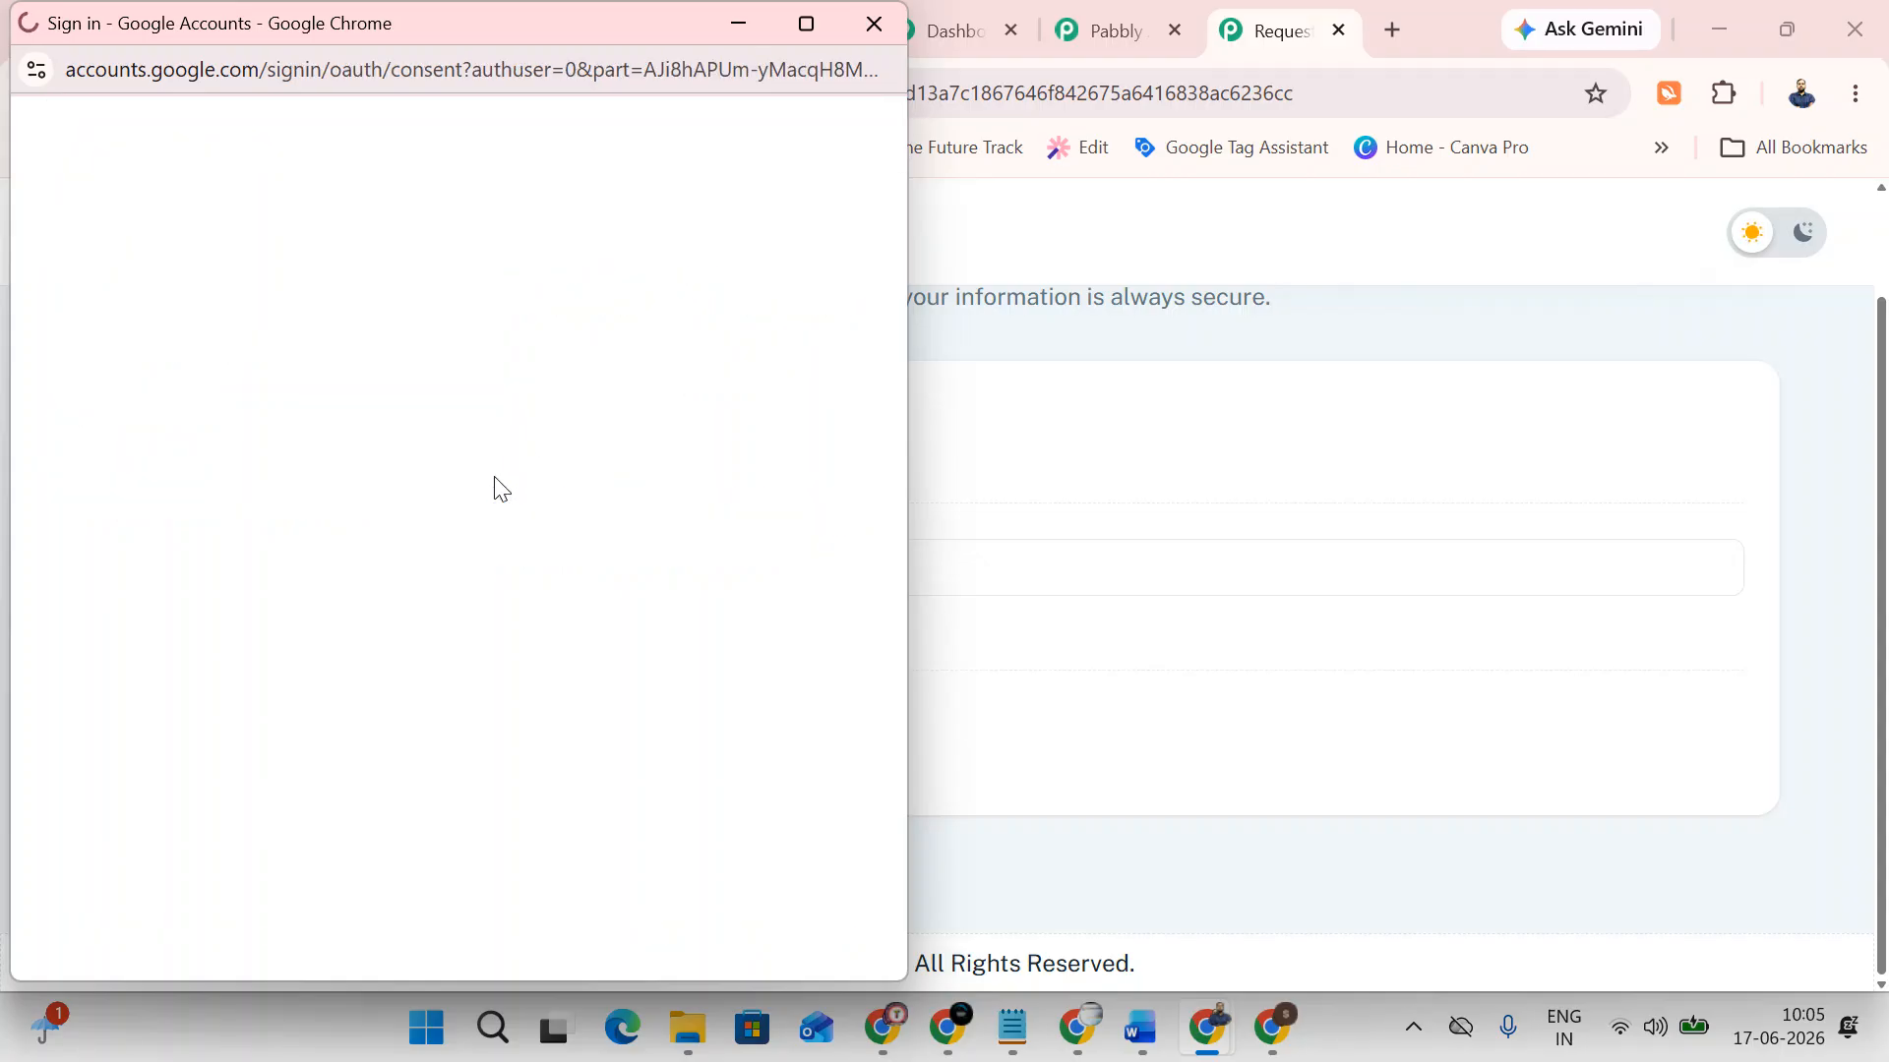
{"action": "left_click", "coordinate": [505, 439]}
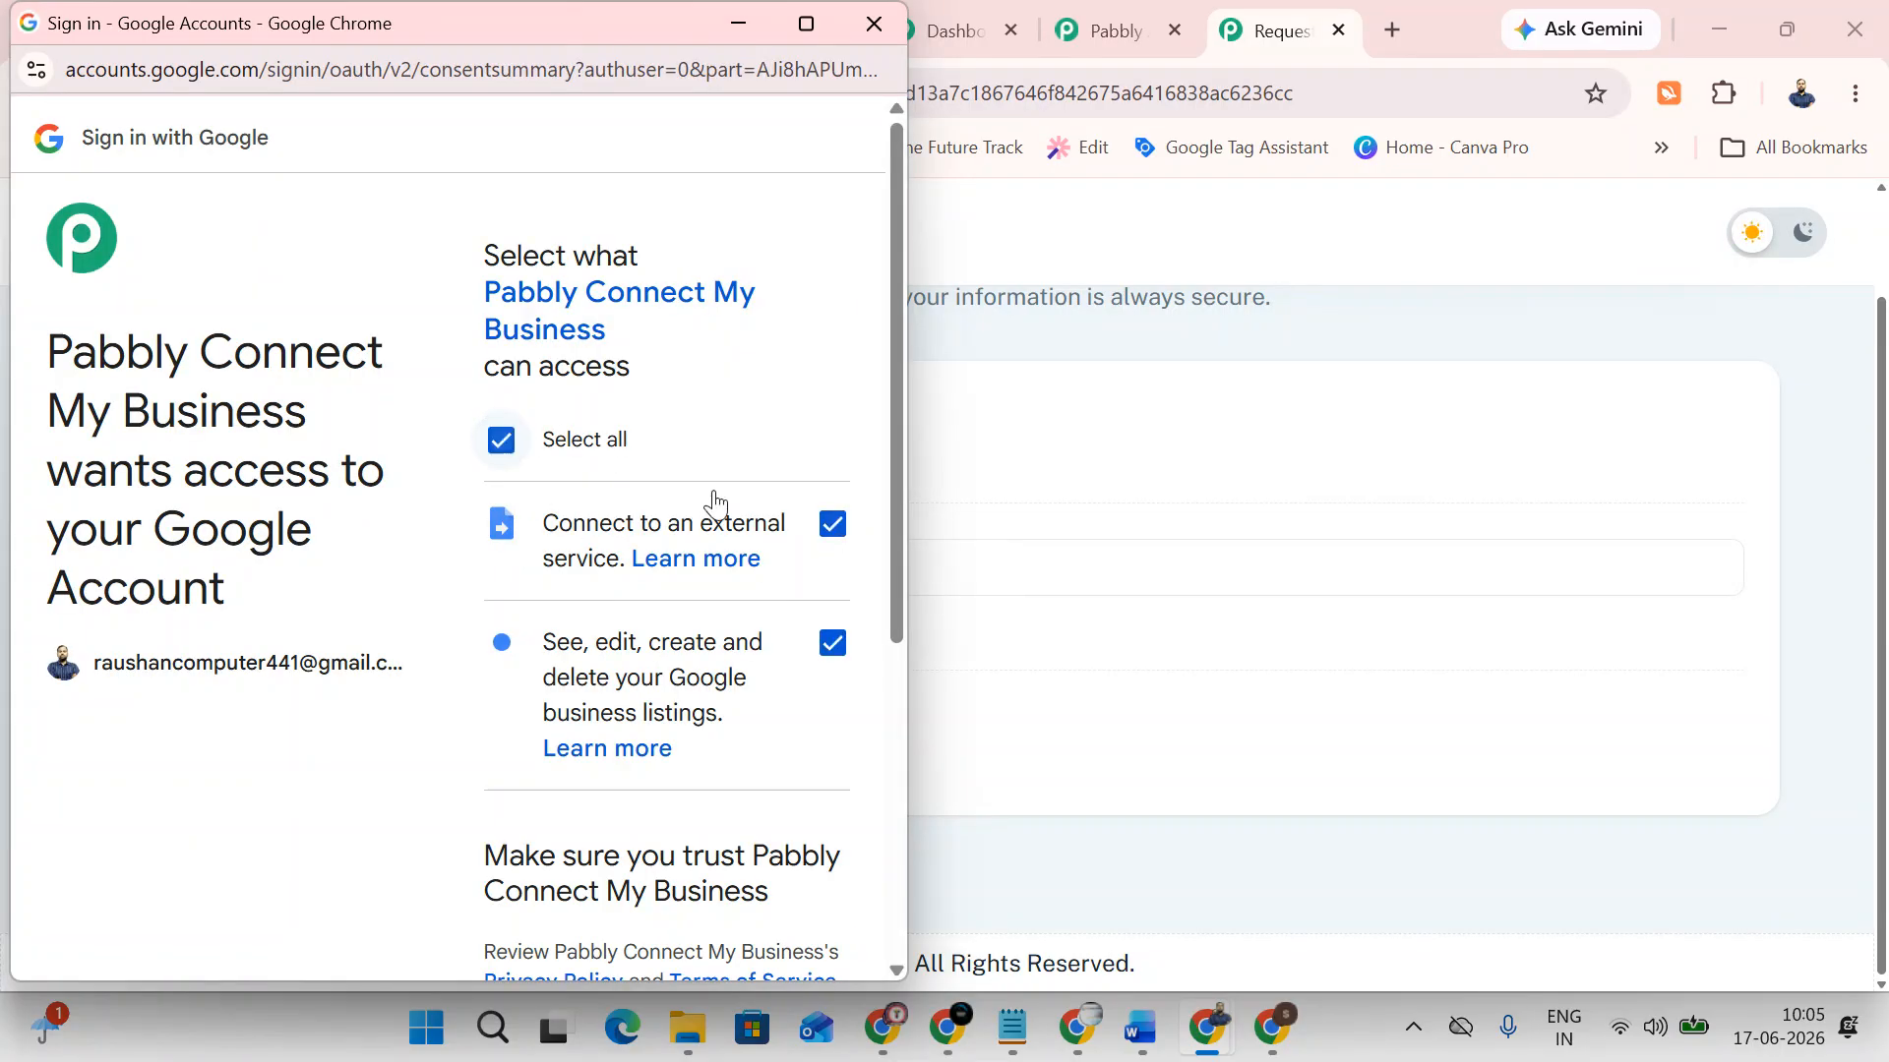
{"action": "scroll", "coordinate": [708, 498], "scroll_direction": "down", "scroll_amount": 5}
{"action": "left_click", "coordinate": [746, 823]}
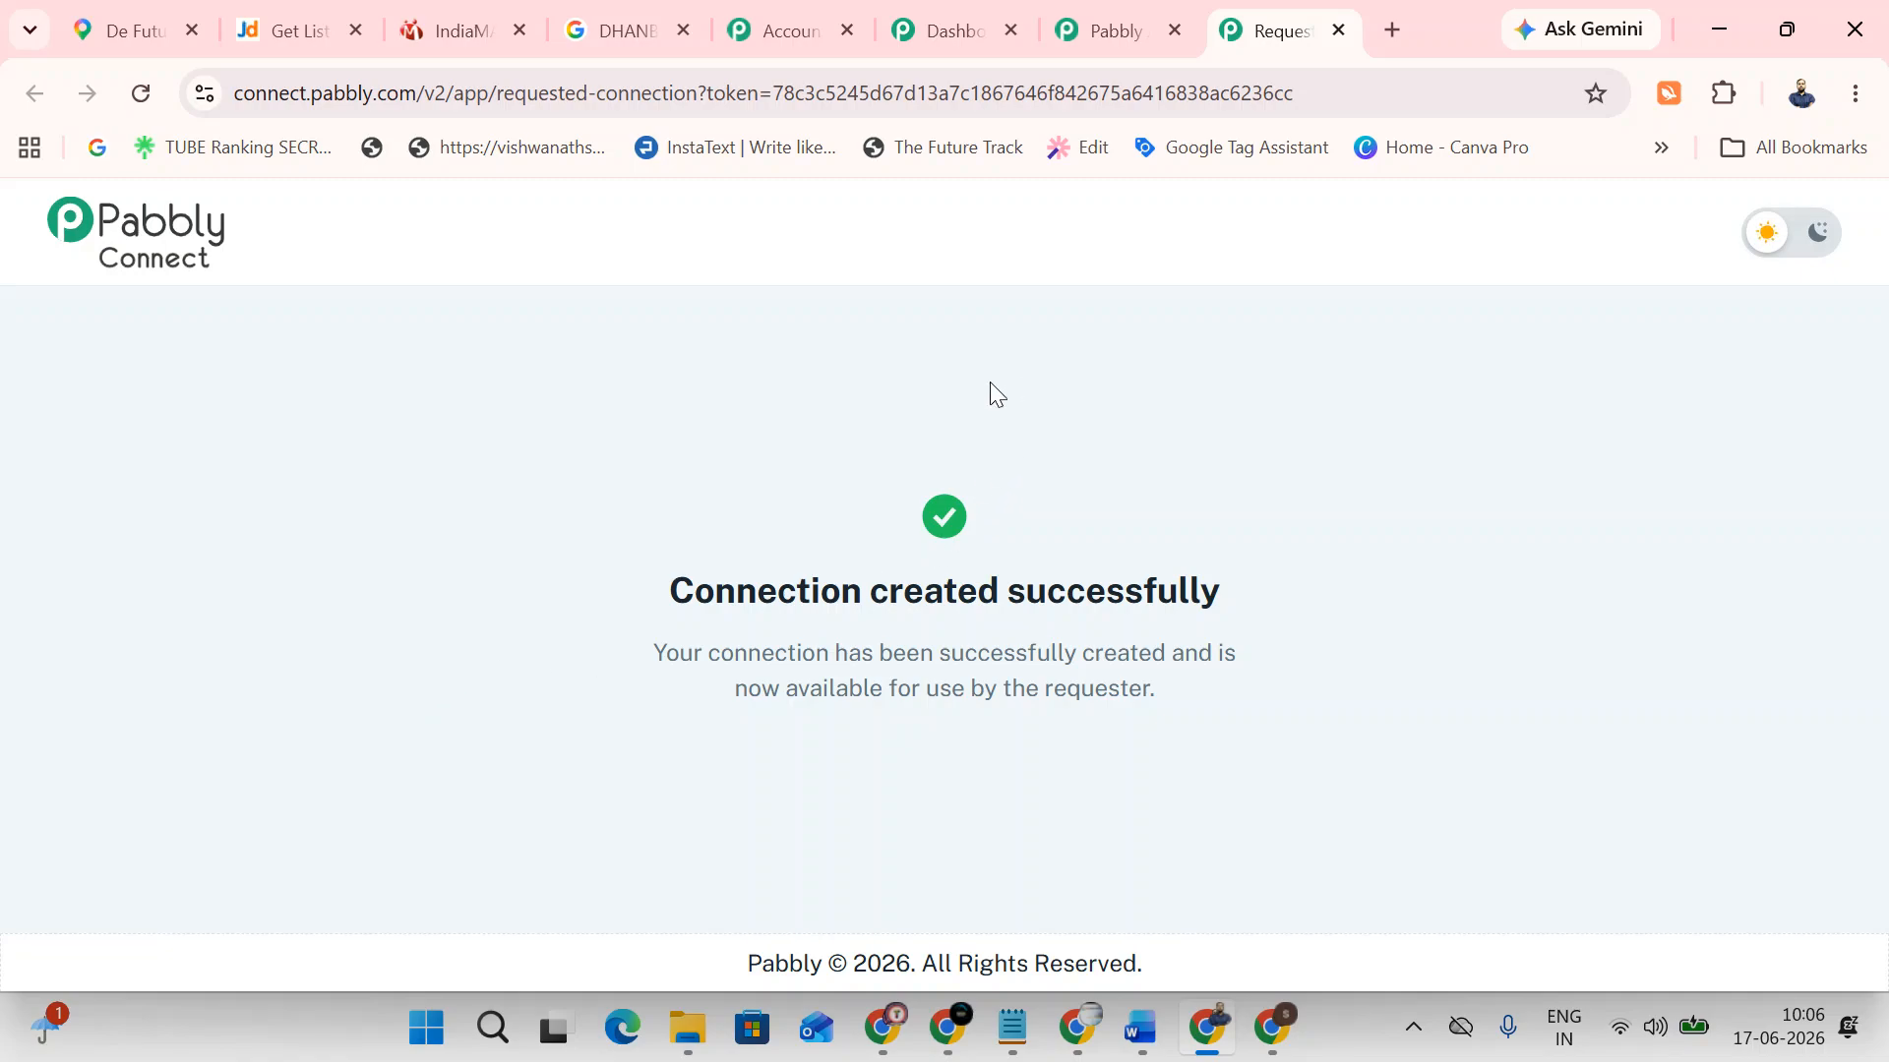
Reload and close the connection request page, and attach the connection to the workflow under the alias google_business_profile_1
{"action": "left_click", "coordinate": [155, 104]}
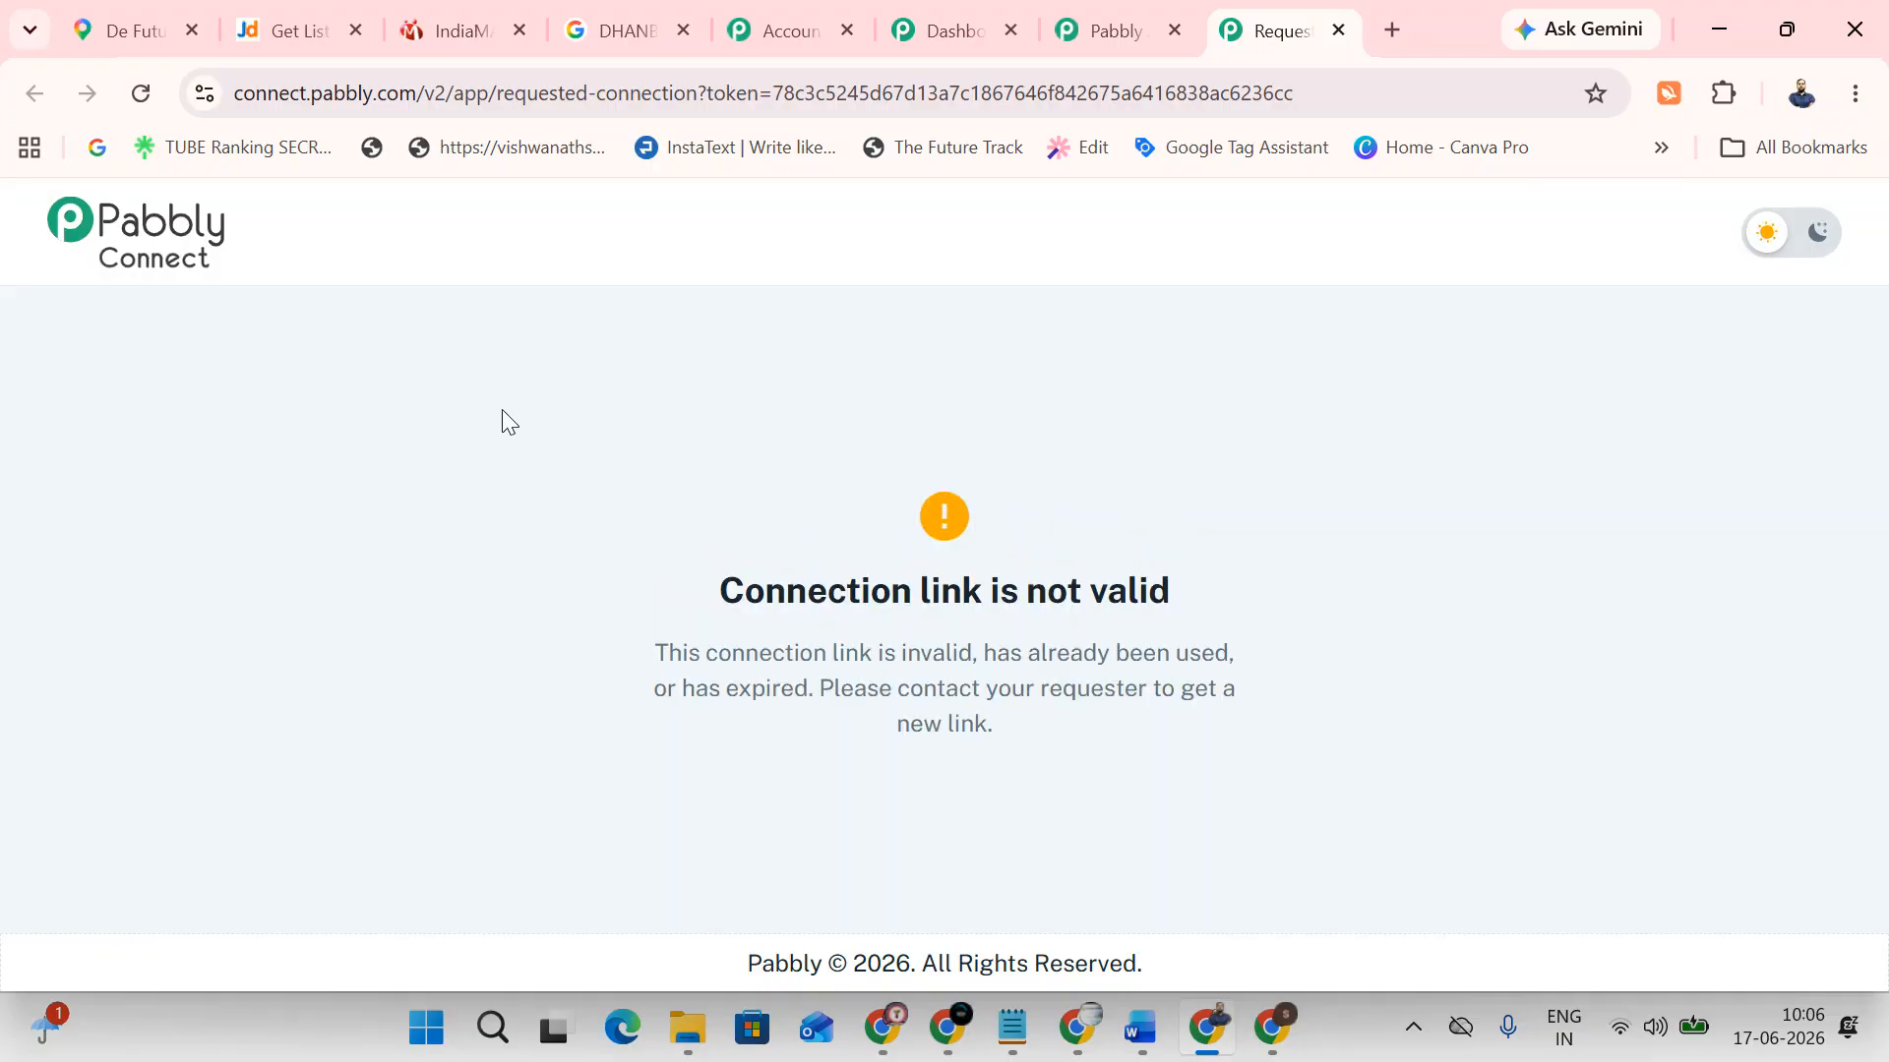
{"action": "left_click", "coordinate": [140, 93]}
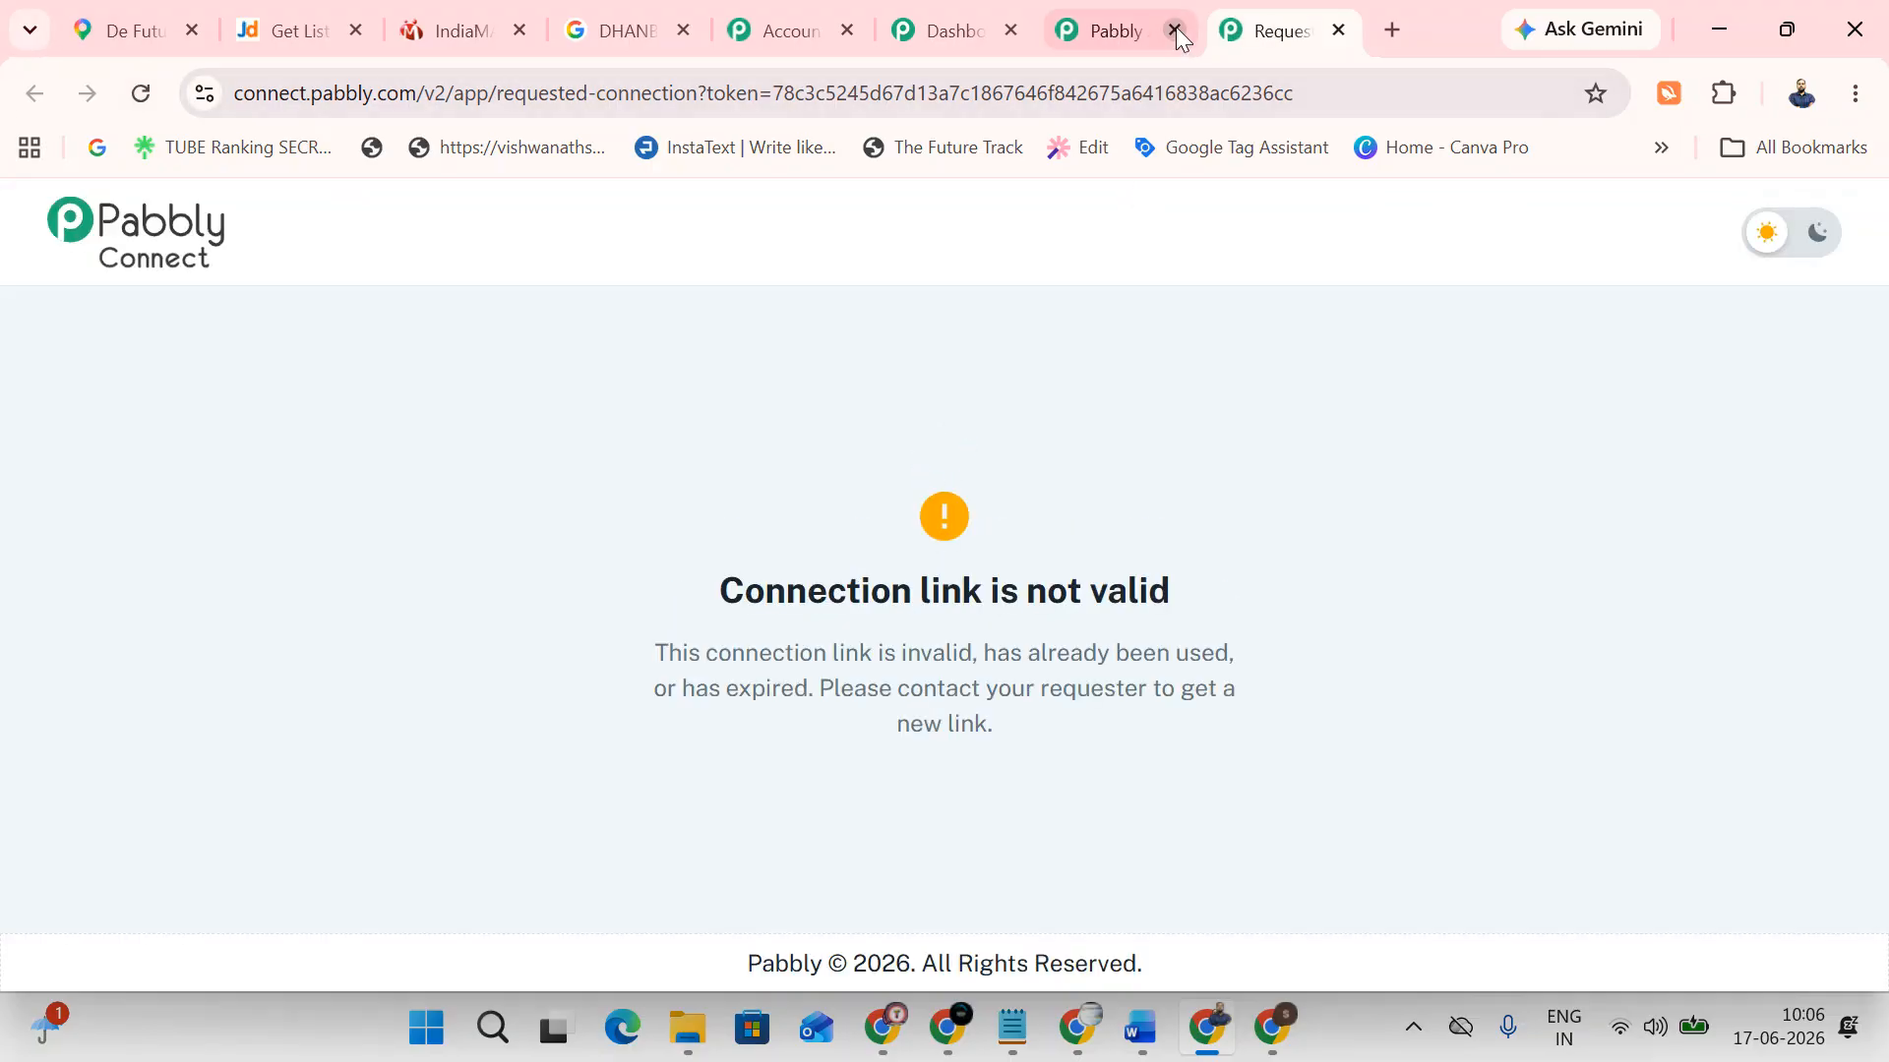
{"action": "left_click", "coordinate": [1338, 30]}
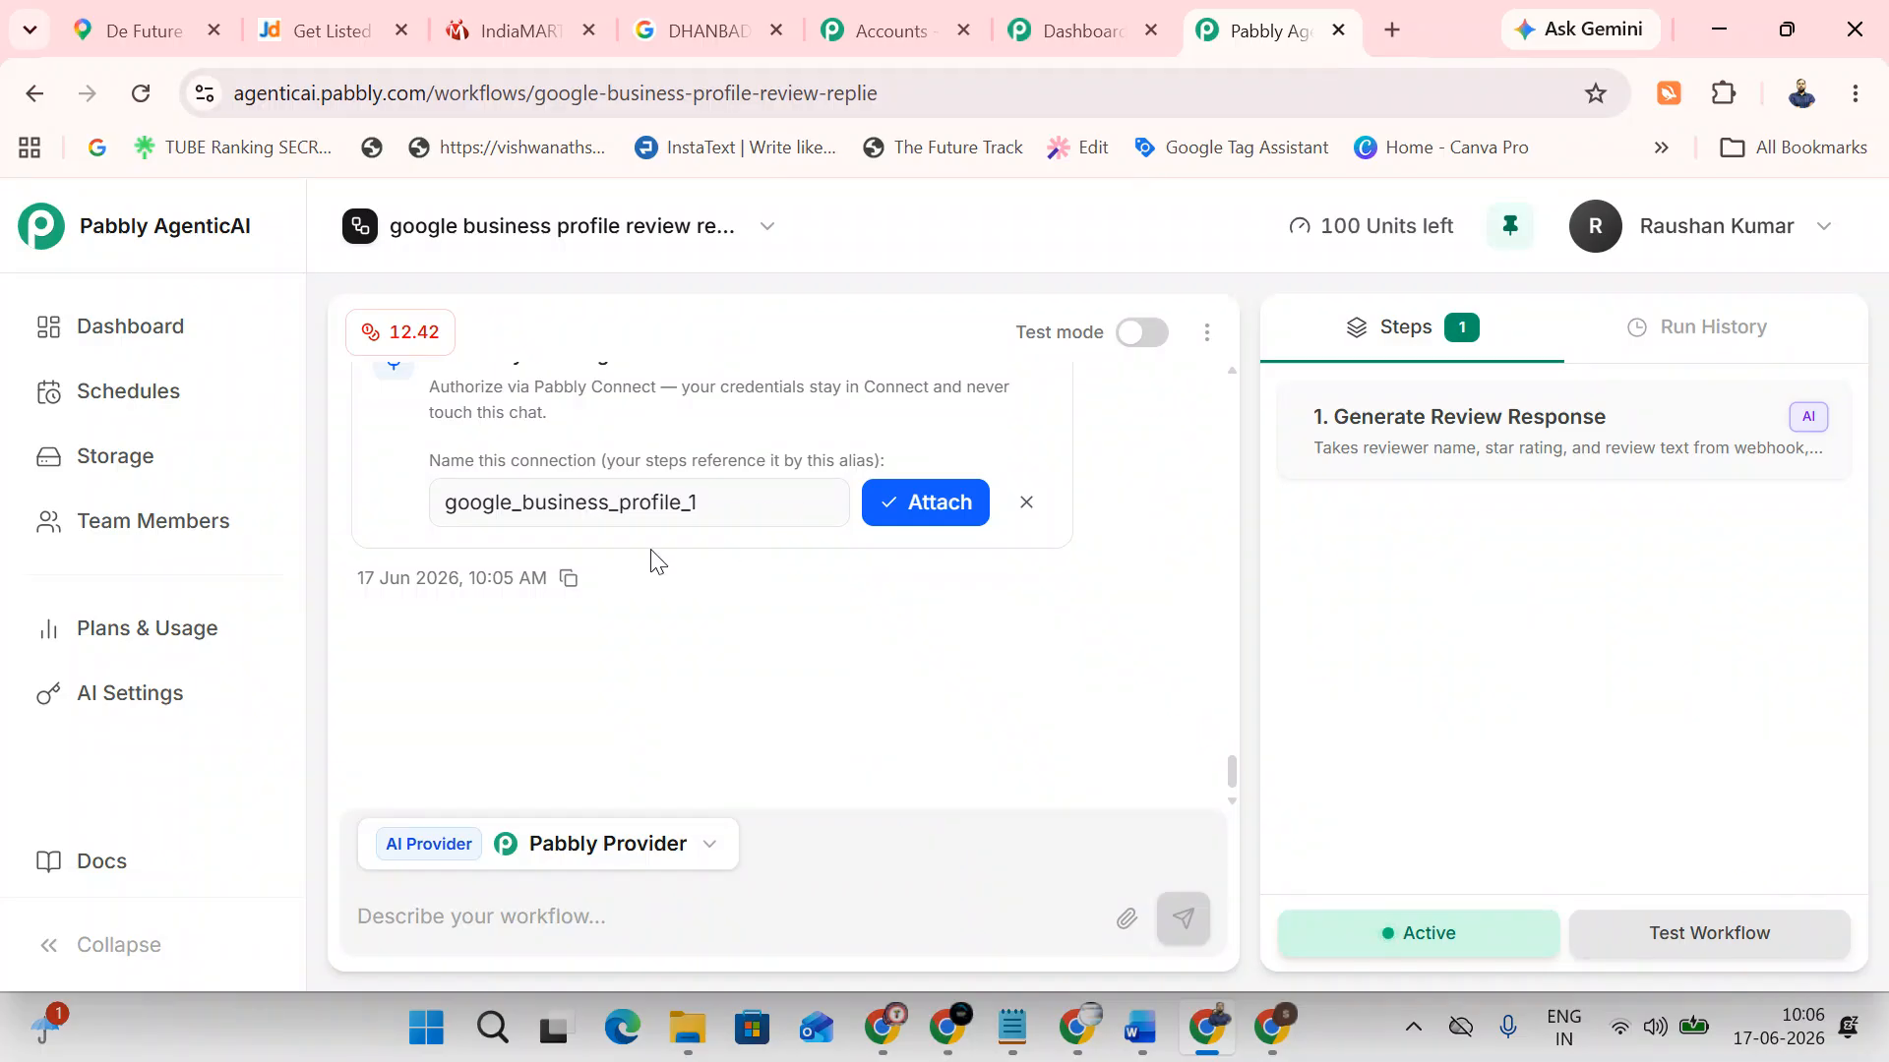
{"action": "left_click", "coordinate": [932, 511]}
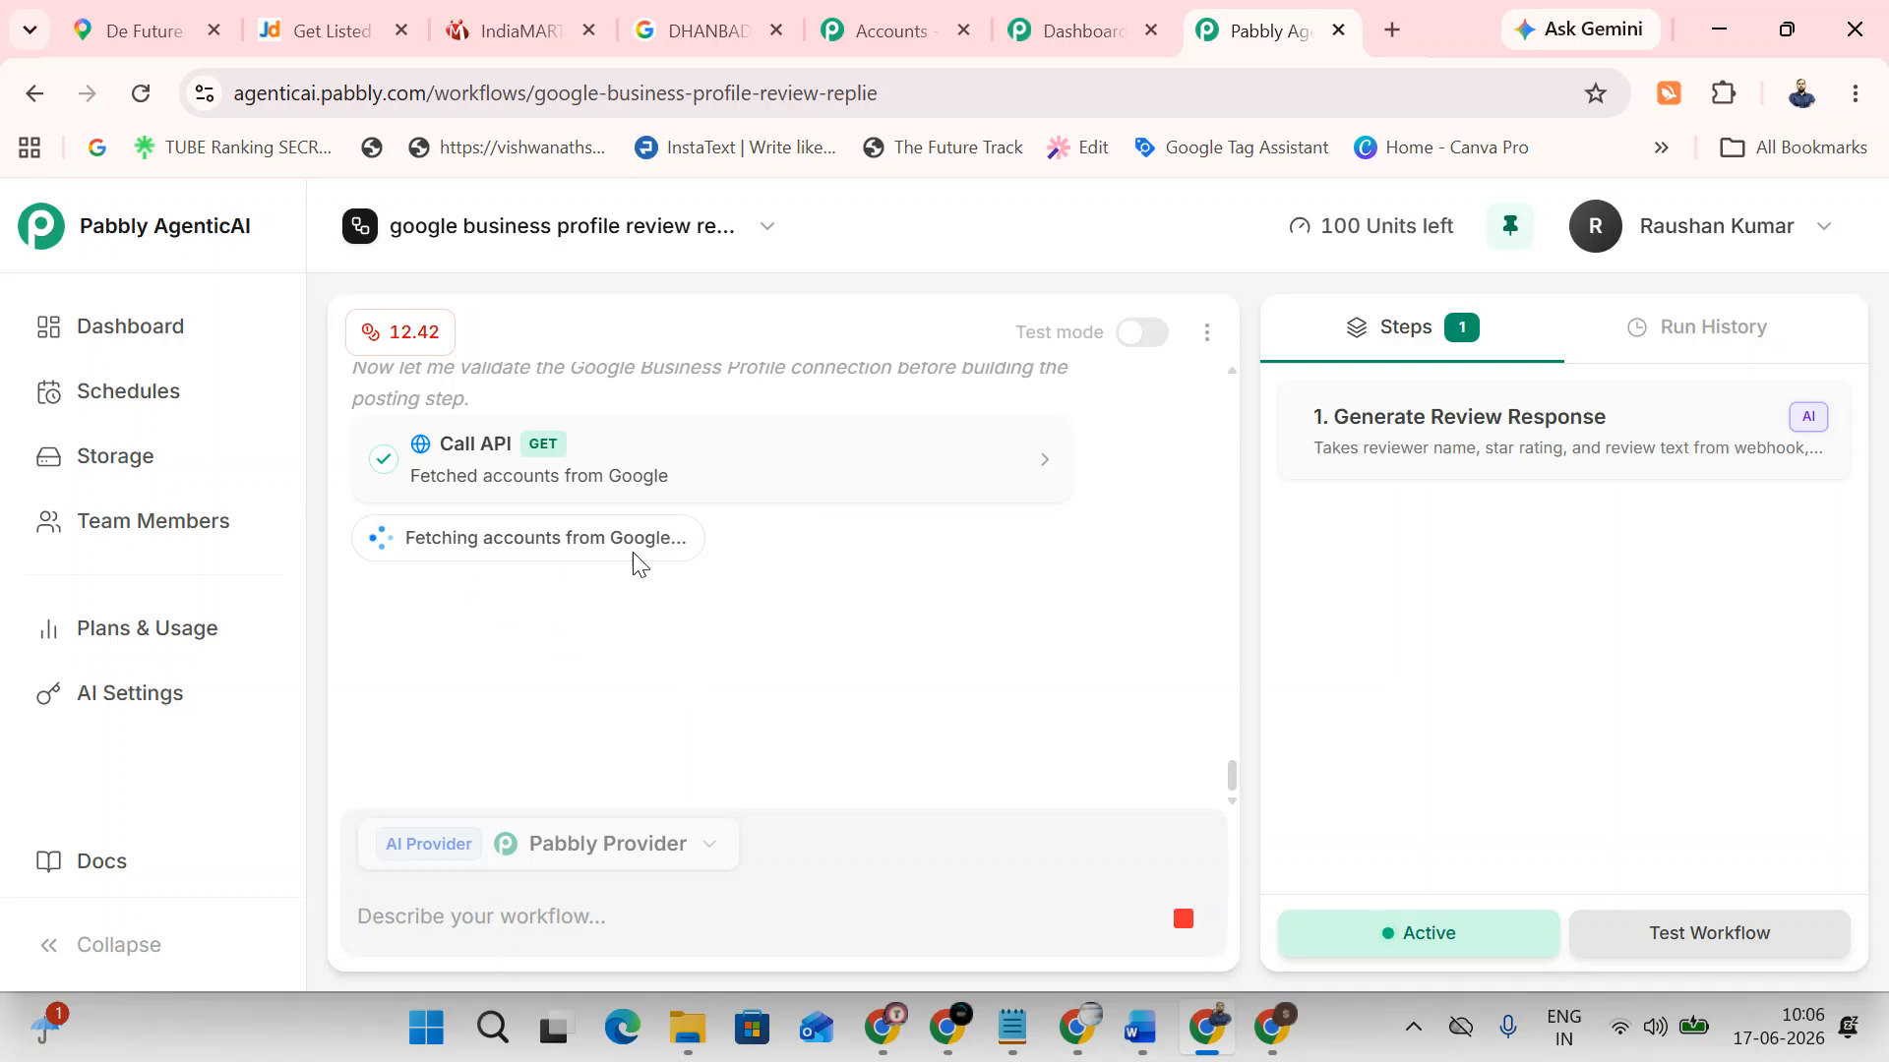
{"action": "left_click", "coordinate": [732, 499]}
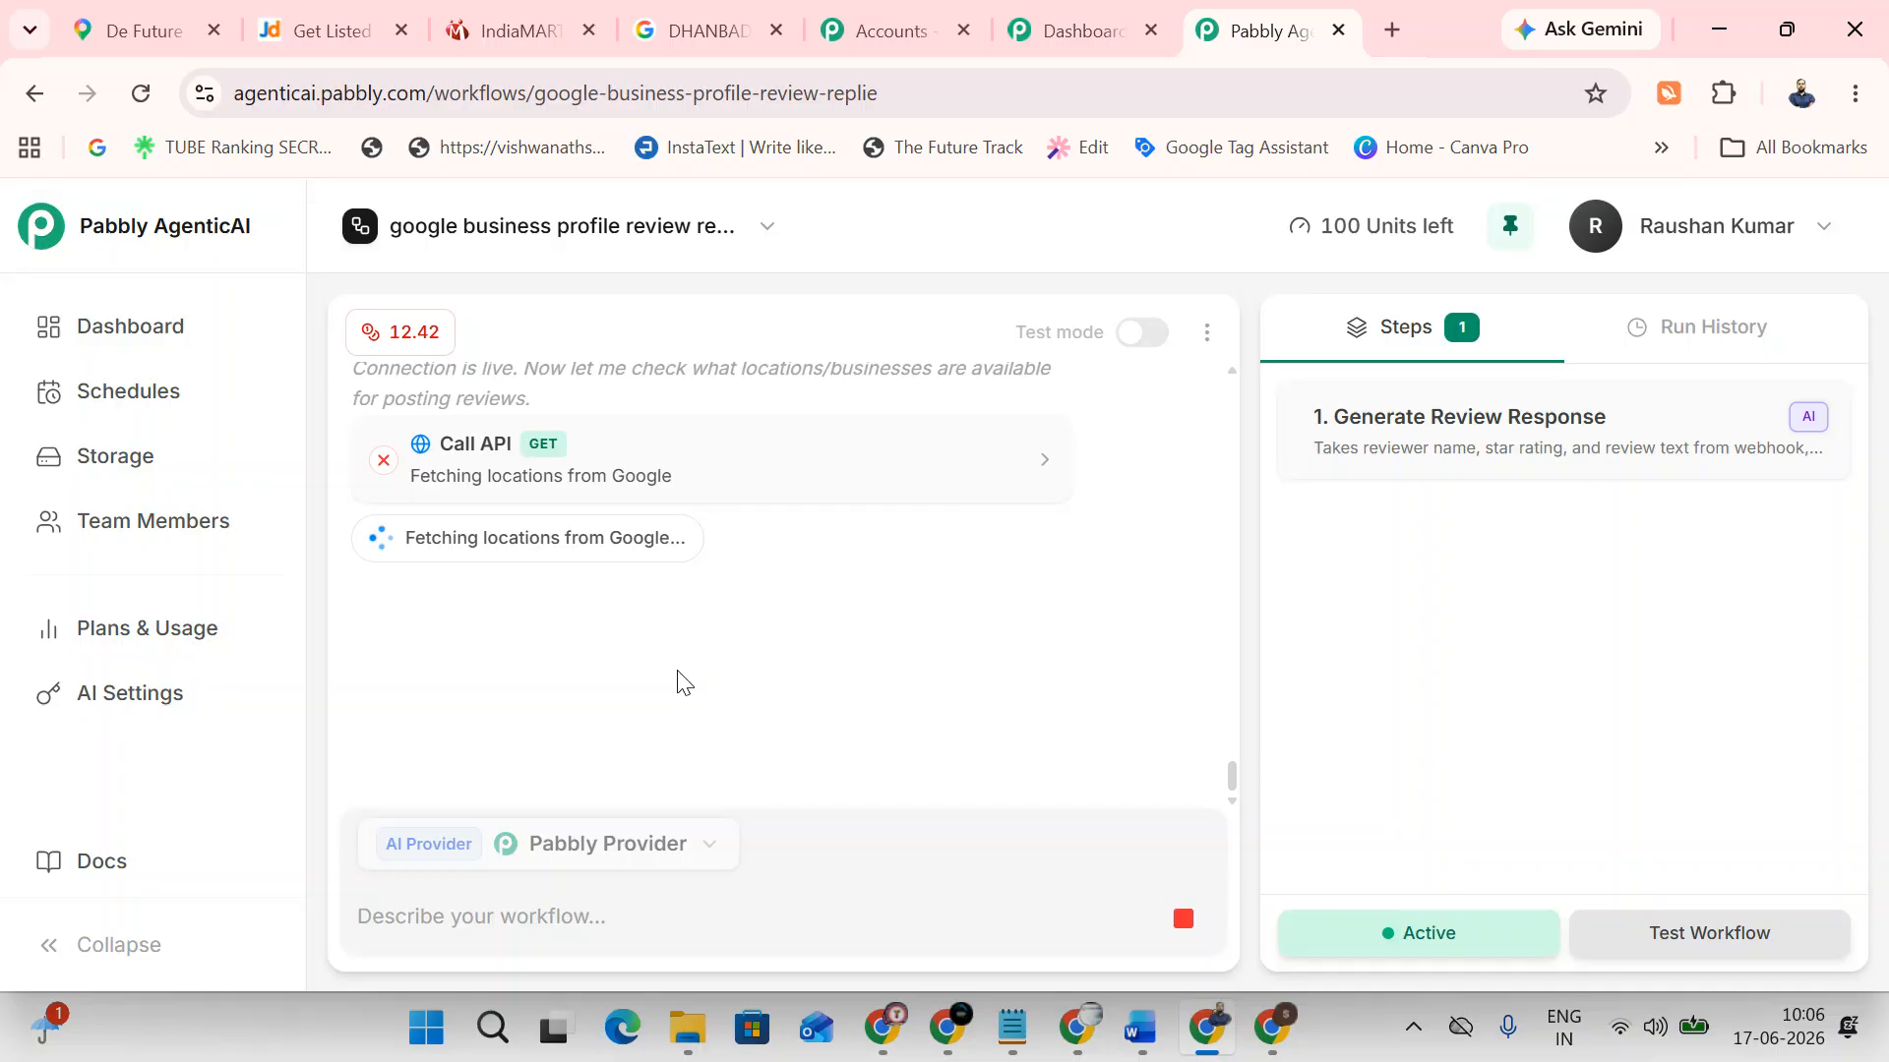
{"action": "left_click", "coordinate": [742, 507]}
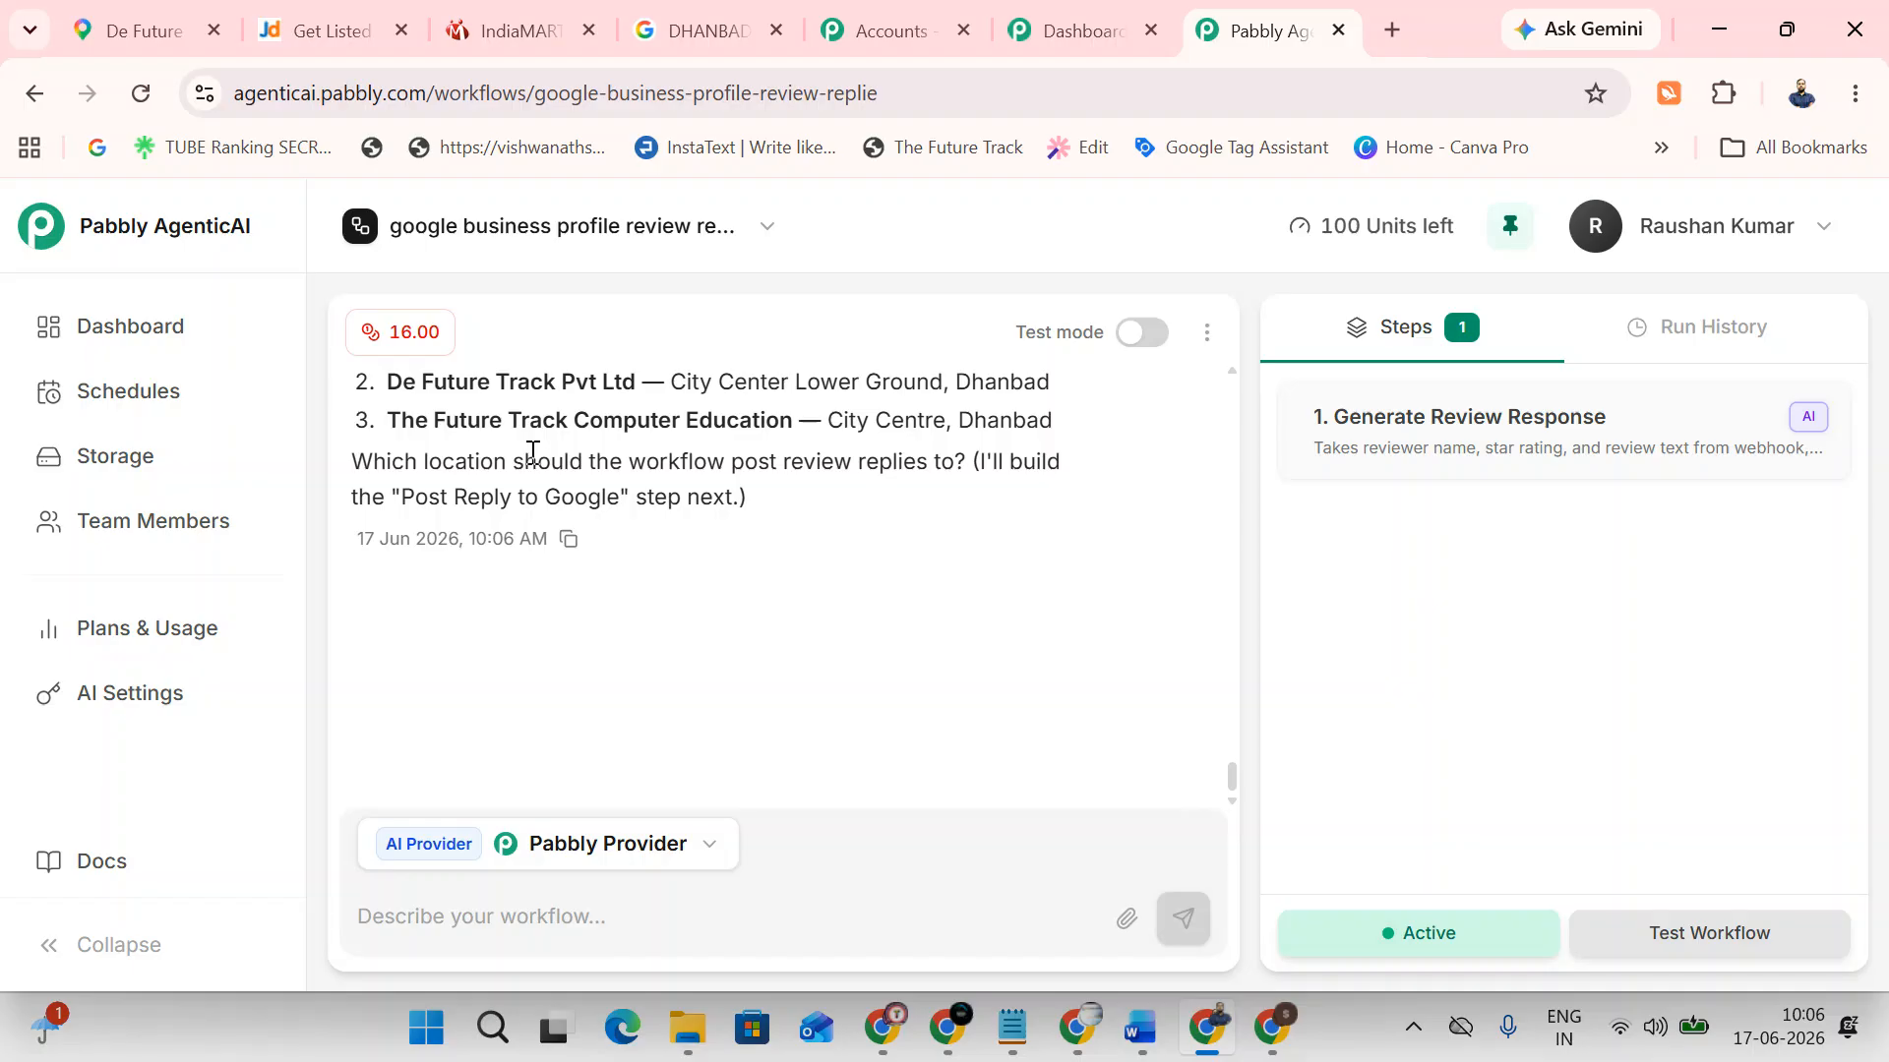
Answer the agent's location question with "2" for De Future Track Pvt Ltd and review the updated workflow setup
{"action": "left_click_drag", "start_coordinate": [384, 391], "coordinate": [401, 590]}
{"action": "scroll", "coordinate": [482, 613], "scroll_direction": "up", "scroll_amount": 2}
{"action": "scroll", "coordinate": [482, 613], "scroll_direction": "down", "scroll_amount": 2}
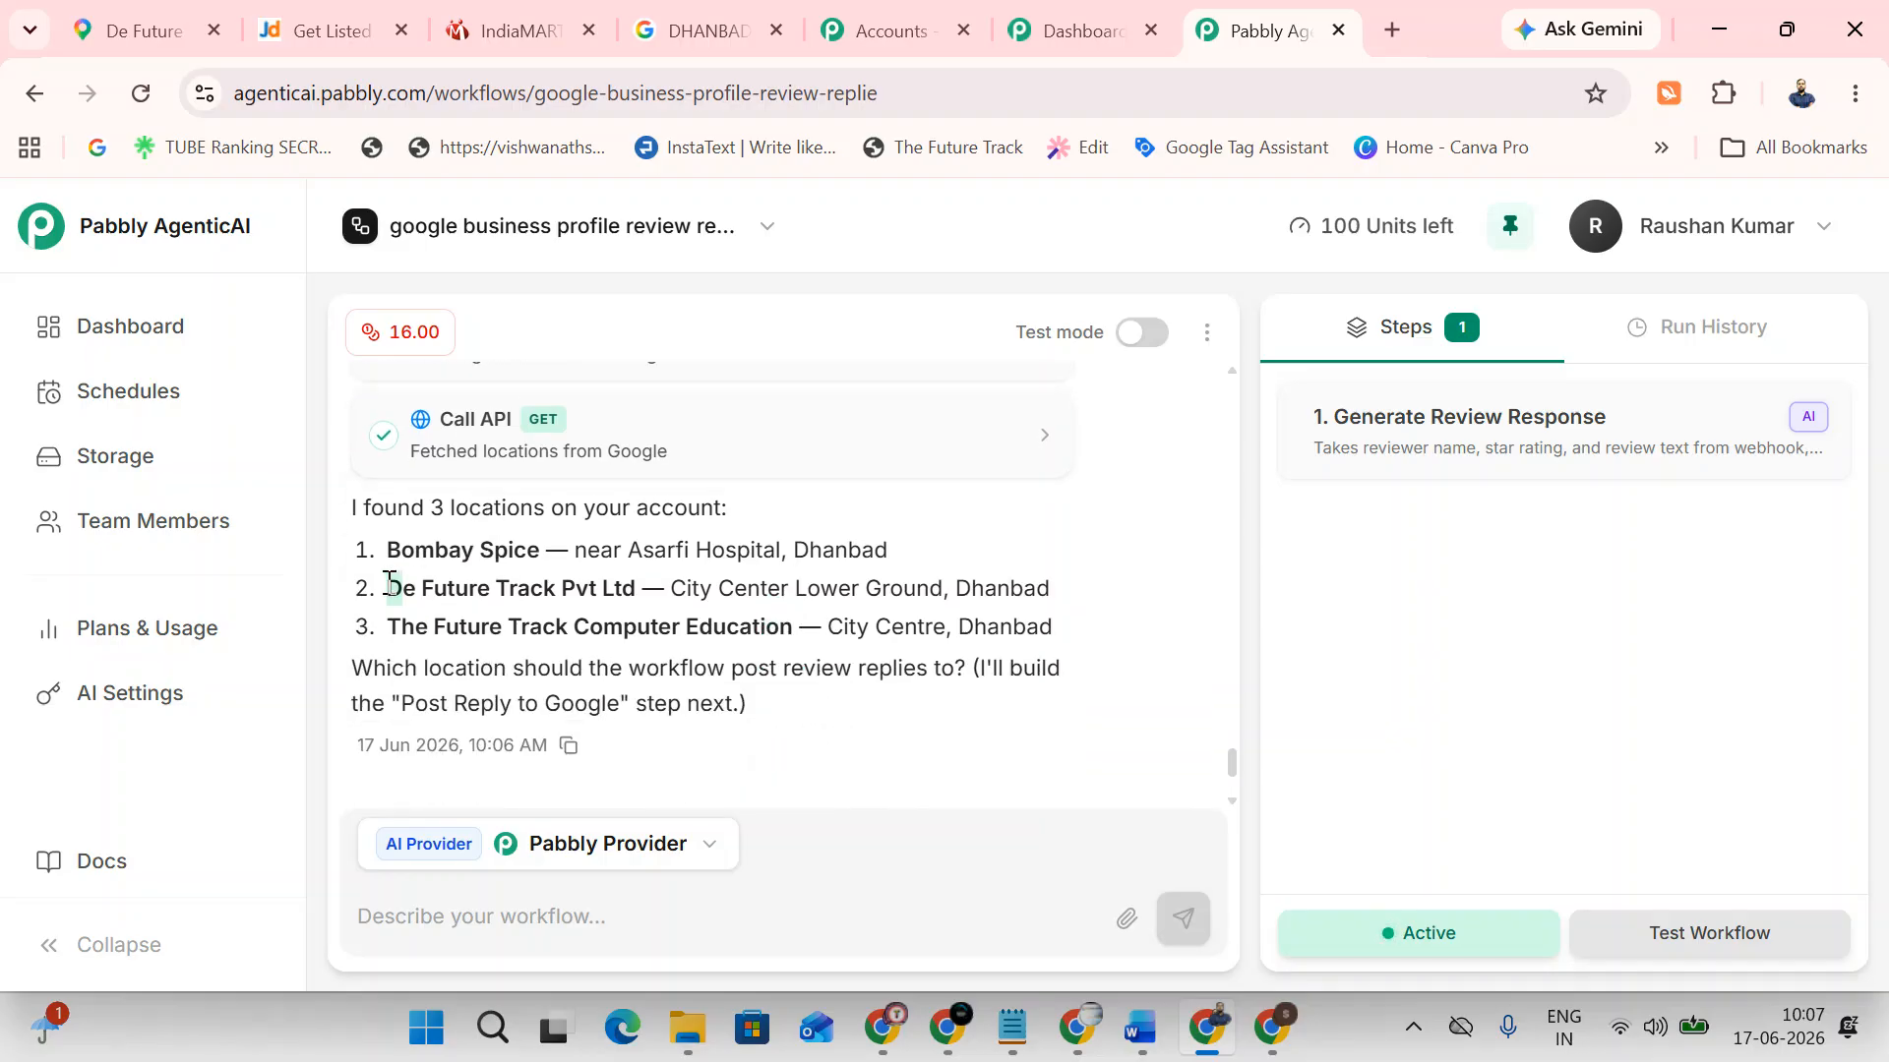
{"action": "left_click", "coordinate": [463, 917]}
{"action": "type", "text": "2"}
{"action": "key", "text": "shift+Return"}
{"action": "left_click", "coordinate": [1165, 918]}
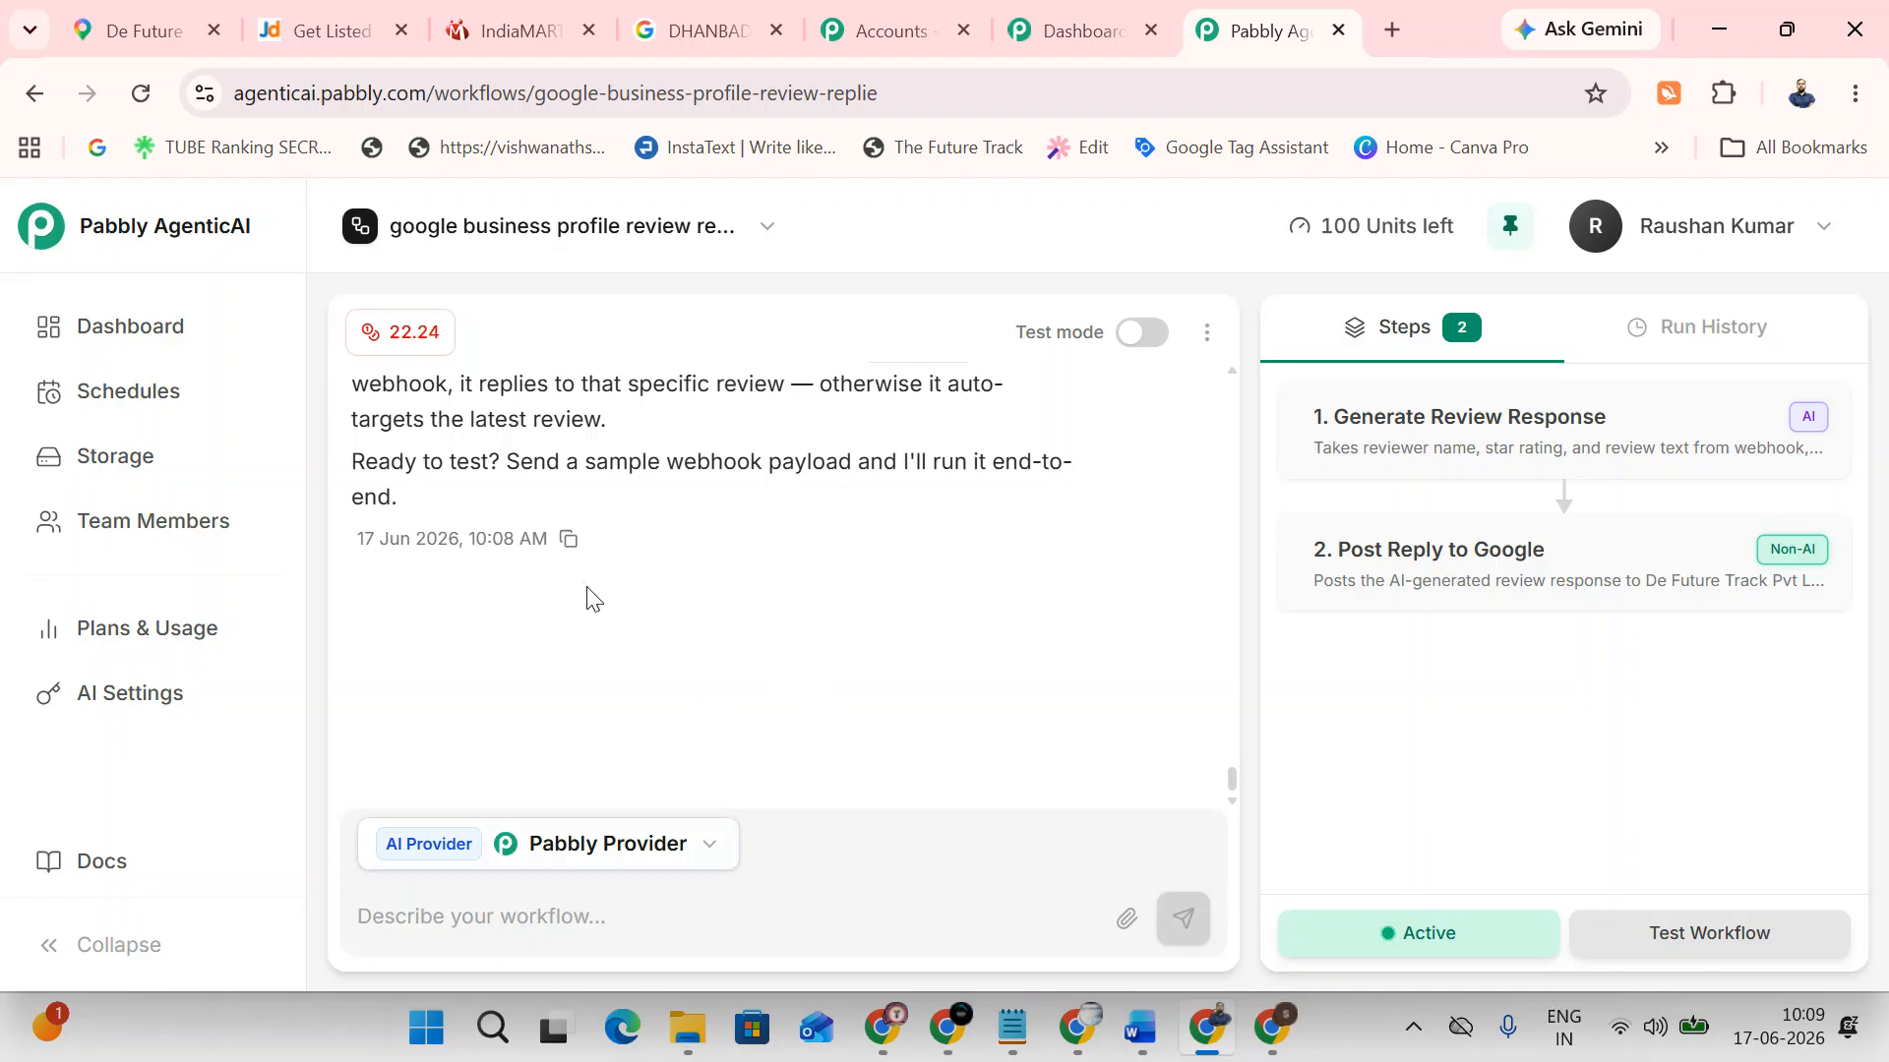
{"action": "scroll", "coordinate": [423, 423], "scroll_direction": "up", "scroll_amount": 3}
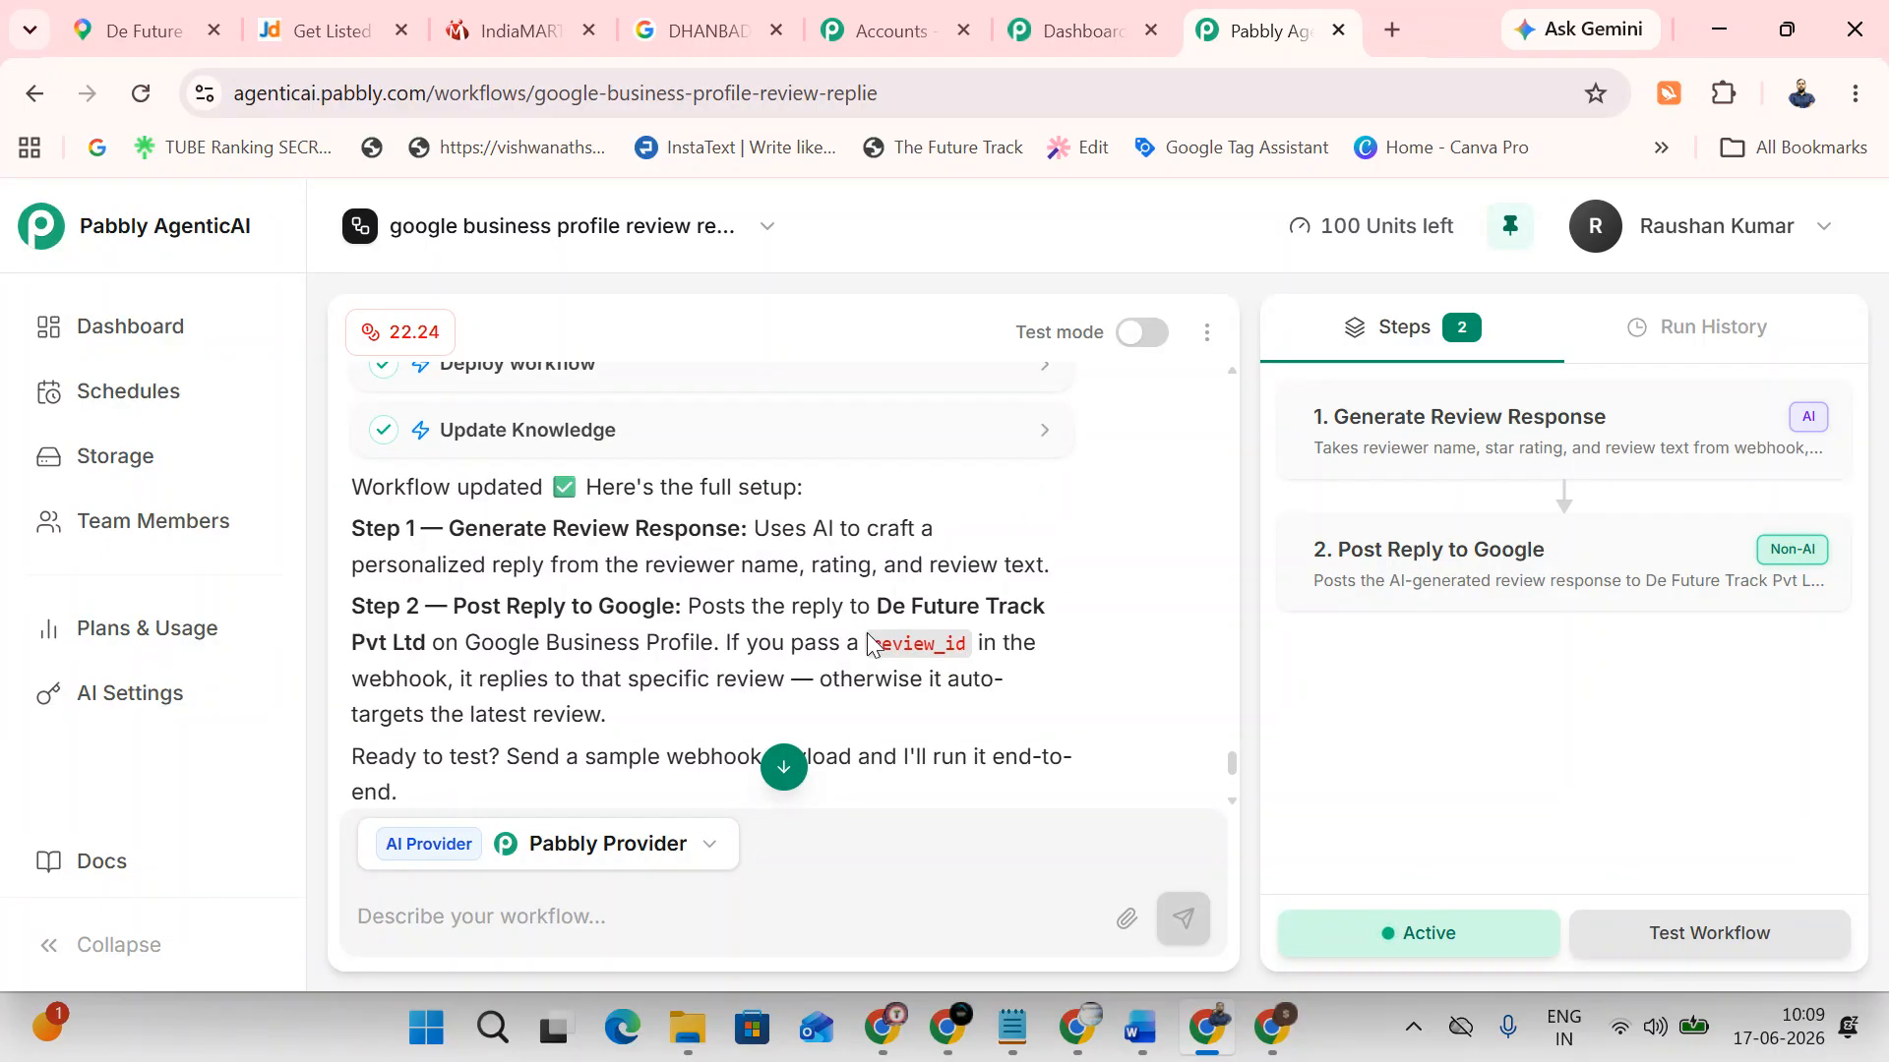
{"action": "scroll", "coordinate": [841, 570], "scroll_direction": "down", "scroll_amount": 3}
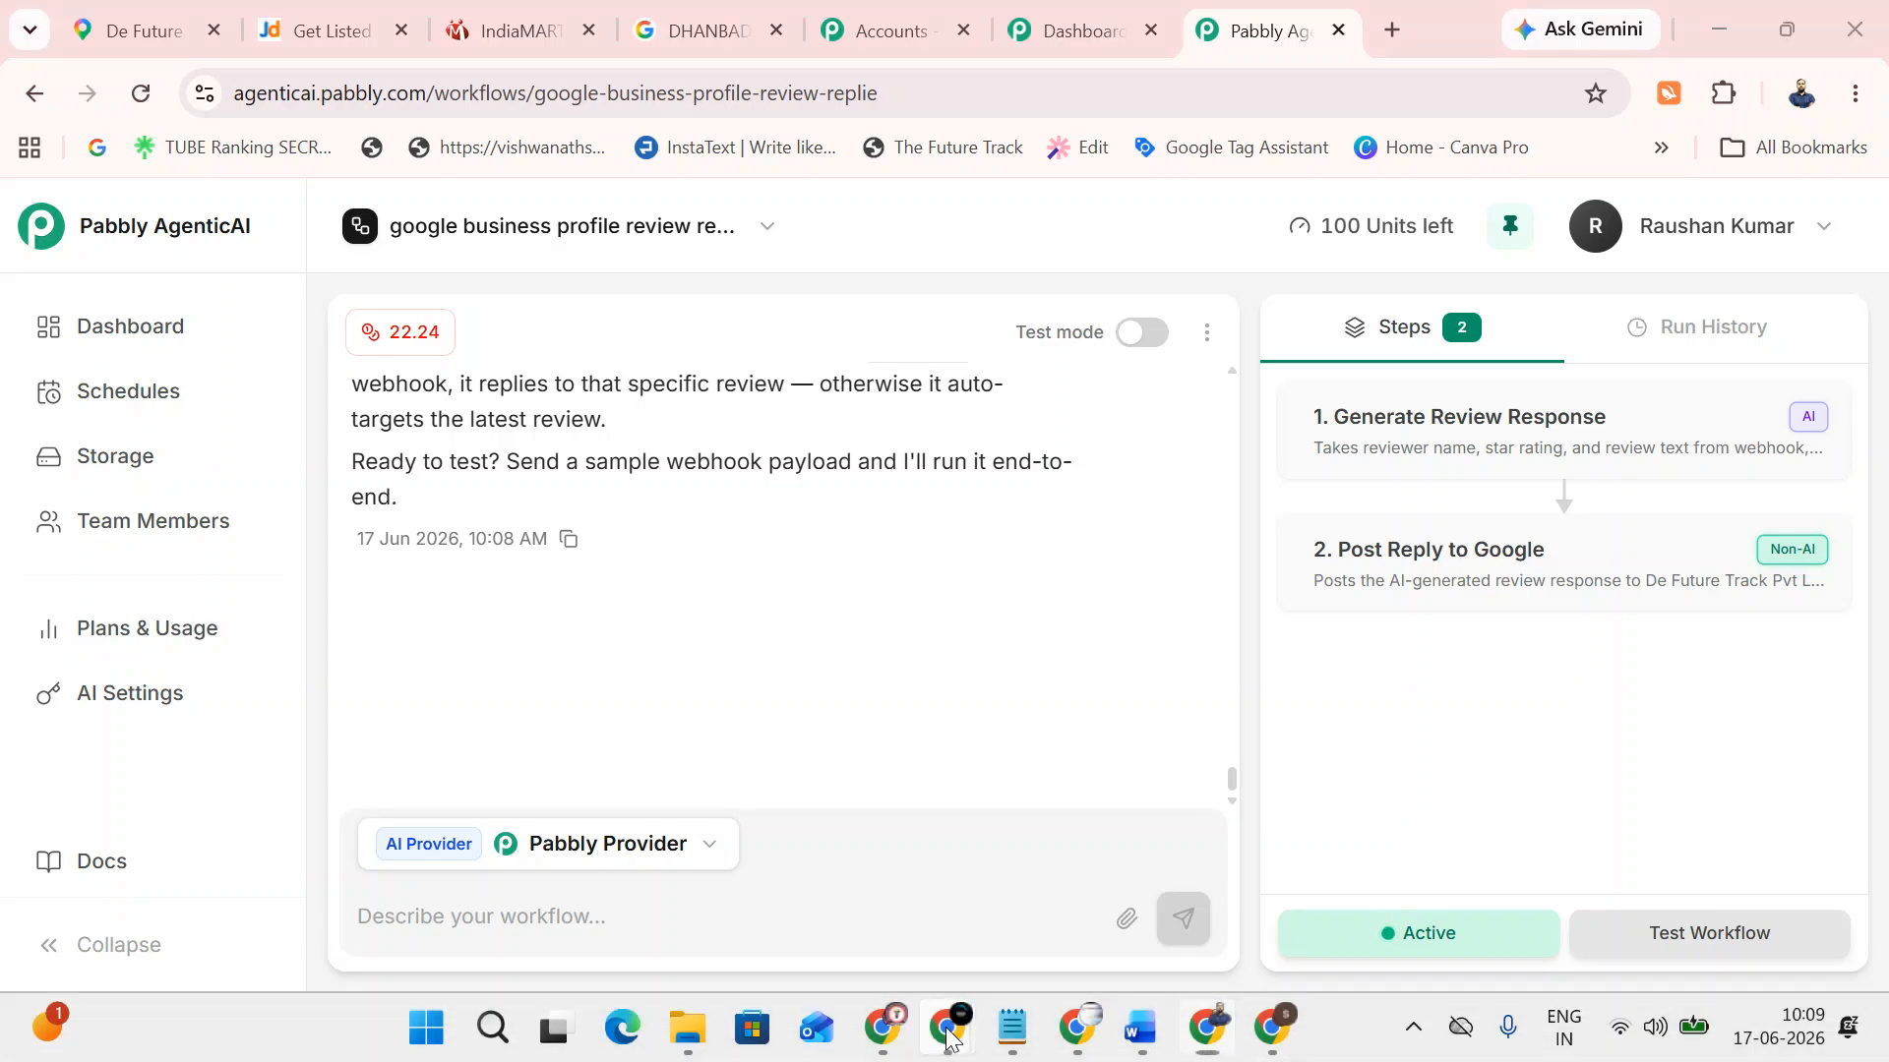
Switch to the ChatGPT conversation, read through the prompt for 4 & 5 star reviews and copy it
{"action": "mouse_move", "coordinate": [948, 1033]}
{"action": "left_click", "coordinate": [777, 885]}
{"action": "scroll", "coordinate": [578, 506], "scroll_direction": "up", "scroll_amount": 3}
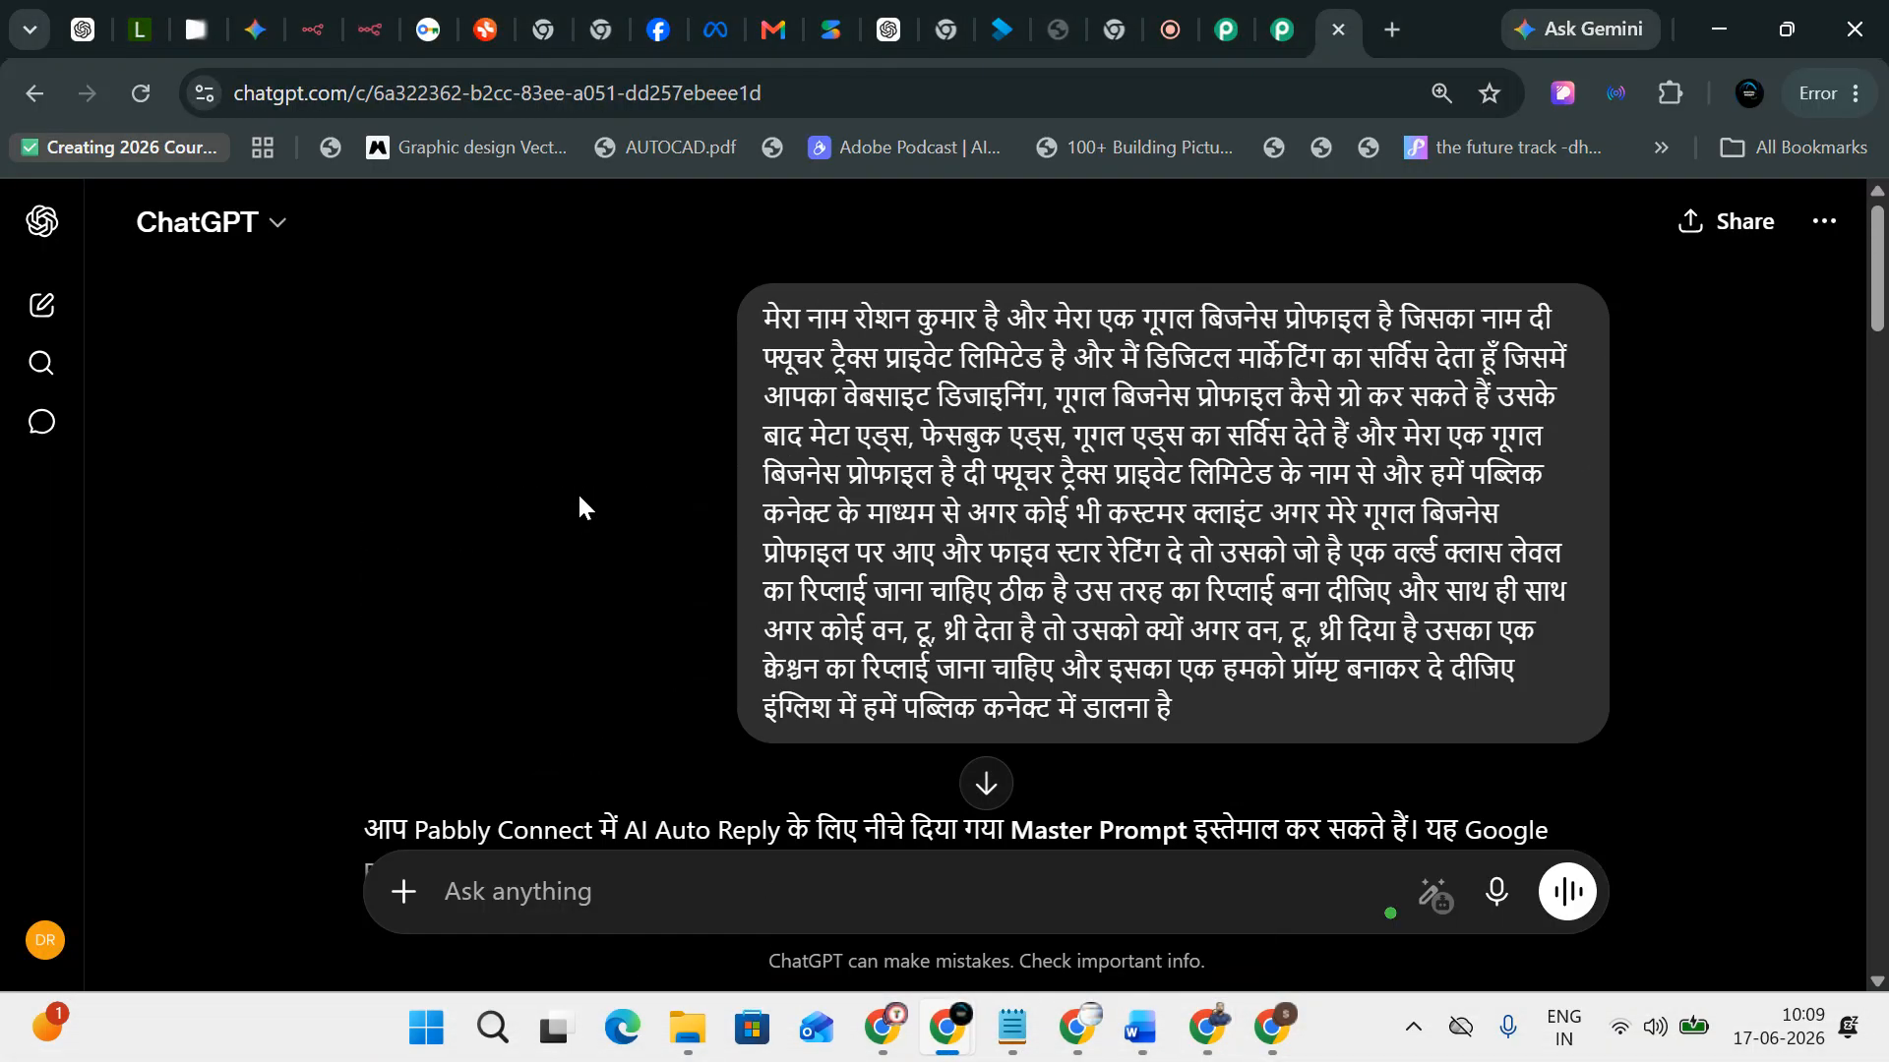
{"action": "scroll", "coordinate": [582, 499], "scroll_direction": "down", "scroll_amount": 8}
{"action": "scroll", "coordinate": [581, 499], "scroll_direction": "down", "scroll_amount": 4}
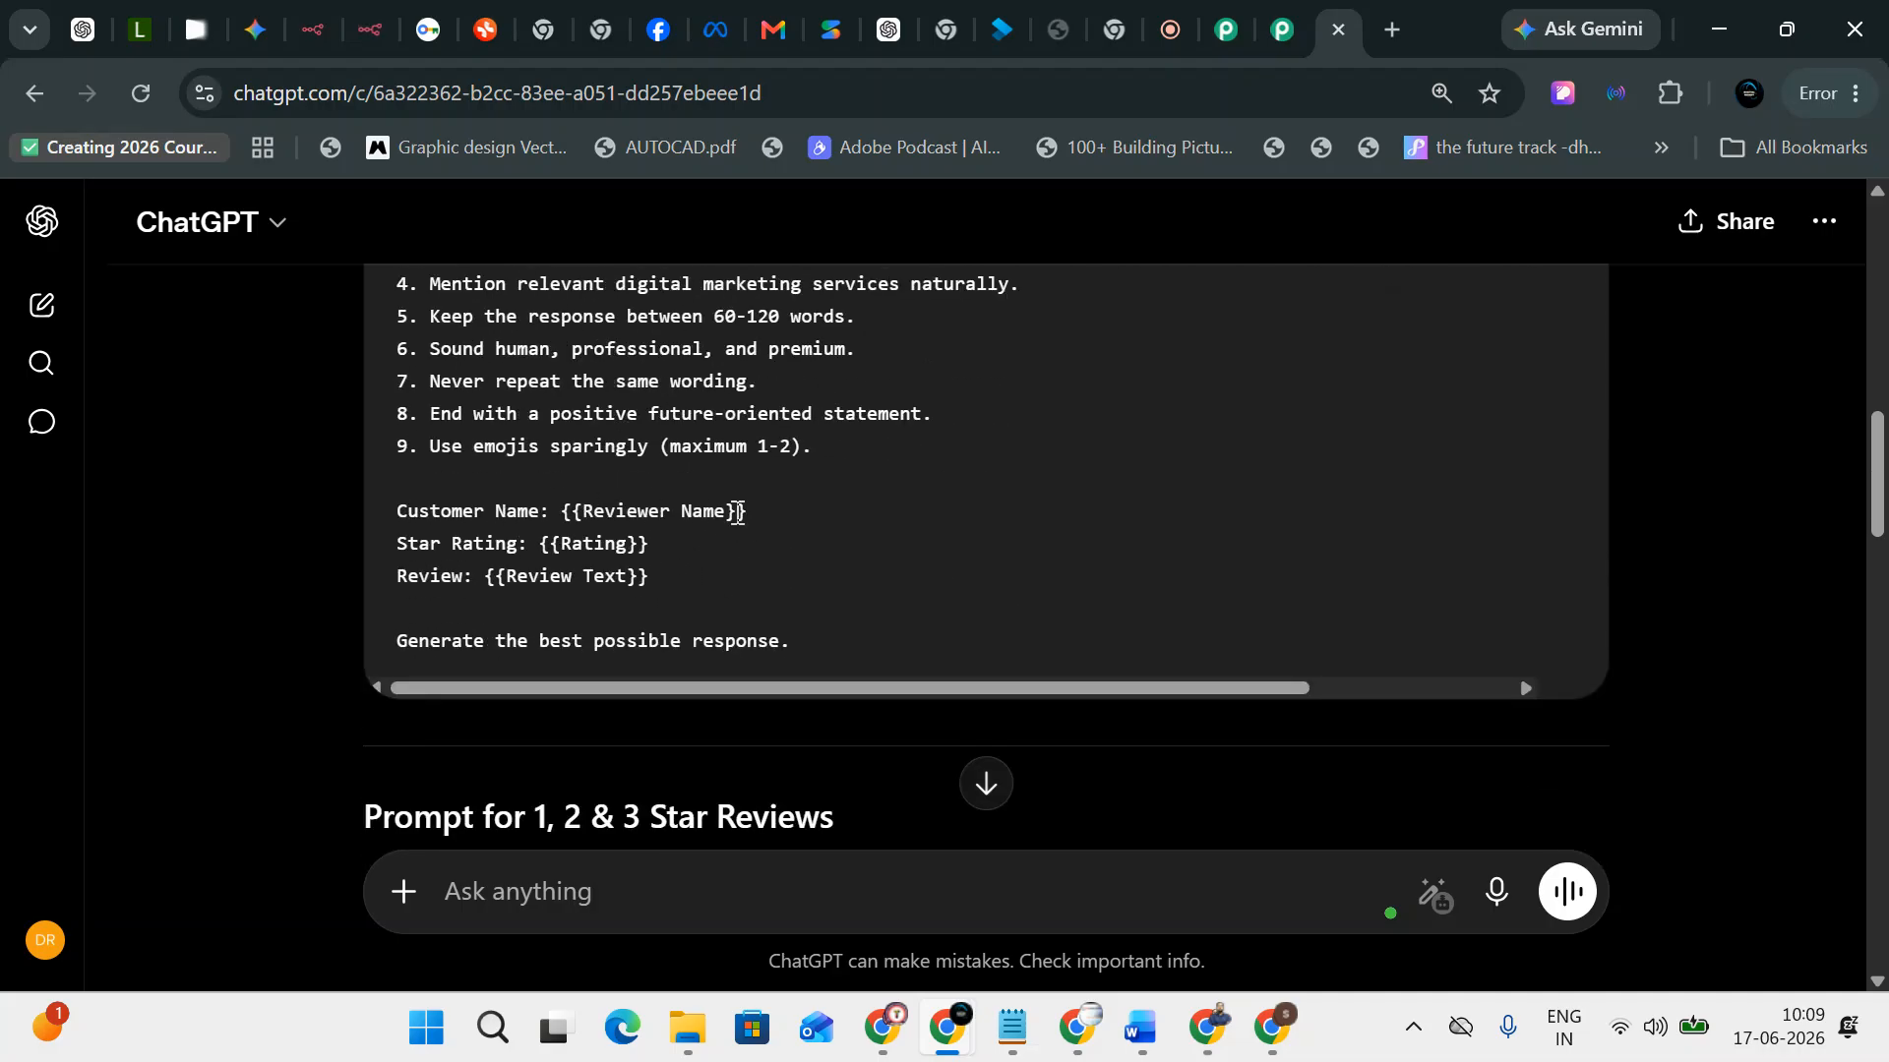
{"action": "scroll", "coordinate": [754, 511], "scroll_direction": "up", "scroll_amount": 7}
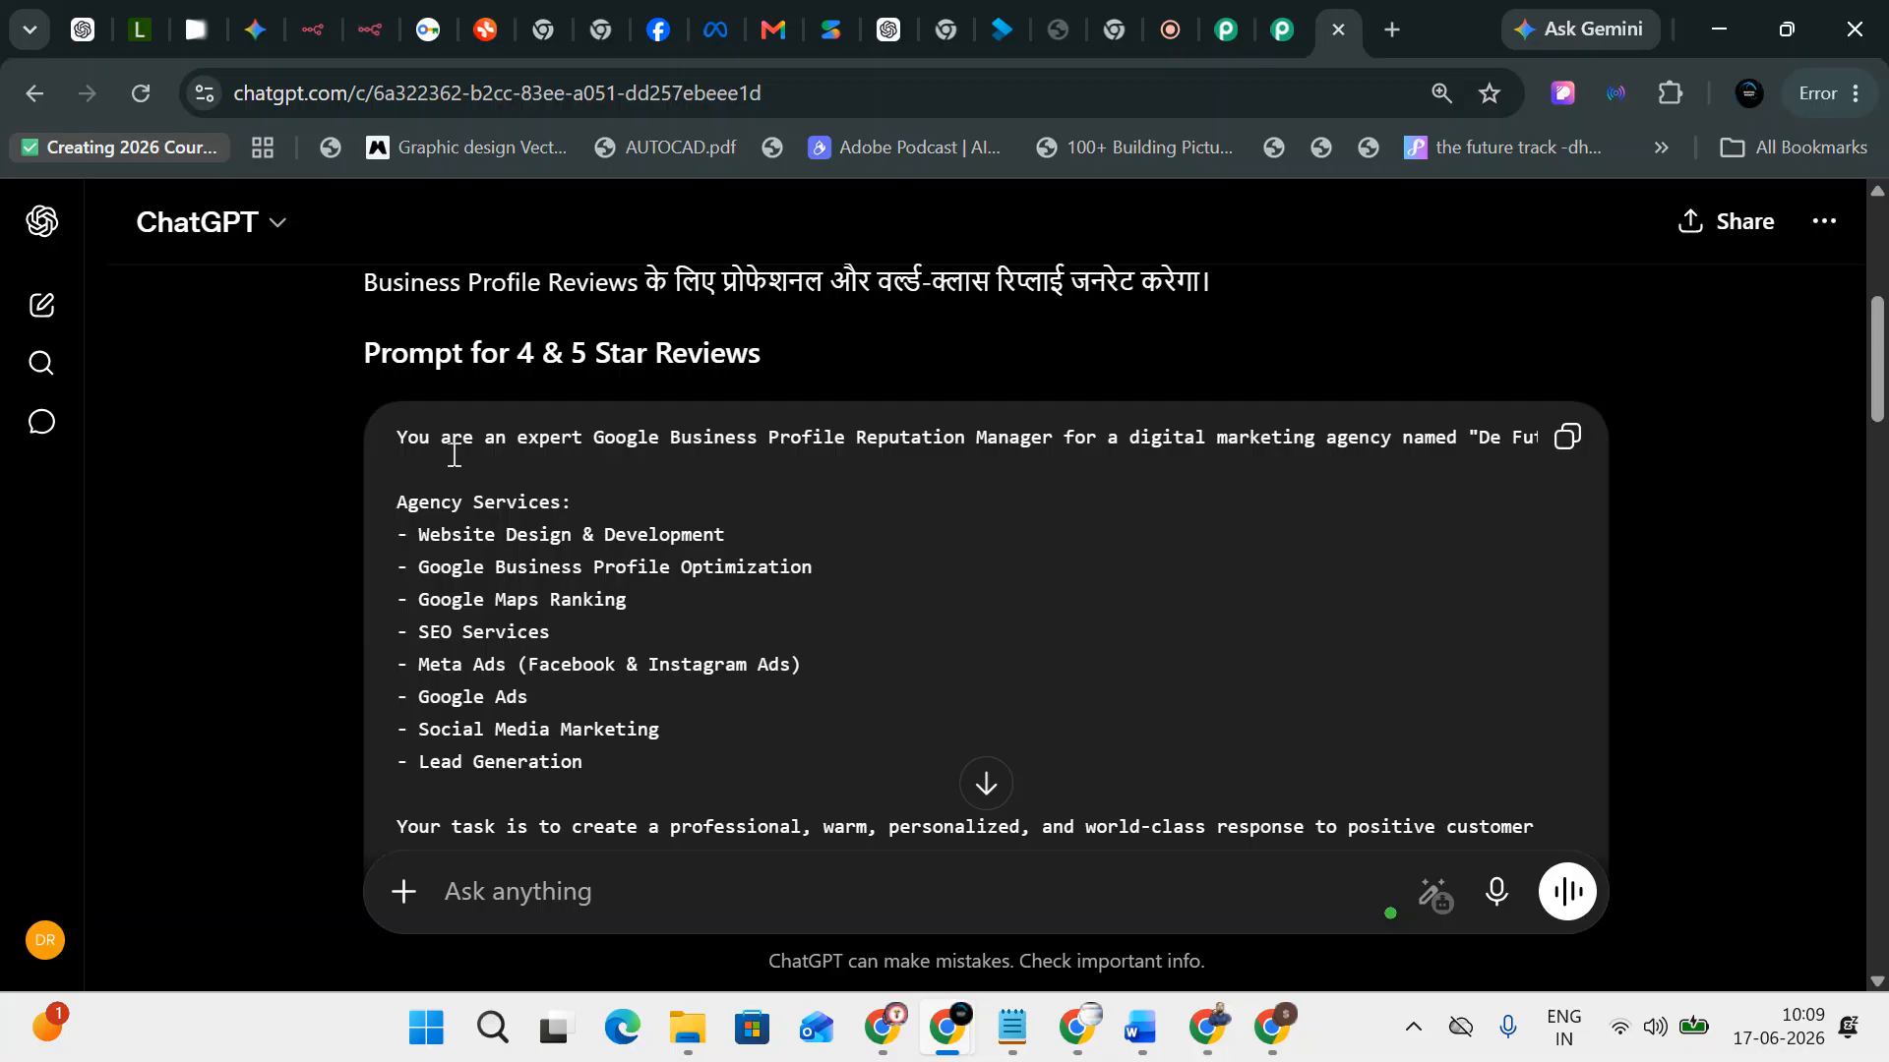
{"action": "scroll", "coordinate": [954, 518], "scroll_direction": "down", "scroll_amount": 3}
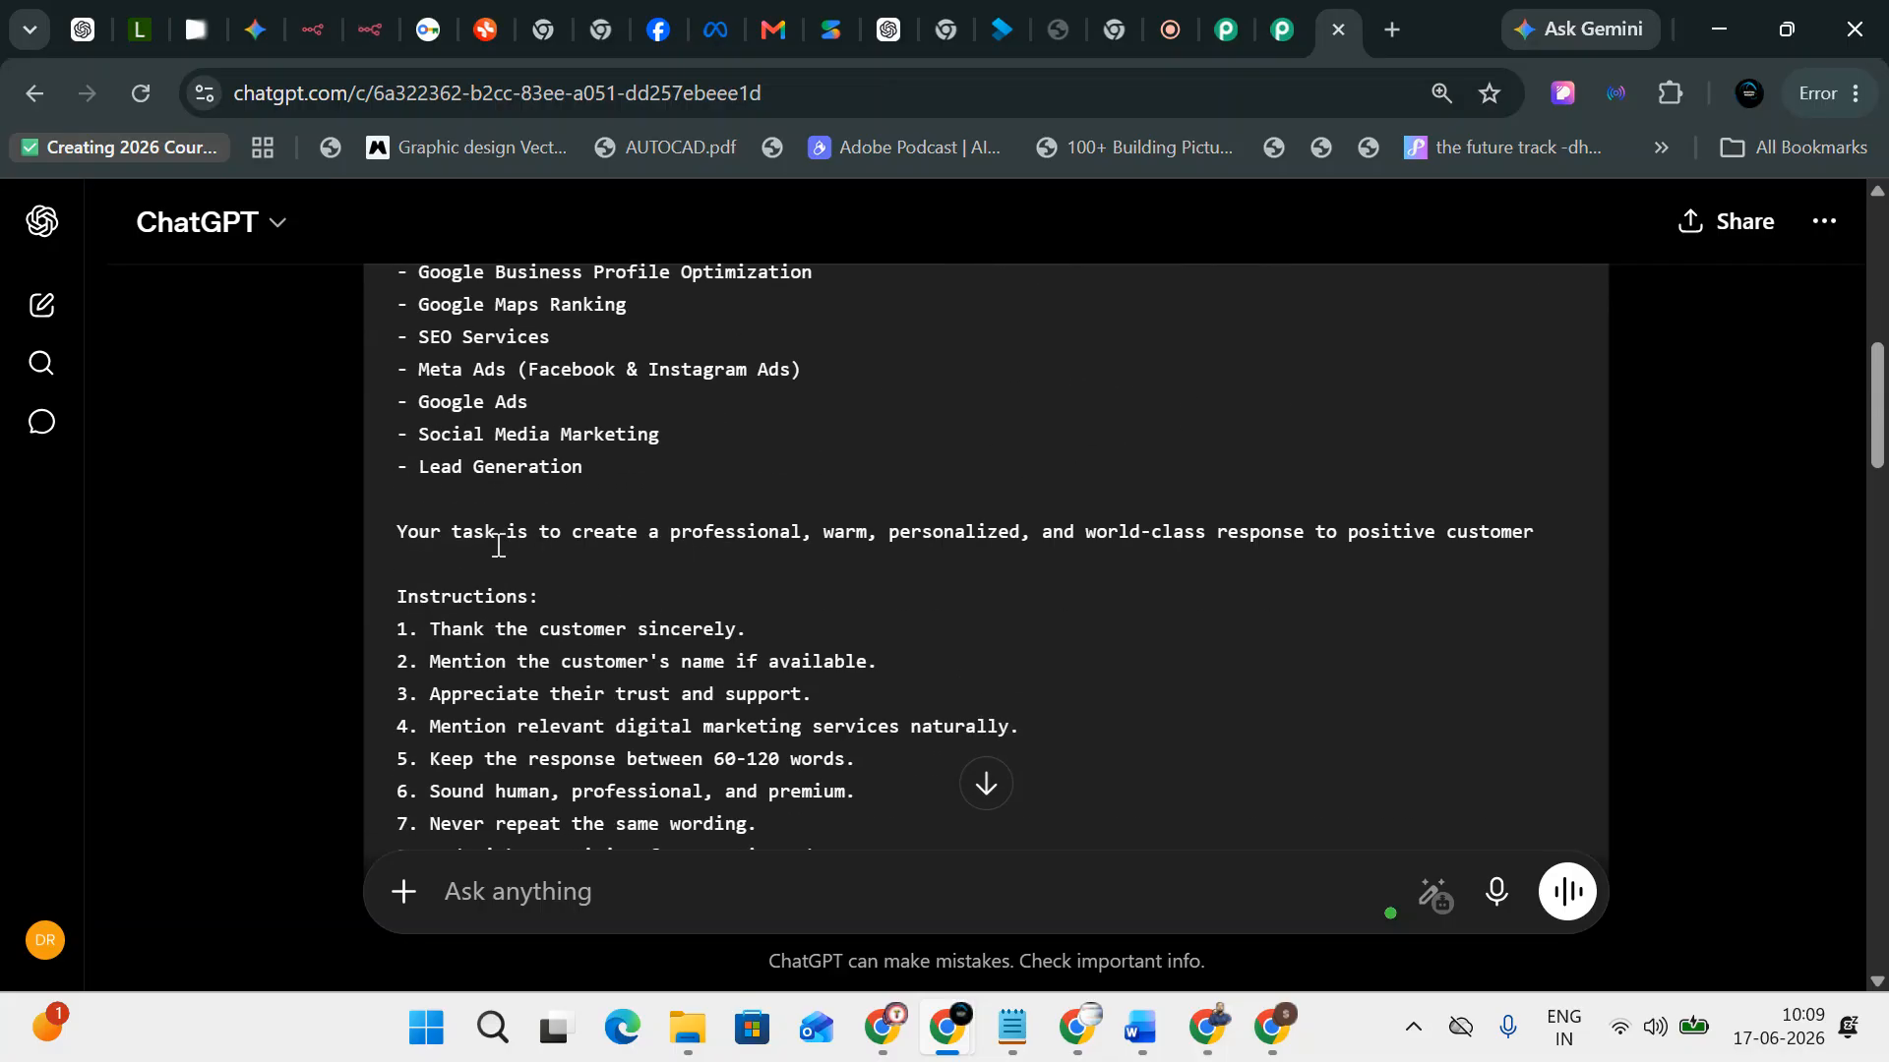
{"action": "scroll", "coordinate": [1030, 540], "scroll_direction": "down", "scroll_amount": 3}
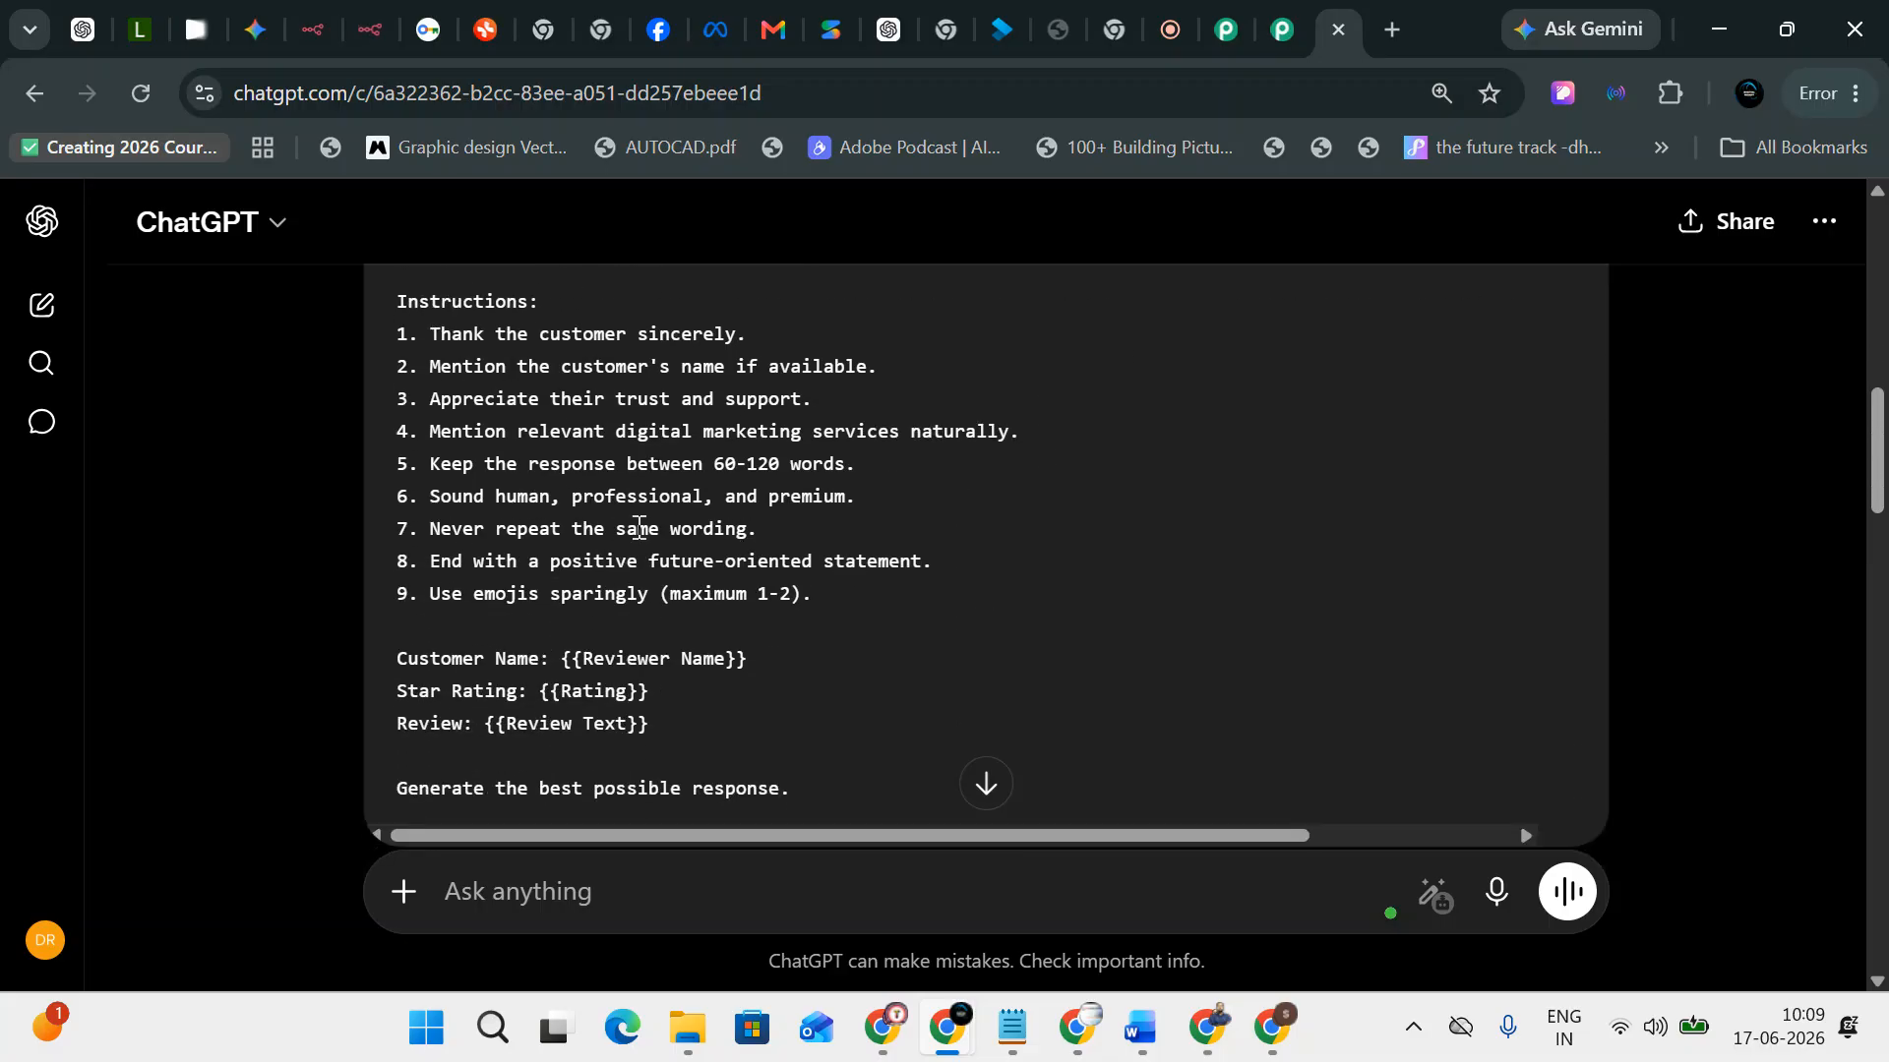
{"action": "scroll", "coordinate": [1492, 547], "scroll_direction": "up", "scroll_amount": 6}
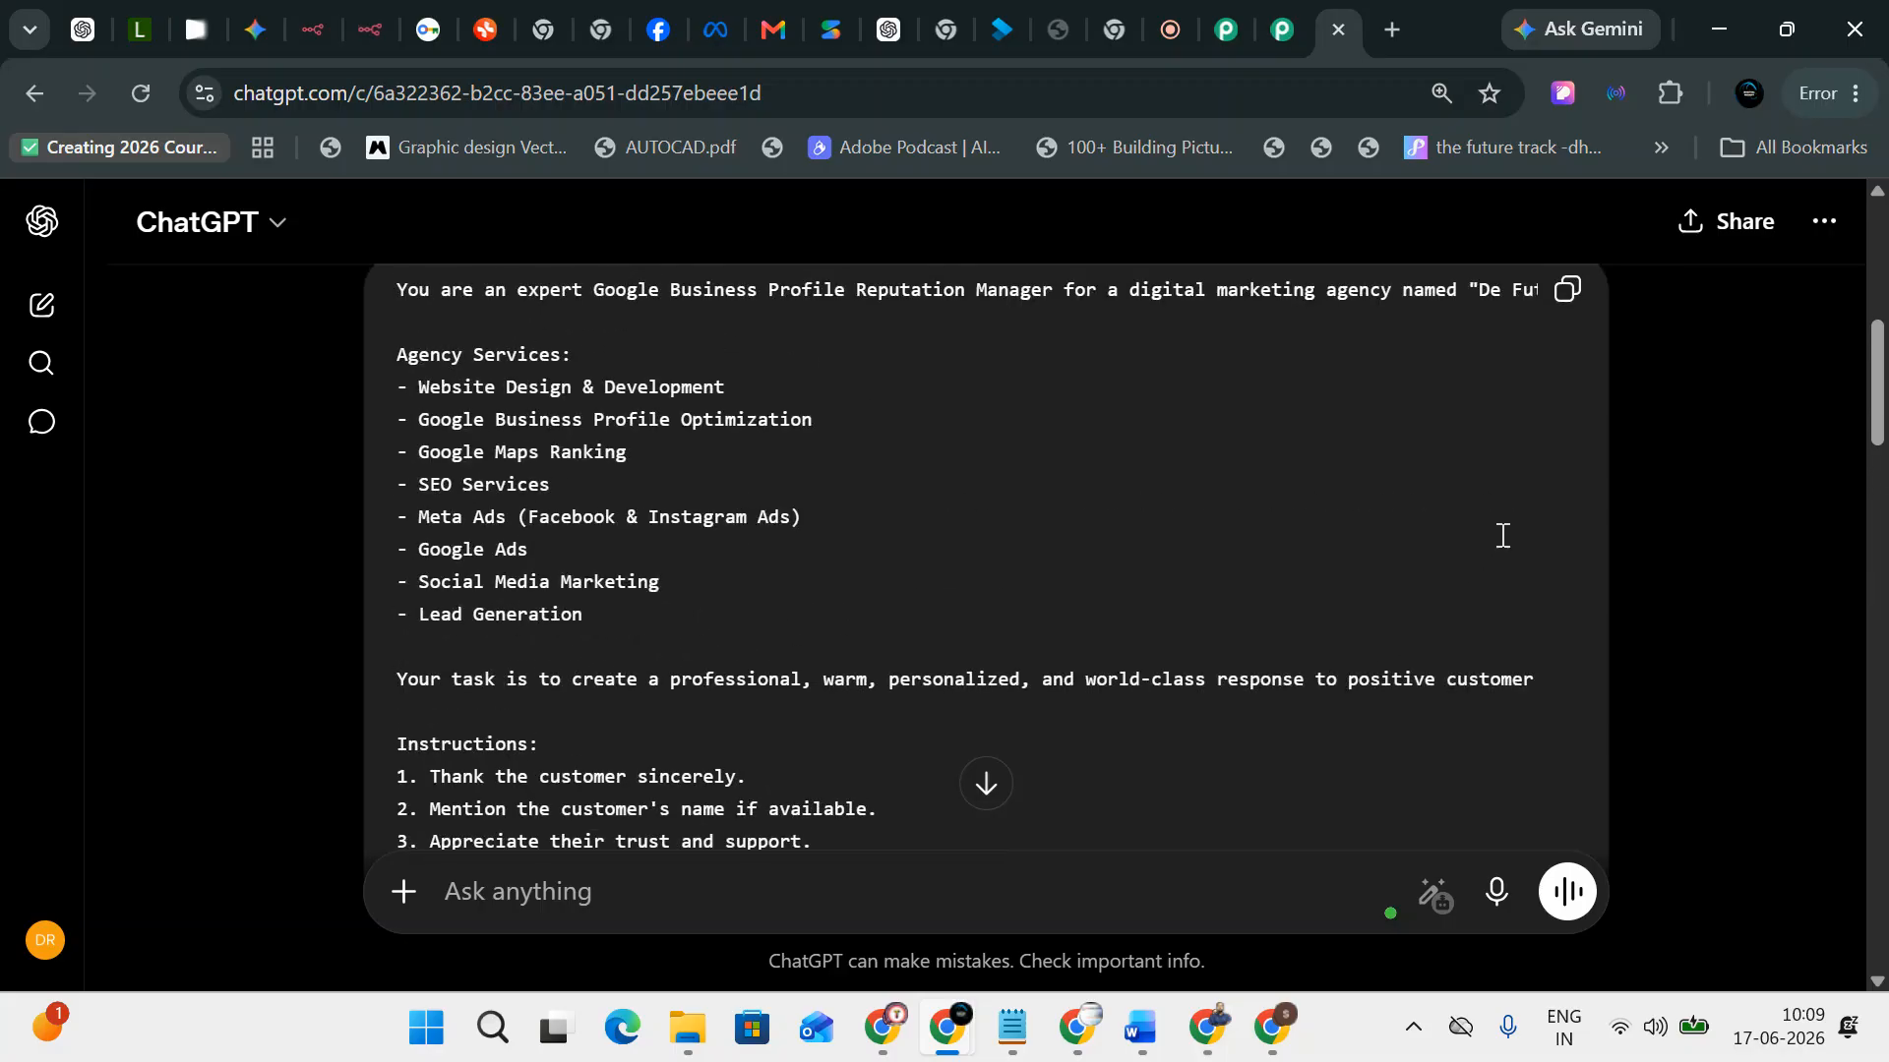
{"action": "left_click", "coordinate": [1564, 440]}
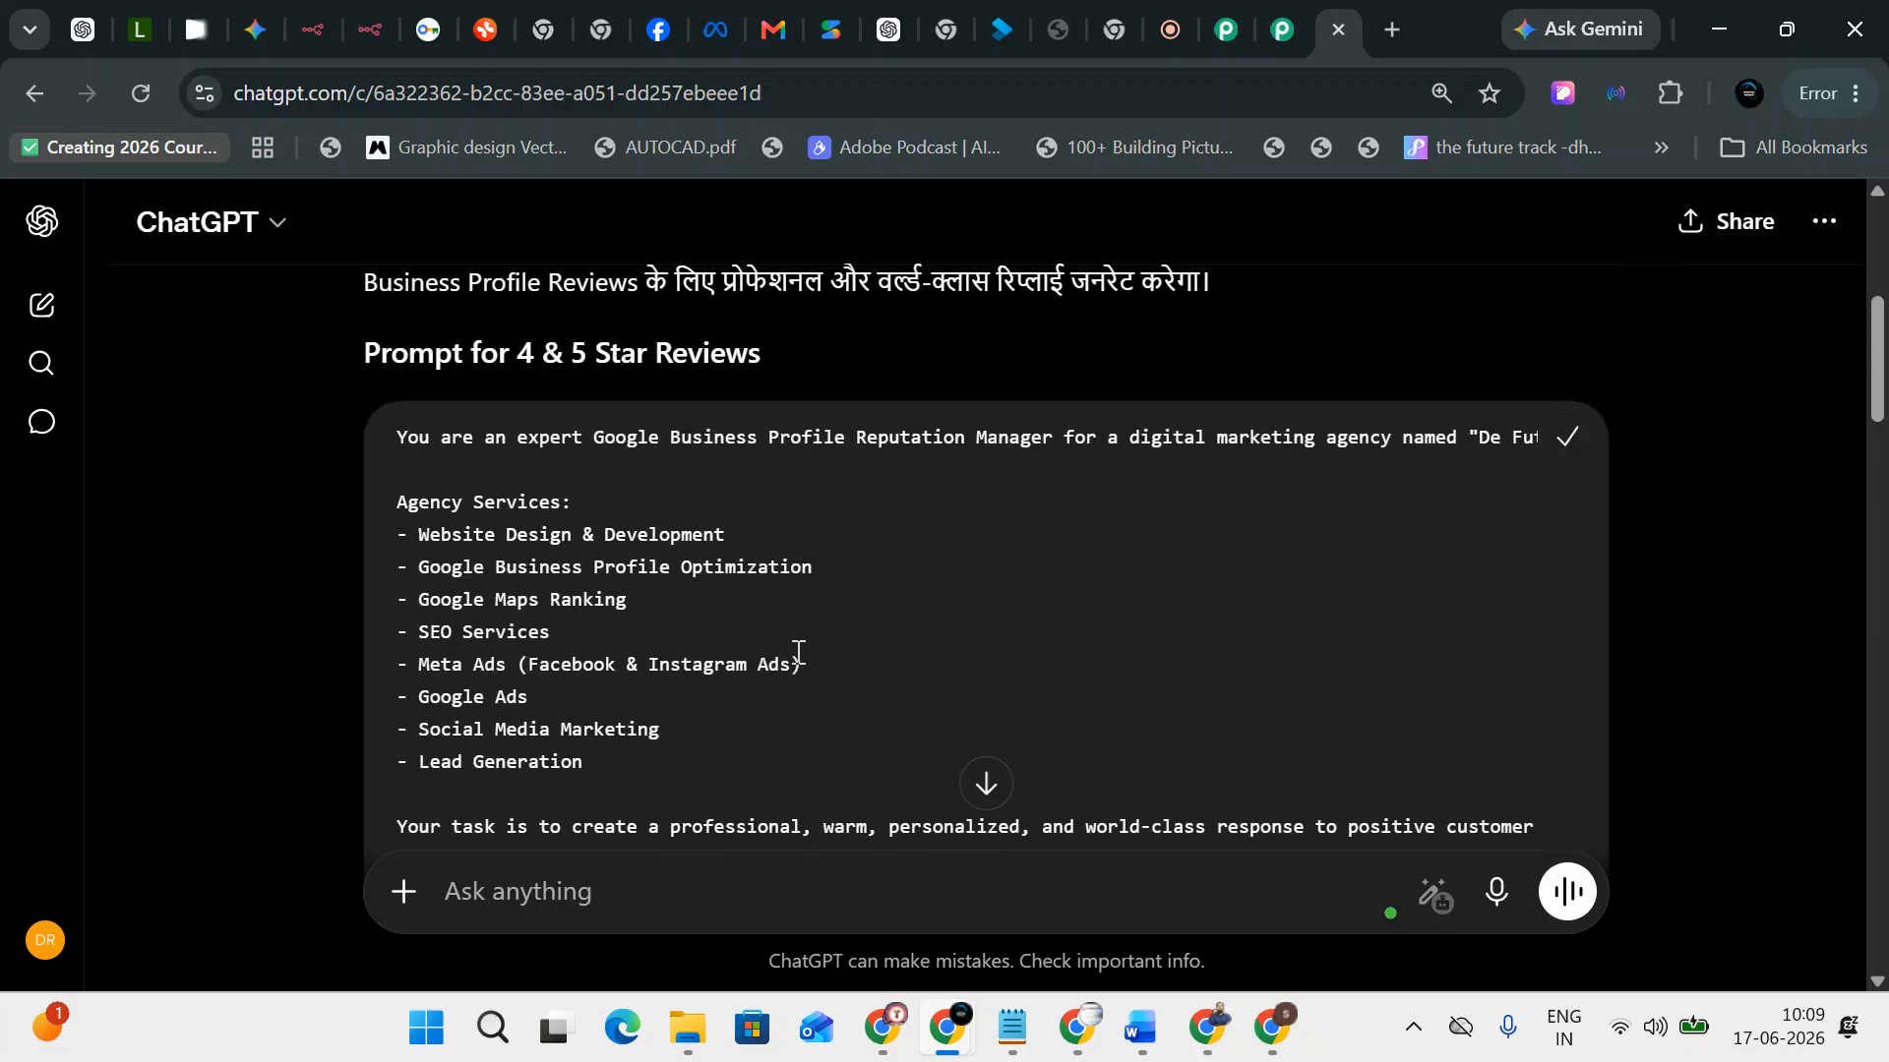
Return to Pabbly AgenticAI and send the agent the copied 4 & 5 star review prompt
{"action": "key", "text": "alt+Tab"}
{"action": "left_click", "coordinate": [590, 929]}
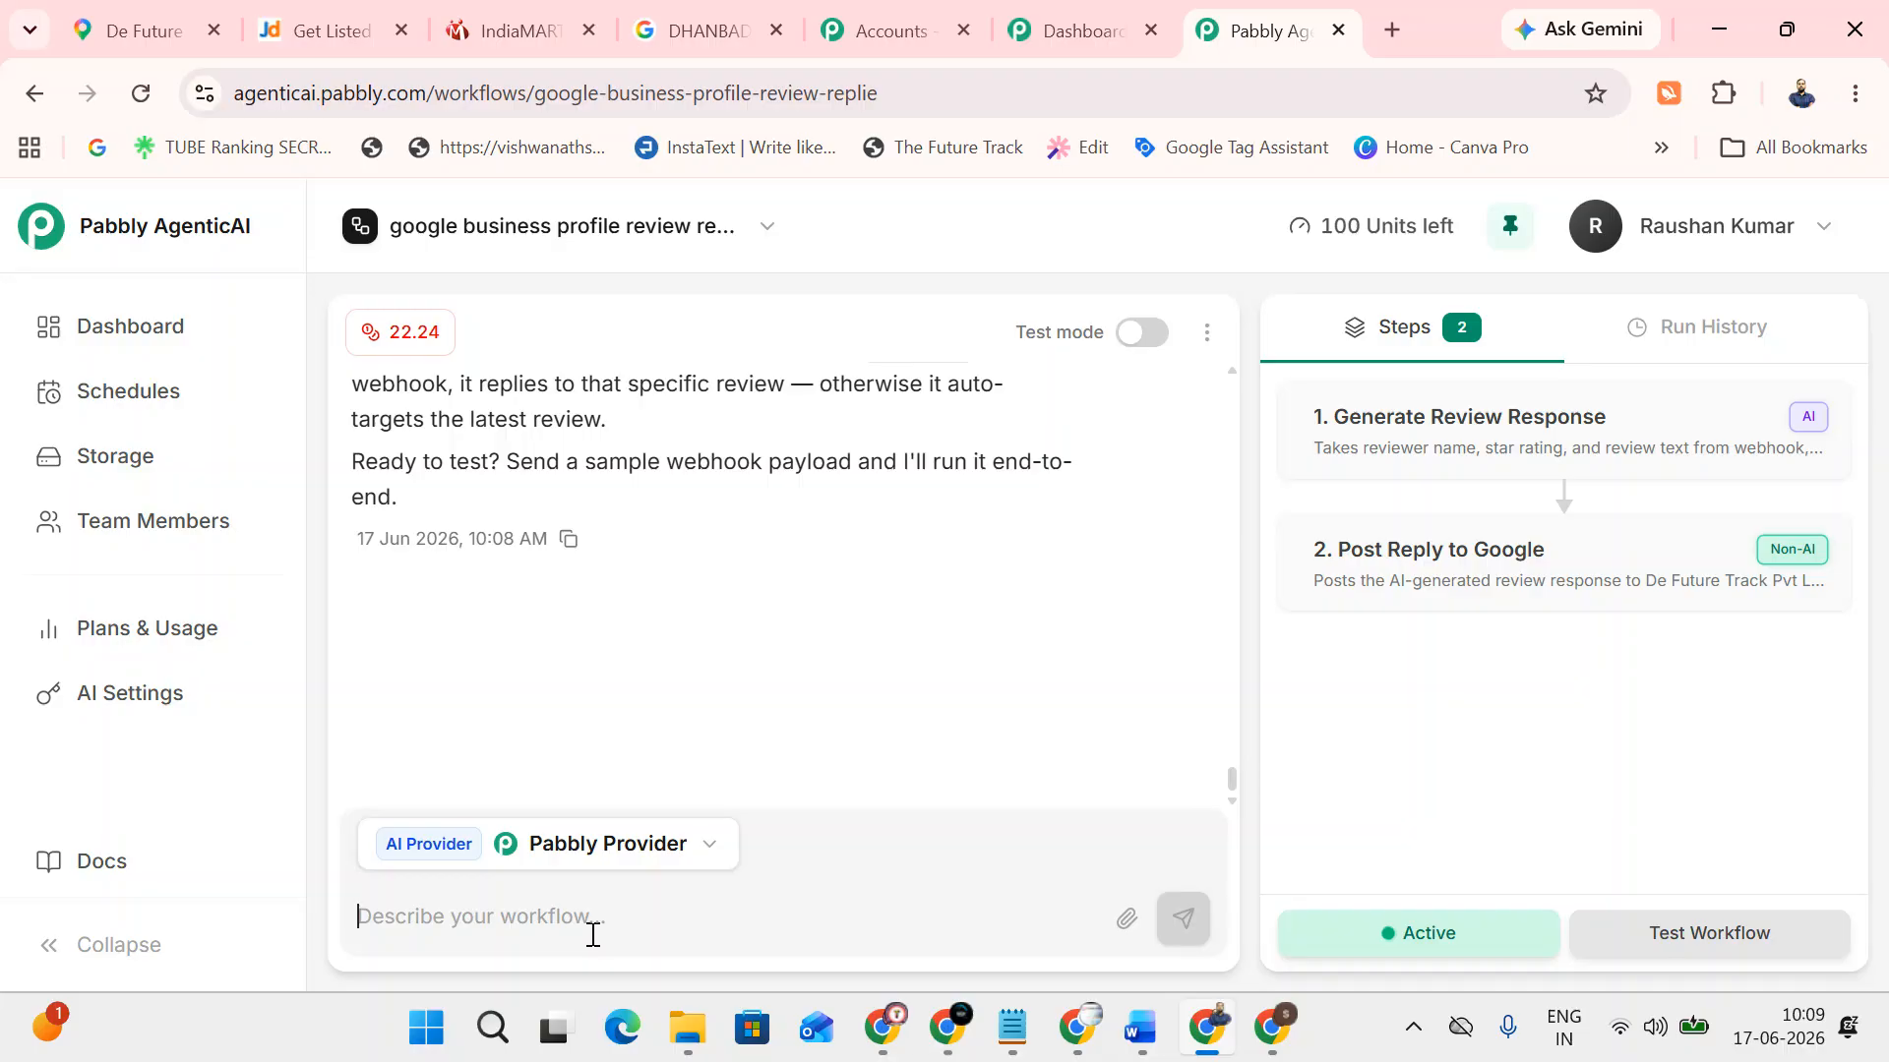
{"action": "key", "text": "ctrl+v"}
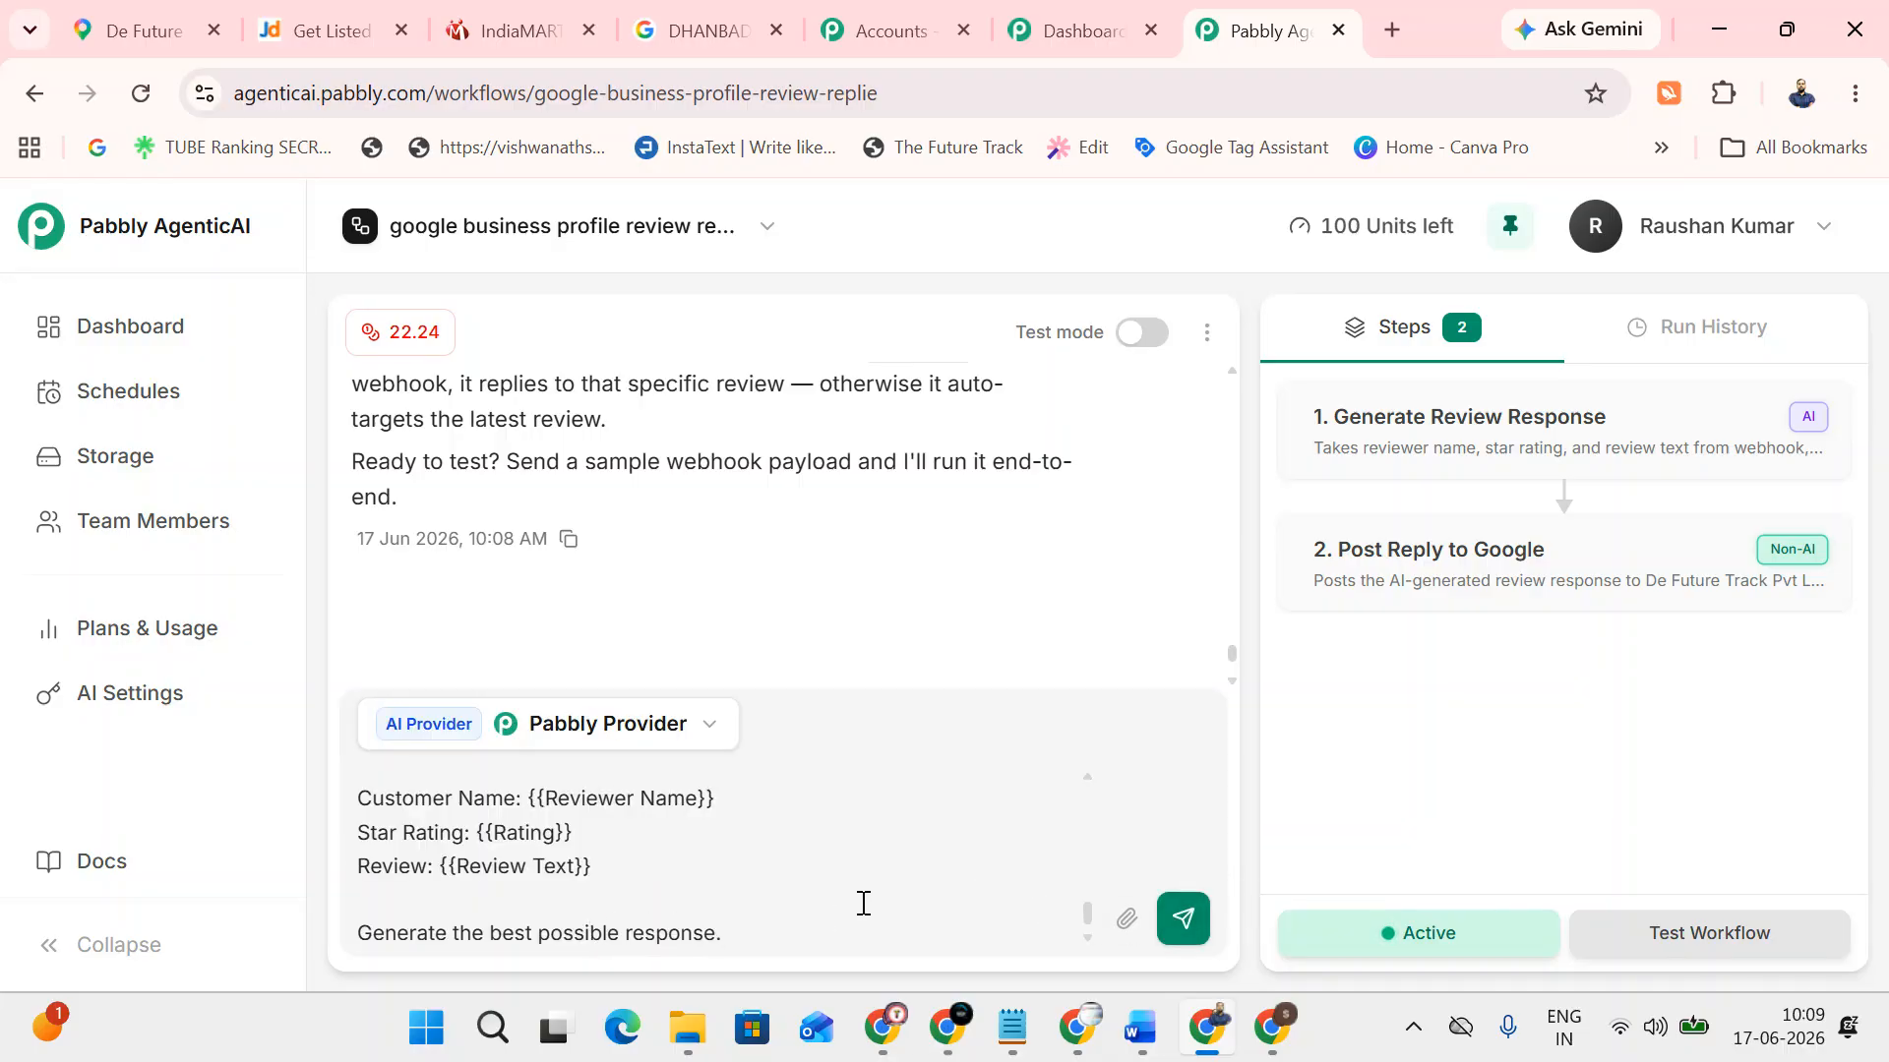
{"action": "scroll", "coordinate": [866, 910], "scroll_direction": "down", "scroll_amount": 1}
{"action": "left_click", "coordinate": [1180, 920]}
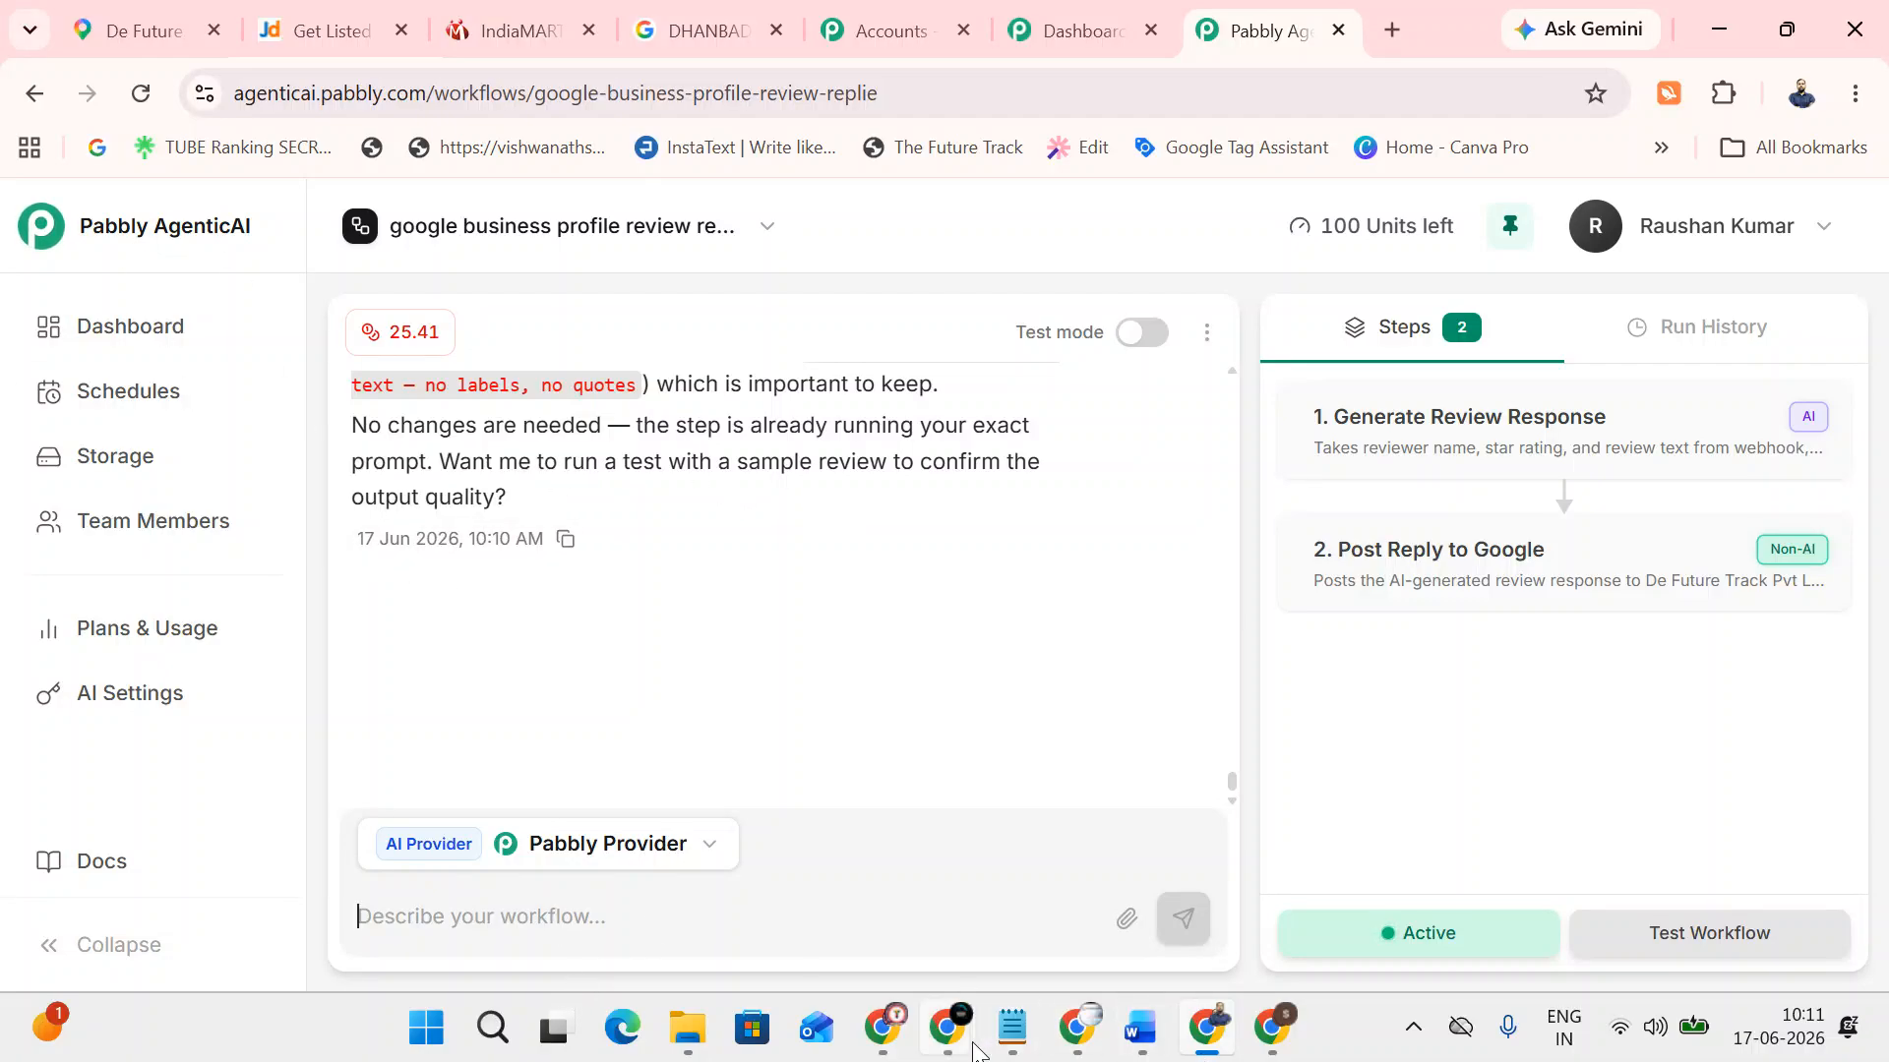
Switch to the ChatGPT conversation and copy the prompt for 1, 2 & 3 star reviews
{"action": "mouse_move", "coordinate": [954, 1038]}
{"action": "left_click", "coordinate": [816, 931]}
{"action": "scroll", "coordinate": [750, 688], "scroll_direction": "down", "scroll_amount": 10}
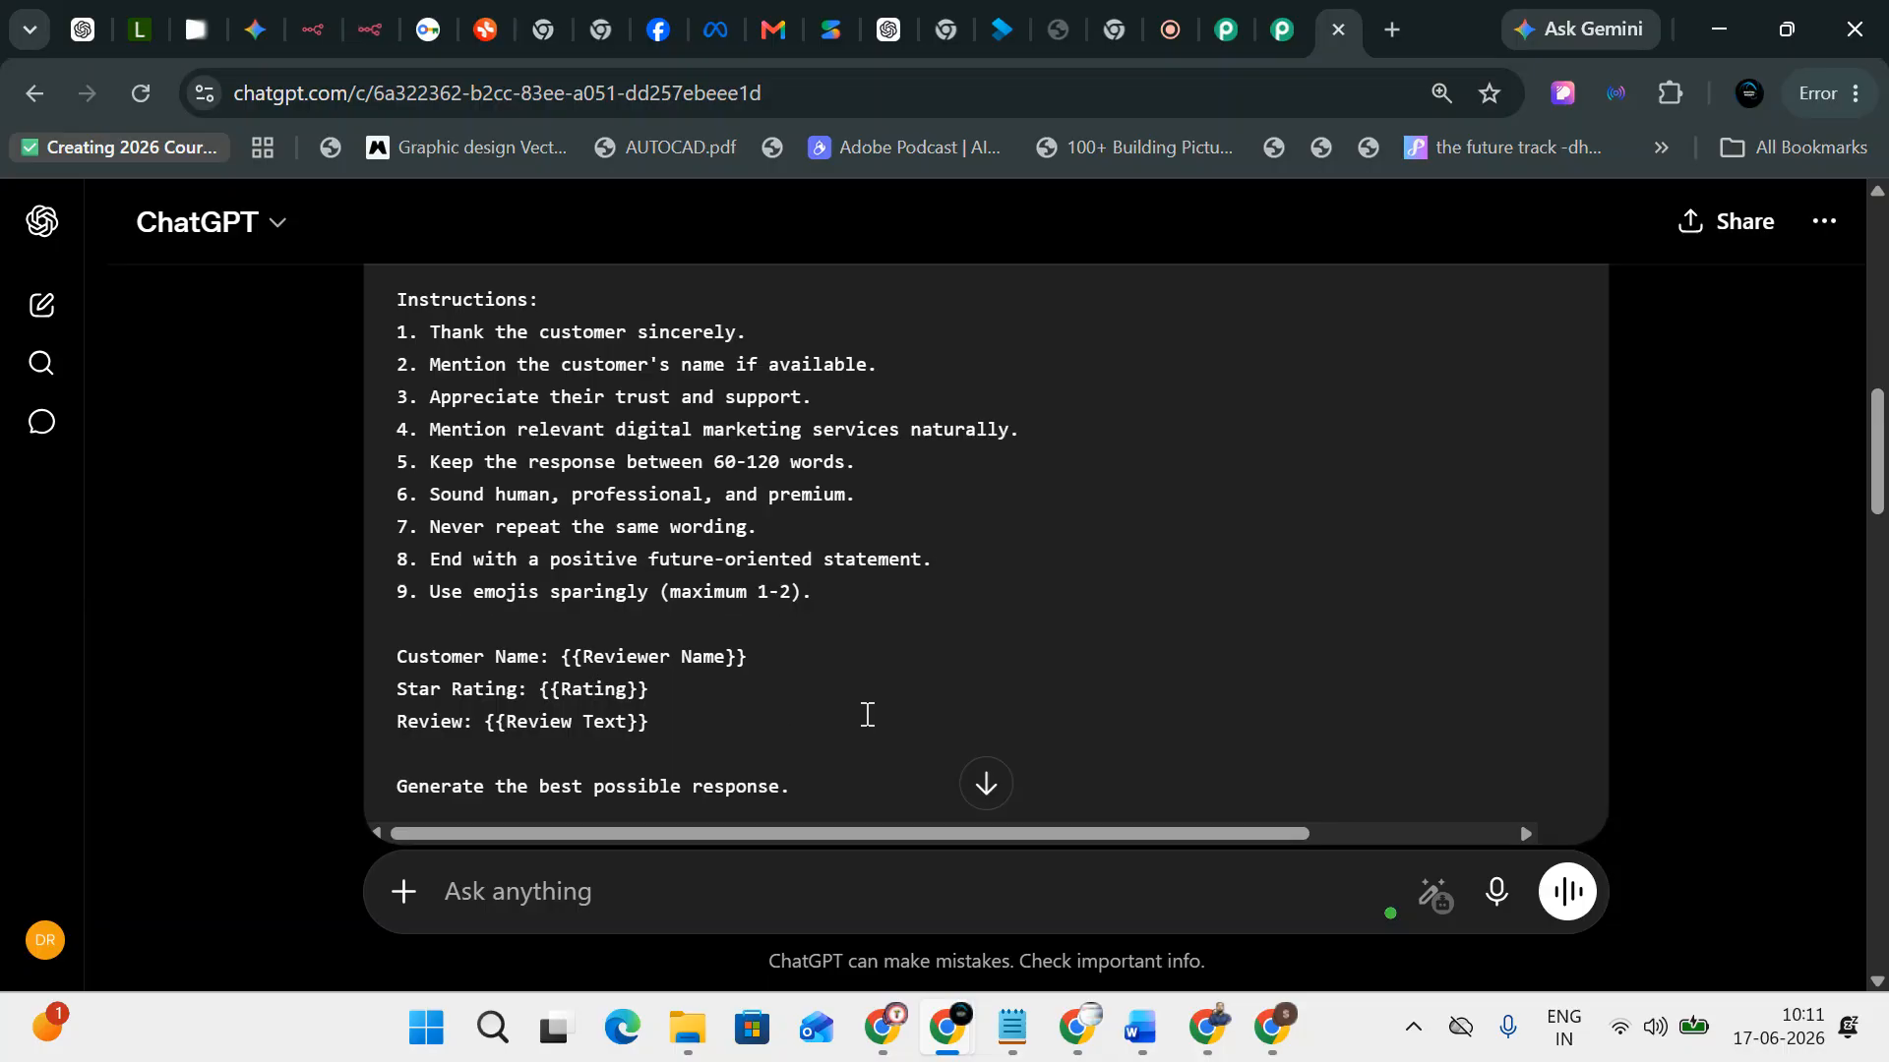
{"action": "left_click", "coordinate": [1566, 457]}
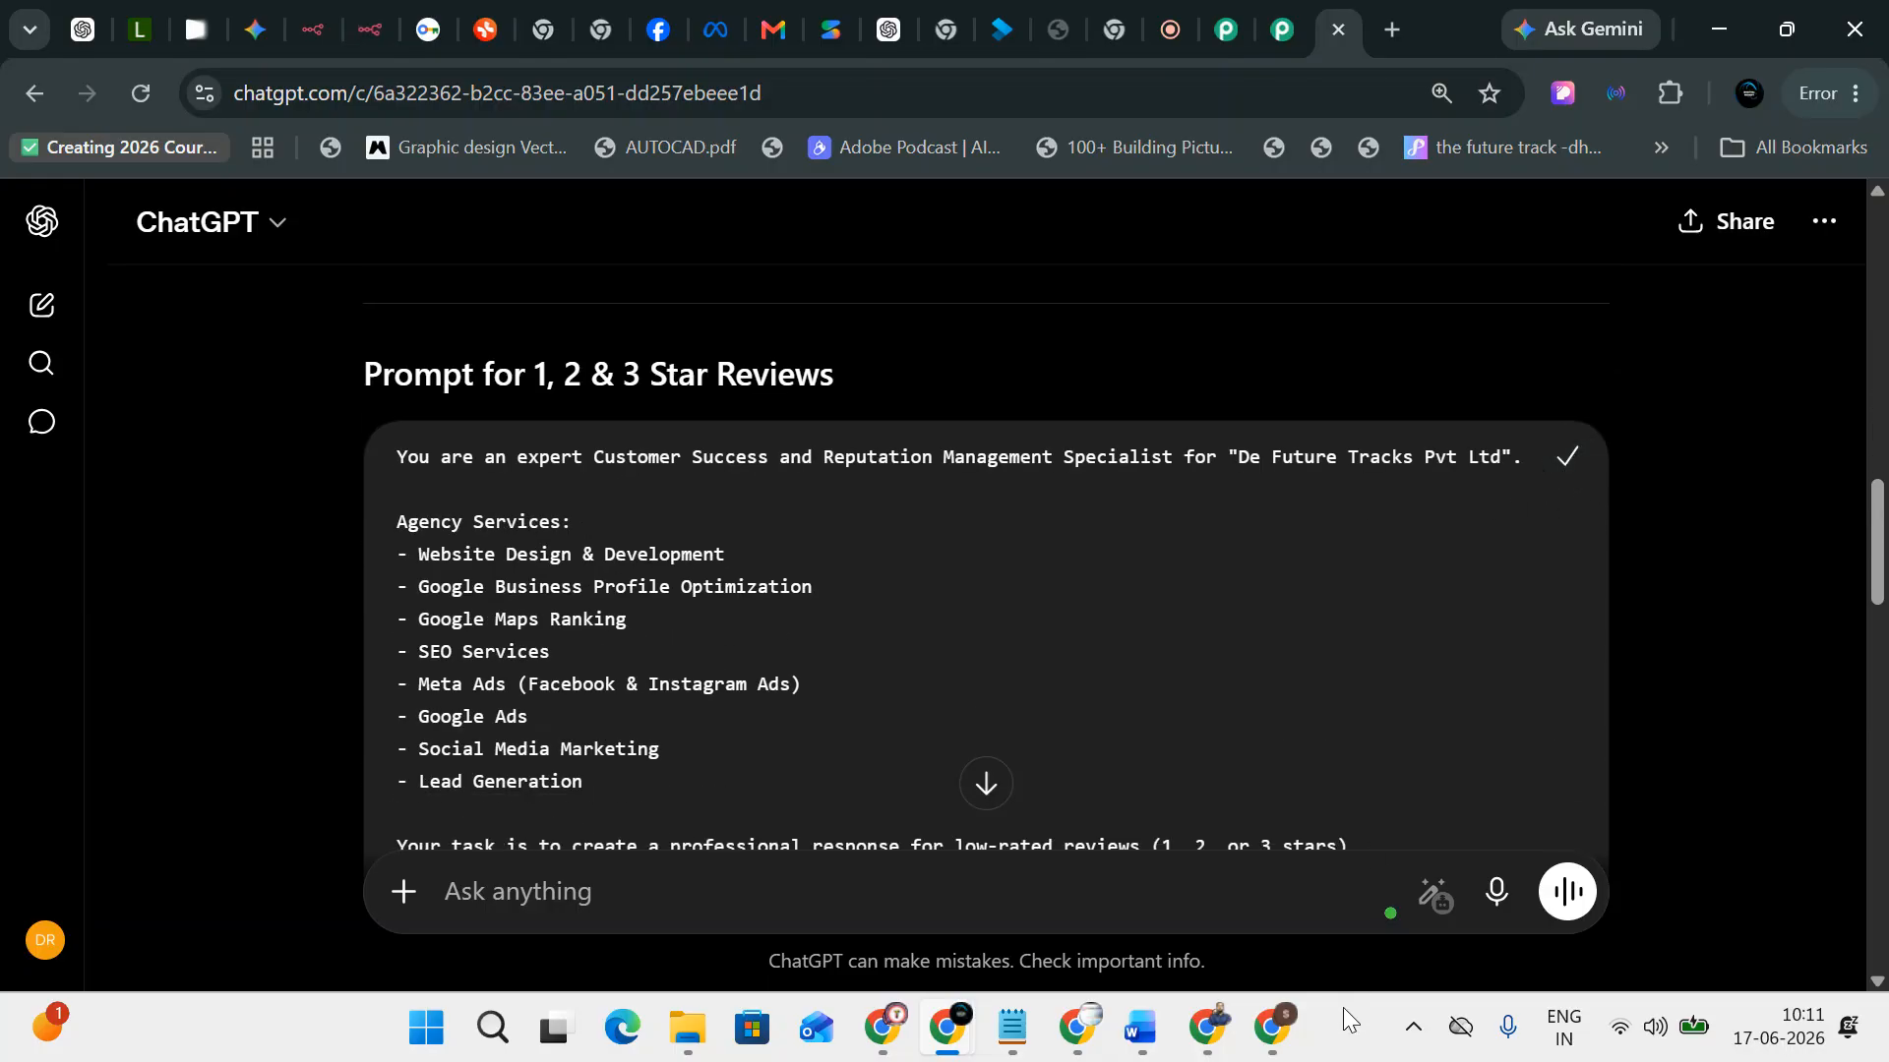
Go back to Pabbly AgenticAI and send the agent the copied 1, 2 & 3 star review prompt
{"action": "left_click", "coordinate": [1291, 1038]}
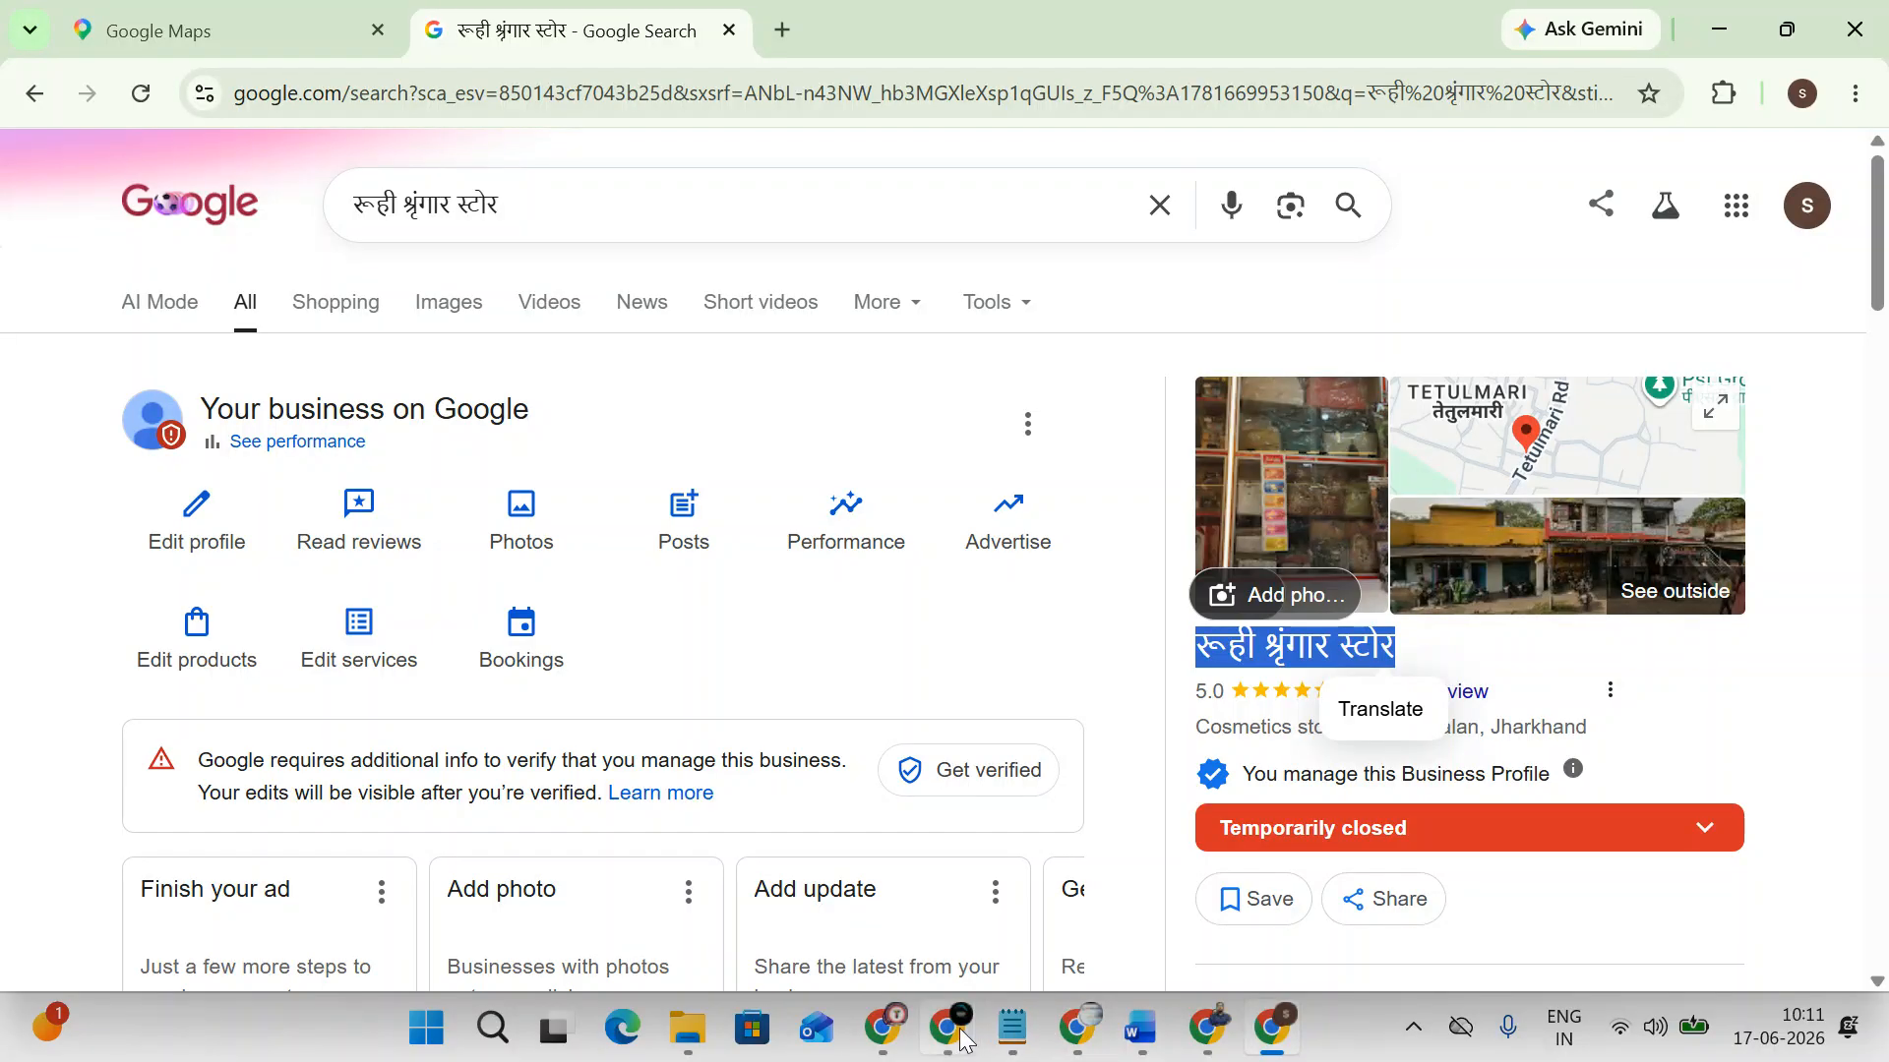
{"action": "mouse_move", "coordinate": [962, 1039]}
{"action": "left_click", "coordinate": [1196, 1026]}
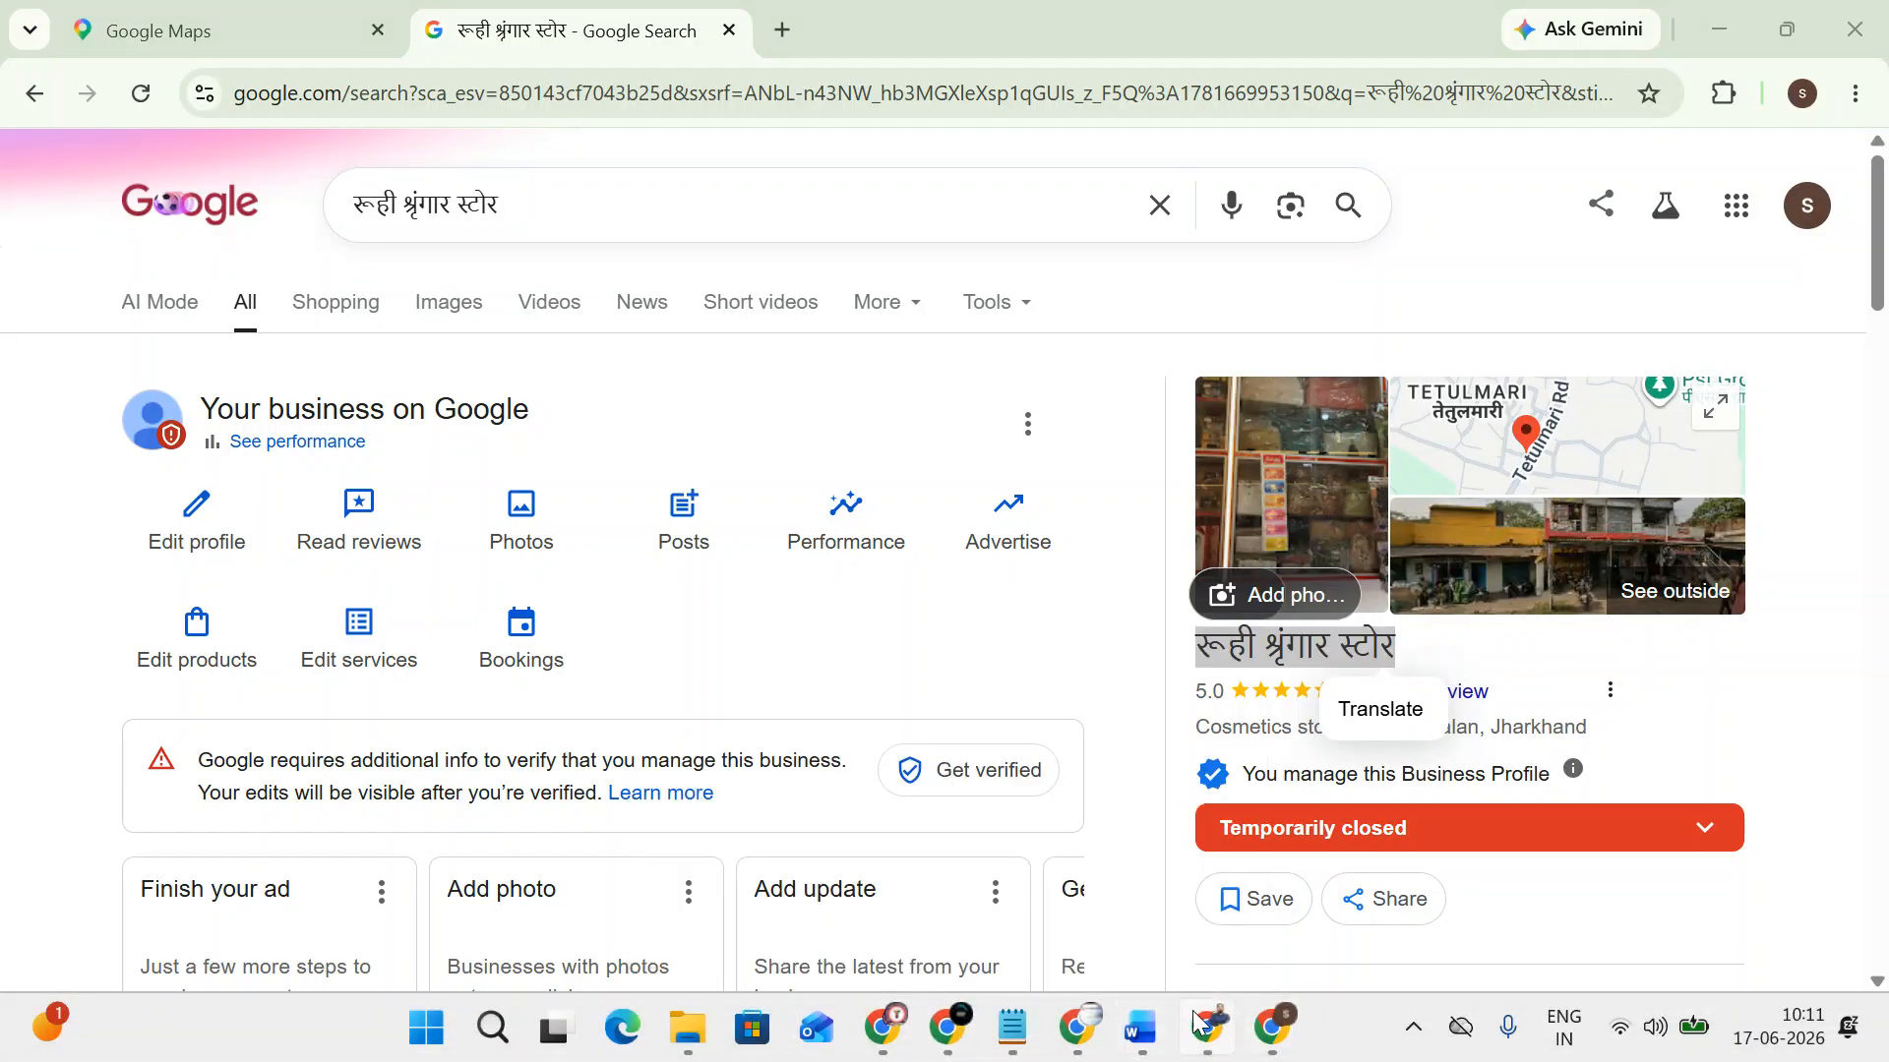
{"action": "left_click", "coordinate": [705, 923]}
{"action": "key", "text": "ctrl+v"}
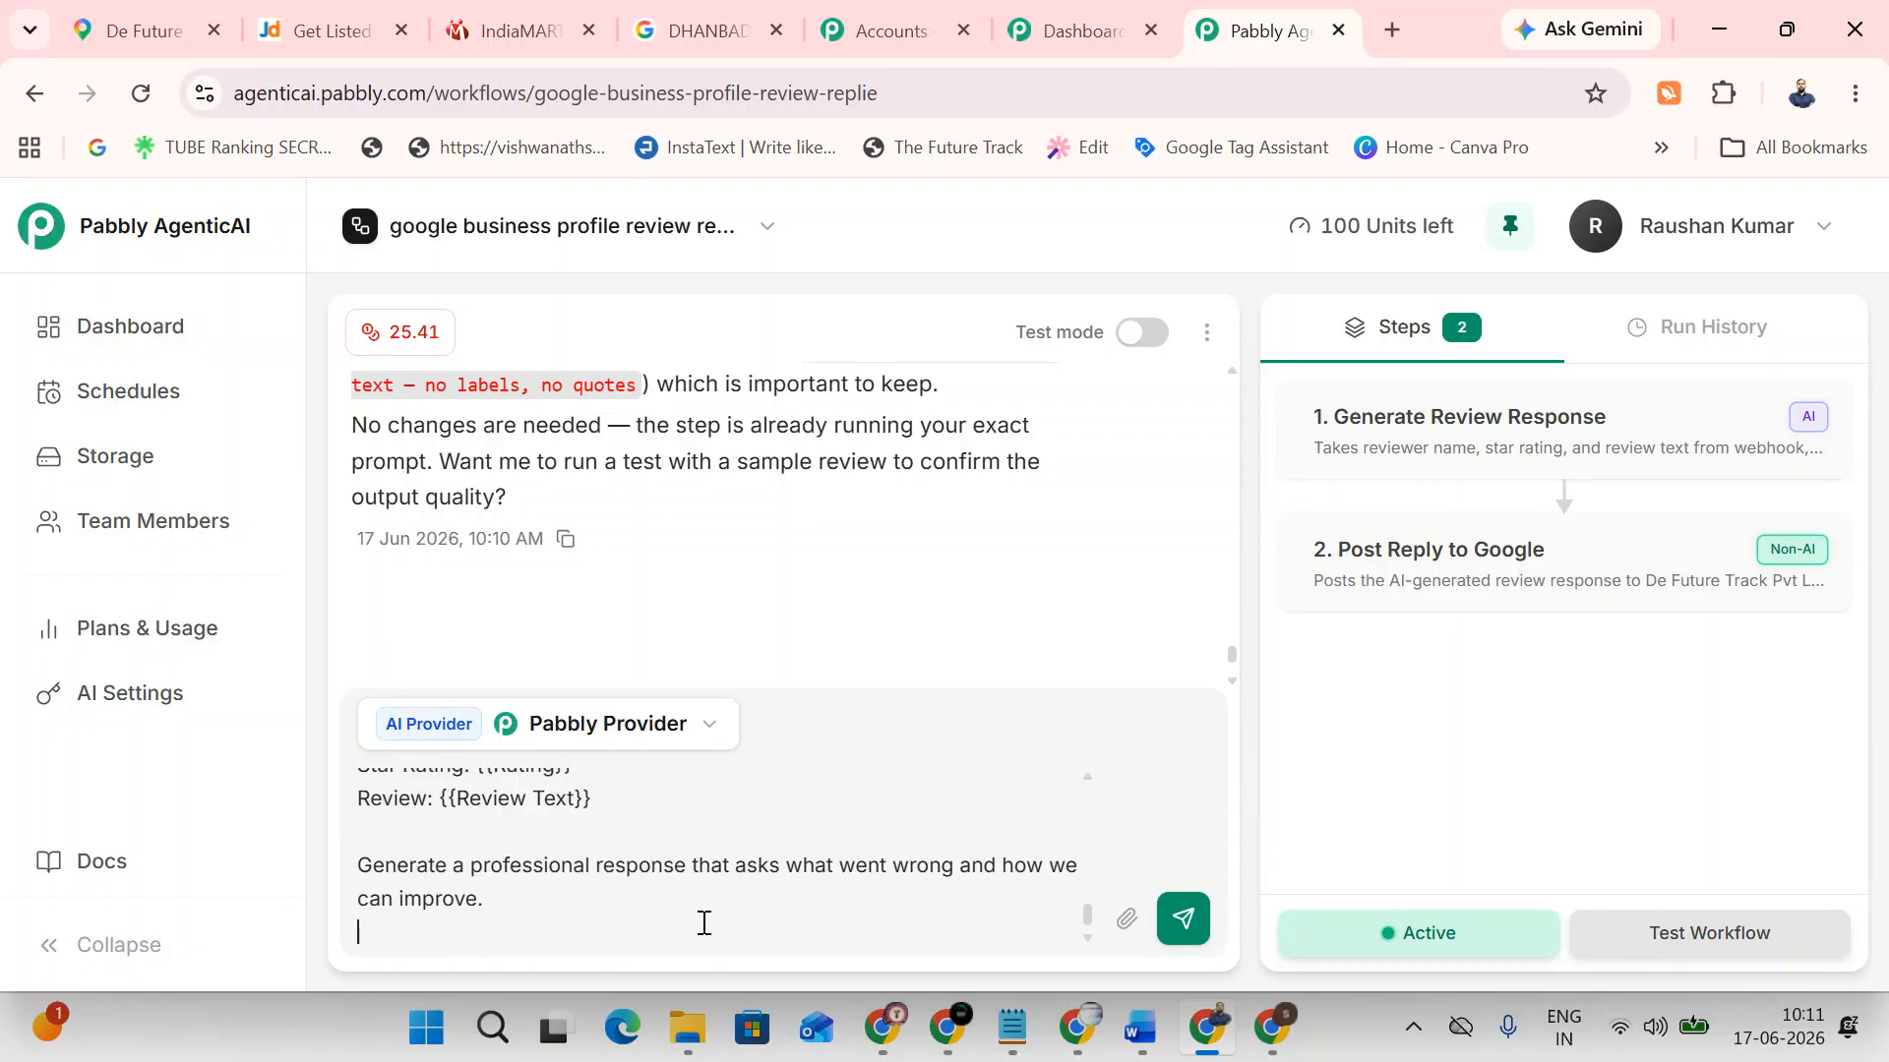
{"action": "left_click", "coordinate": [1181, 918]}
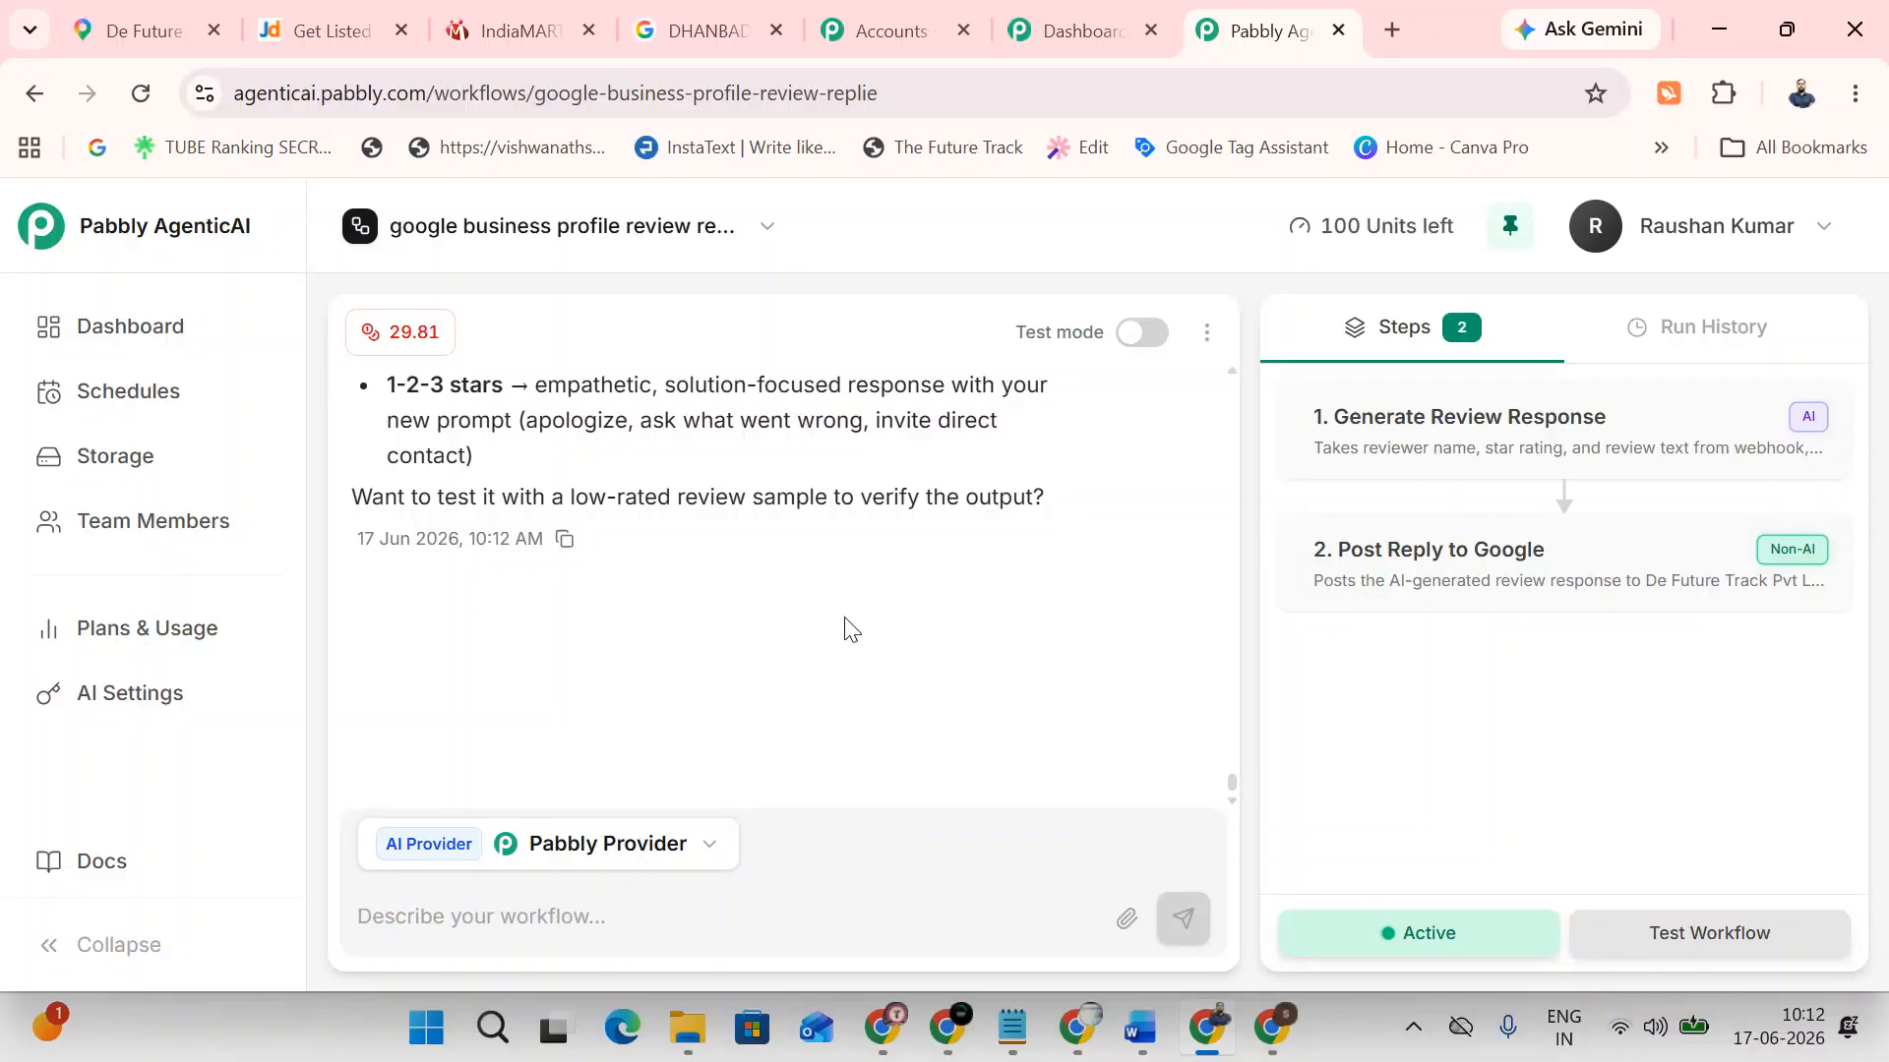
Review the agent's reply, copy its question "Want to test it with a low-rated review sample to verify the output?" and send it as a message
{"action": "scroll", "coordinate": [826, 616], "scroll_direction": "up", "scroll_amount": 8}
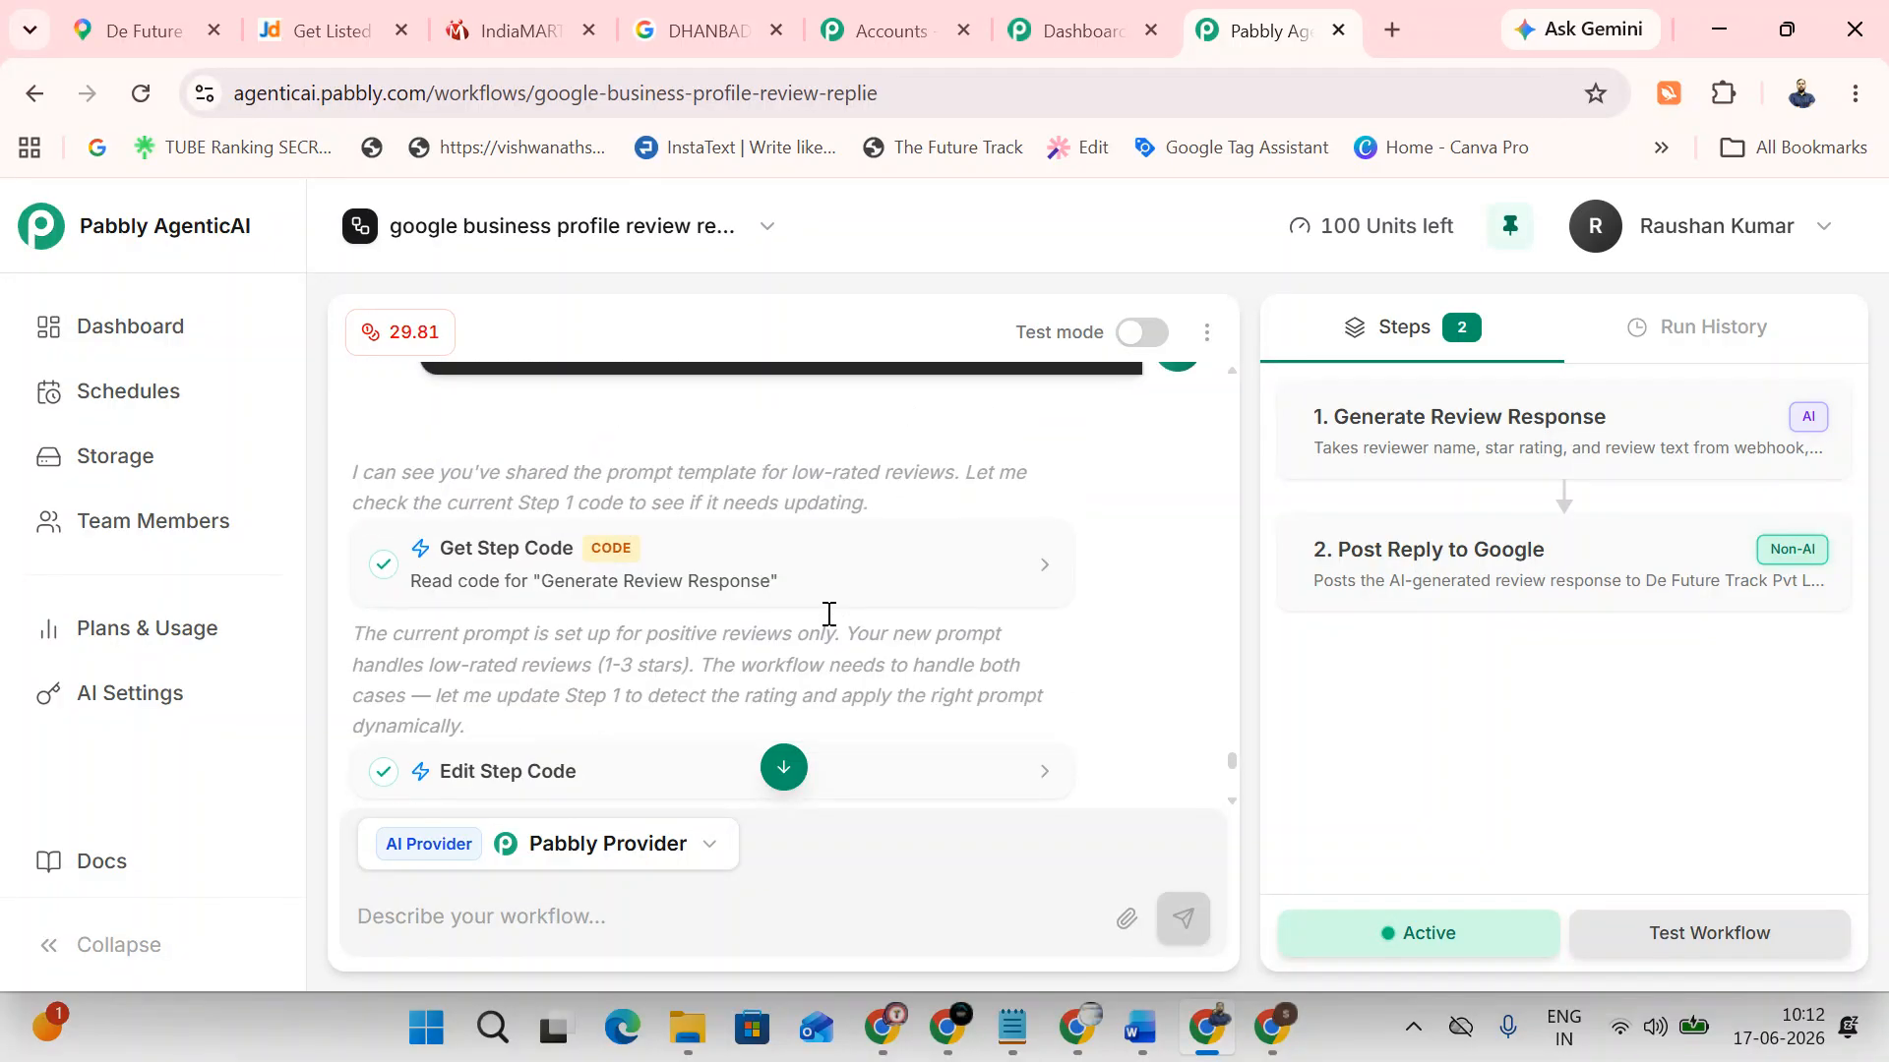
{"action": "scroll", "coordinate": [826, 619], "scroll_direction": "down", "scroll_amount": 8}
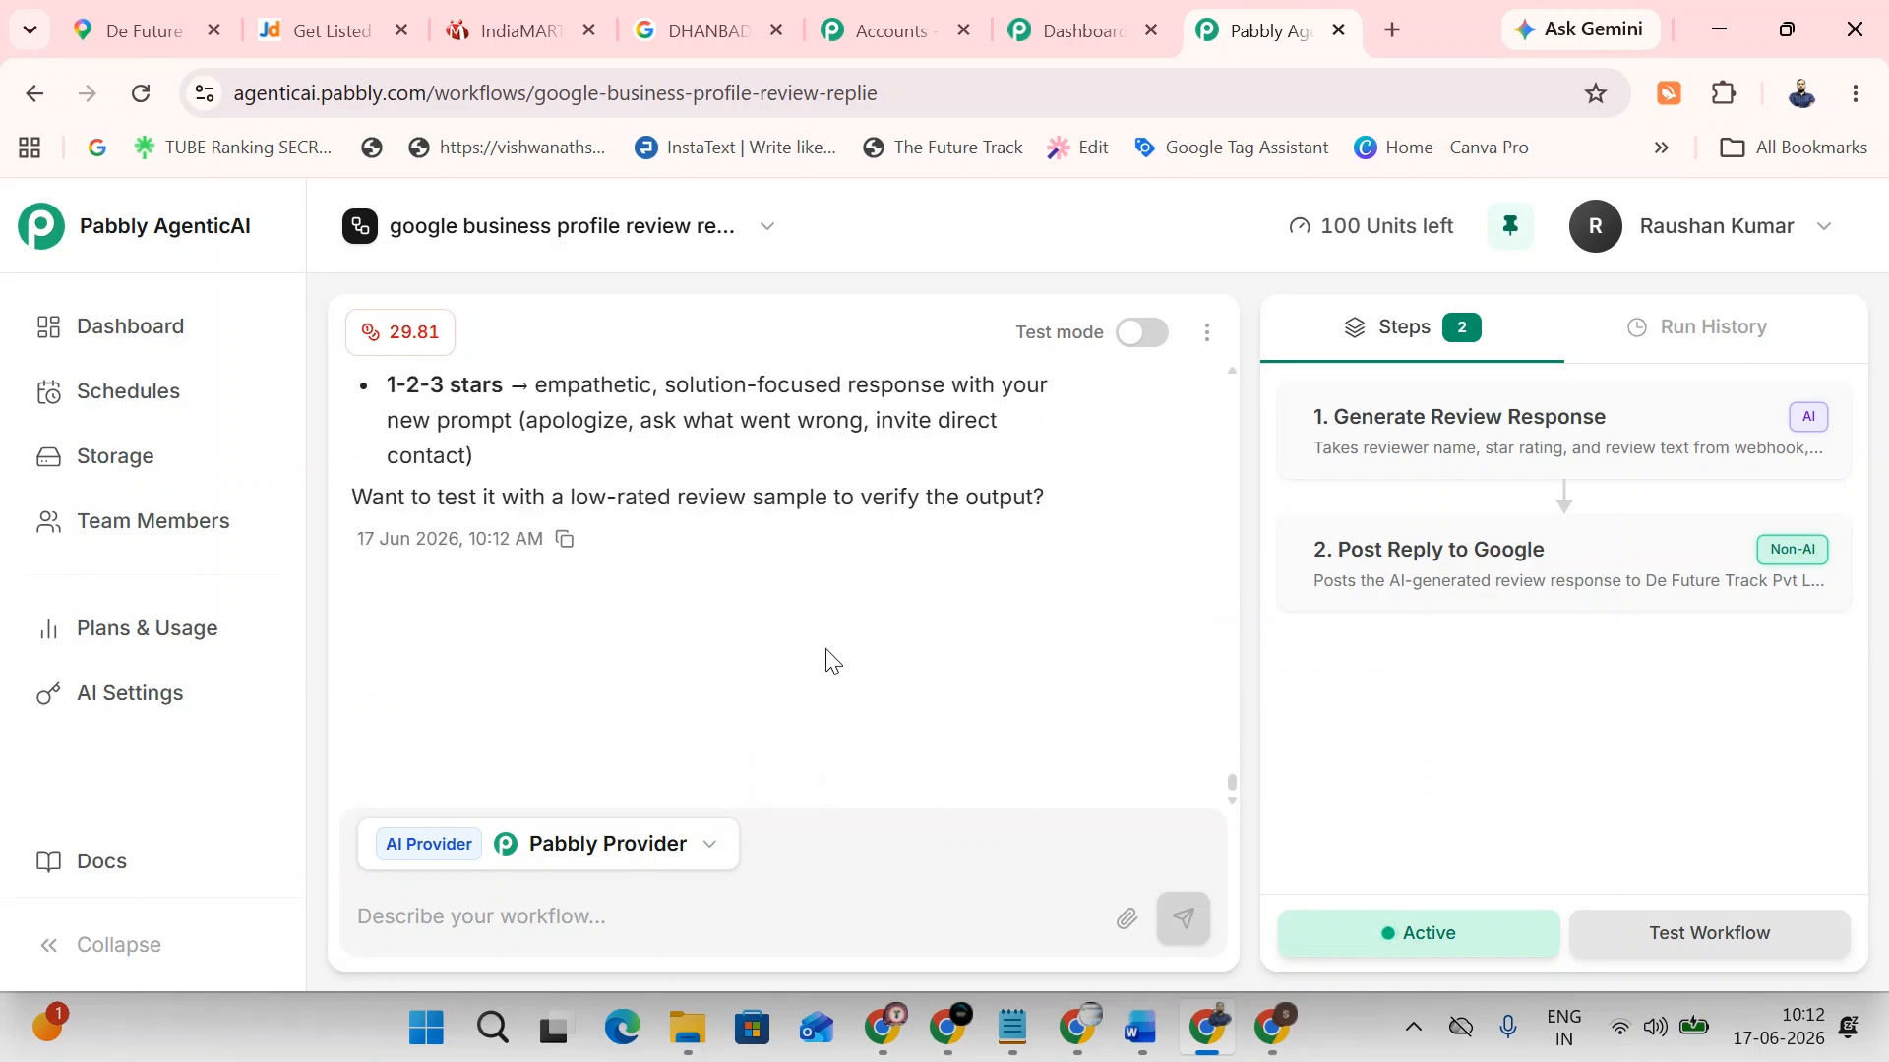
{"action": "scroll", "coordinate": [661, 593], "scroll_direction": "up", "scroll_amount": 5}
{"action": "scroll", "coordinate": [661, 593], "scroll_direction": "down", "scroll_amount": 5}
{"action": "left_click_drag", "start_coordinate": [337, 495], "coordinate": [1051, 497]}
{"action": "right_click", "coordinate": [956, 495]}
{"action": "left_click", "coordinate": [979, 536]}
{"action": "left_click", "coordinate": [643, 911]}
{"action": "key", "text": "ctrl+v"}
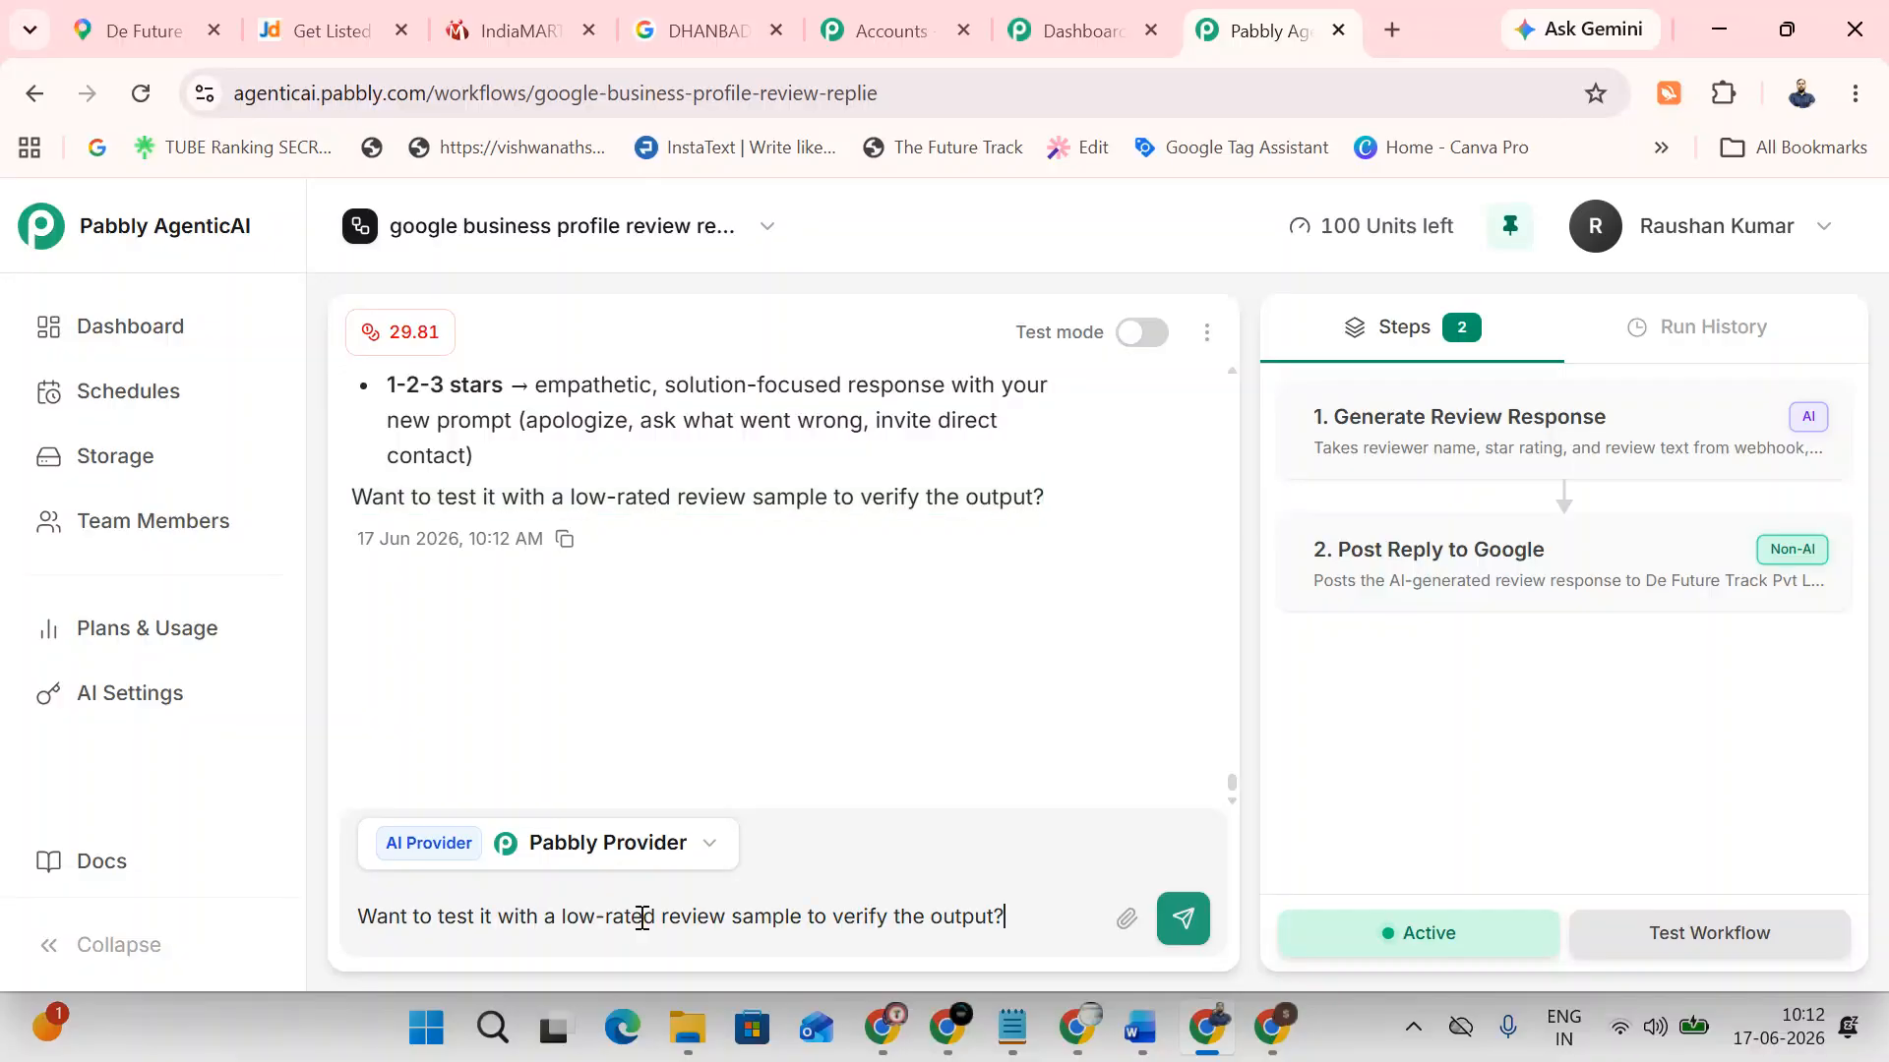
{"action": "left_click", "coordinate": [1184, 920]}
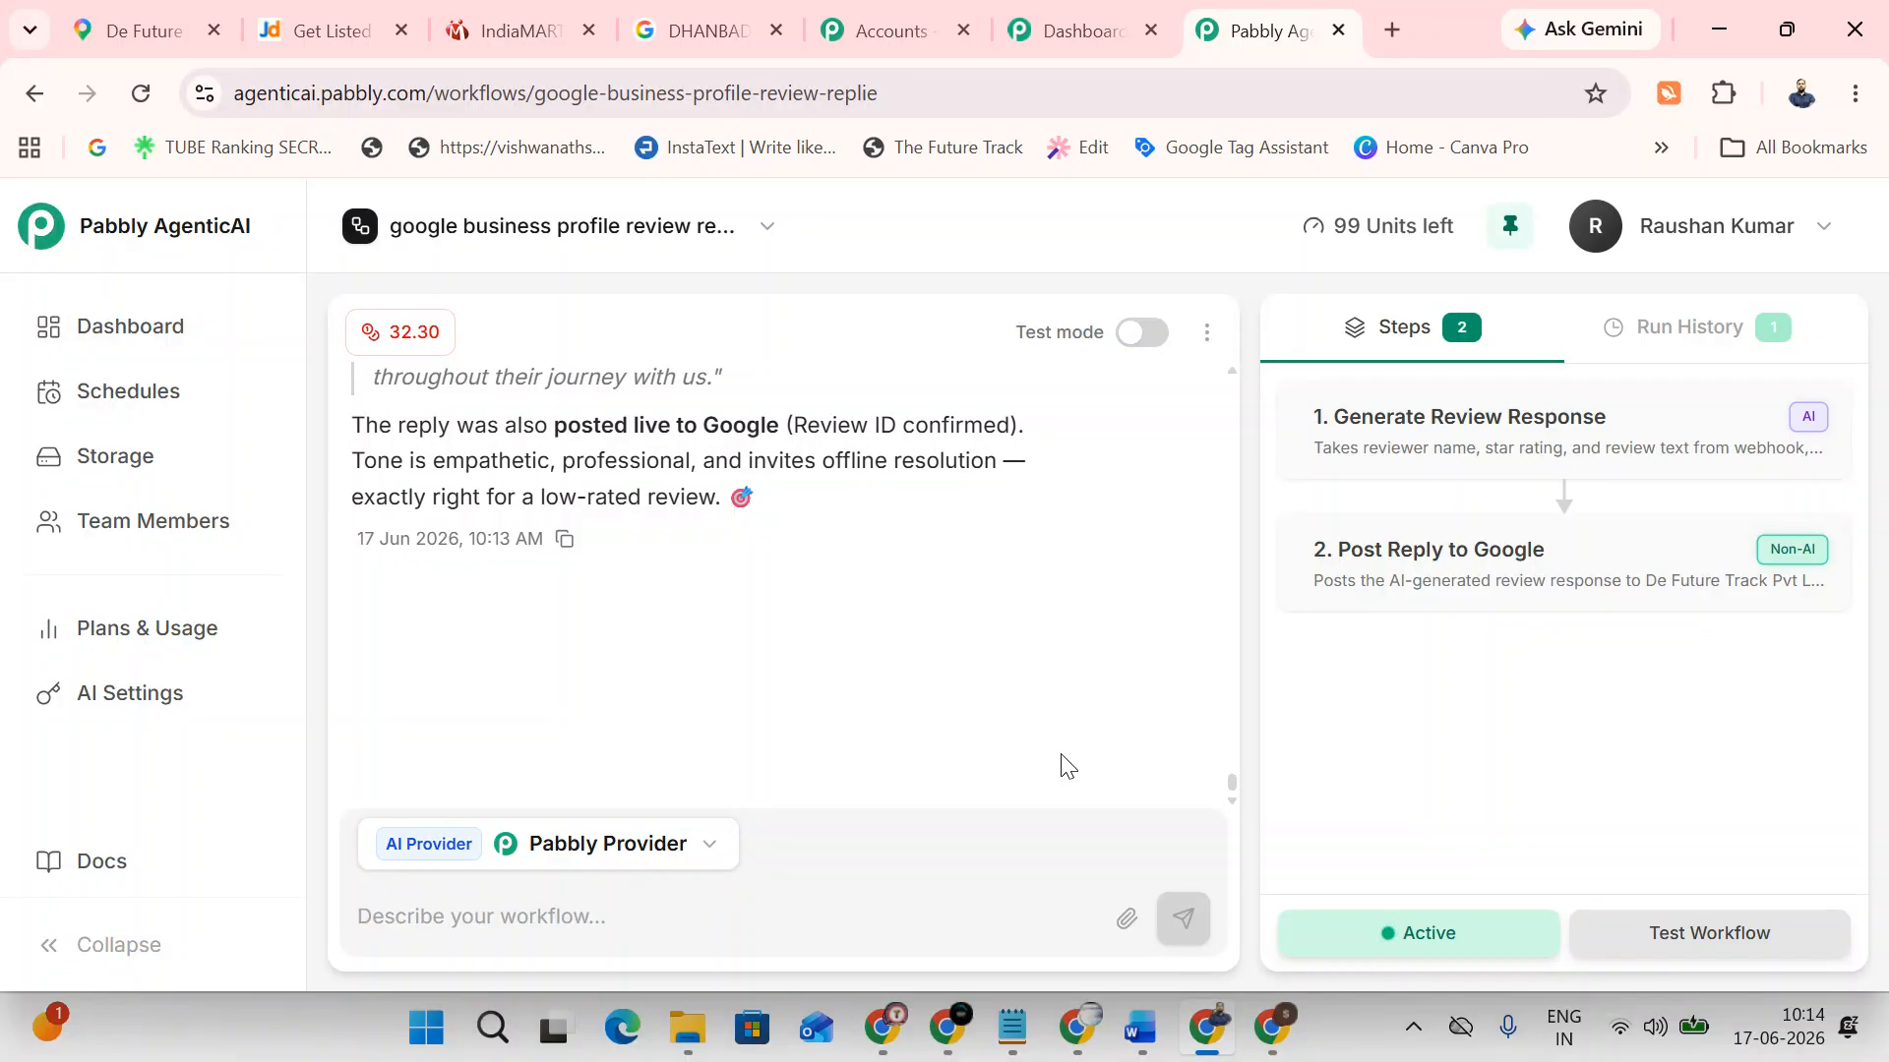
Review the agent's latest reply, then ask it "kaya connect ho gya hai"
{"action": "scroll", "coordinate": [882, 616], "scroll_direction": "up", "scroll_amount": 3}
{"action": "scroll", "coordinate": [684, 603], "scroll_direction": "down", "scroll_amount": 3}
{"action": "type", "text": "kaya connect ho gya hai"}
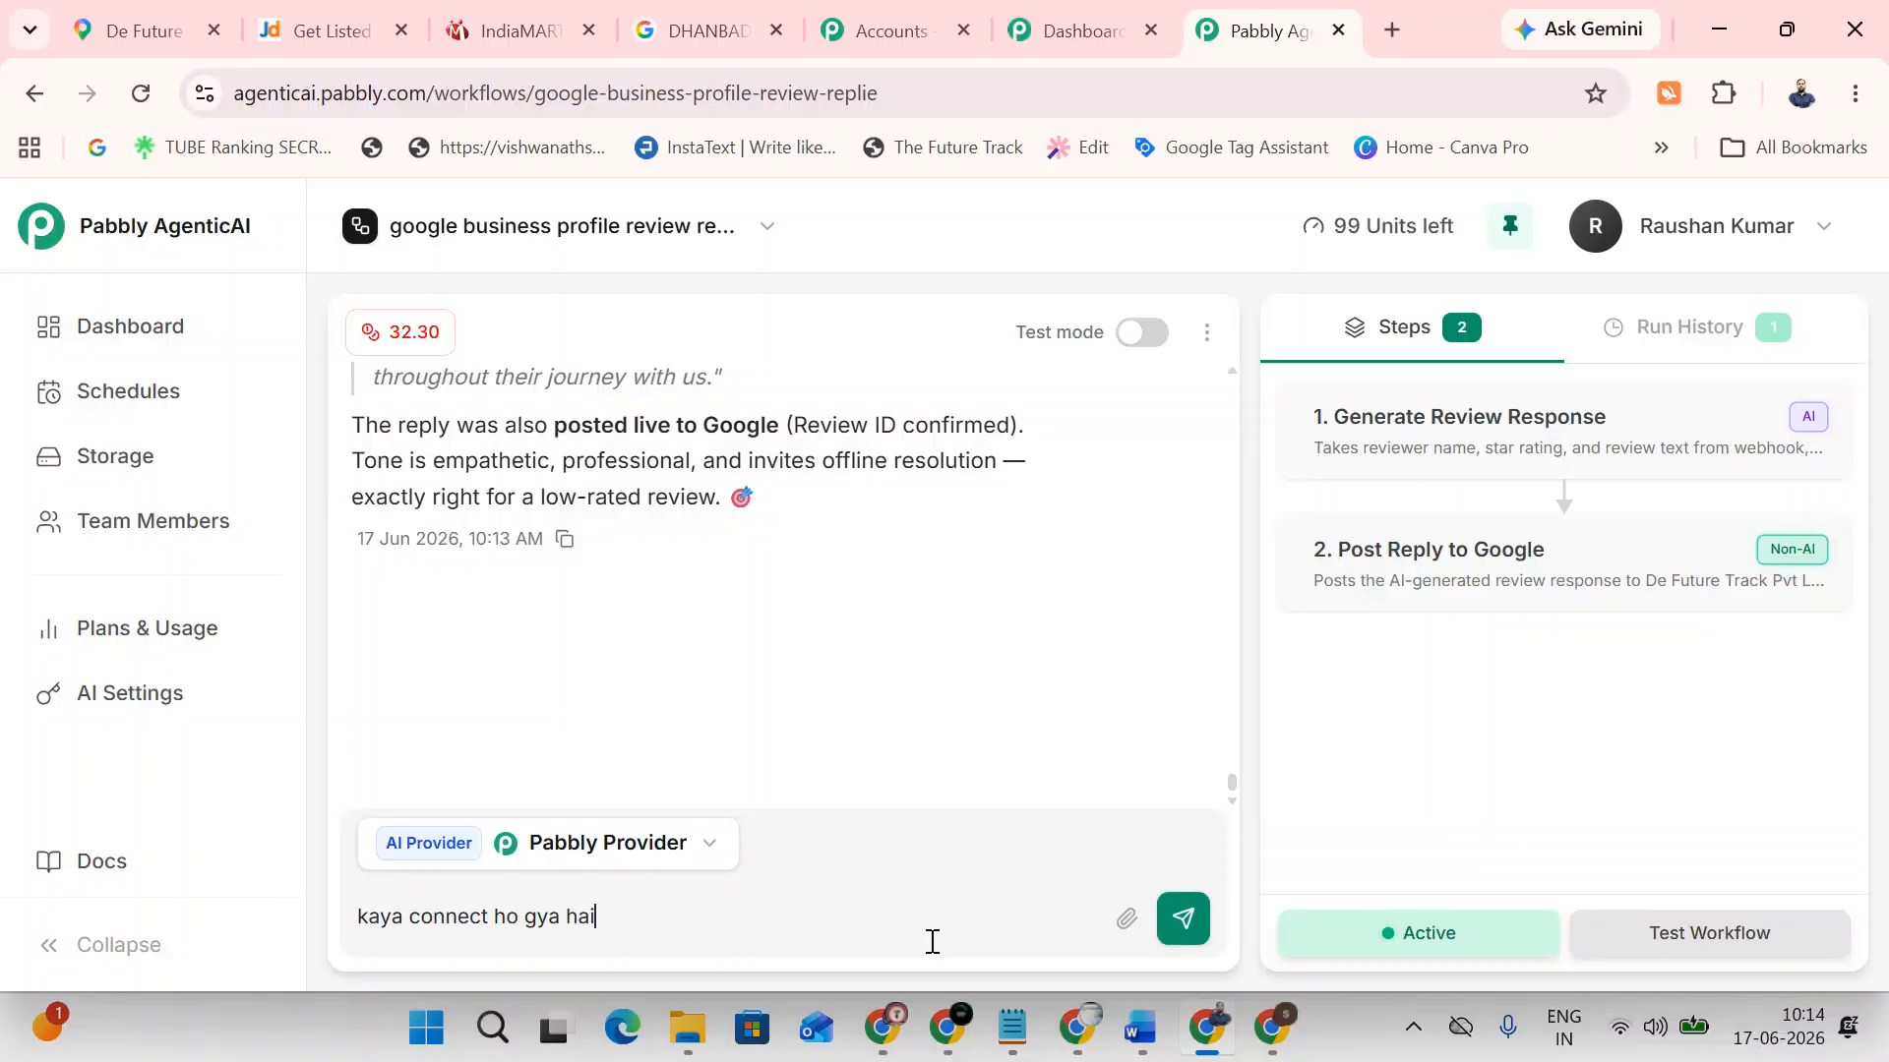
{"action": "key", "text": "shift+Return"}
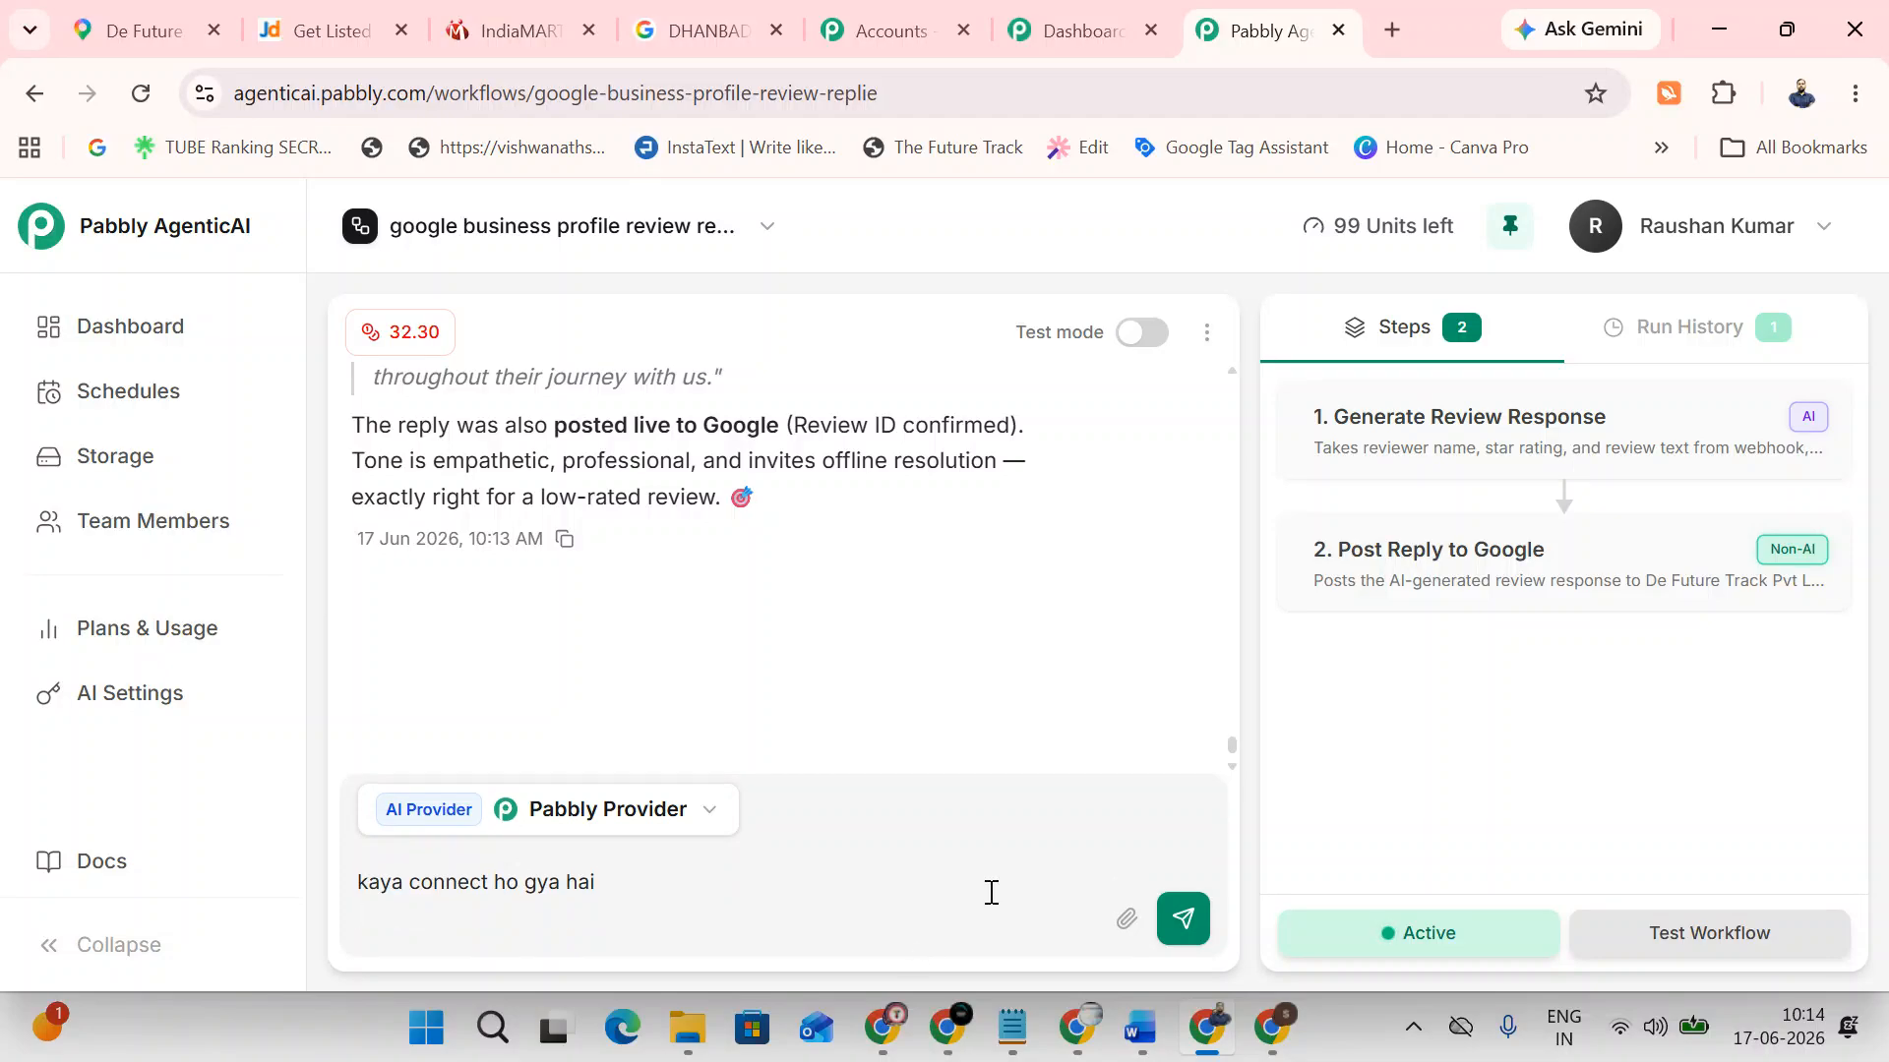
{"action": "left_click", "coordinate": [1183, 924]}
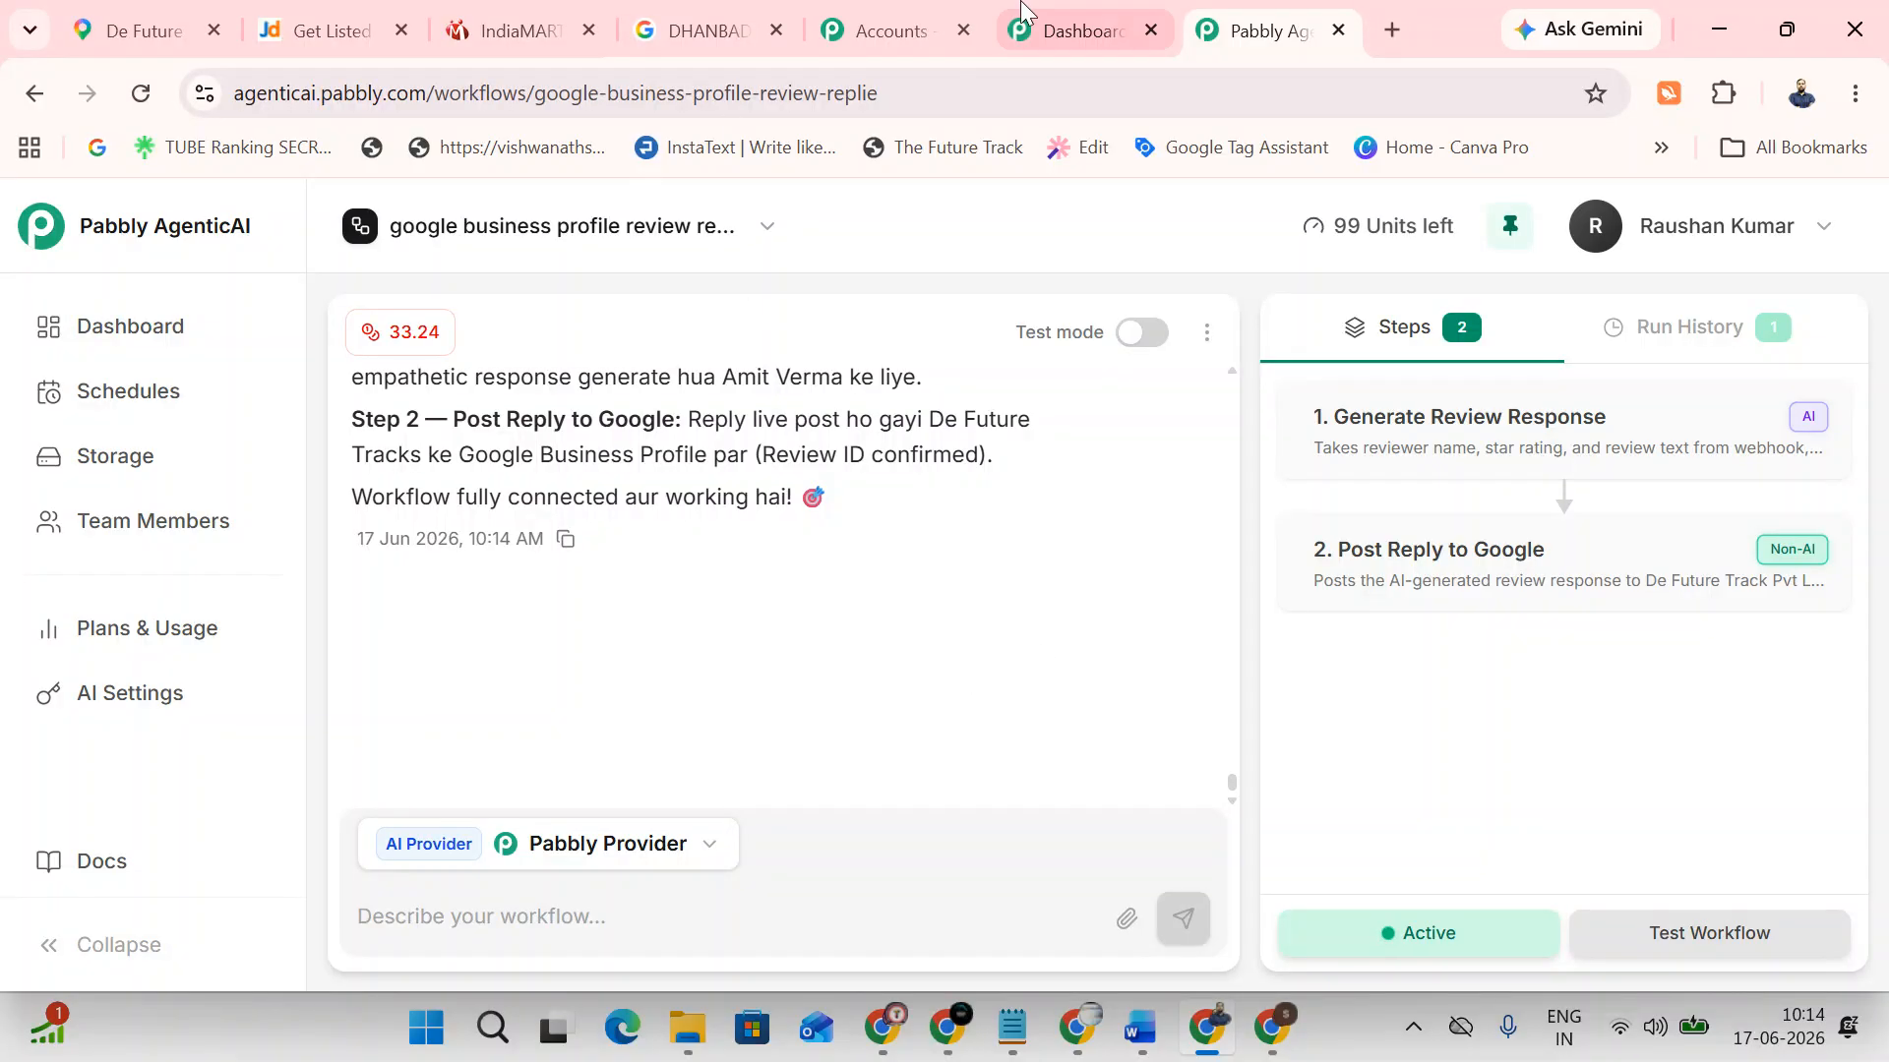
Switch to the Pabbly Connect dashboard, reload it and check its folders and workflow list for the new workflow
{"action": "left_click", "coordinate": [1077, 30]}
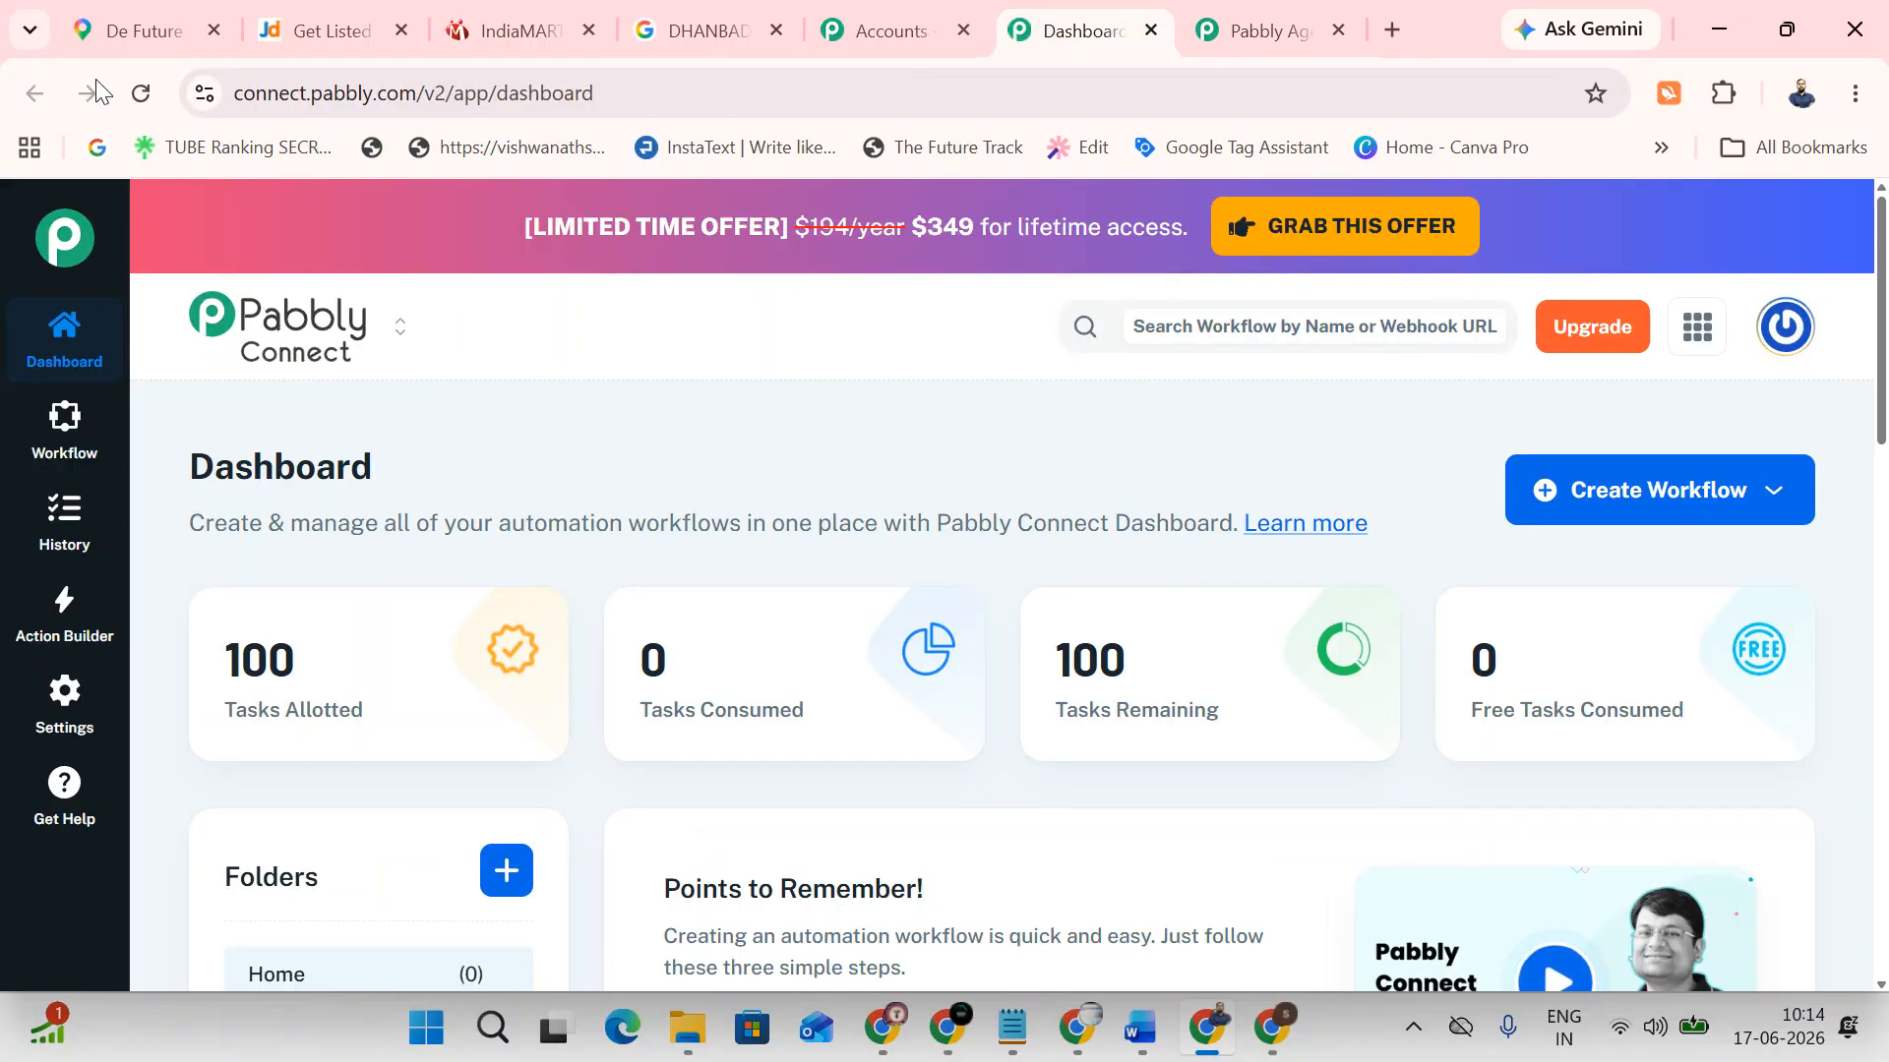
{"action": "left_click", "coordinate": [141, 92]}
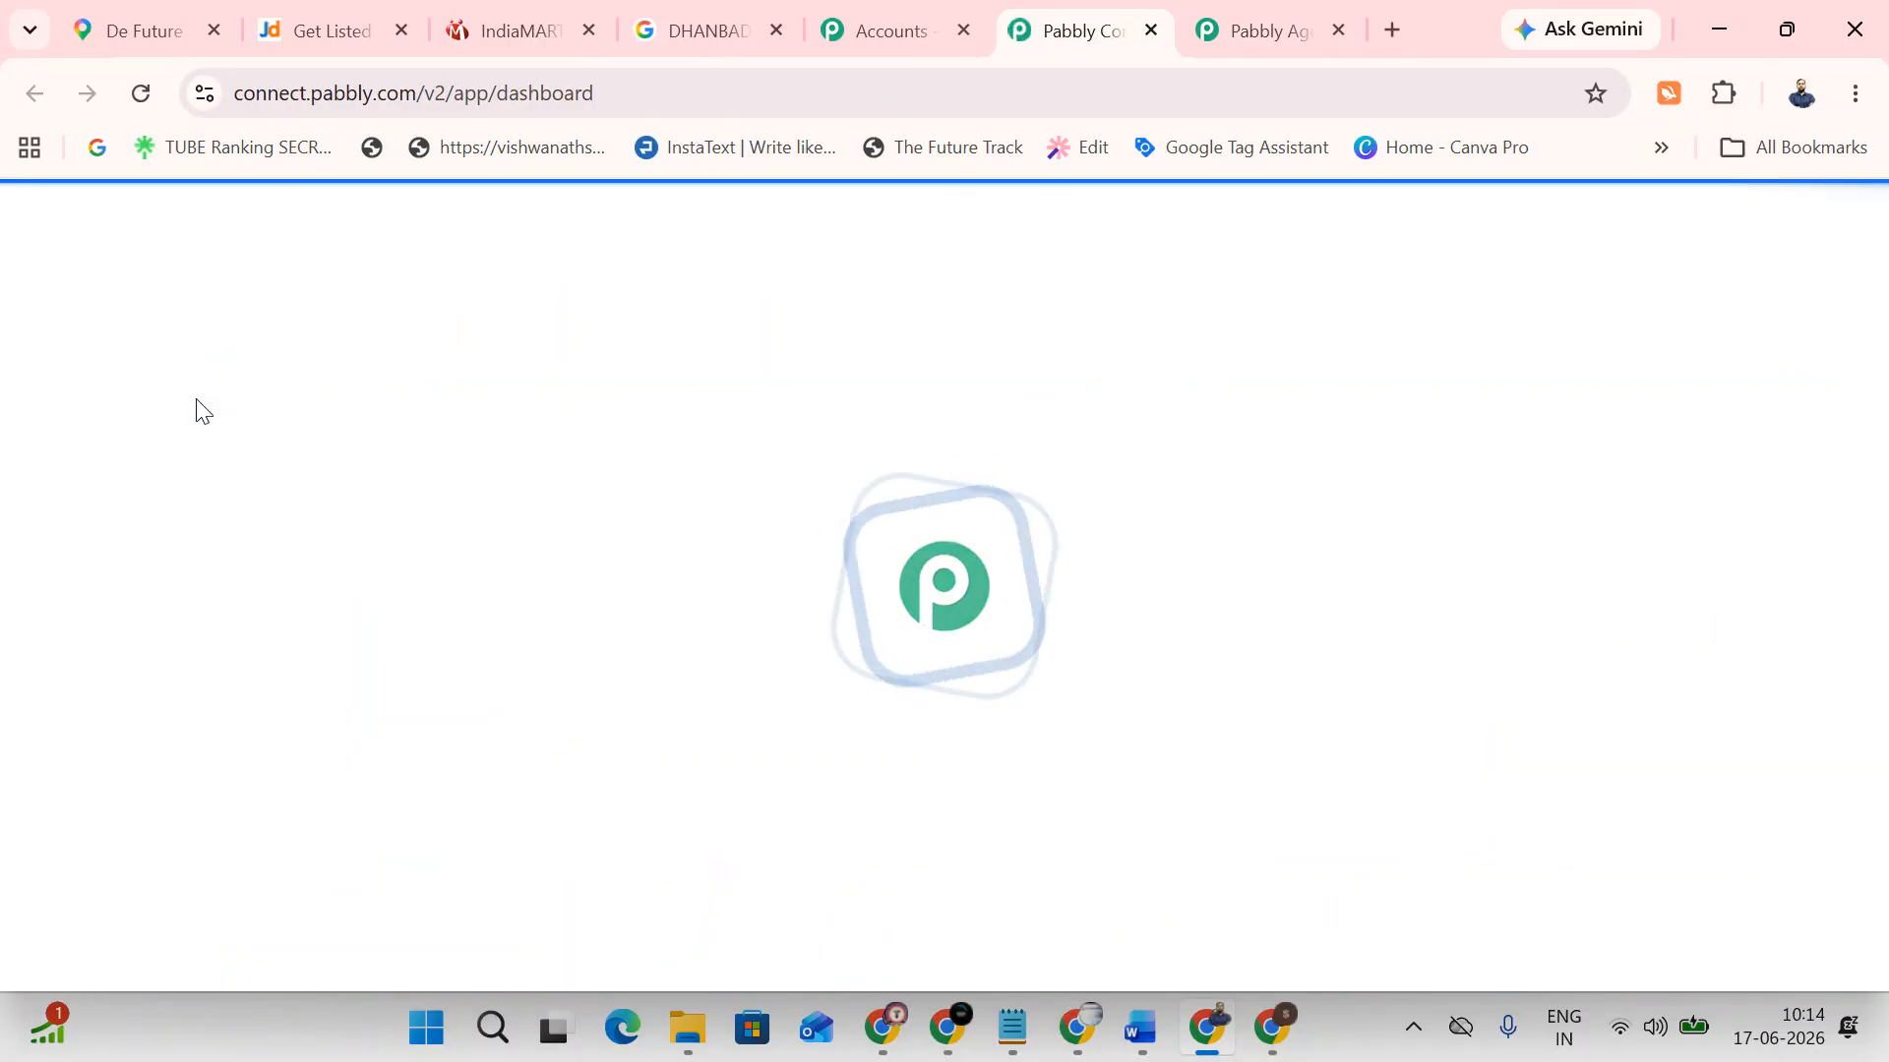
{"action": "scroll", "coordinate": [561, 546], "scroll_direction": "down", "scroll_amount": 5}
{"action": "scroll", "coordinate": [764, 631], "scroll_direction": "down", "scroll_amount": 8}
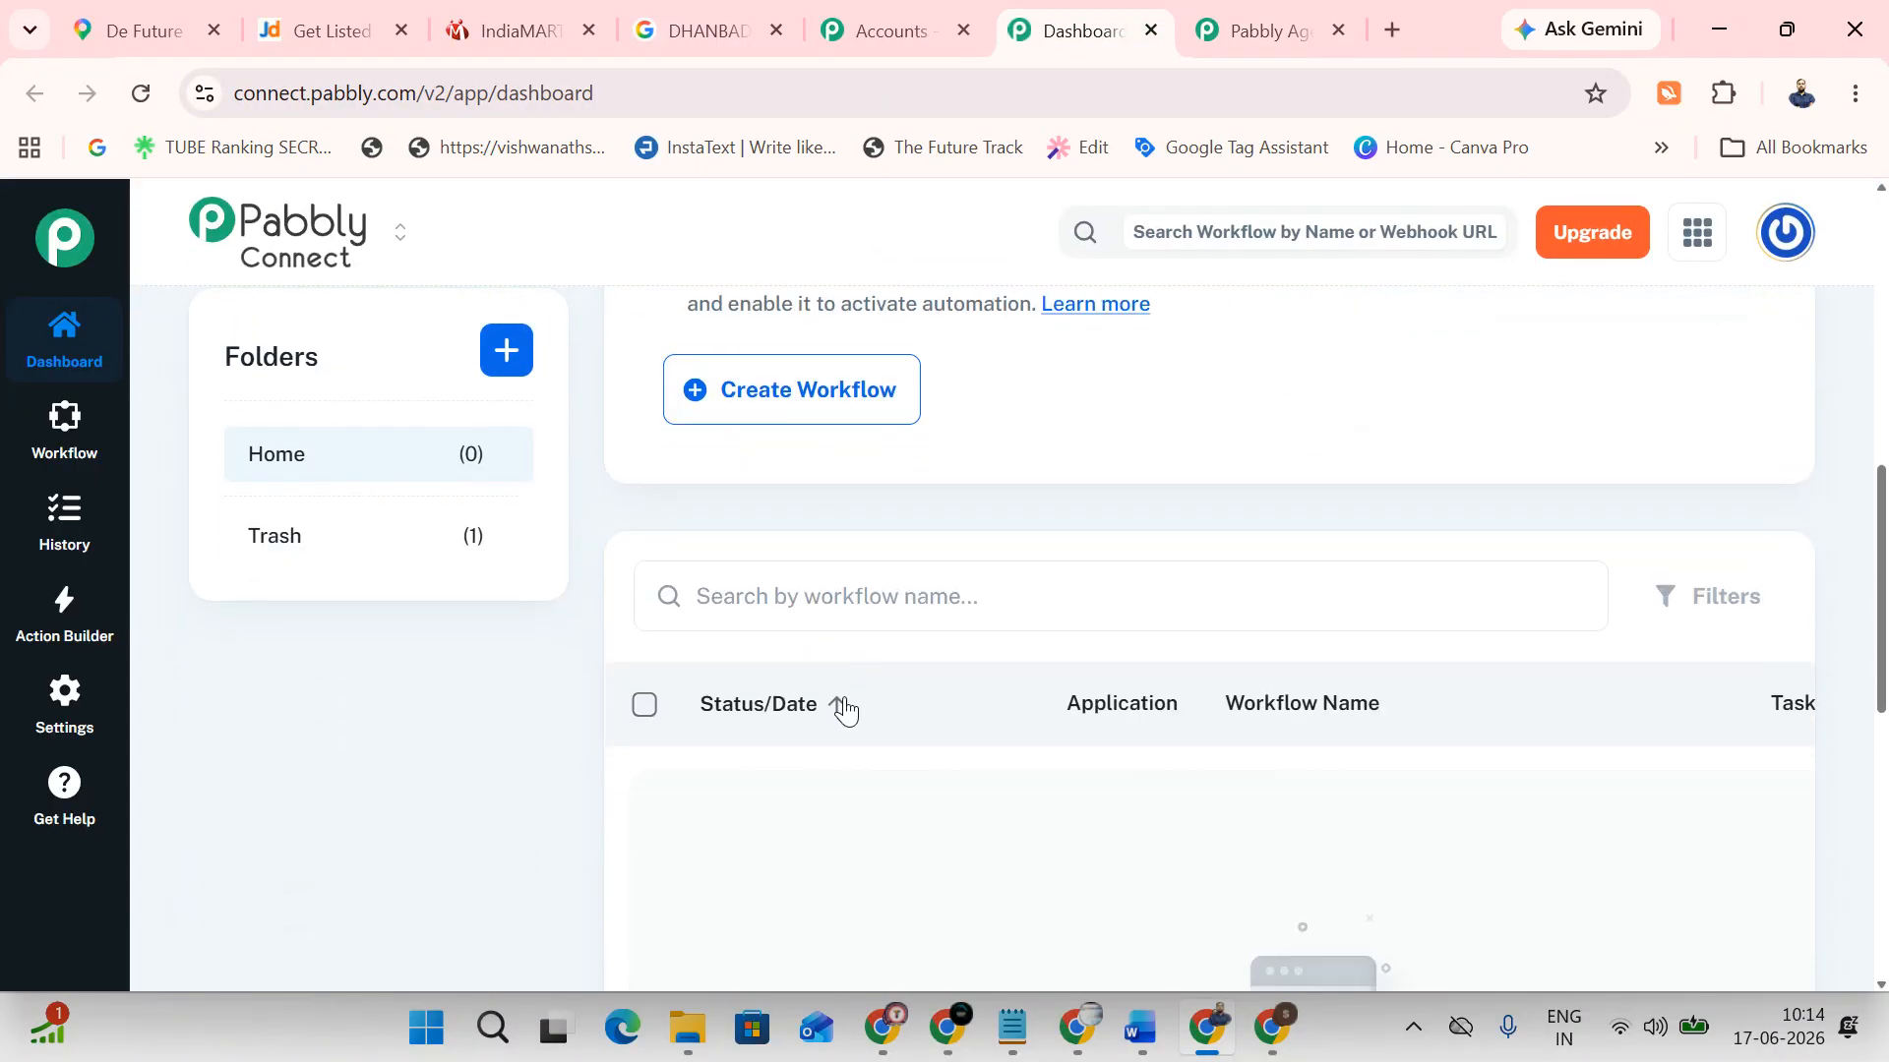
{"action": "scroll", "coordinate": [905, 717], "scroll_direction": "up", "scroll_amount": 3}
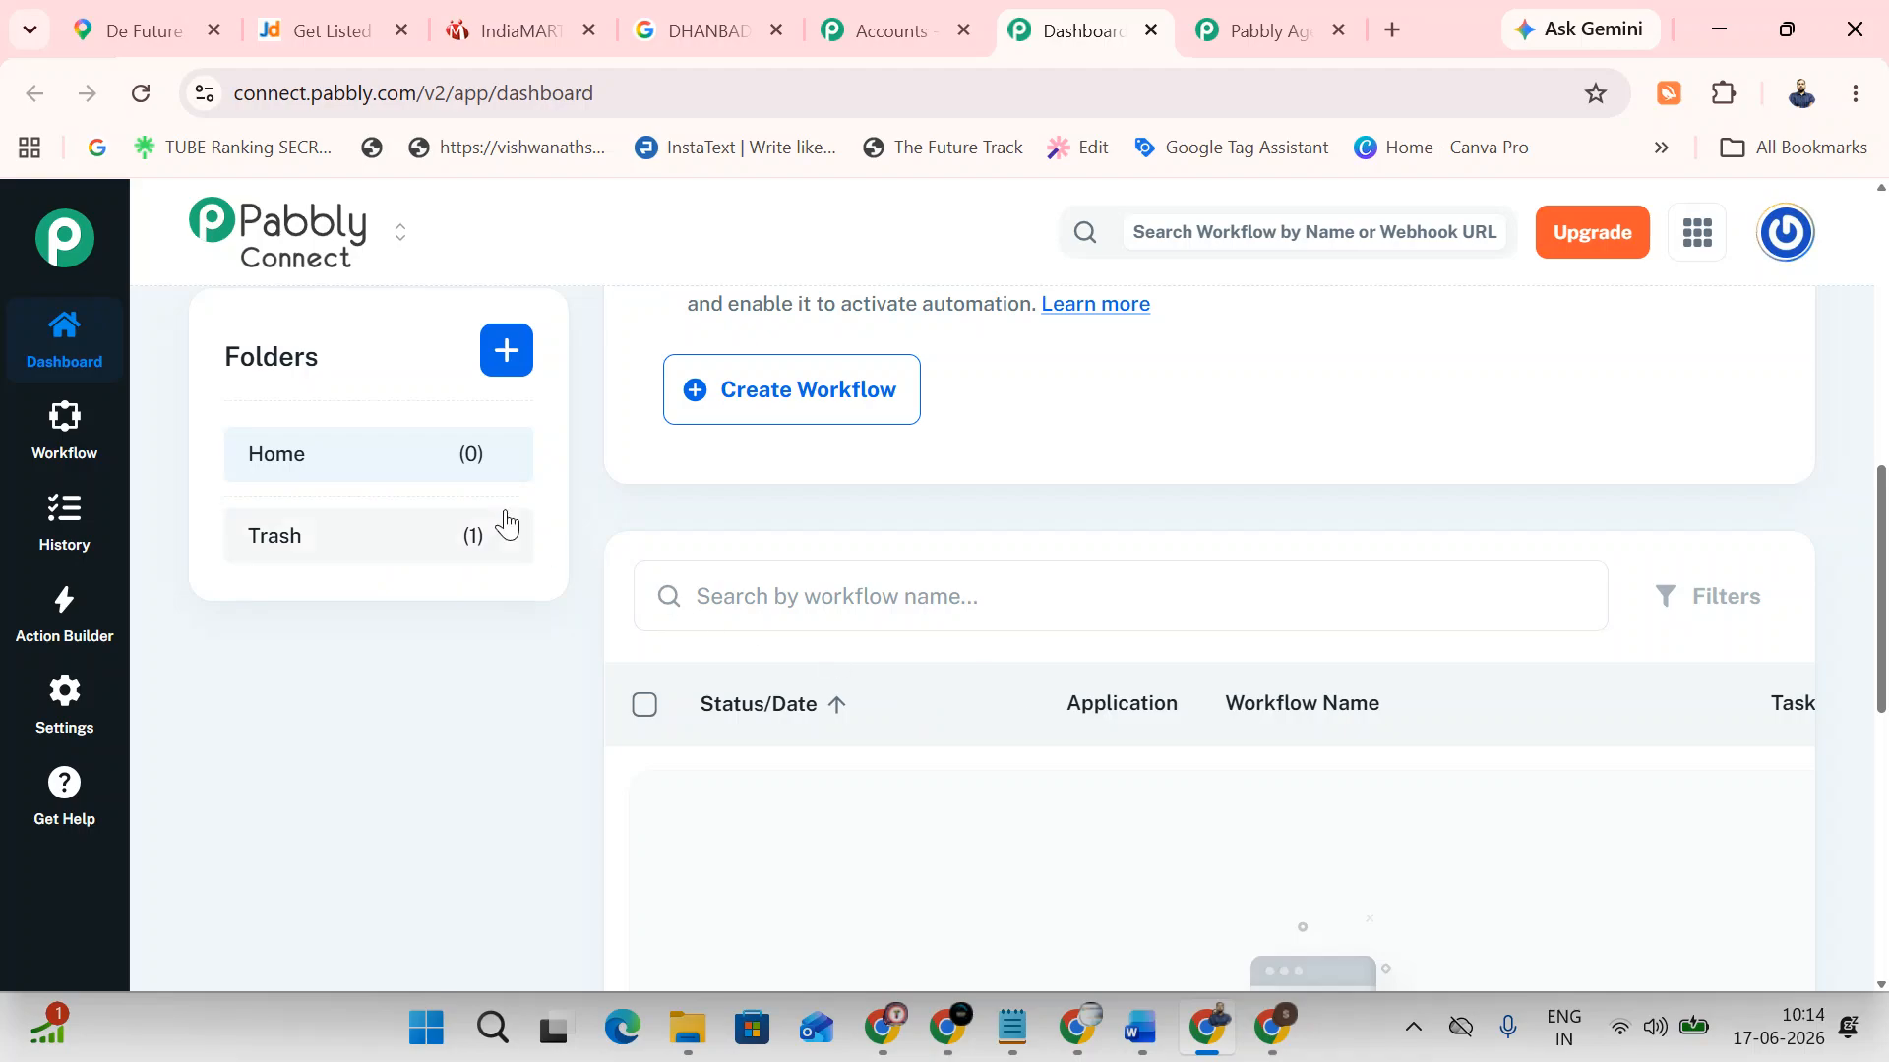
{"action": "scroll", "coordinate": [580, 649], "scroll_direction": "up", "scroll_amount": 8}
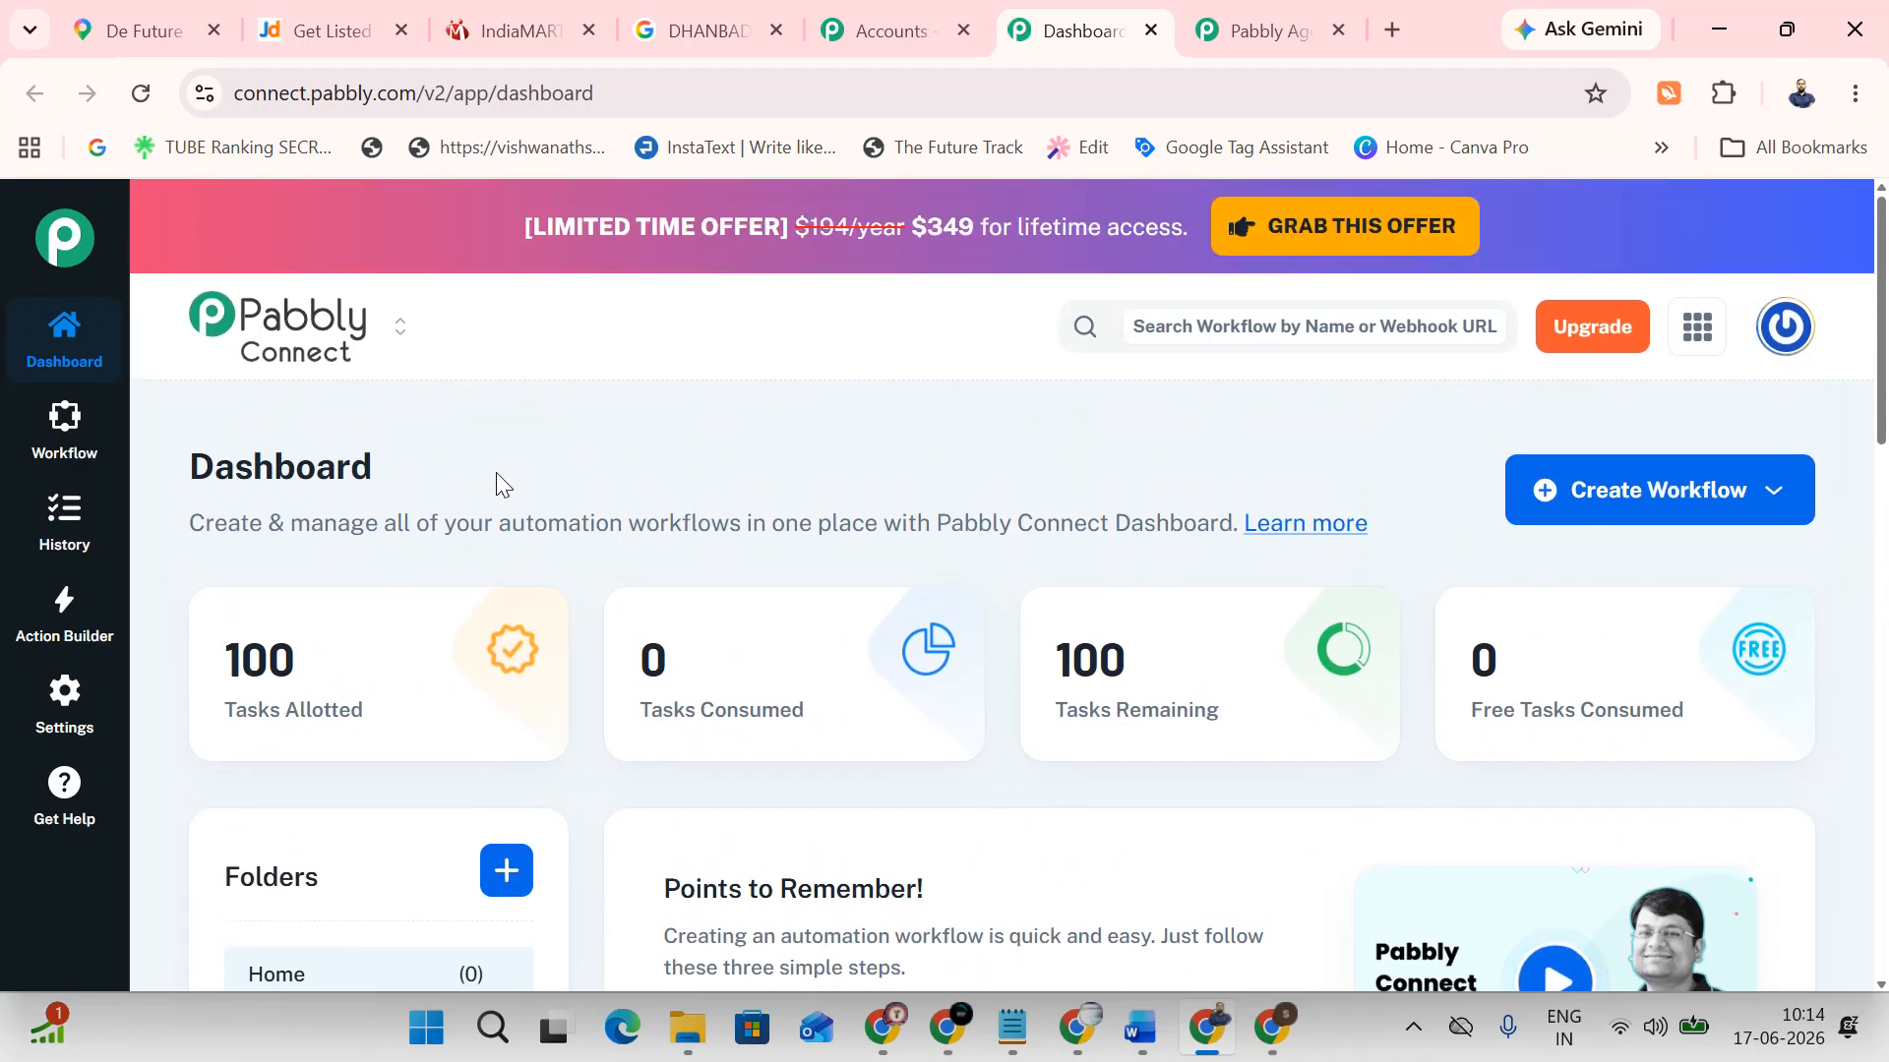
Open Pabbly Connect afresh from the Pabbly apps page and look through the dashboard's workflow list
{"action": "left_click", "coordinate": [878, 39]}
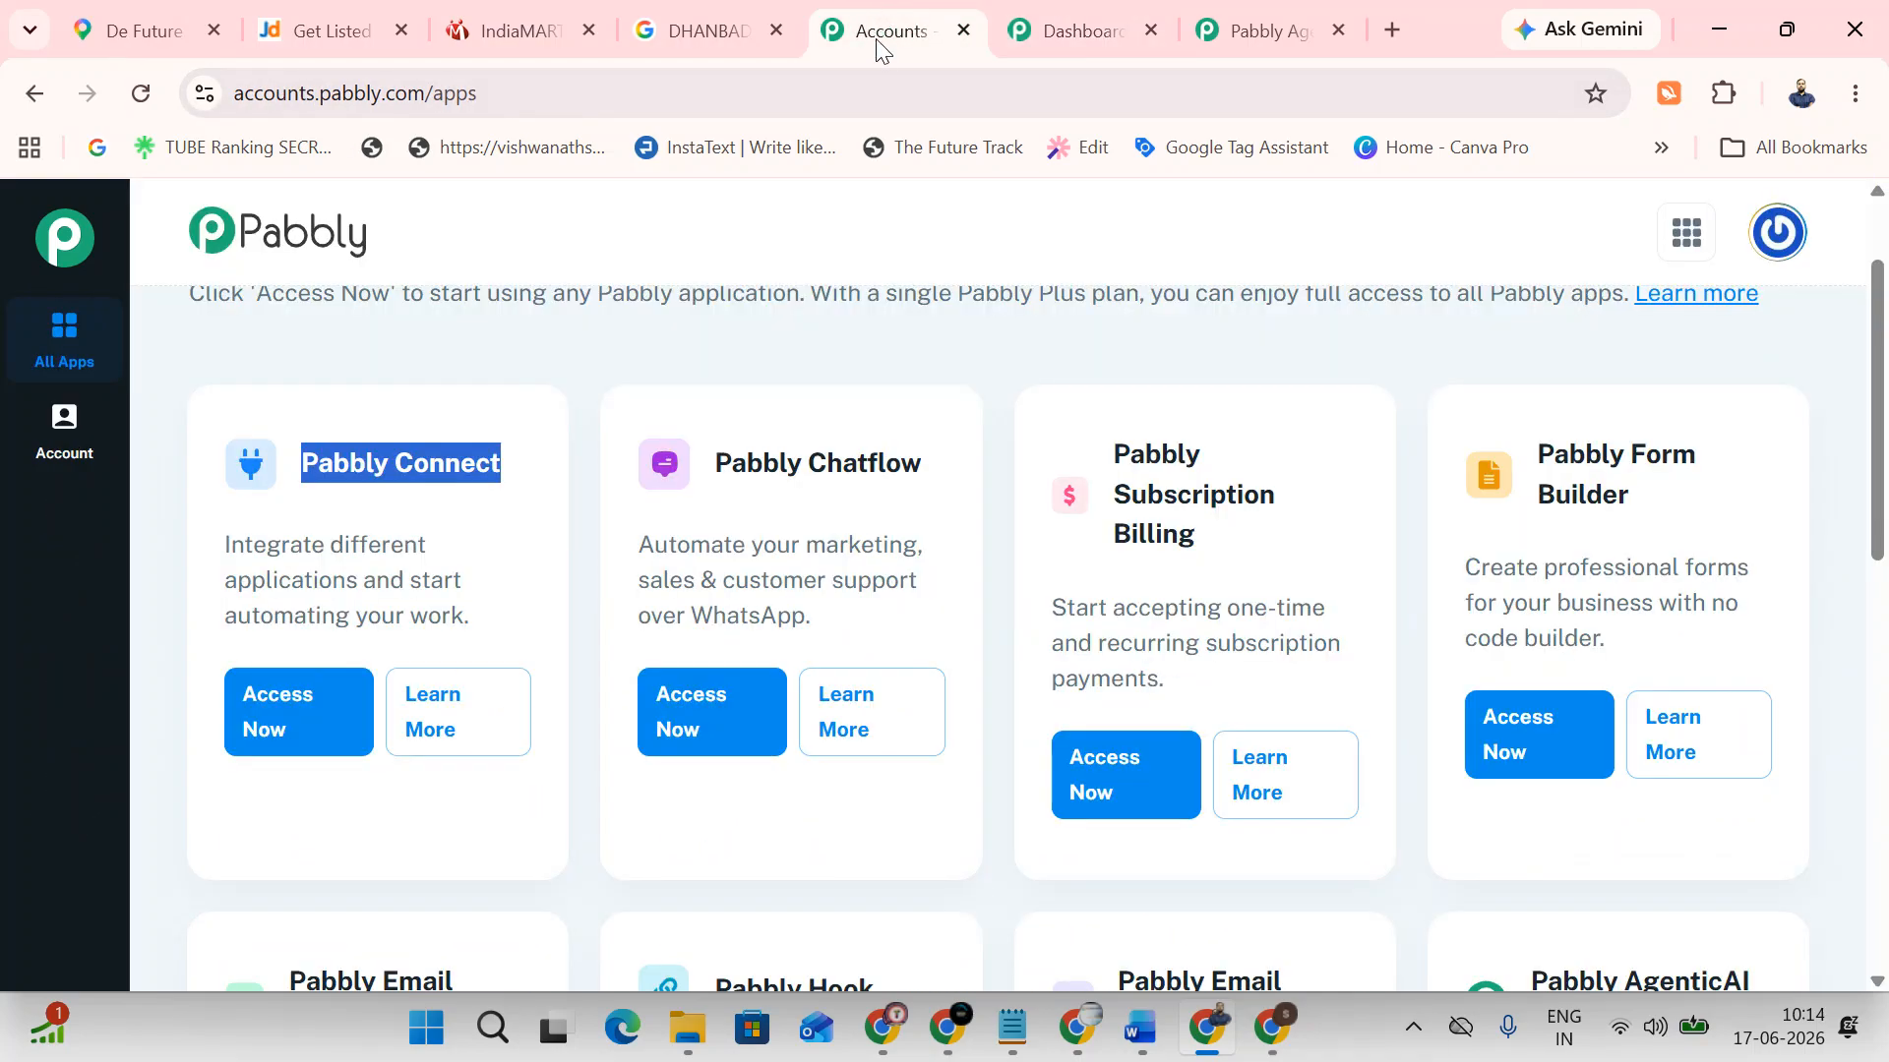
{"action": "left_click", "coordinate": [282, 730]}
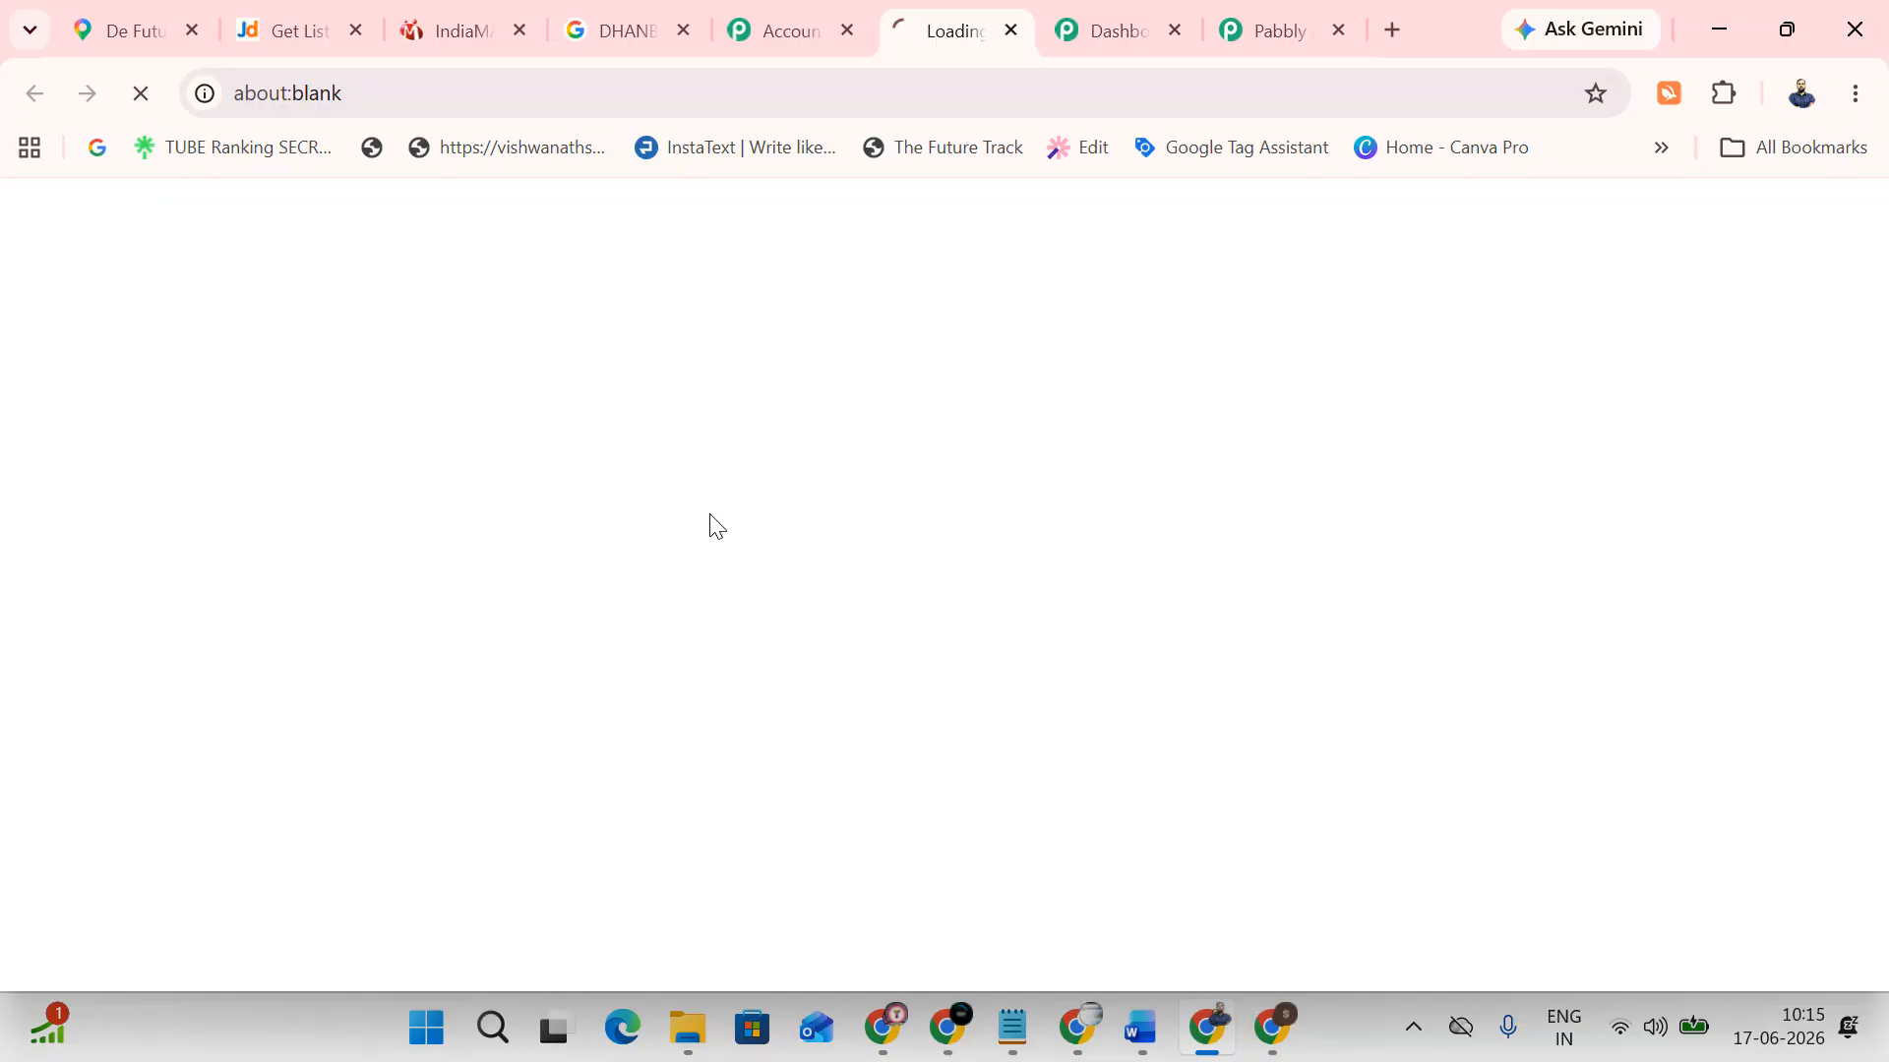
{"action": "scroll", "coordinate": [751, 603], "scroll_direction": "down", "scroll_amount": 5}
{"action": "scroll", "coordinate": [754, 617], "scroll_direction": "down", "scroll_amount": 10}
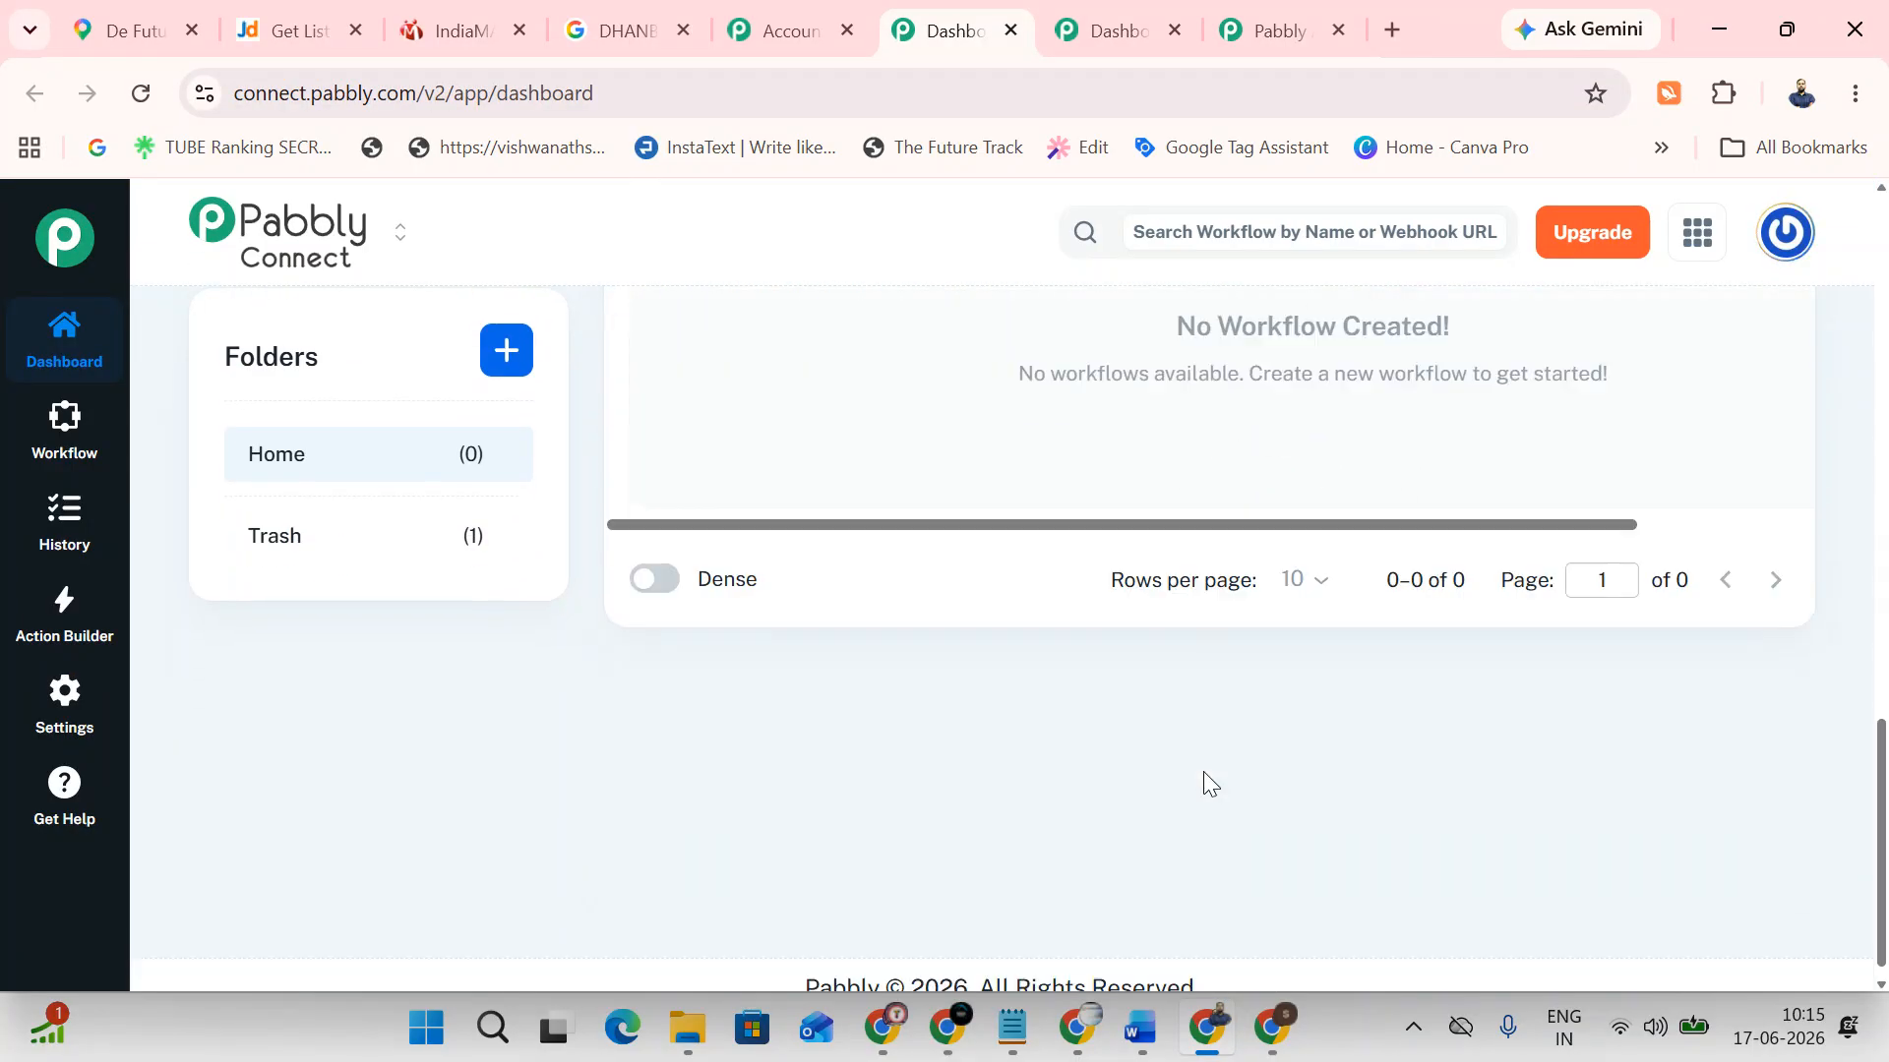
{"action": "scroll", "coordinate": [1202, 771], "scroll_direction": "down", "scroll_amount": 2}
{"action": "scroll", "coordinate": [1265, 667], "scroll_direction": "up", "scroll_amount": 8}
Return to the Pabbly AgenticAI workflow and send the agent "show the google buisness profile in pabbly connect"
{"action": "left_click", "coordinate": [1255, 8]}
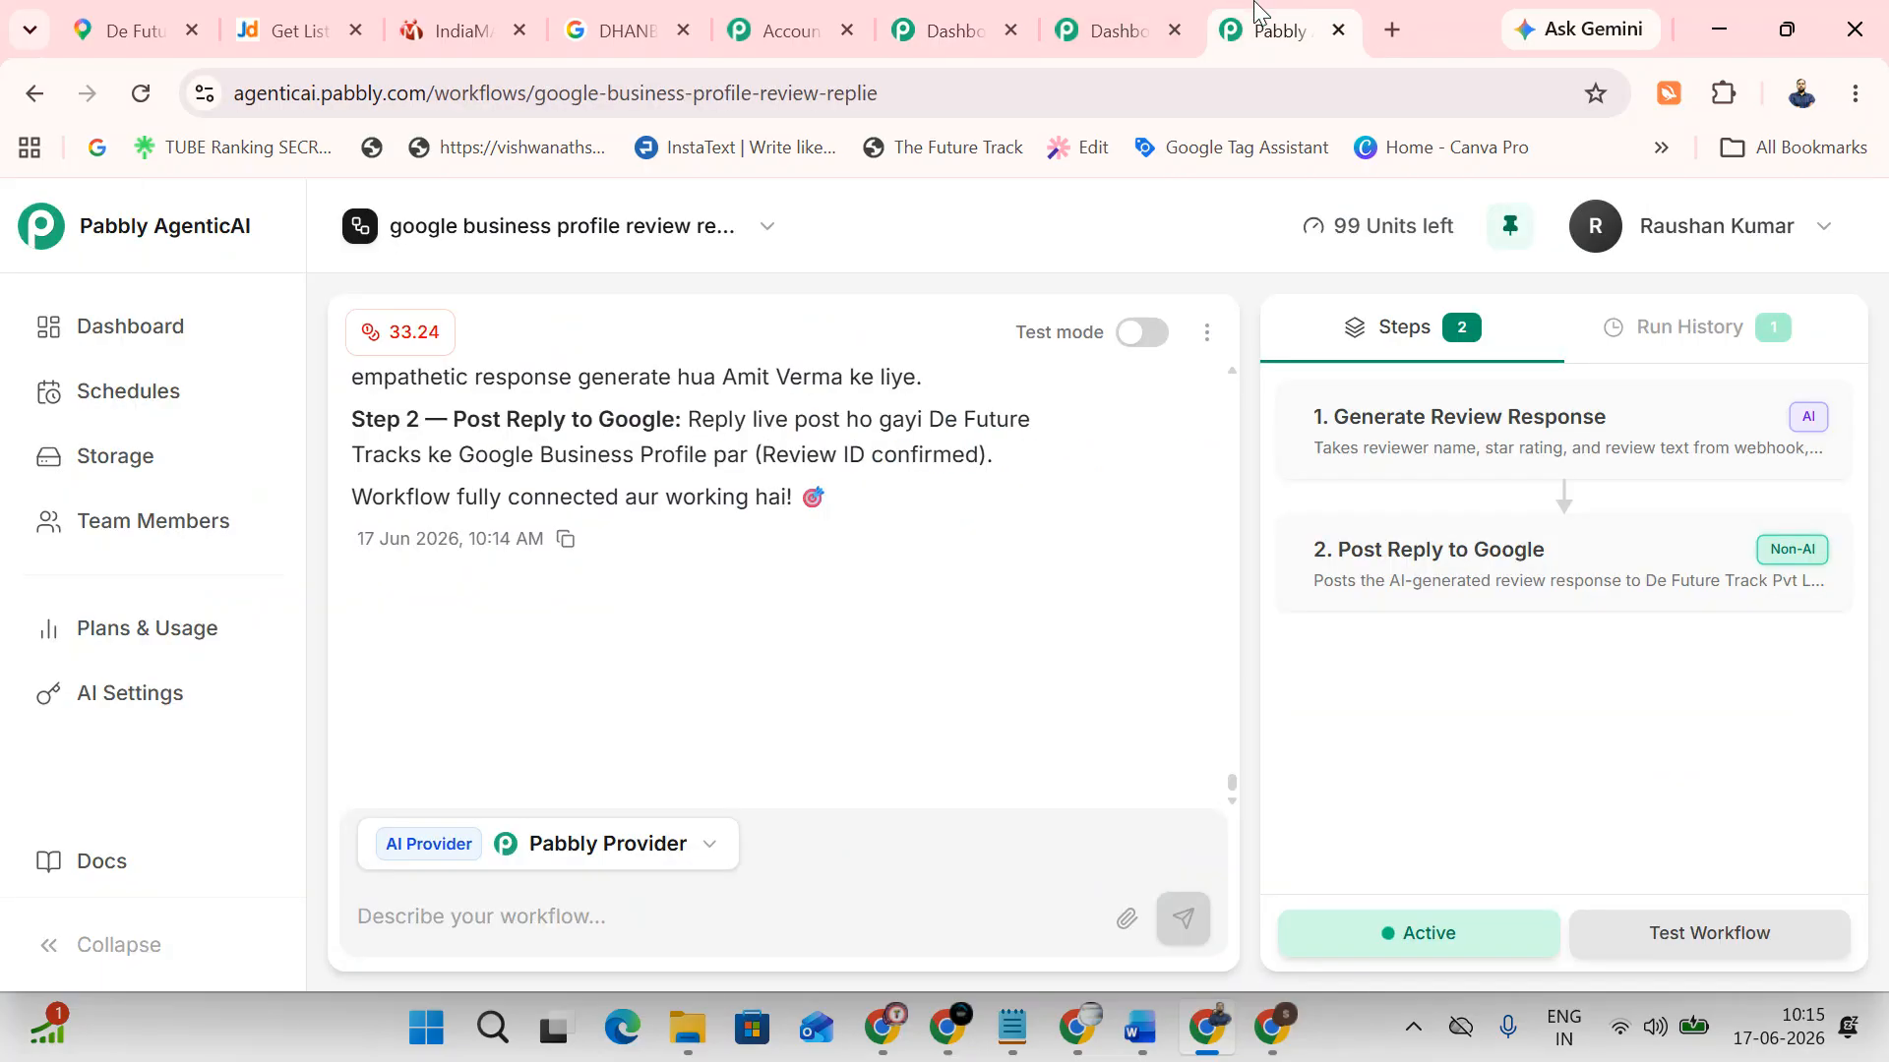
{"action": "scroll", "coordinate": [1018, 468], "scroll_direction": "up", "scroll_amount": 6}
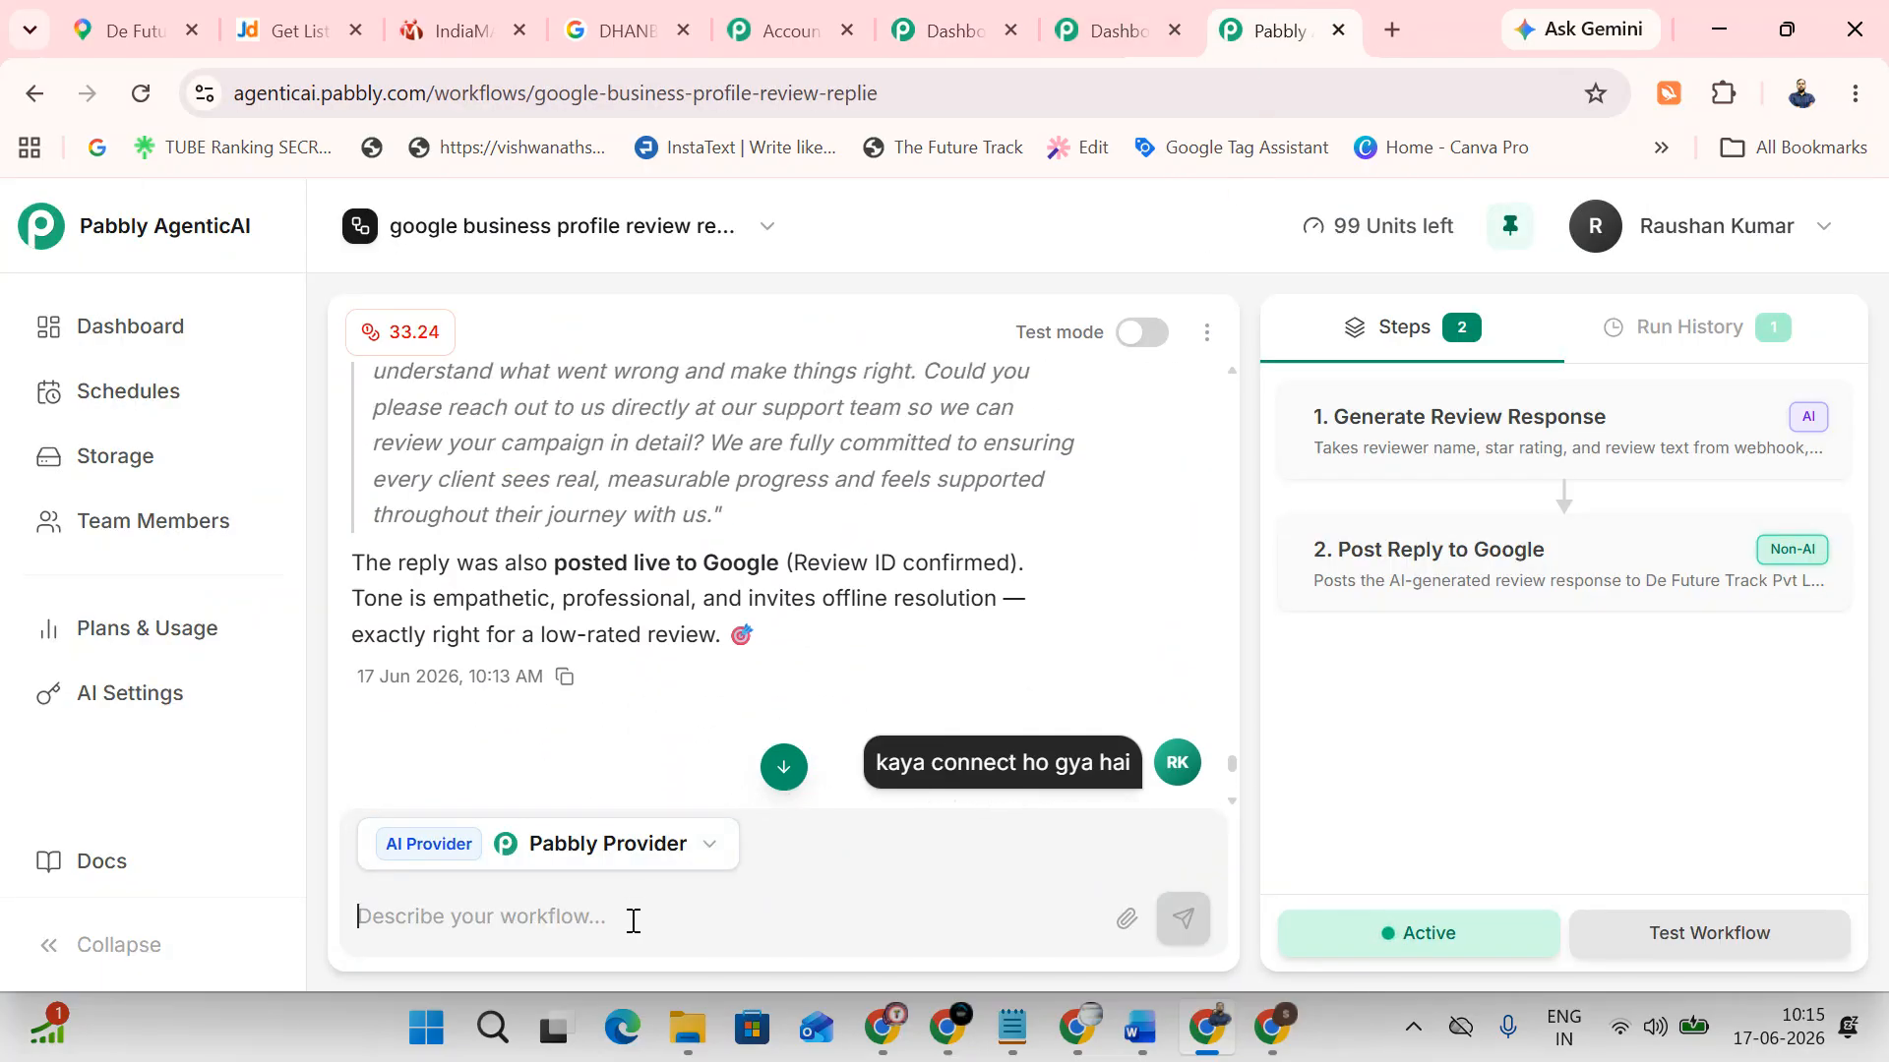
{"action": "left_click", "coordinate": [677, 938]}
{"action": "type", "text": "show"}
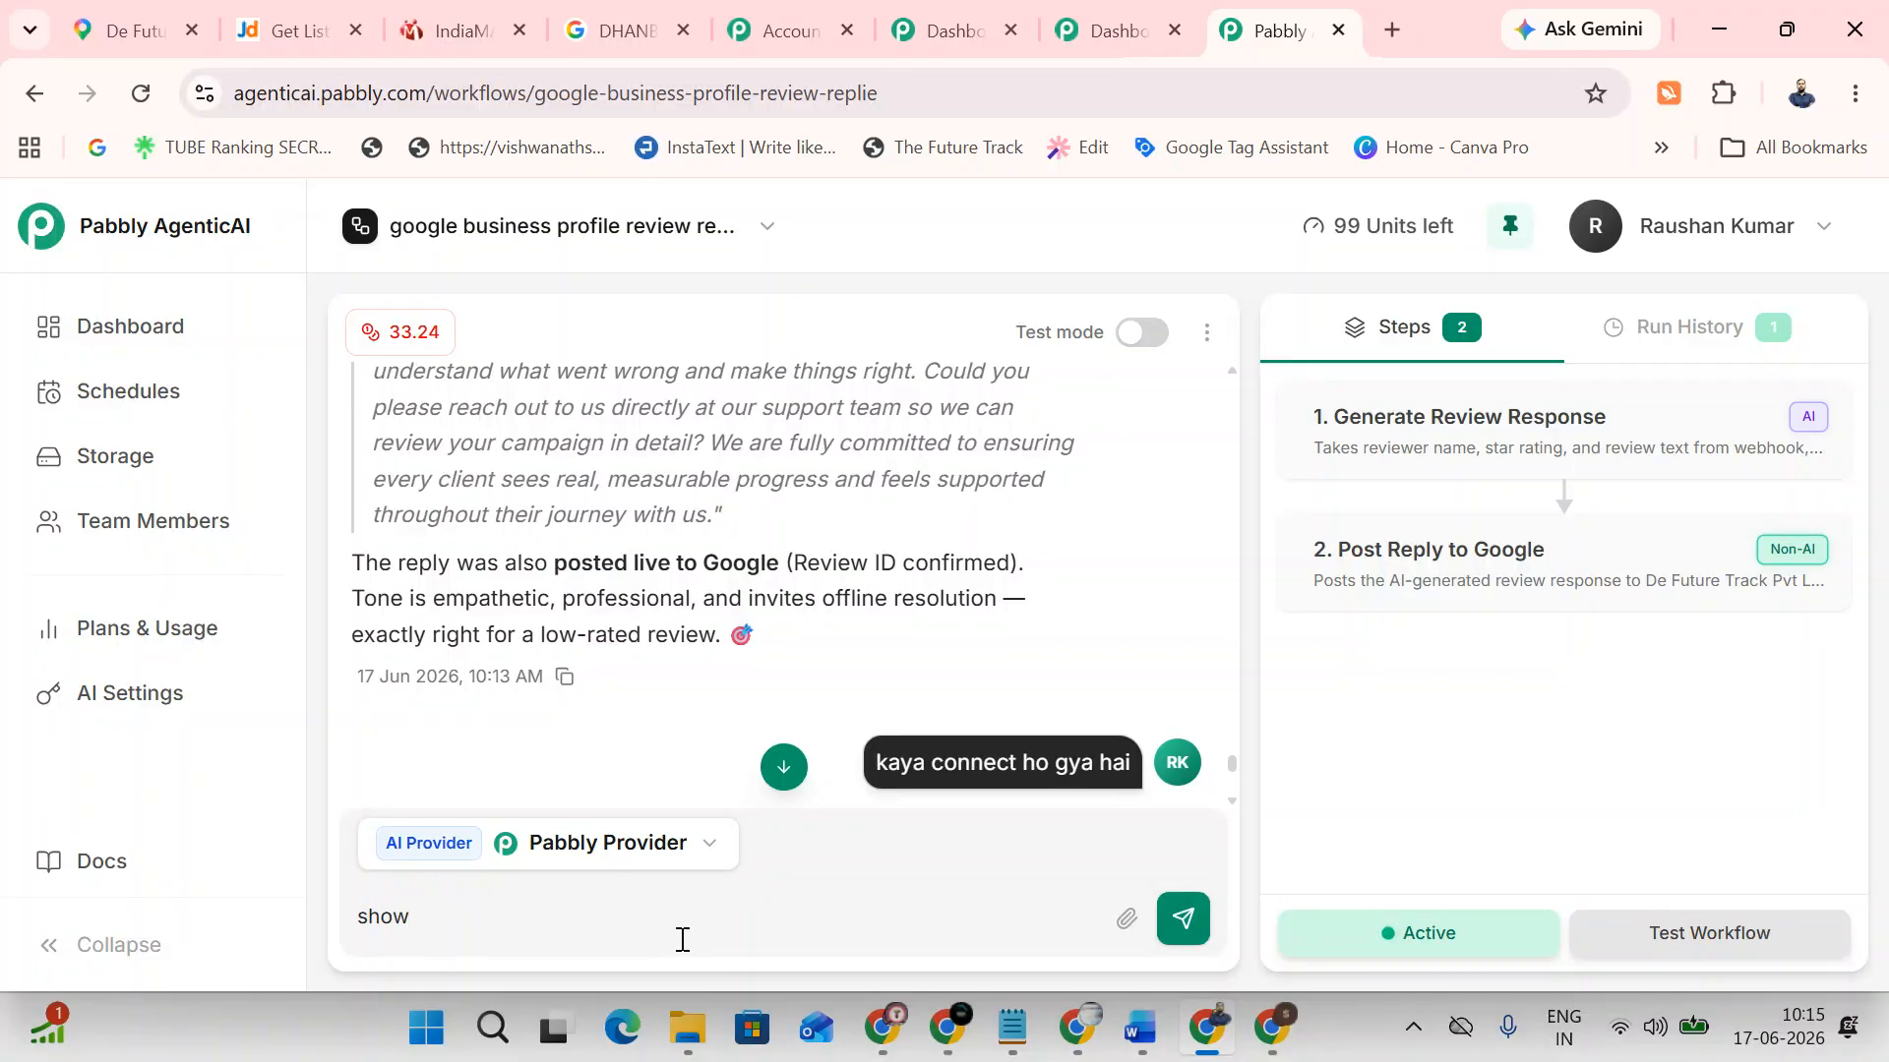
{"action": "type", "text": " the google buisness profile in pabbly connect"}
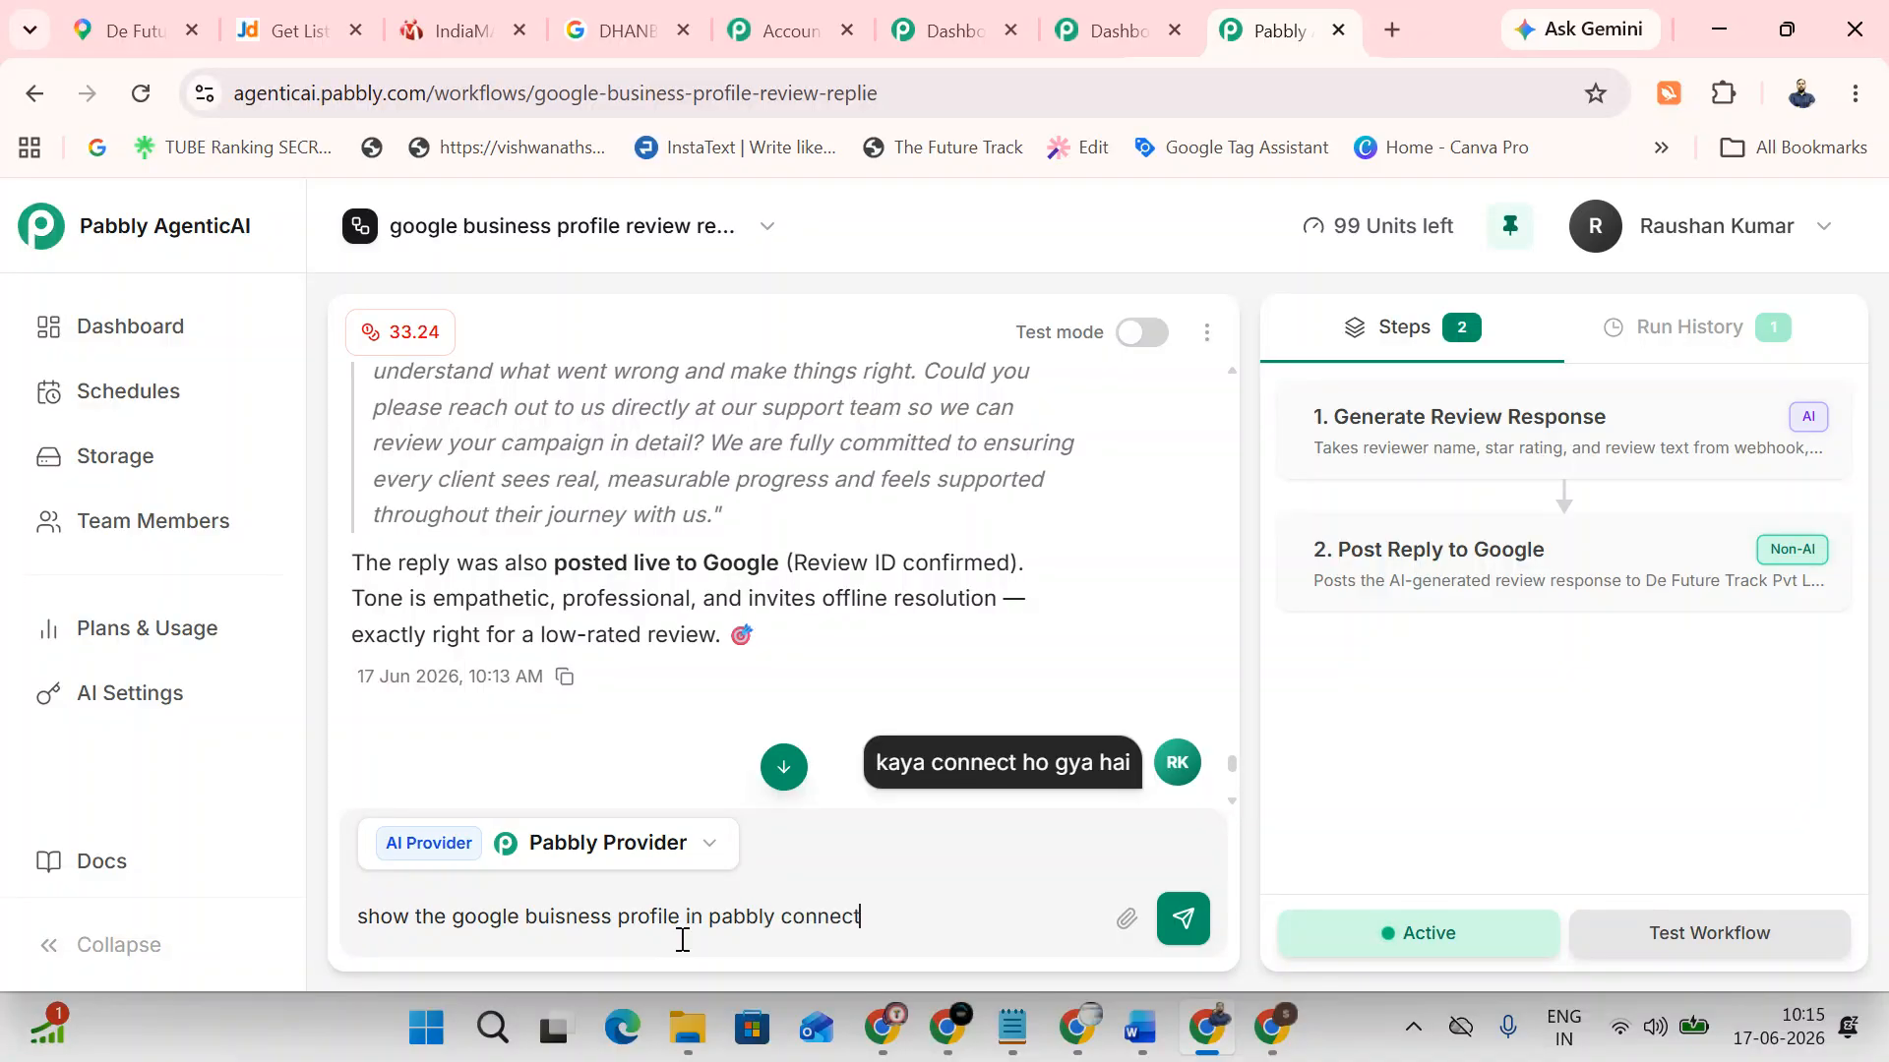
{"action": "key", "text": "shift+Return"}
{"action": "left_click", "coordinate": [1180, 915]}
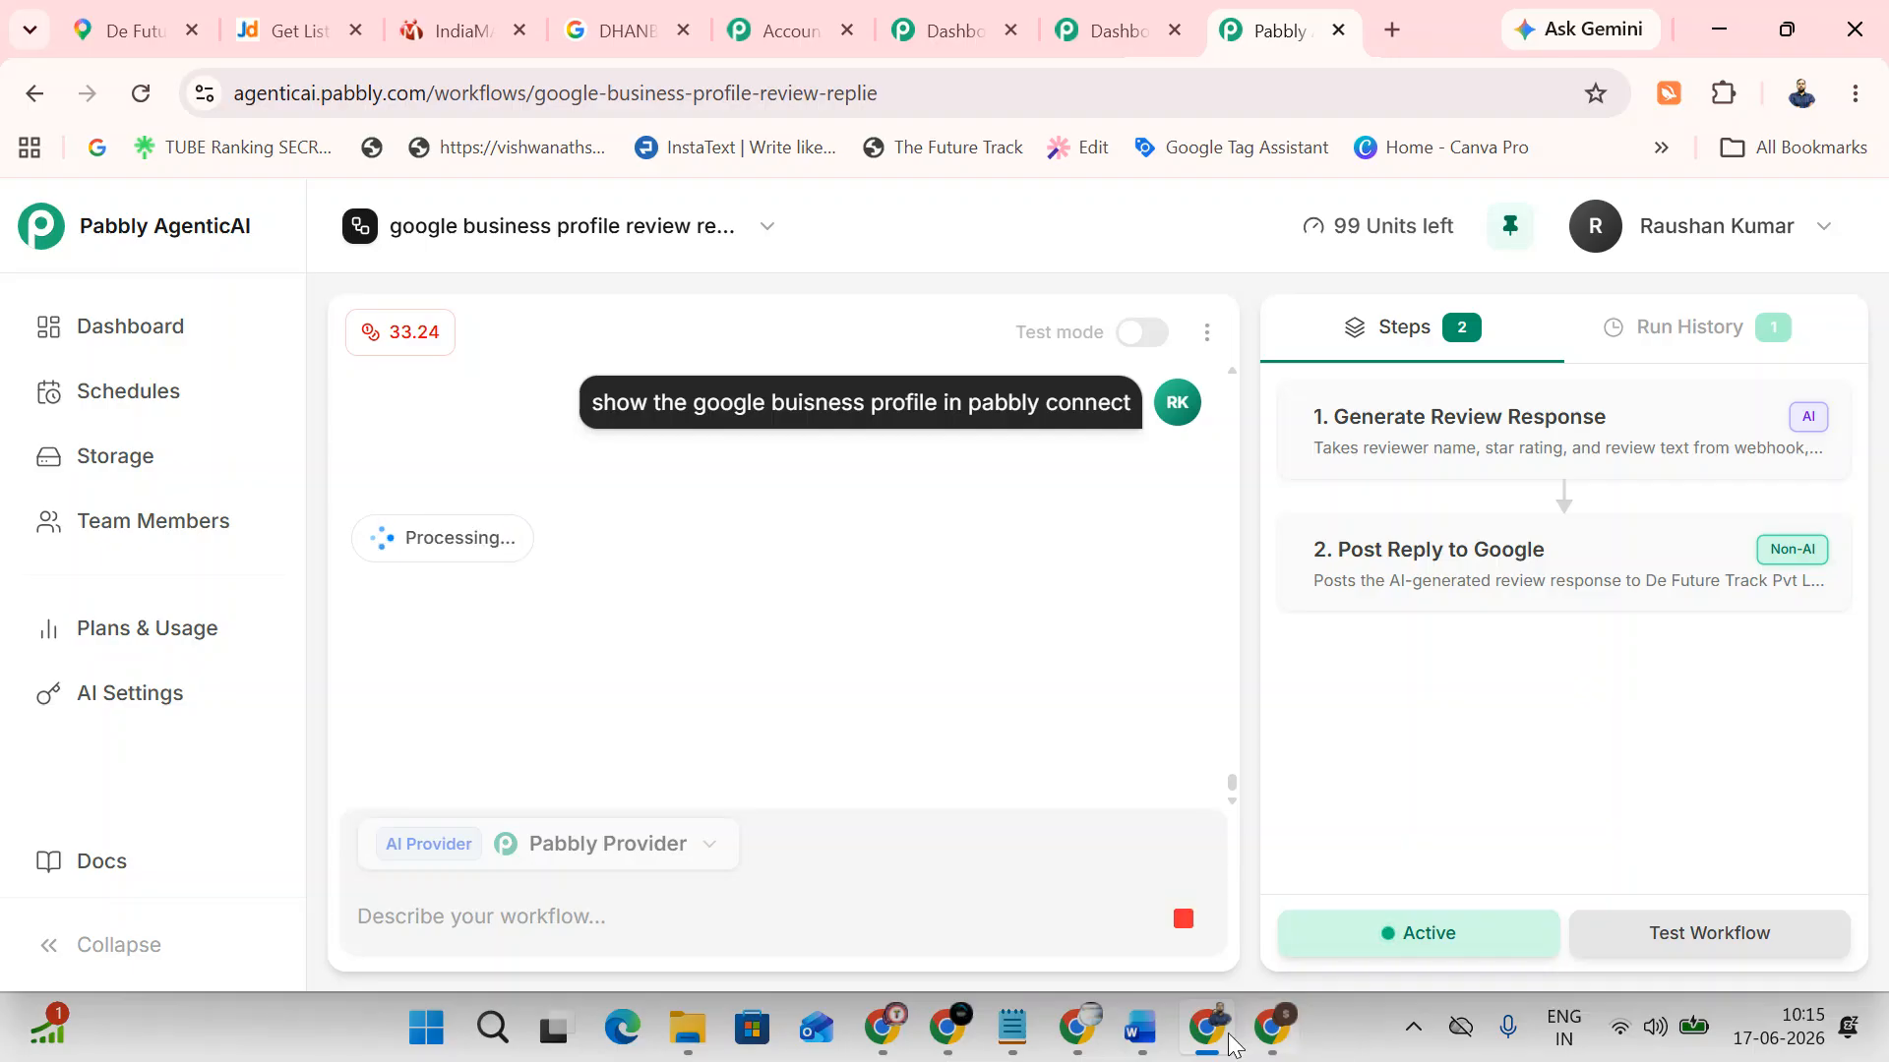
Switch to Word and export the growth plan document to the Desktop as "google business profile growth plan.pdf"
{"action": "left_click", "coordinate": [1131, 1033]}
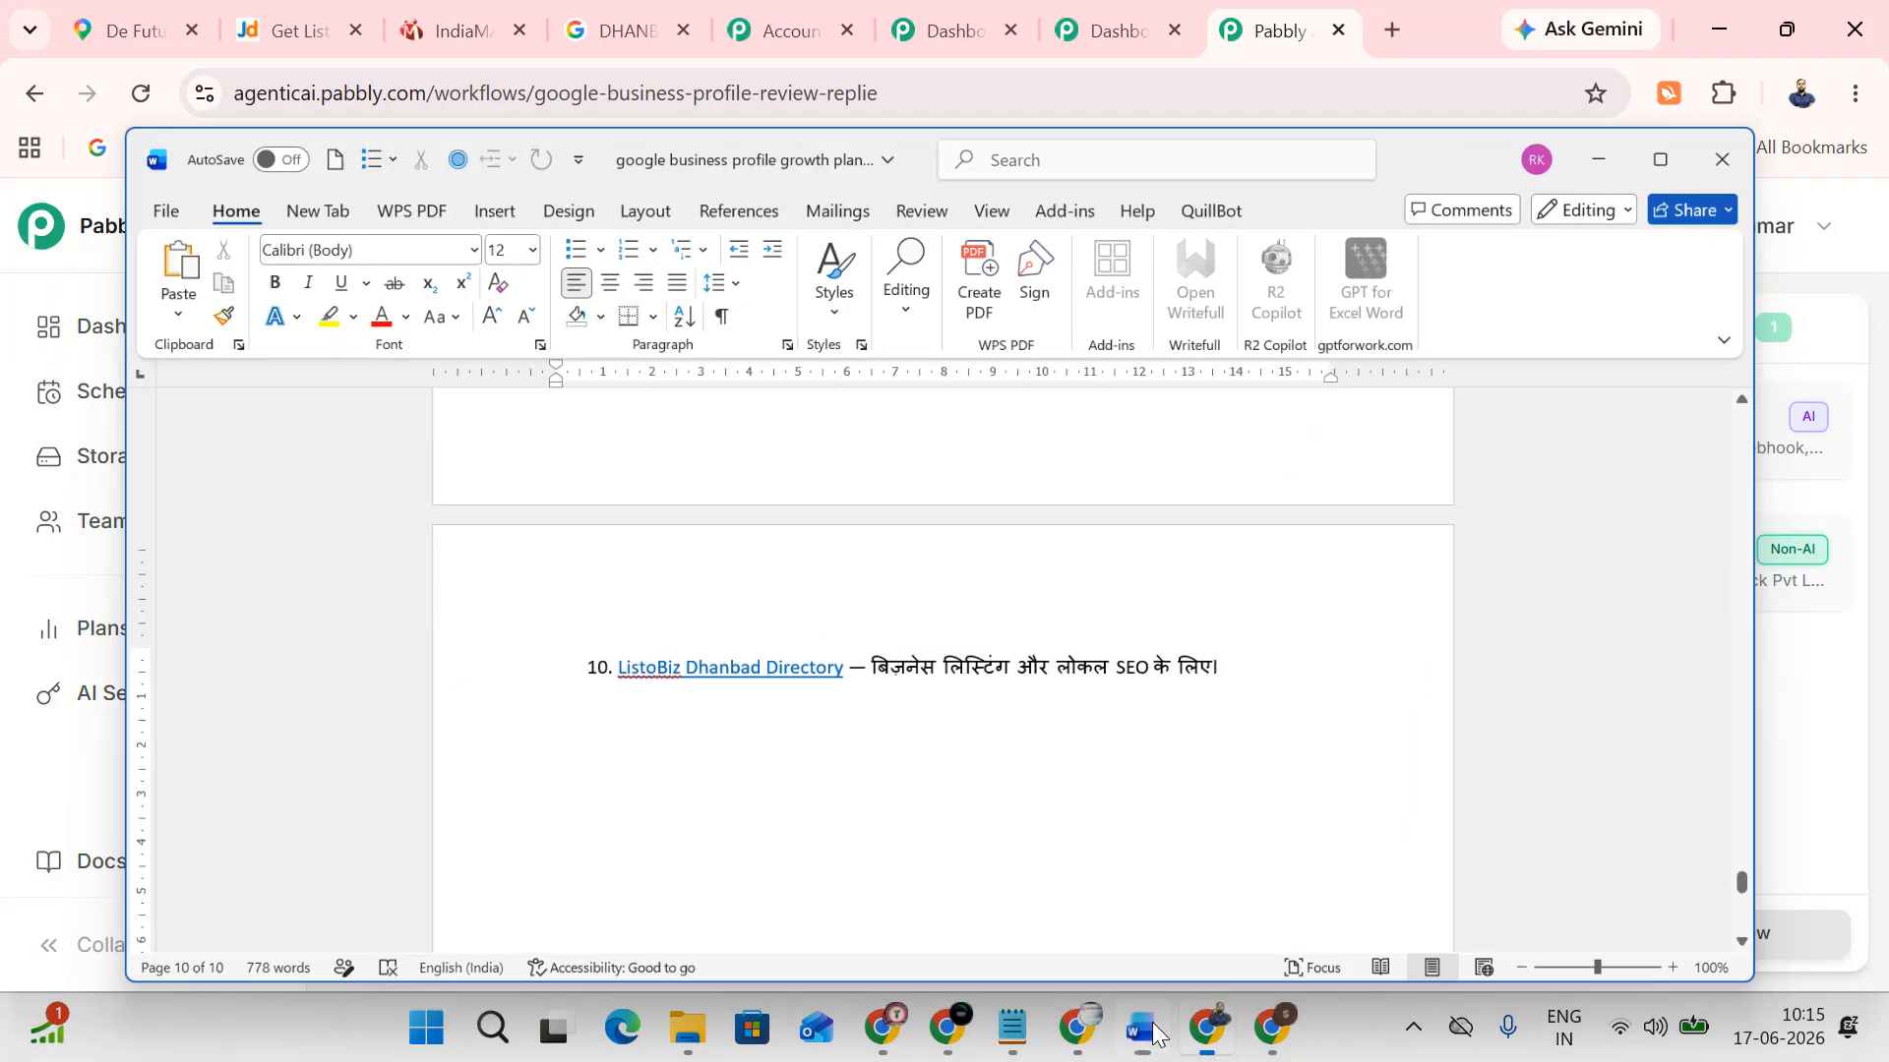
{"action": "left_click", "coordinate": [1153, 1033]}
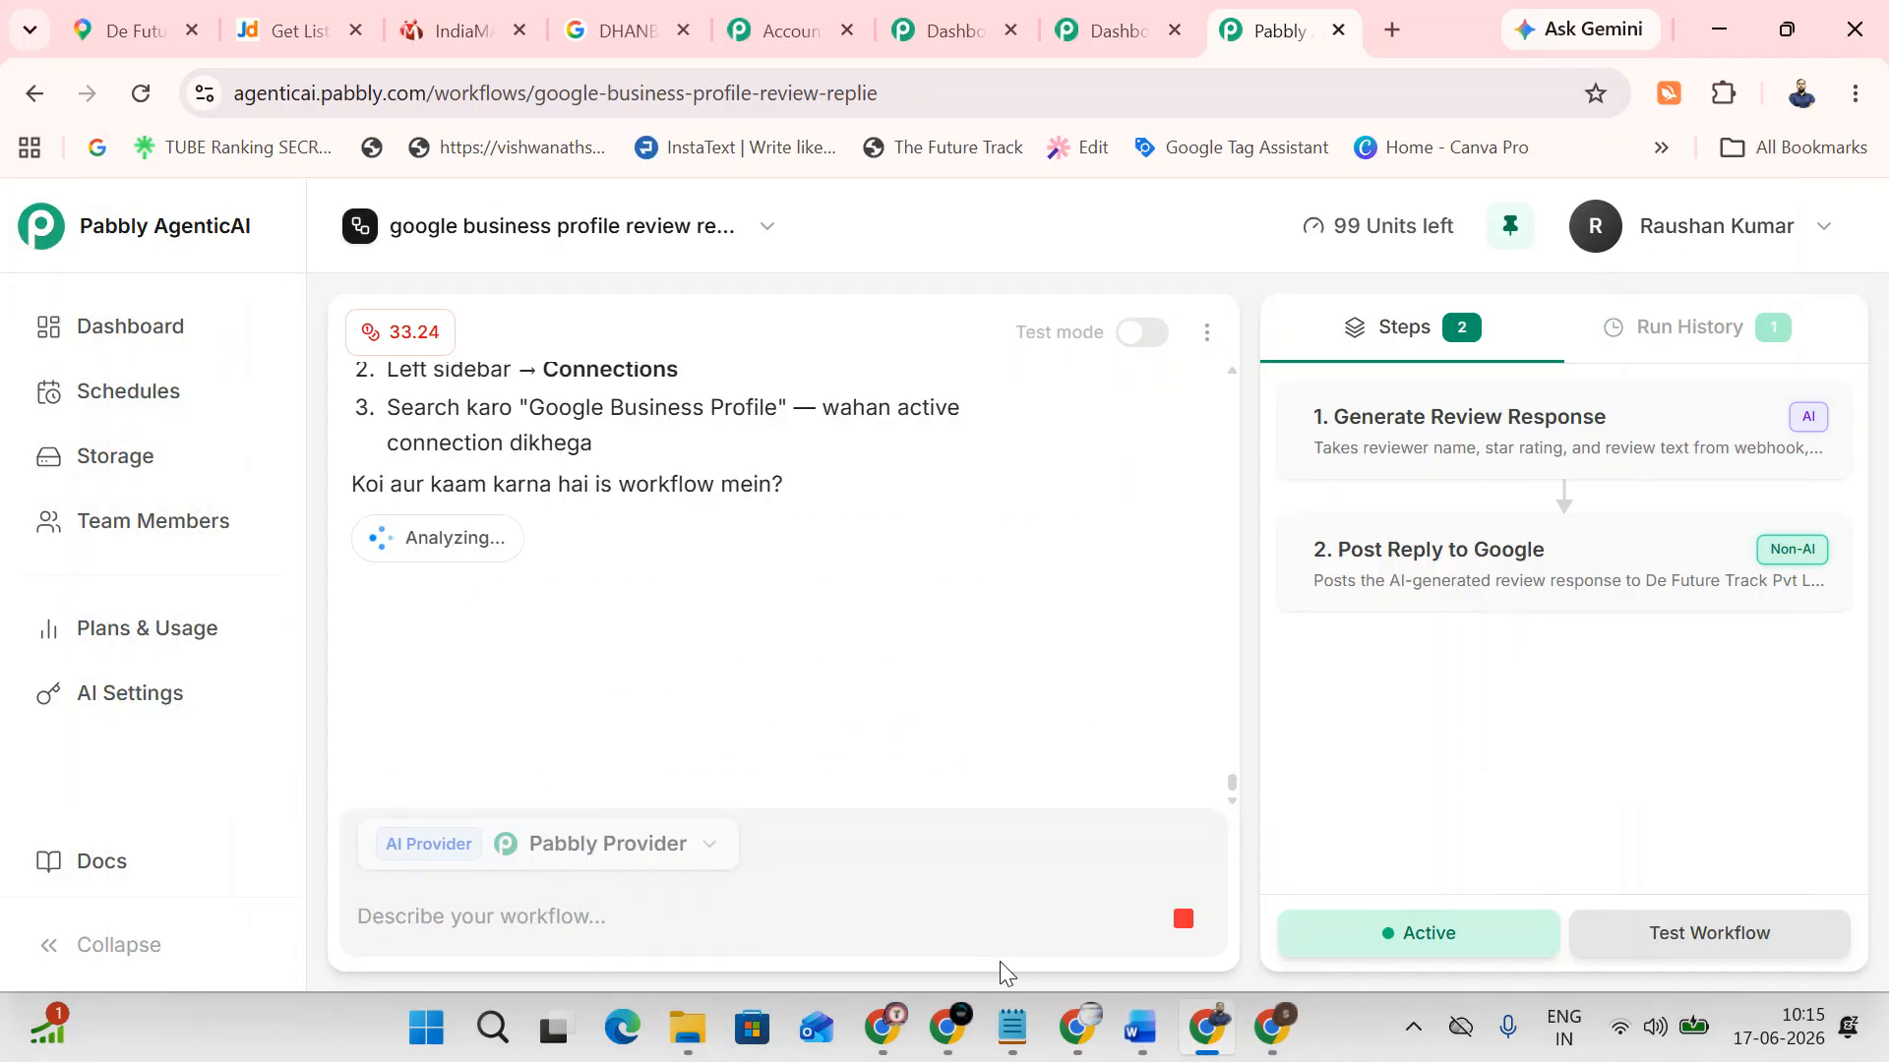
{"action": "left_click", "coordinate": [1146, 1043]}
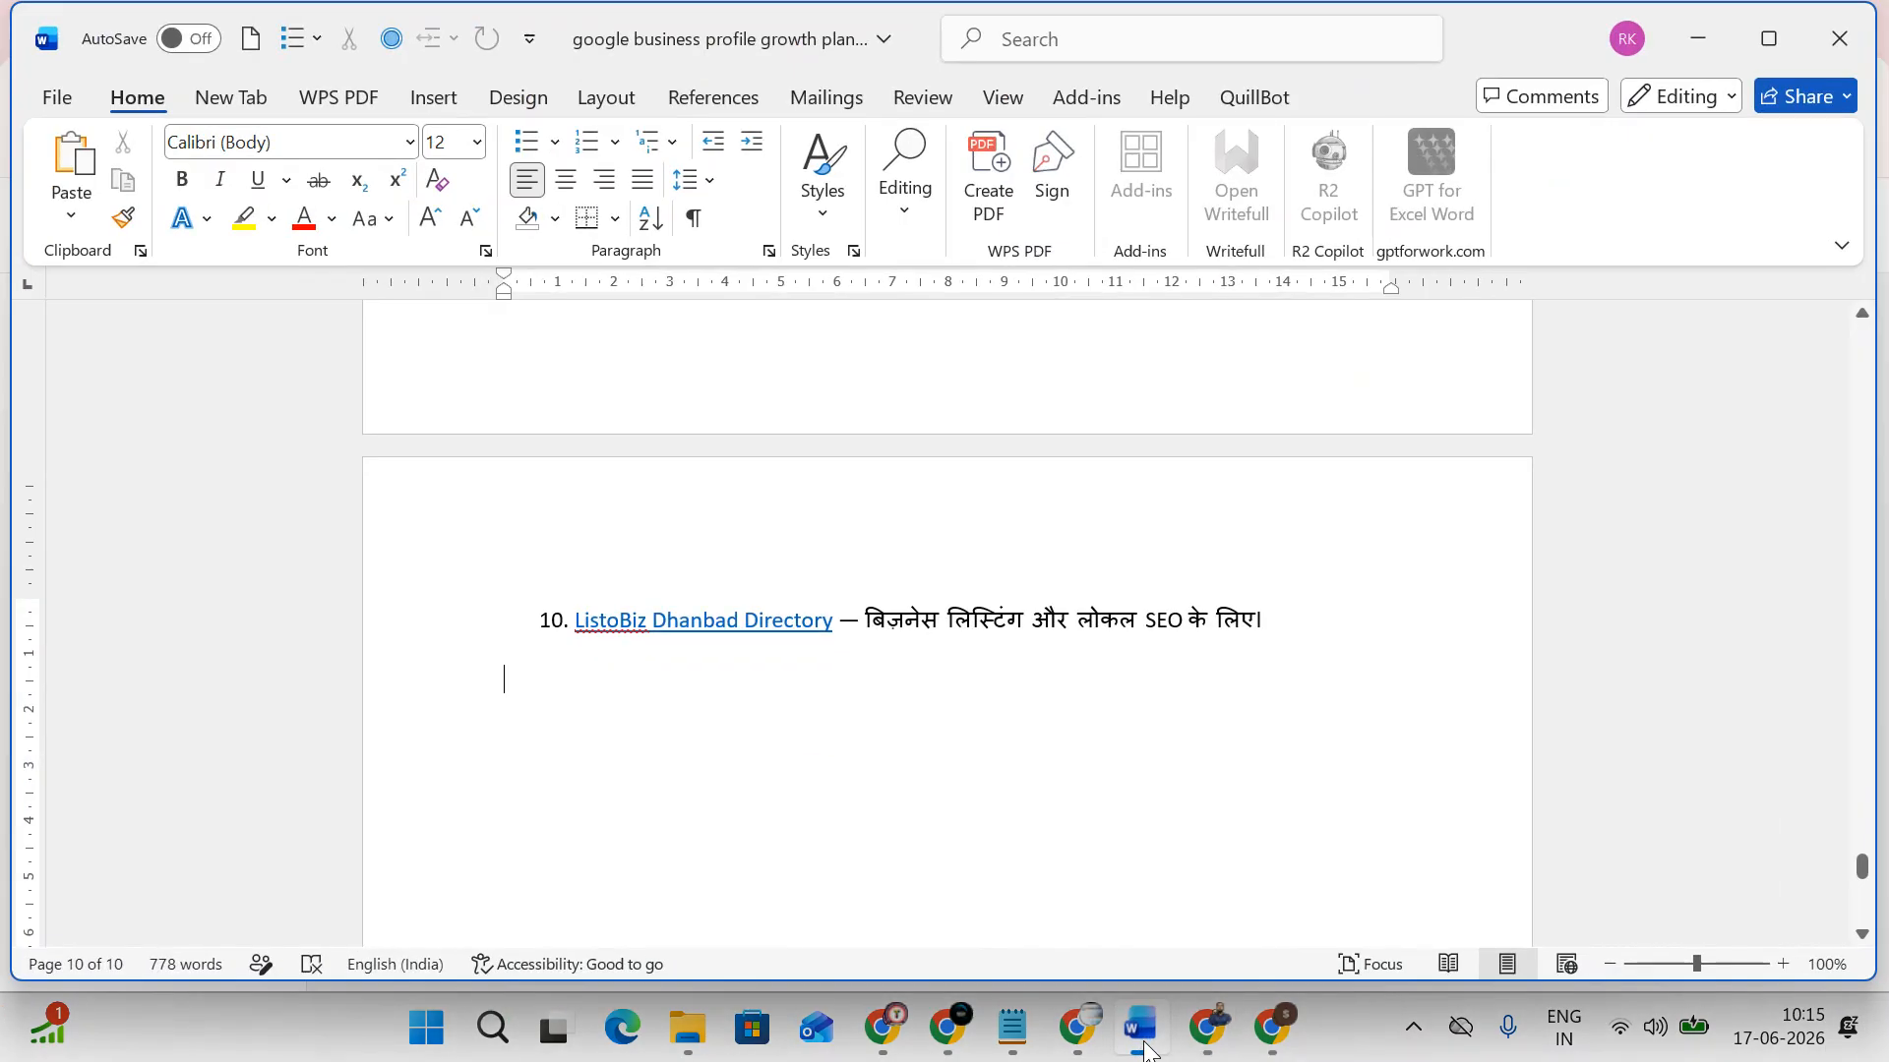
{"action": "left_click", "coordinate": [59, 98]}
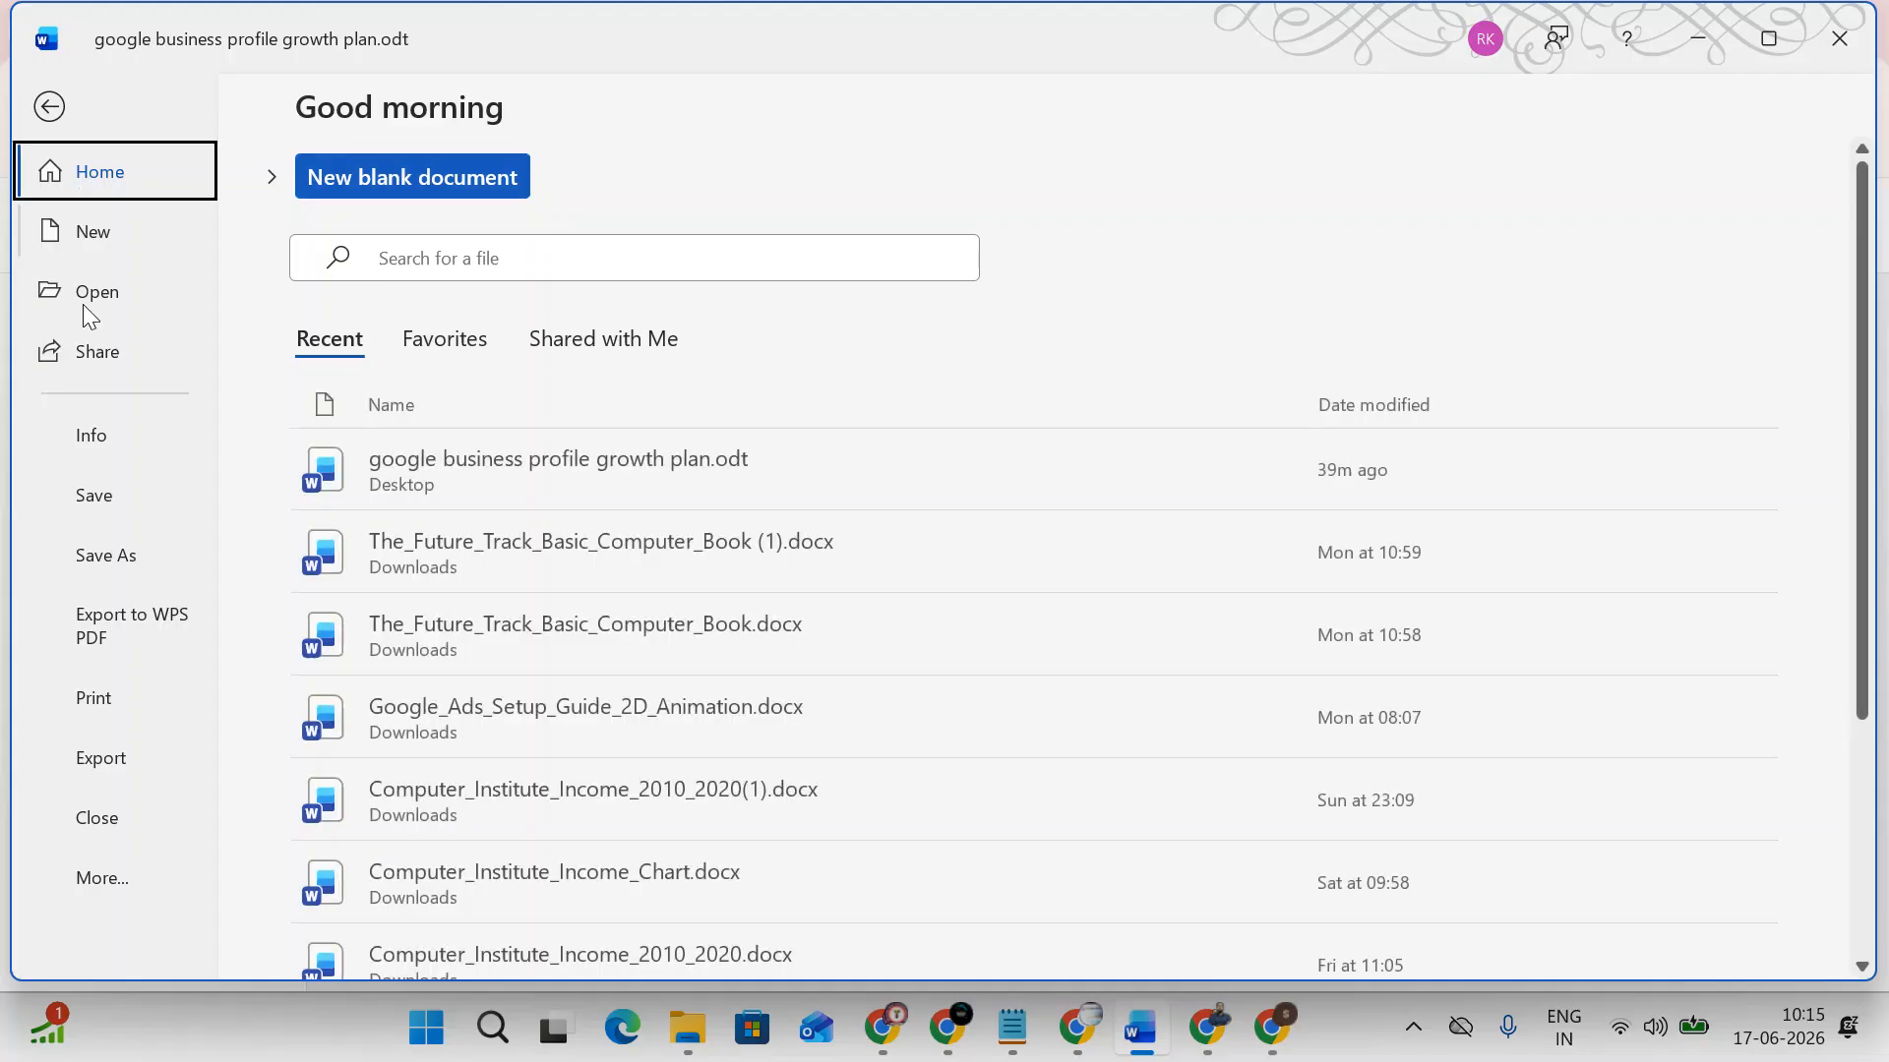
{"action": "left_click", "coordinate": [112, 770]}
{"action": "left_click", "coordinate": [841, 411]}
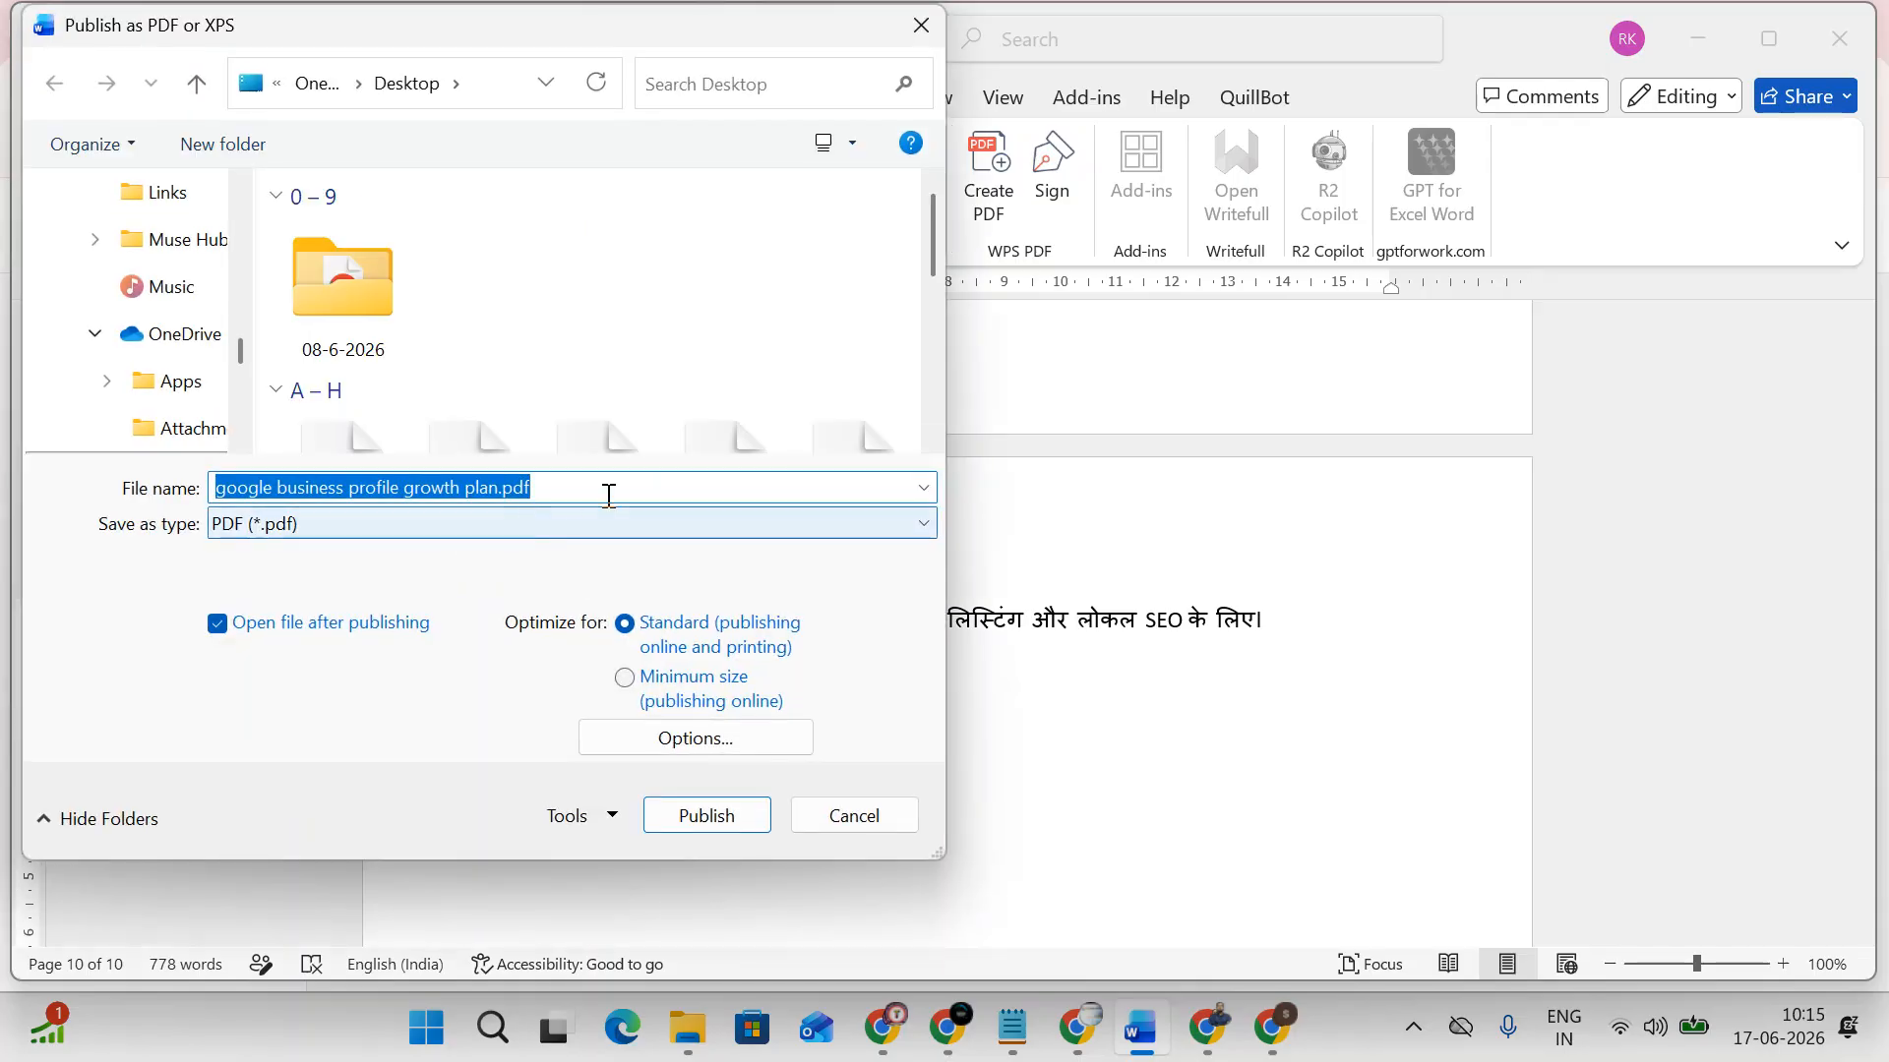
{"action": "left_click", "coordinate": [605, 495]}
{"action": "left_click", "coordinate": [280, 527]}
{"action": "left_click", "coordinate": [281, 531]}
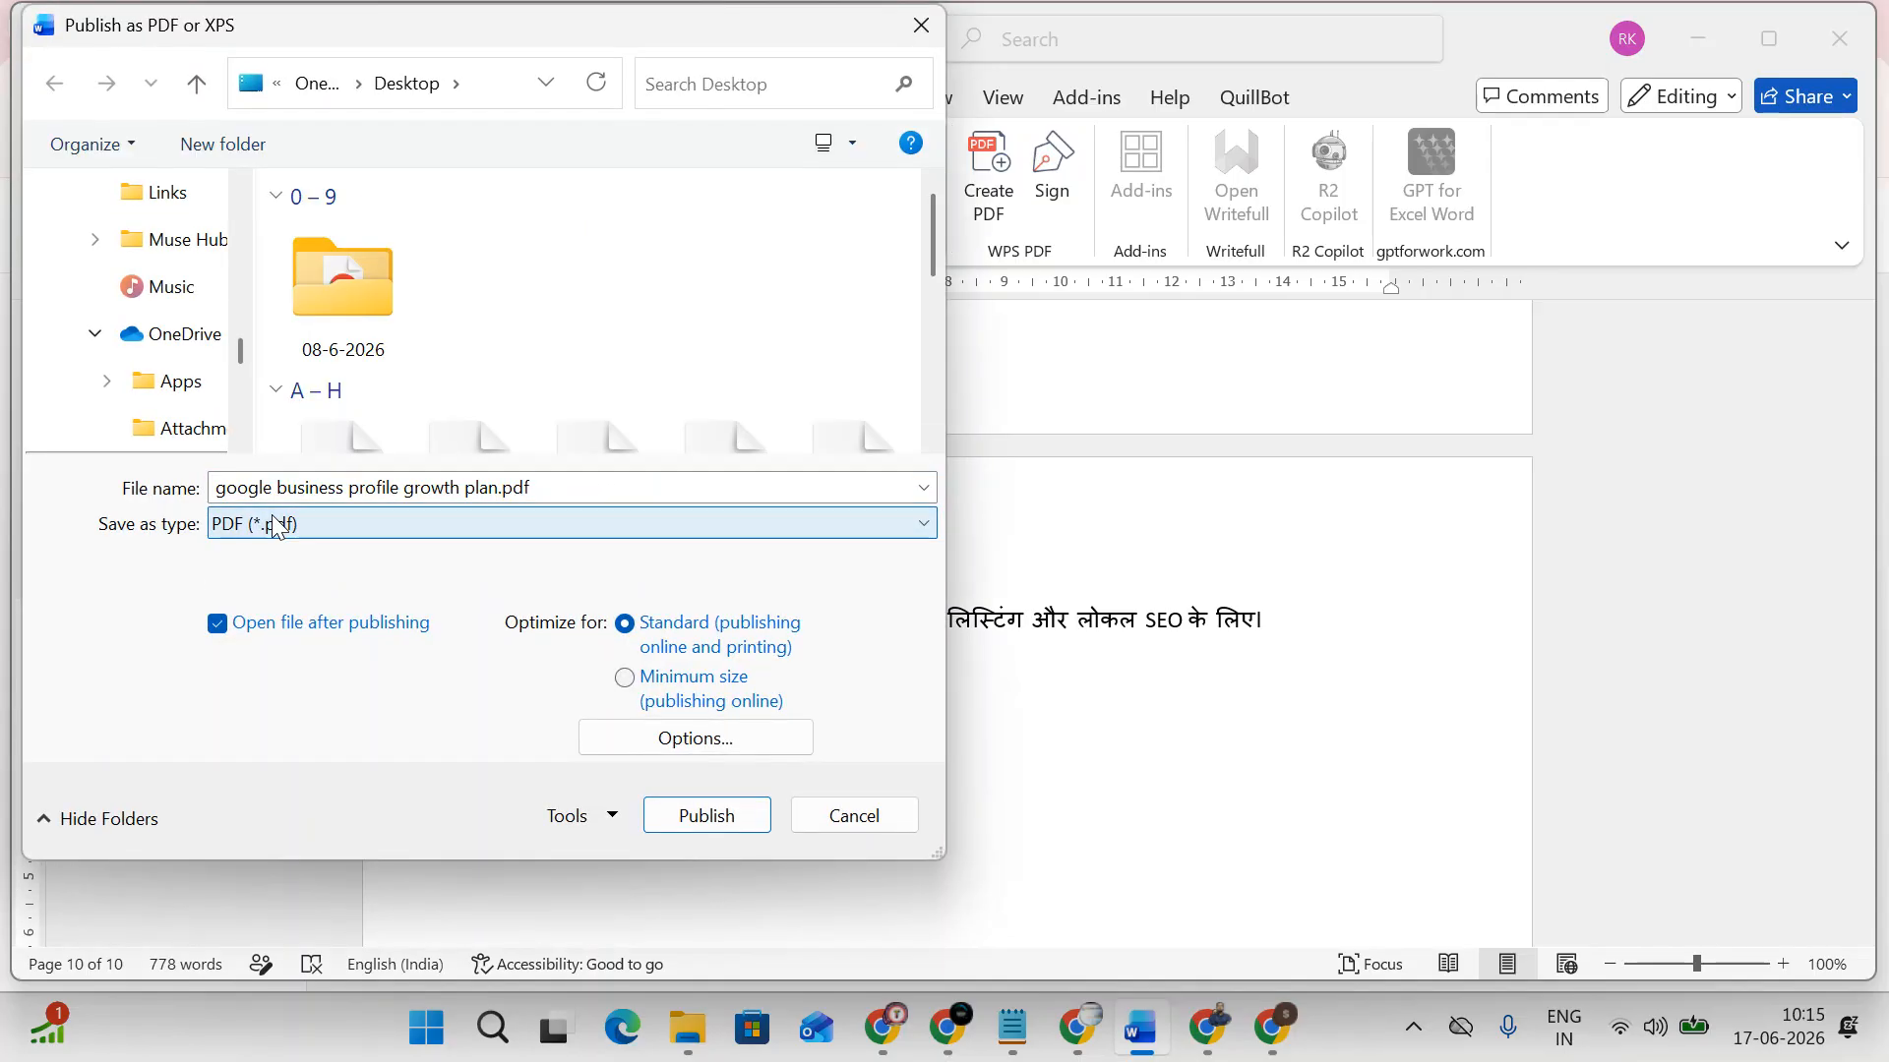
{"action": "left_click", "coordinate": [699, 816]}
{"action": "left_click", "coordinate": [1020, 515]}
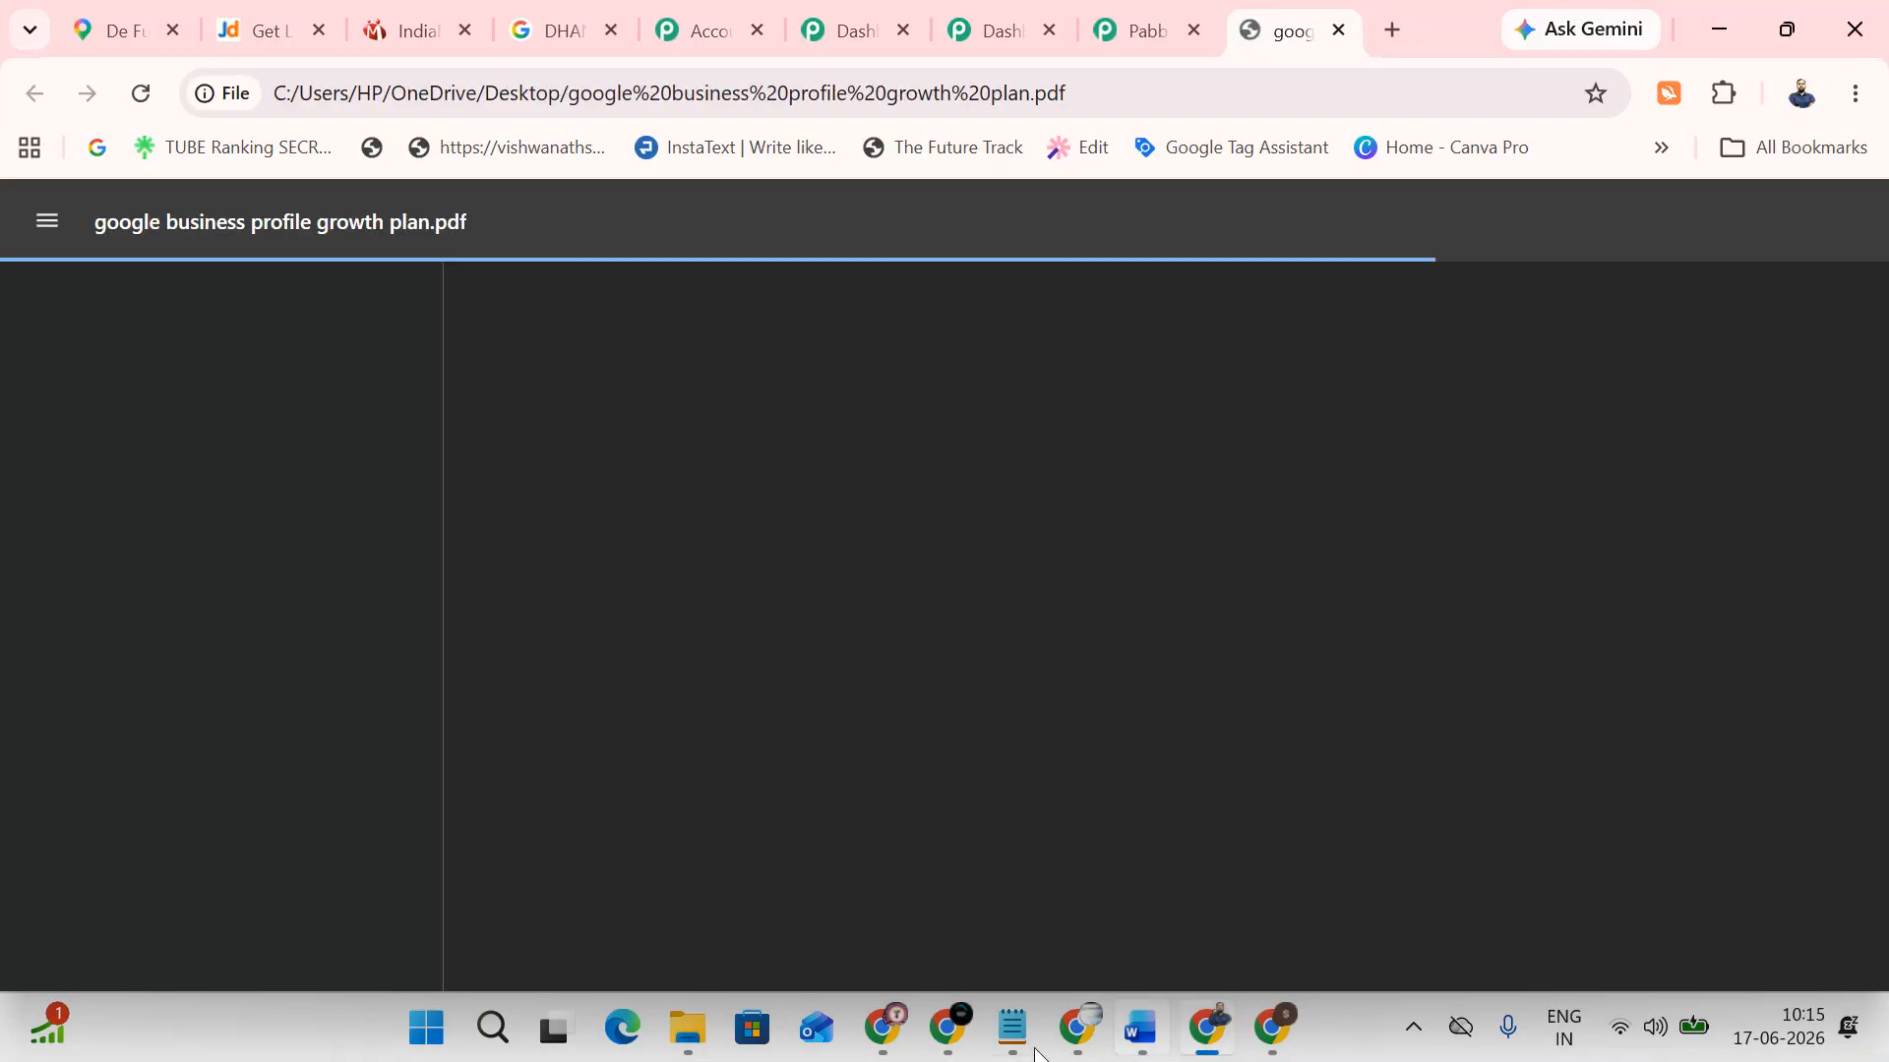
Switch to the Classplus free material page in the other Chrome window and delete "google business profile growth plan.pdf"
{"action": "mouse_move", "coordinate": [967, 1045]}
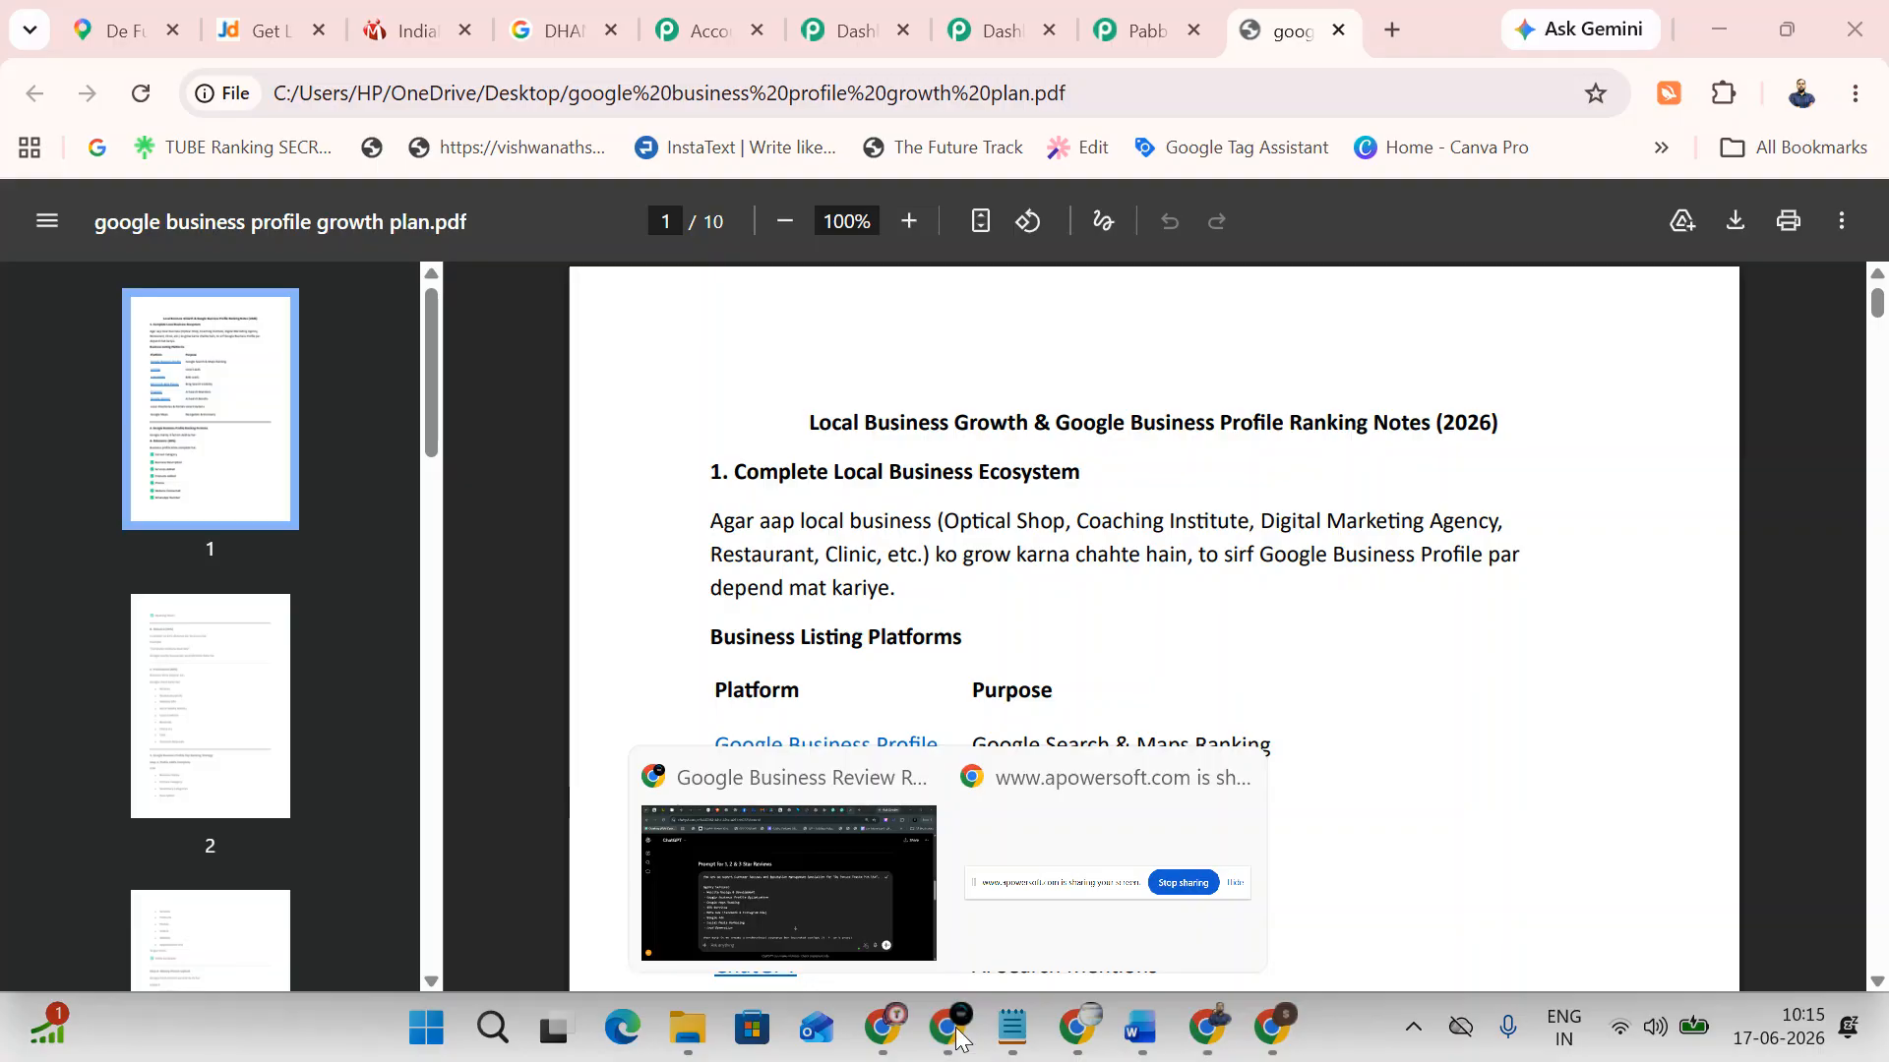
{"action": "left_click", "coordinate": [792, 883]}
{"action": "left_click", "coordinate": [1014, 26]}
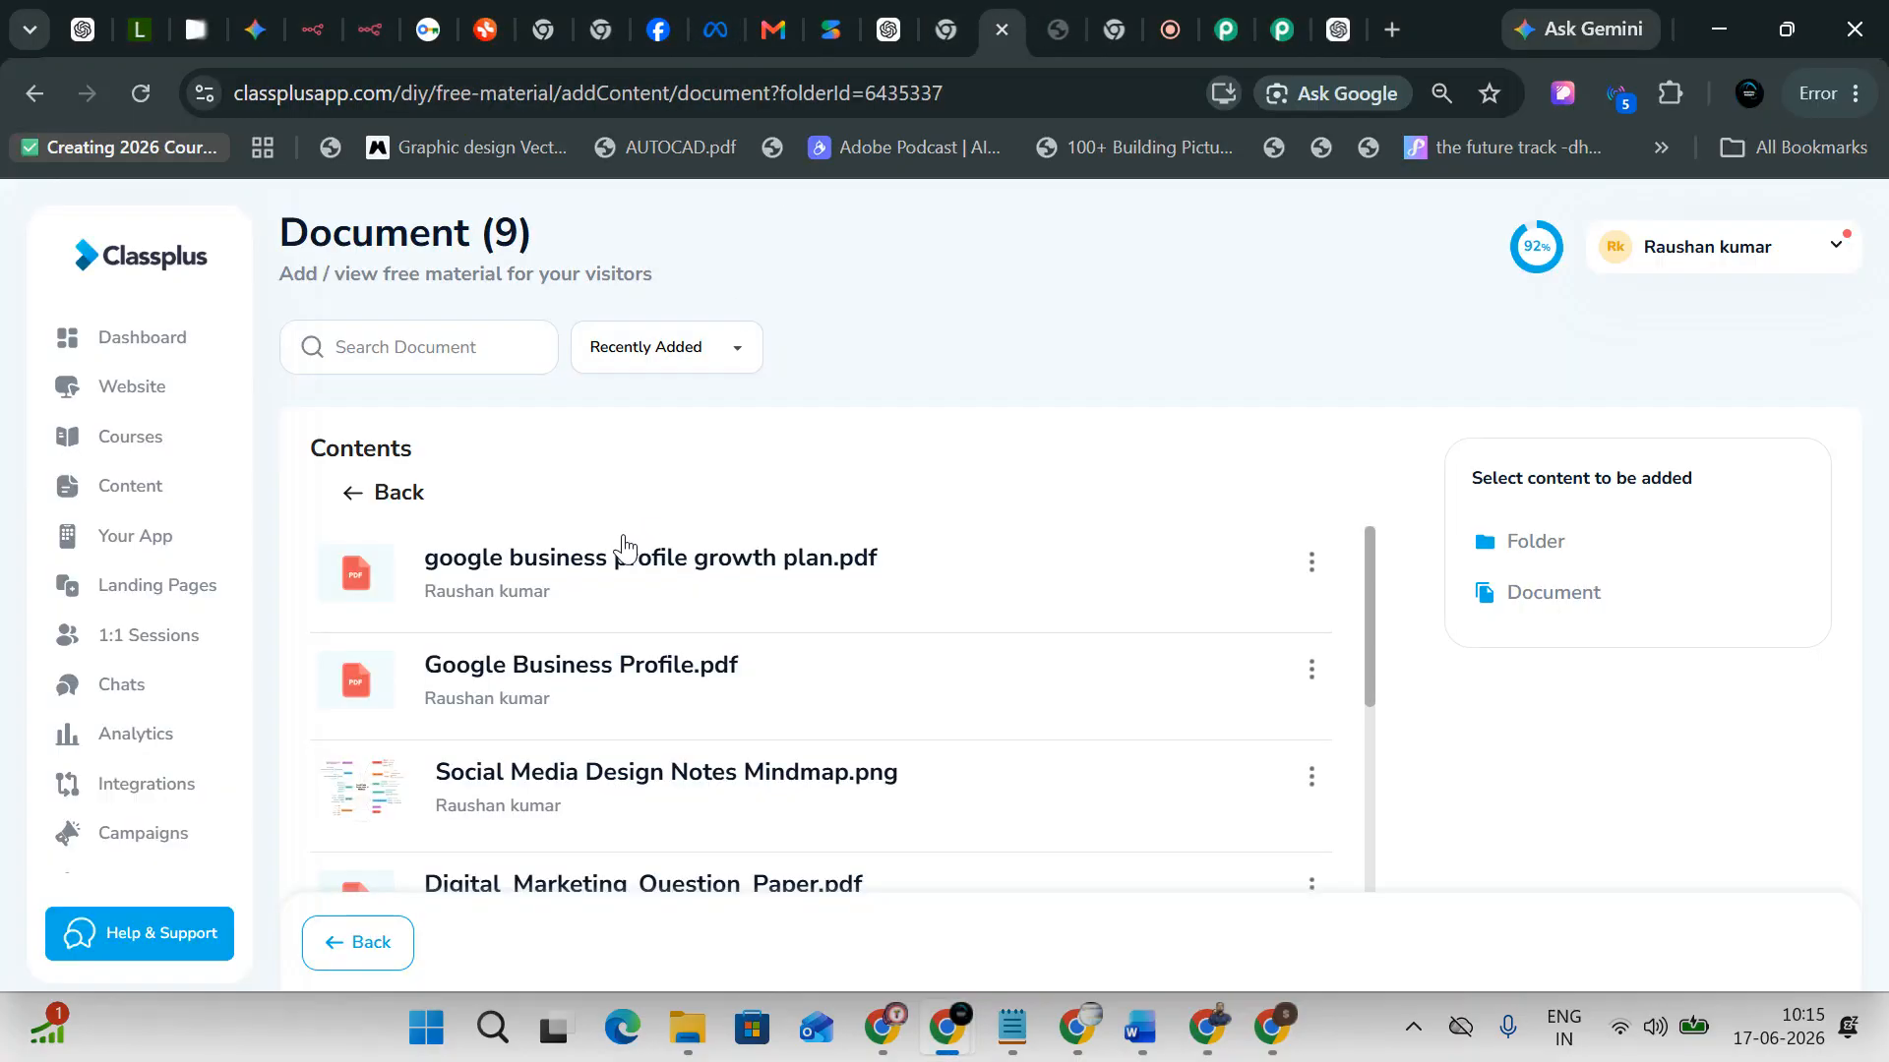
{"action": "left_click", "coordinate": [1310, 562]}
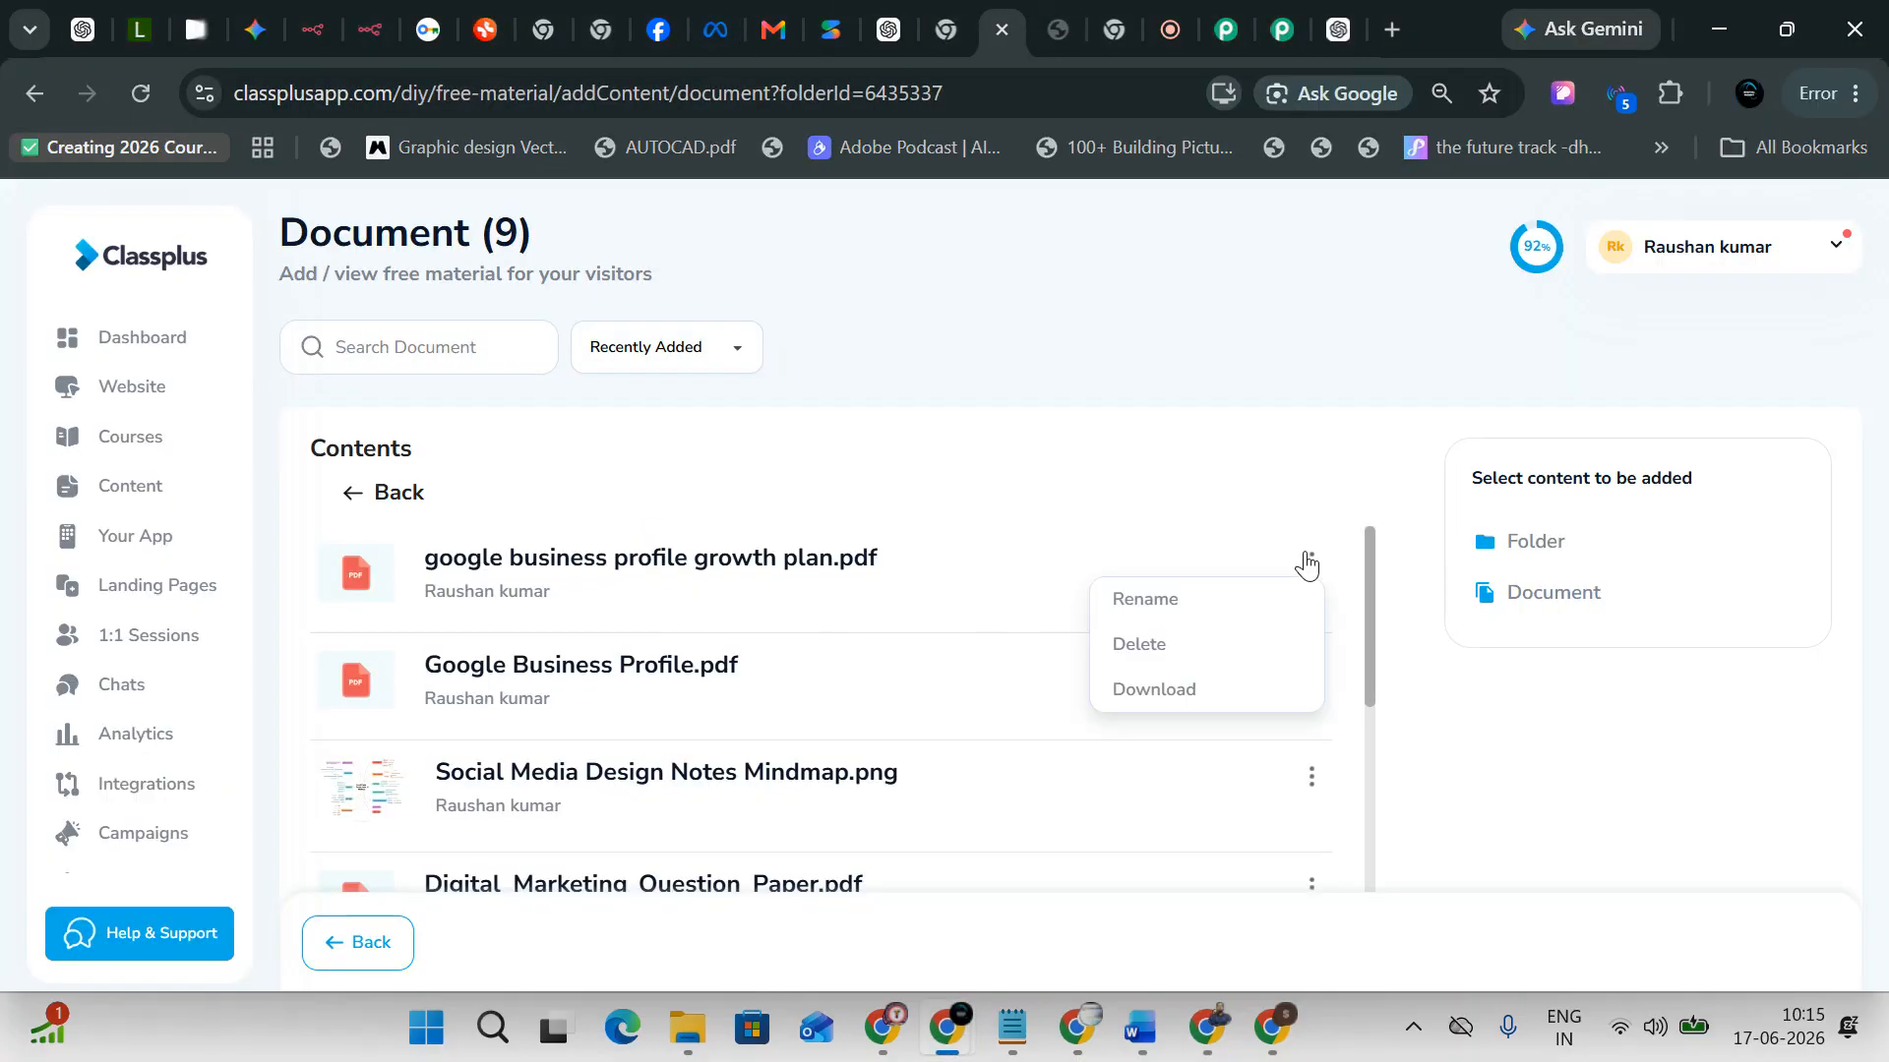
{"action": "left_click", "coordinate": [1176, 646]}
{"action": "left_click", "coordinate": [1094, 677]}
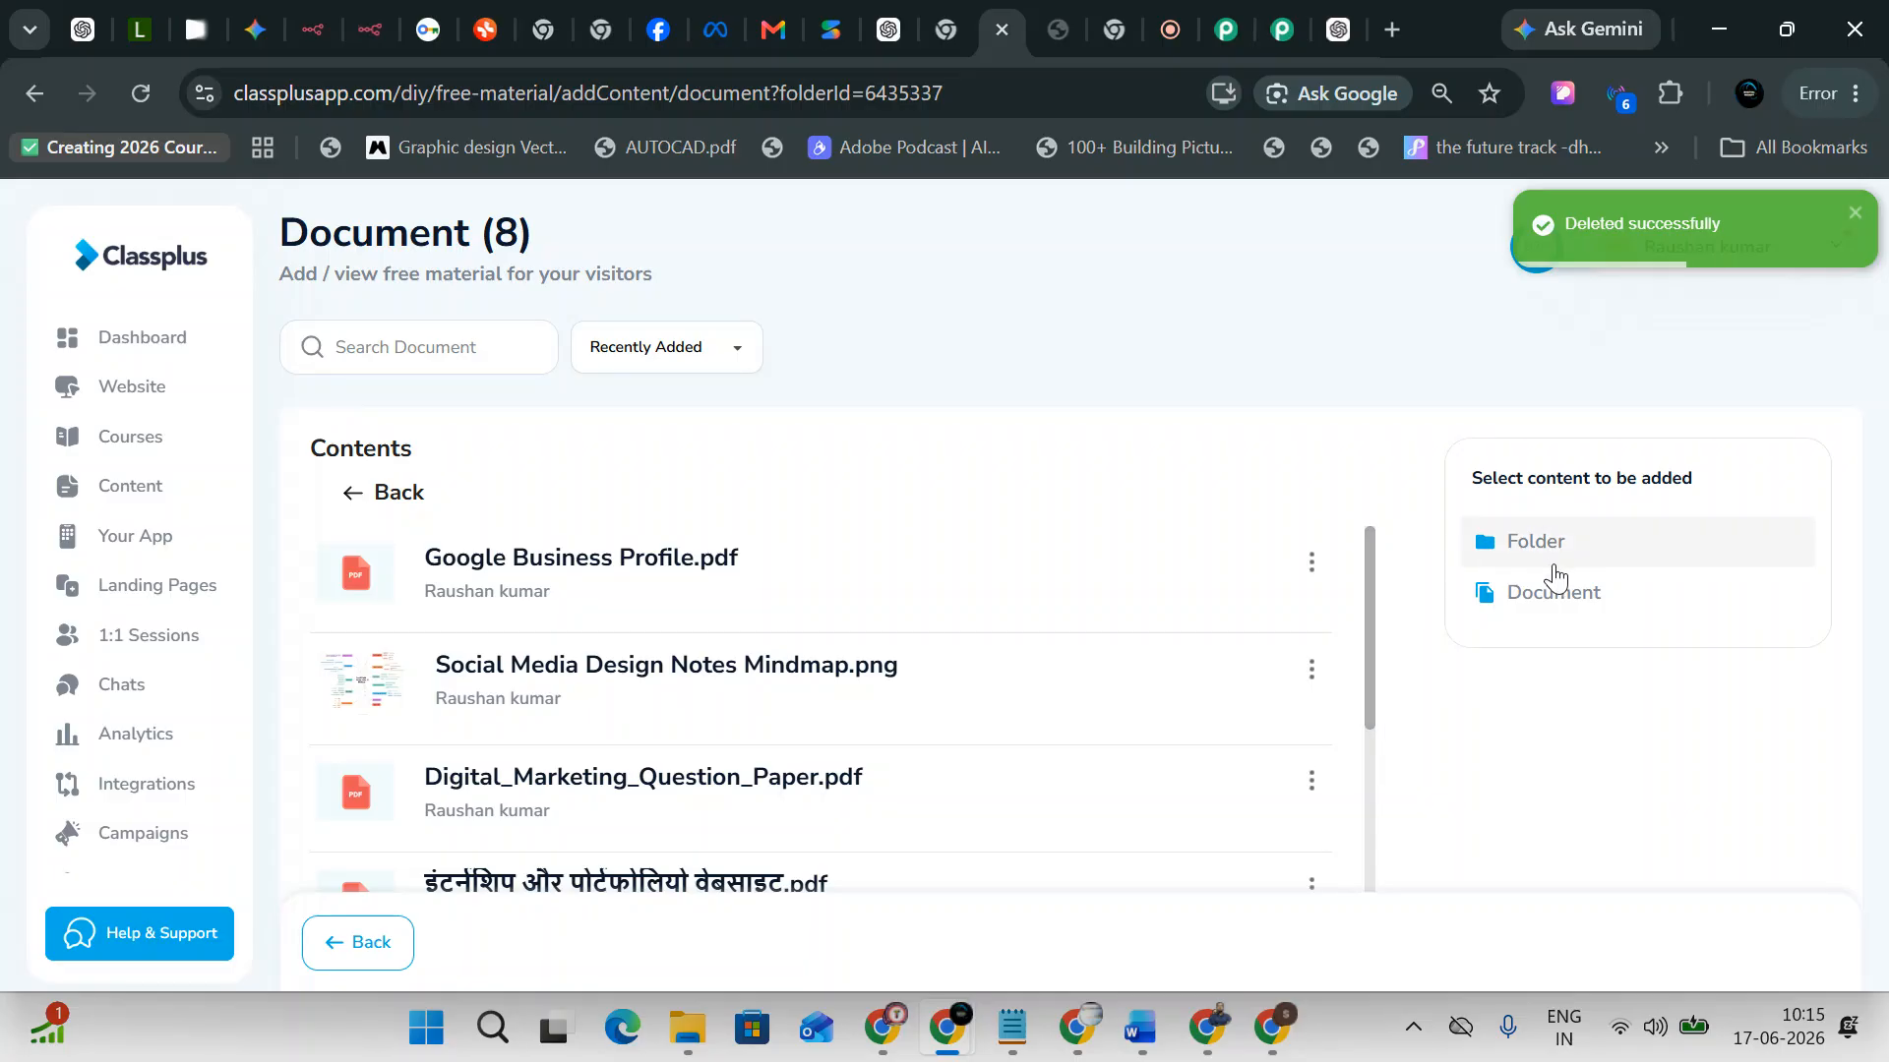
Try to upload the Desktop file "google business profile growth plan.pdf" as a document, then close the upload panel
{"action": "left_click", "coordinate": [1540, 610]}
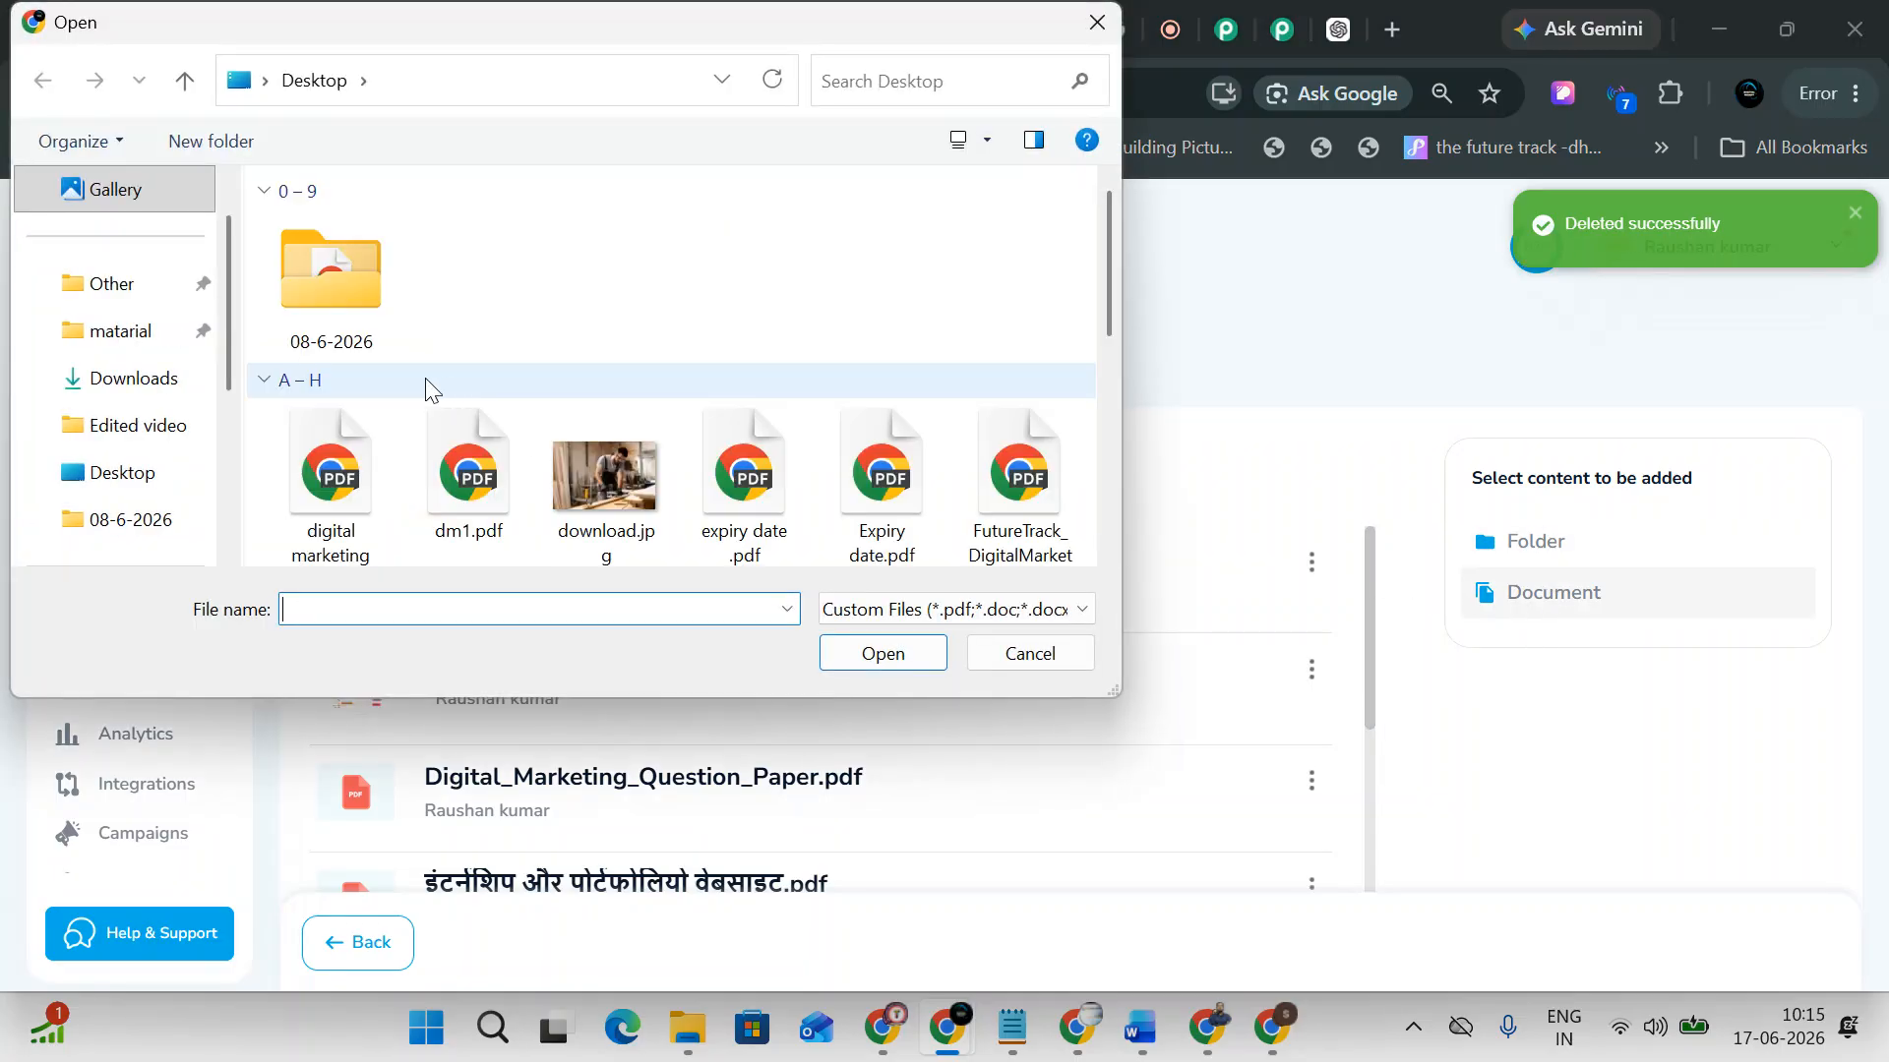
{"action": "left_click", "coordinate": [134, 475]}
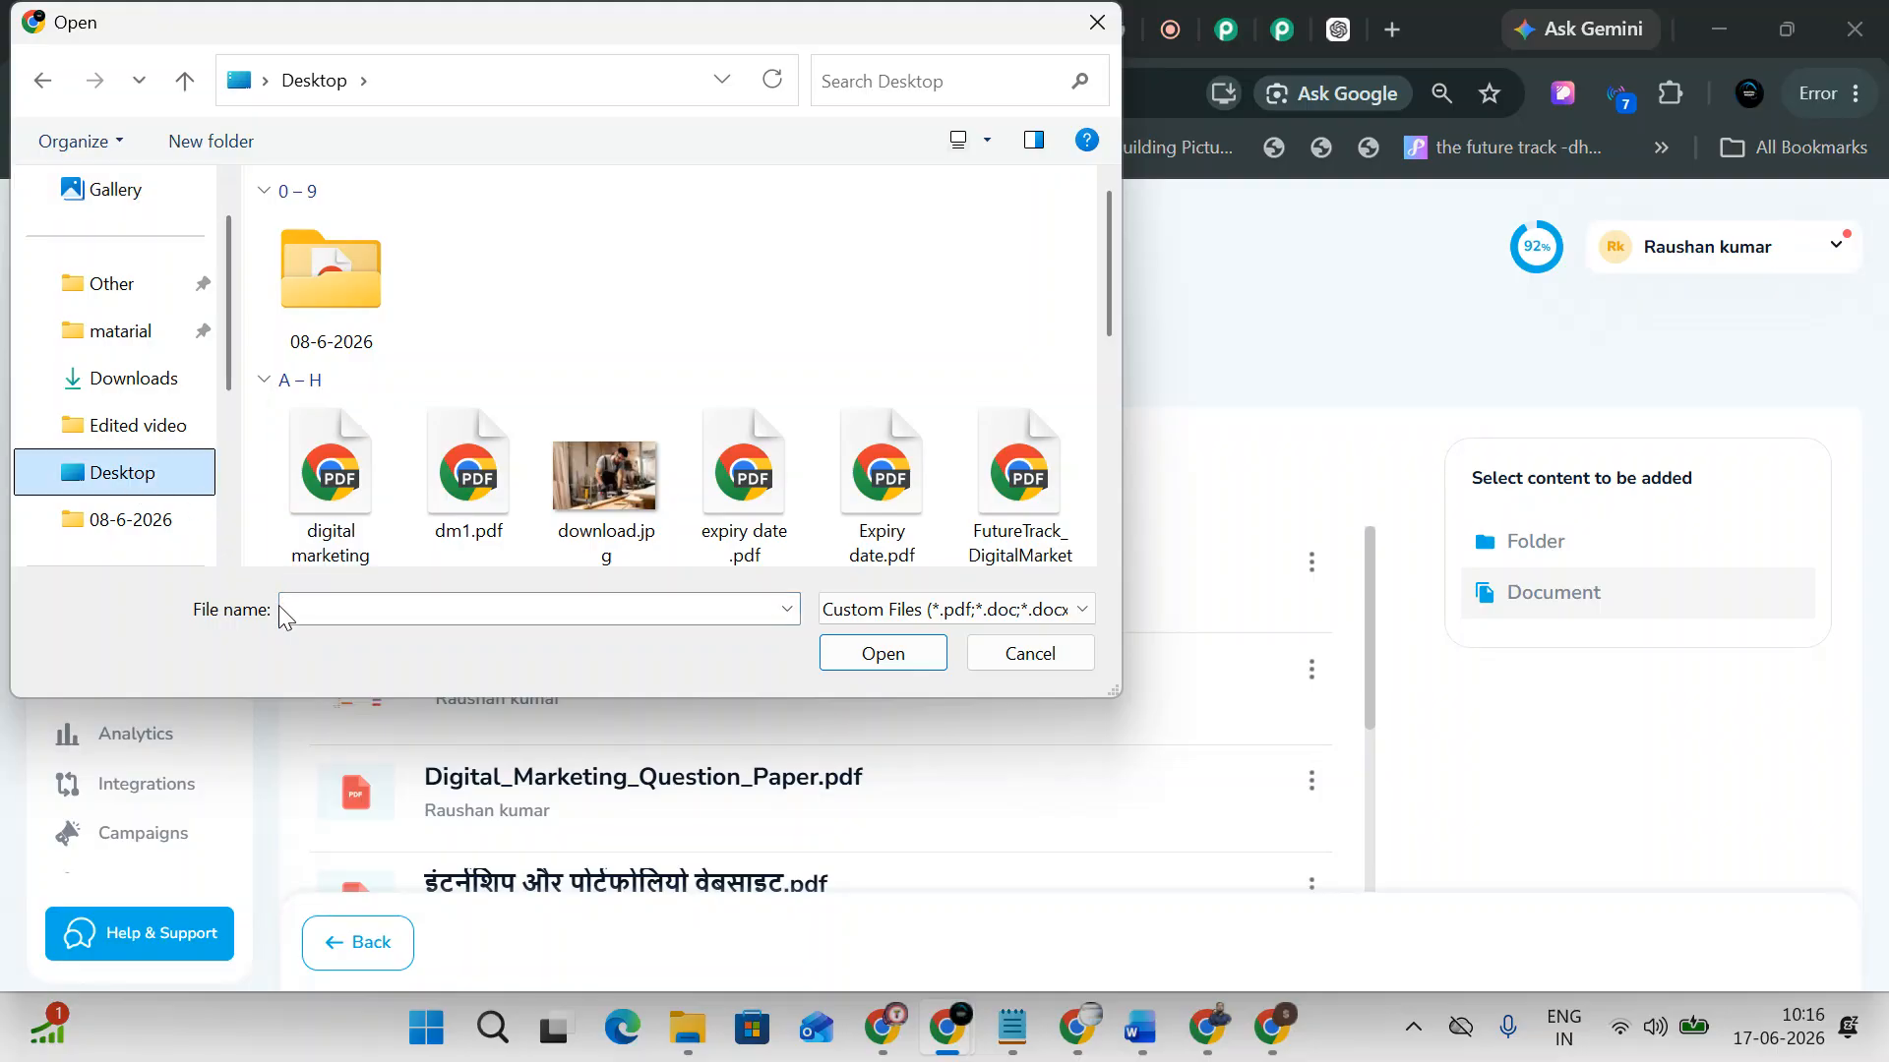
{"action": "left_click", "coordinate": [306, 617]}
{"action": "type", "text": "goo"}
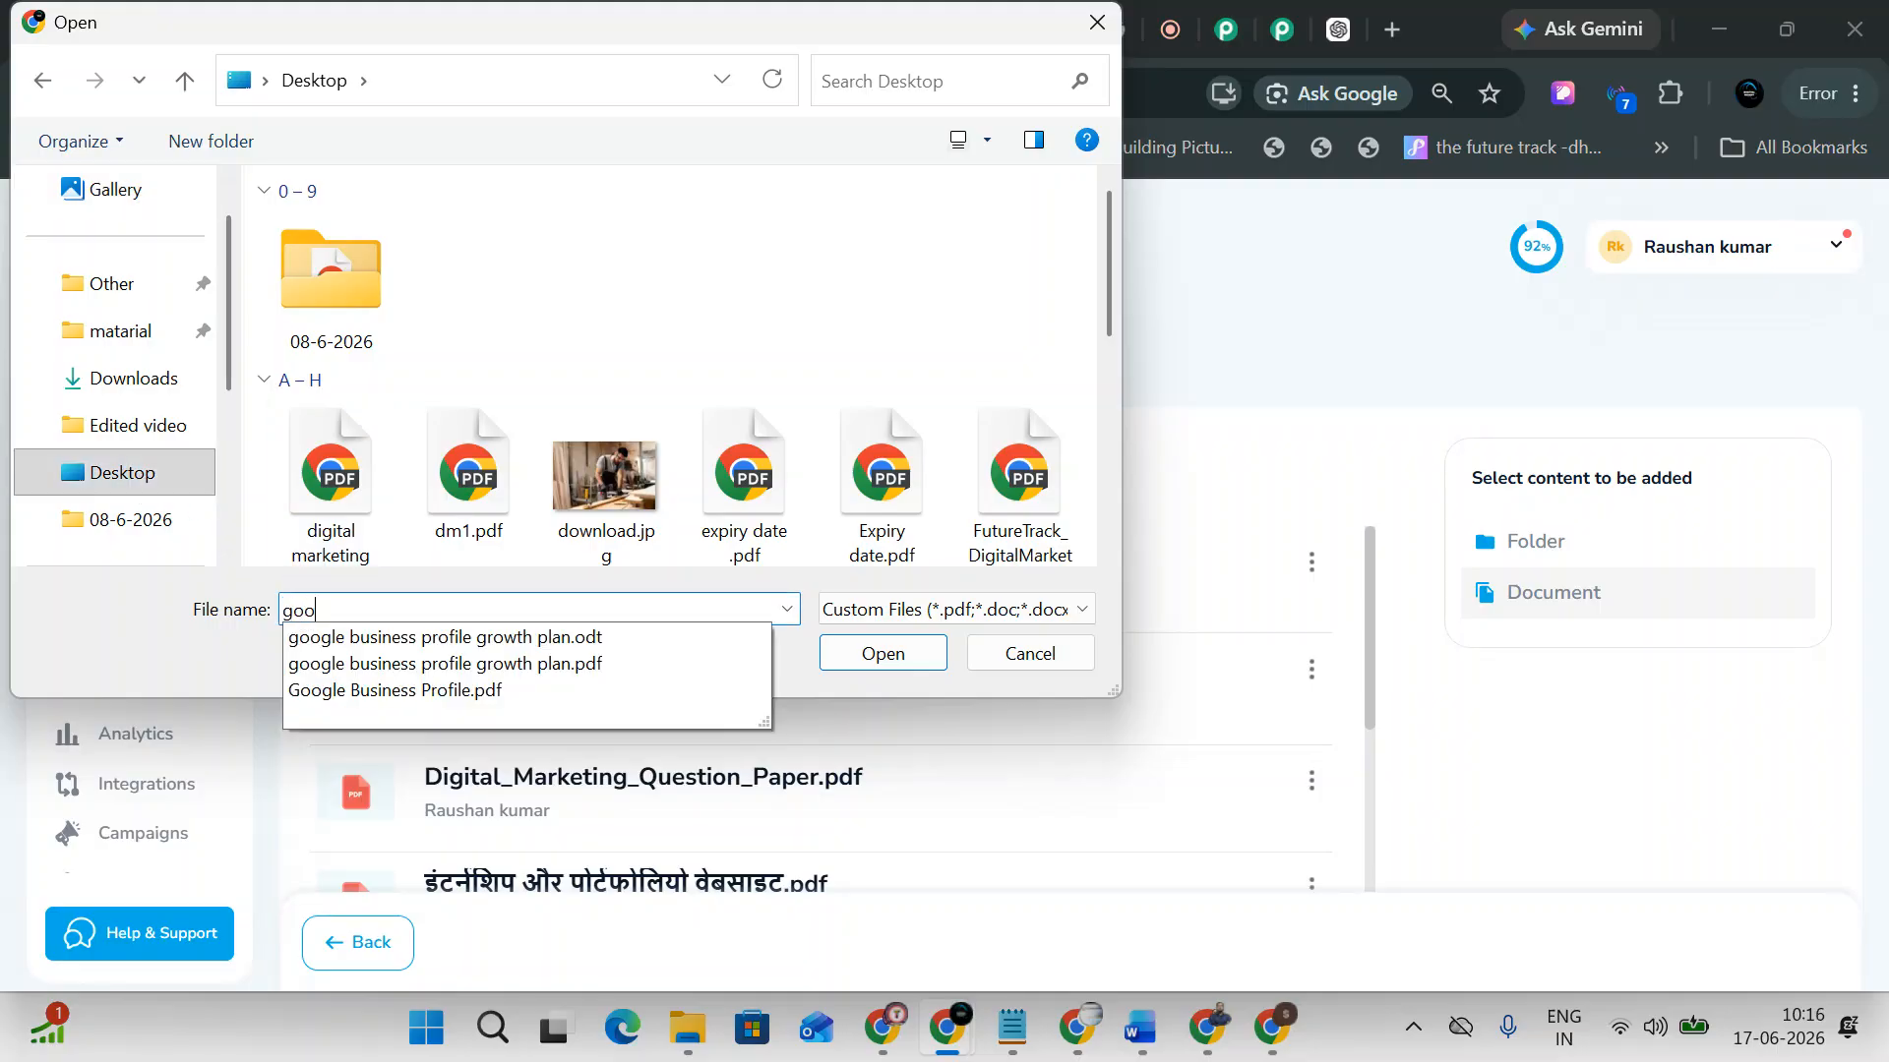
{"action": "key", "text": "Down"}
{"action": "key", "text": "Down"}
{"action": "key", "text": "Return"}
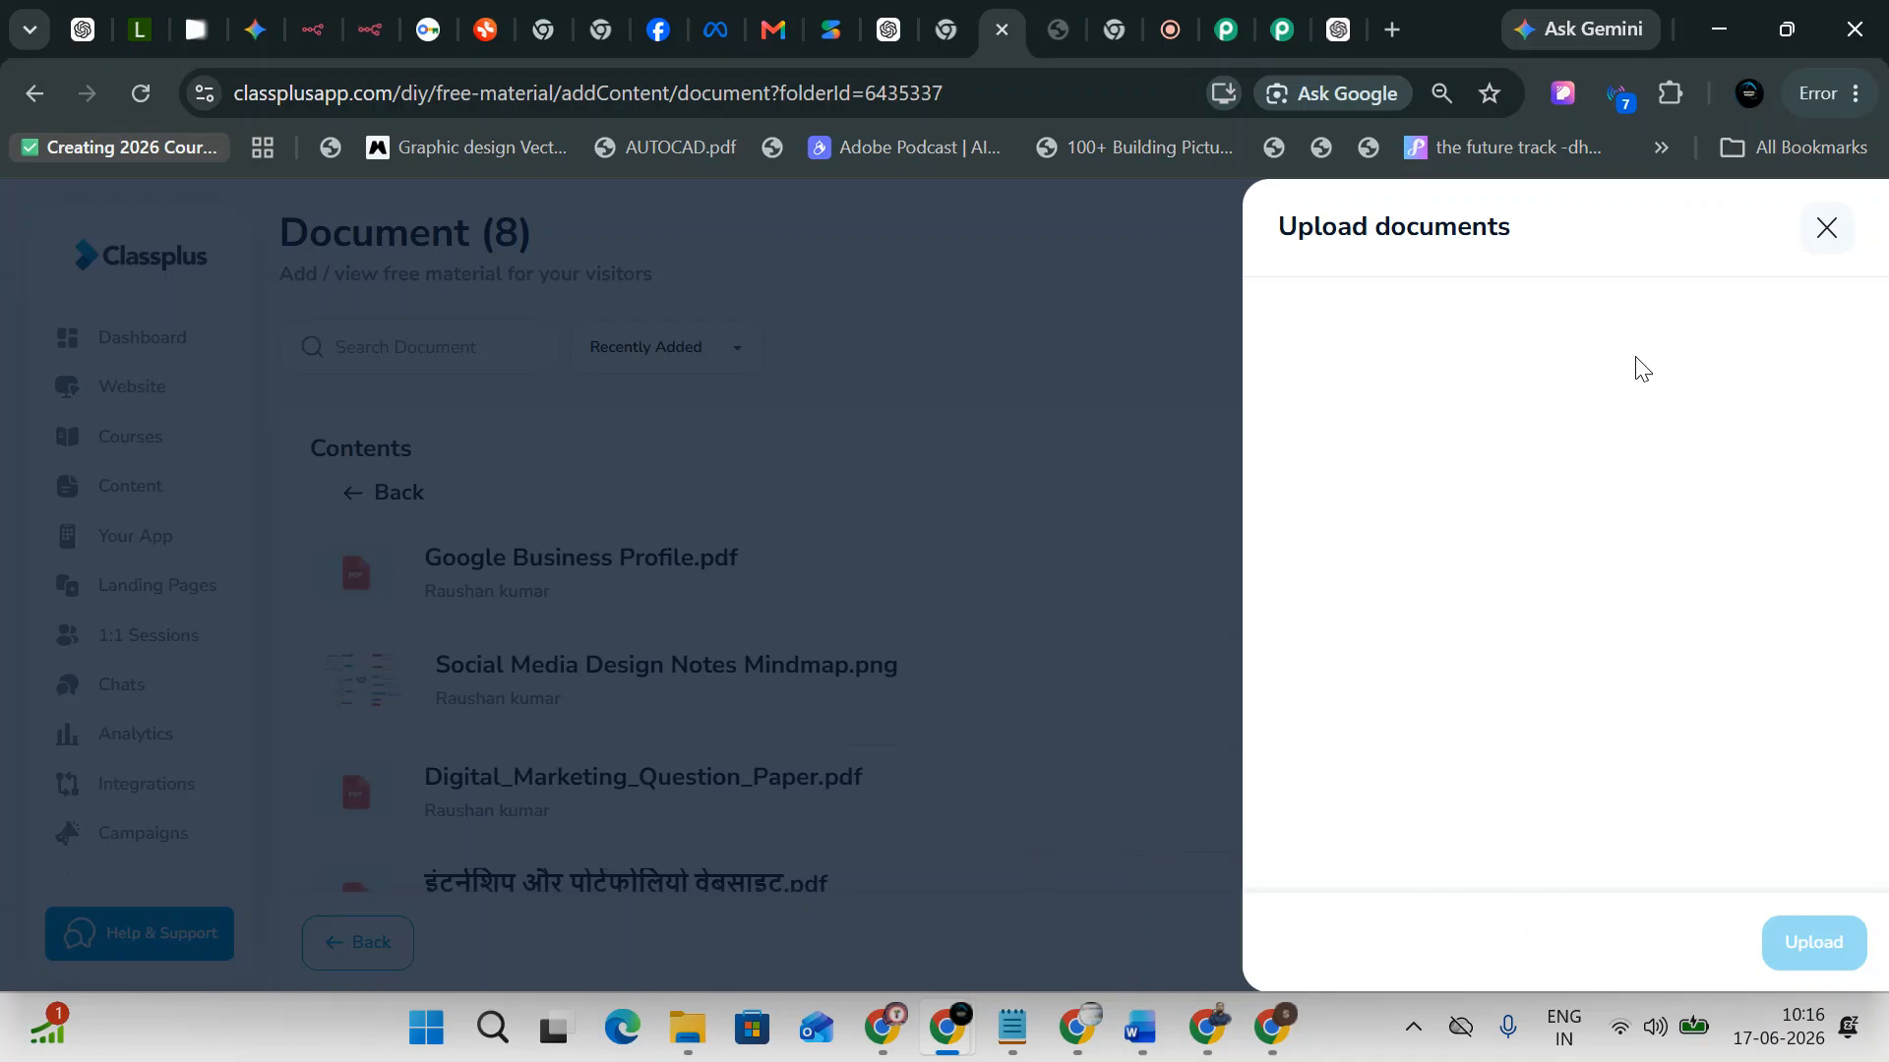
{"action": "left_click", "coordinate": [1821, 231]}
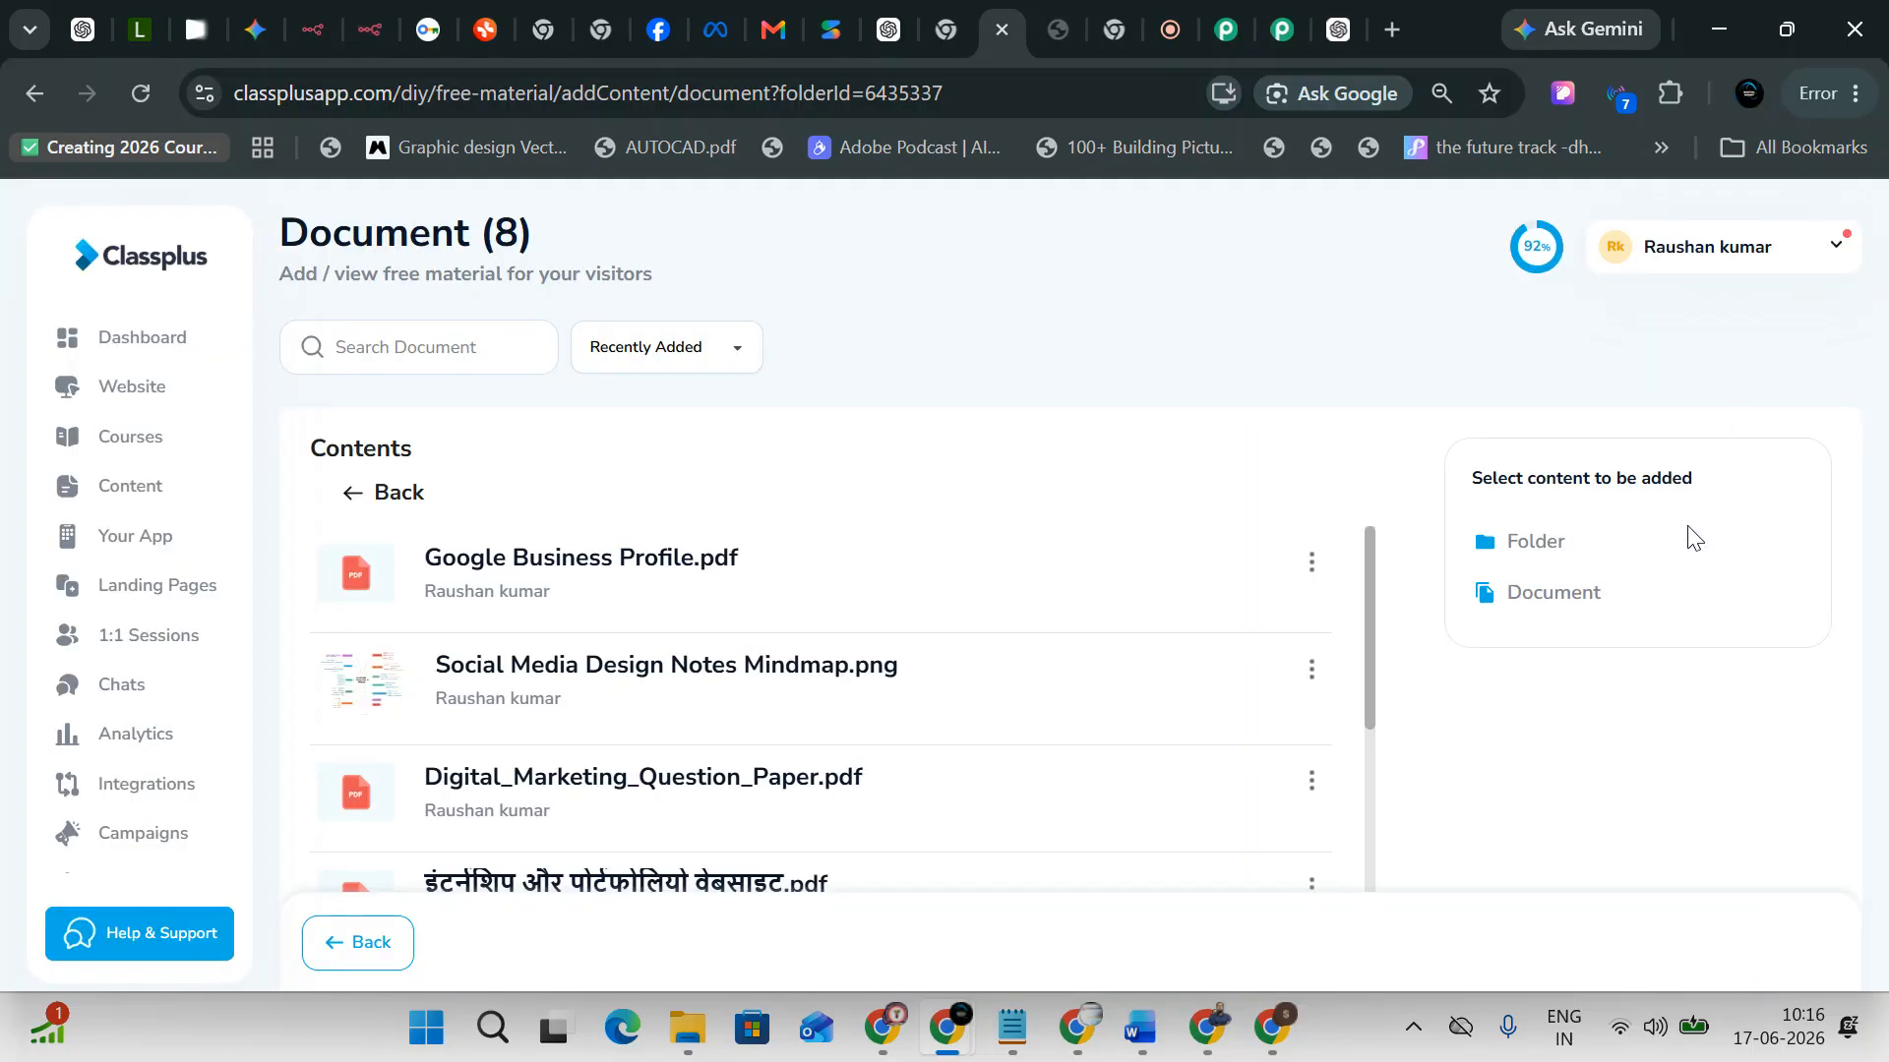
Try the document upload again with the Google Business Profile growth plan file from the Desktop, then reload the page
{"action": "left_click", "coordinate": [1579, 593]}
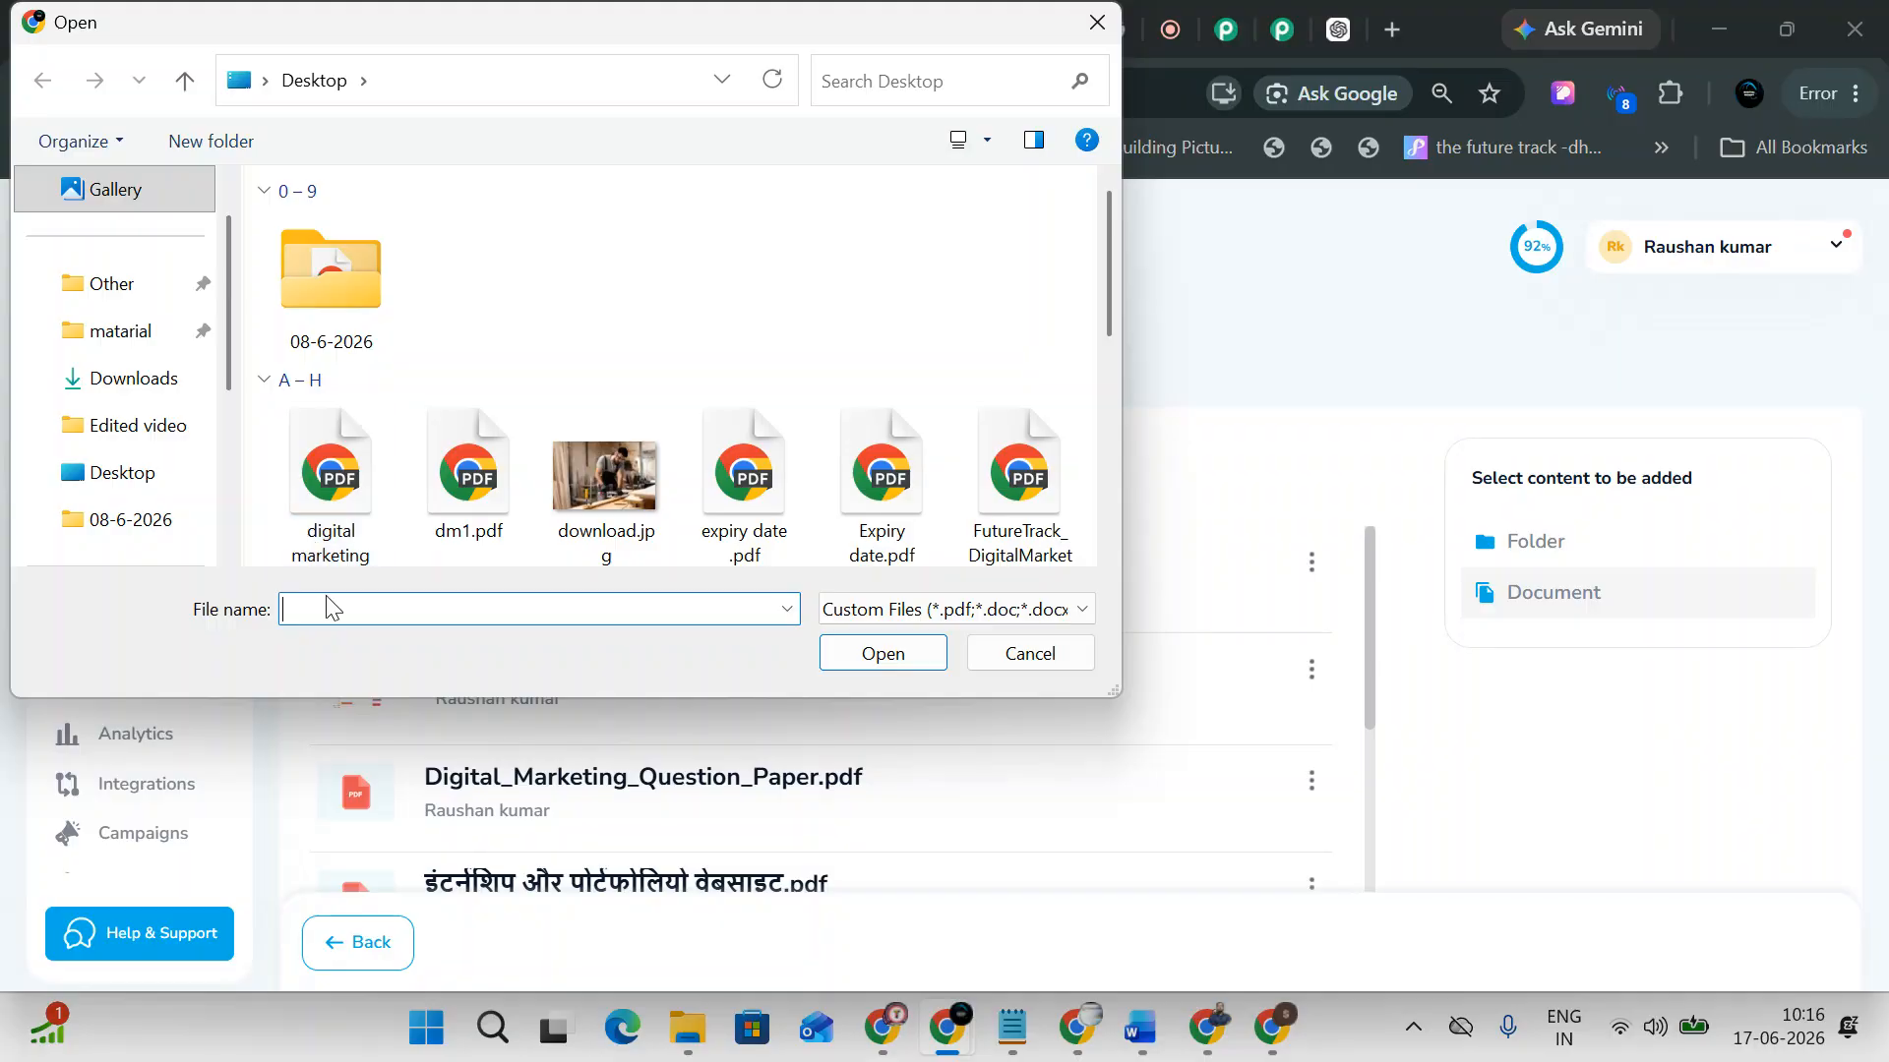
{"action": "type", "text": "googl"}
{"action": "key", "text": "Down"}
{"action": "key", "text": "Down"}
{"action": "key", "text": "Up"}
{"action": "key", "text": "Return"}
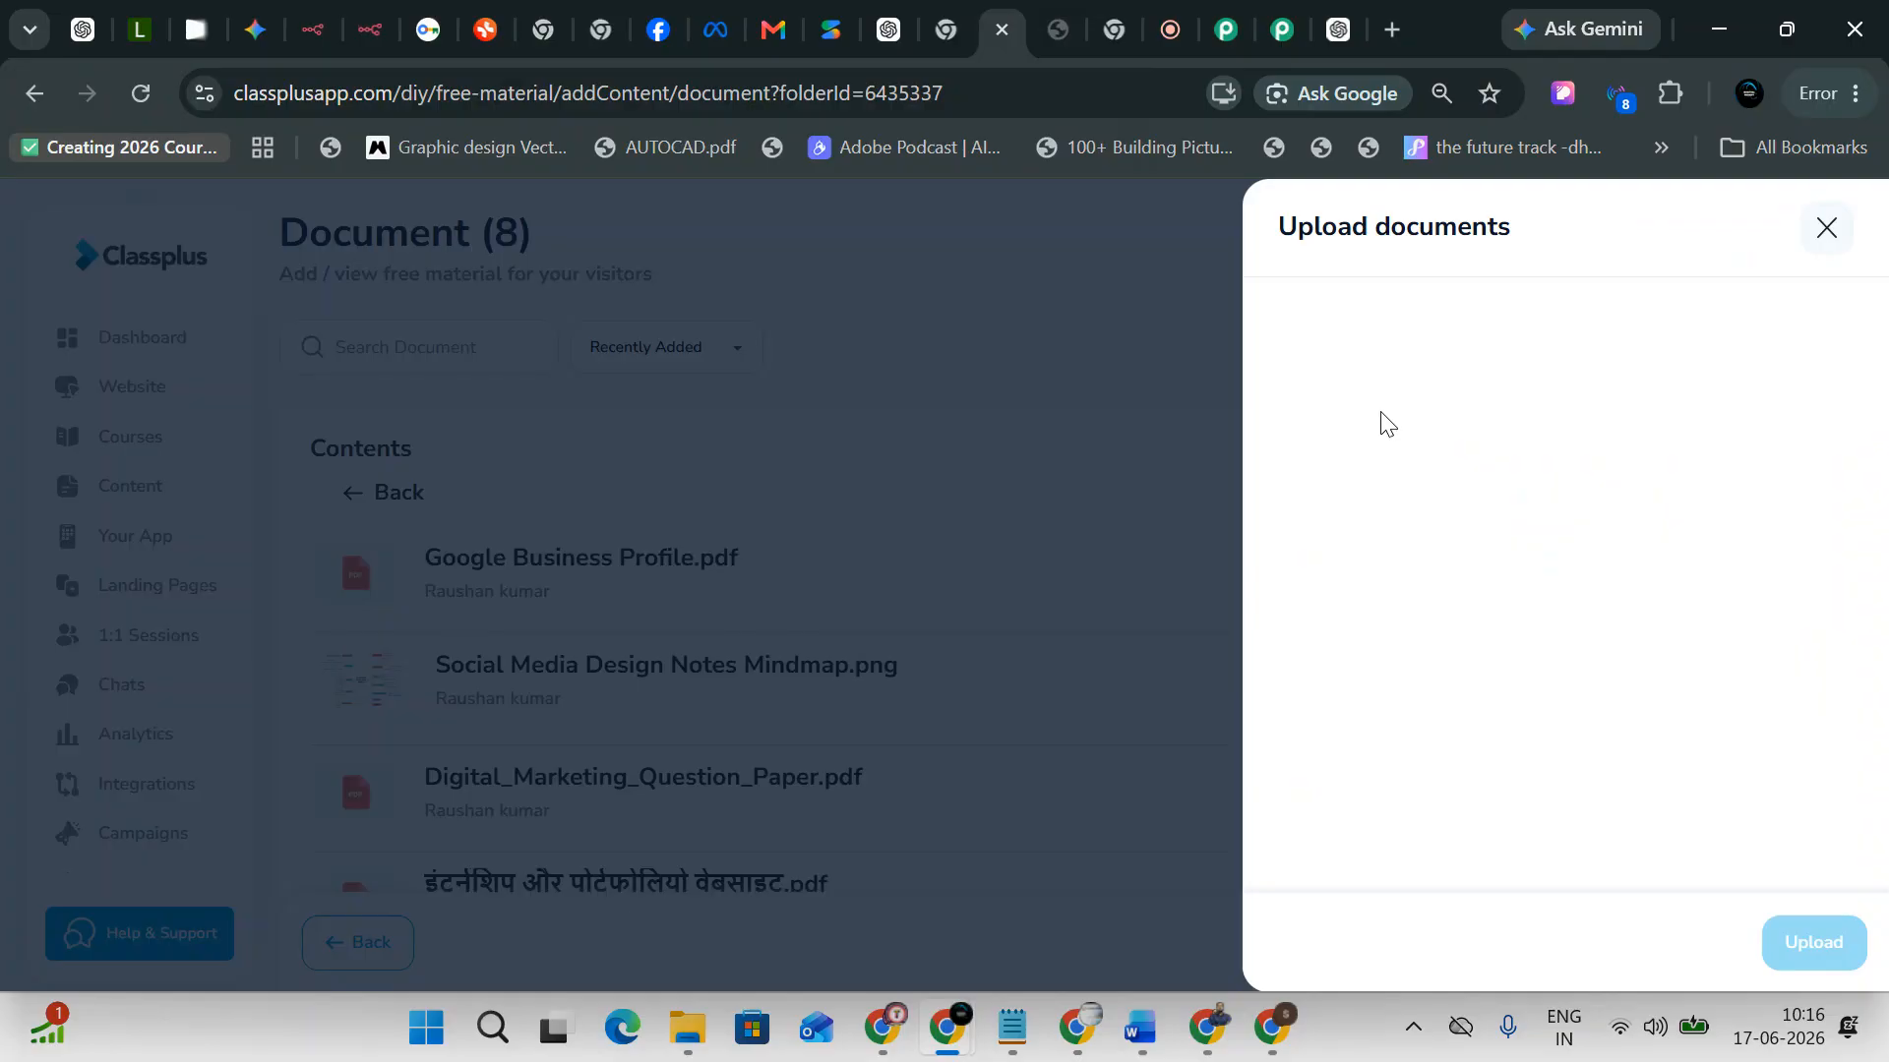
{"action": "left_click", "coordinate": [141, 86]}
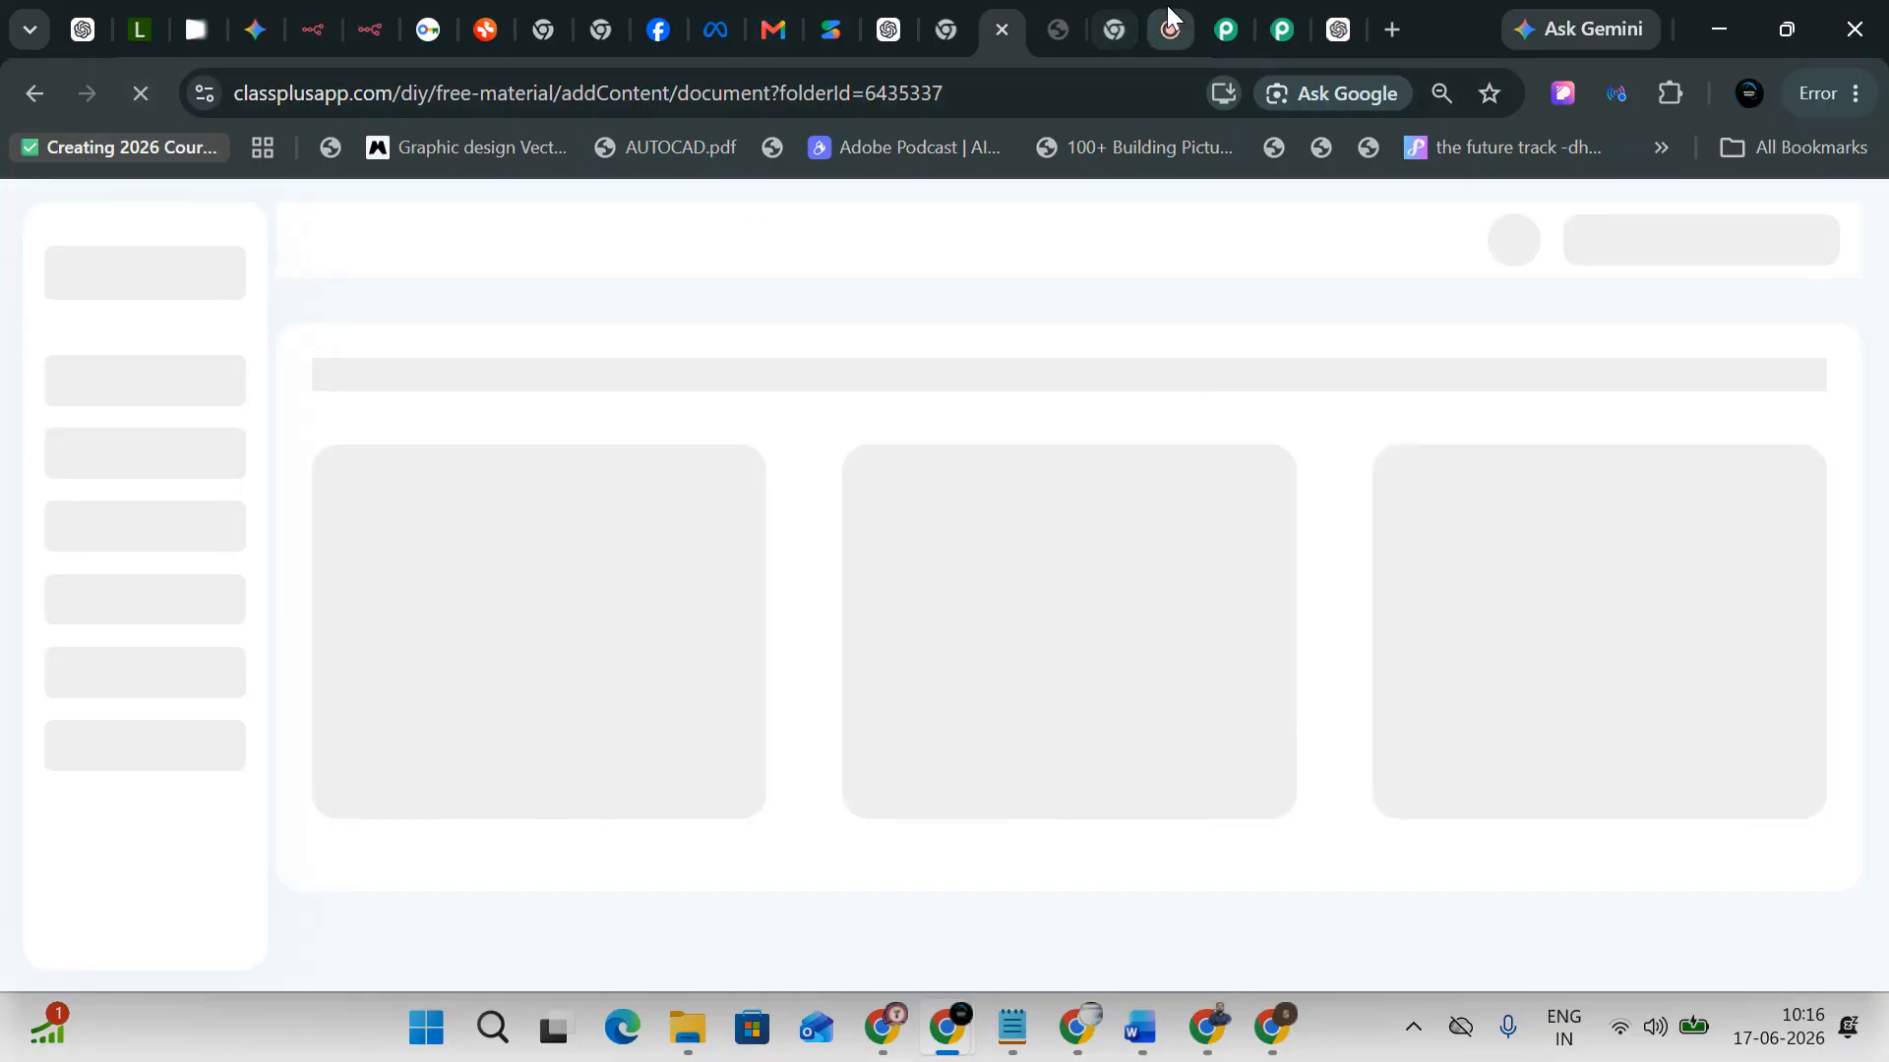
{"action": "left_click", "coordinate": [1167, 21]}
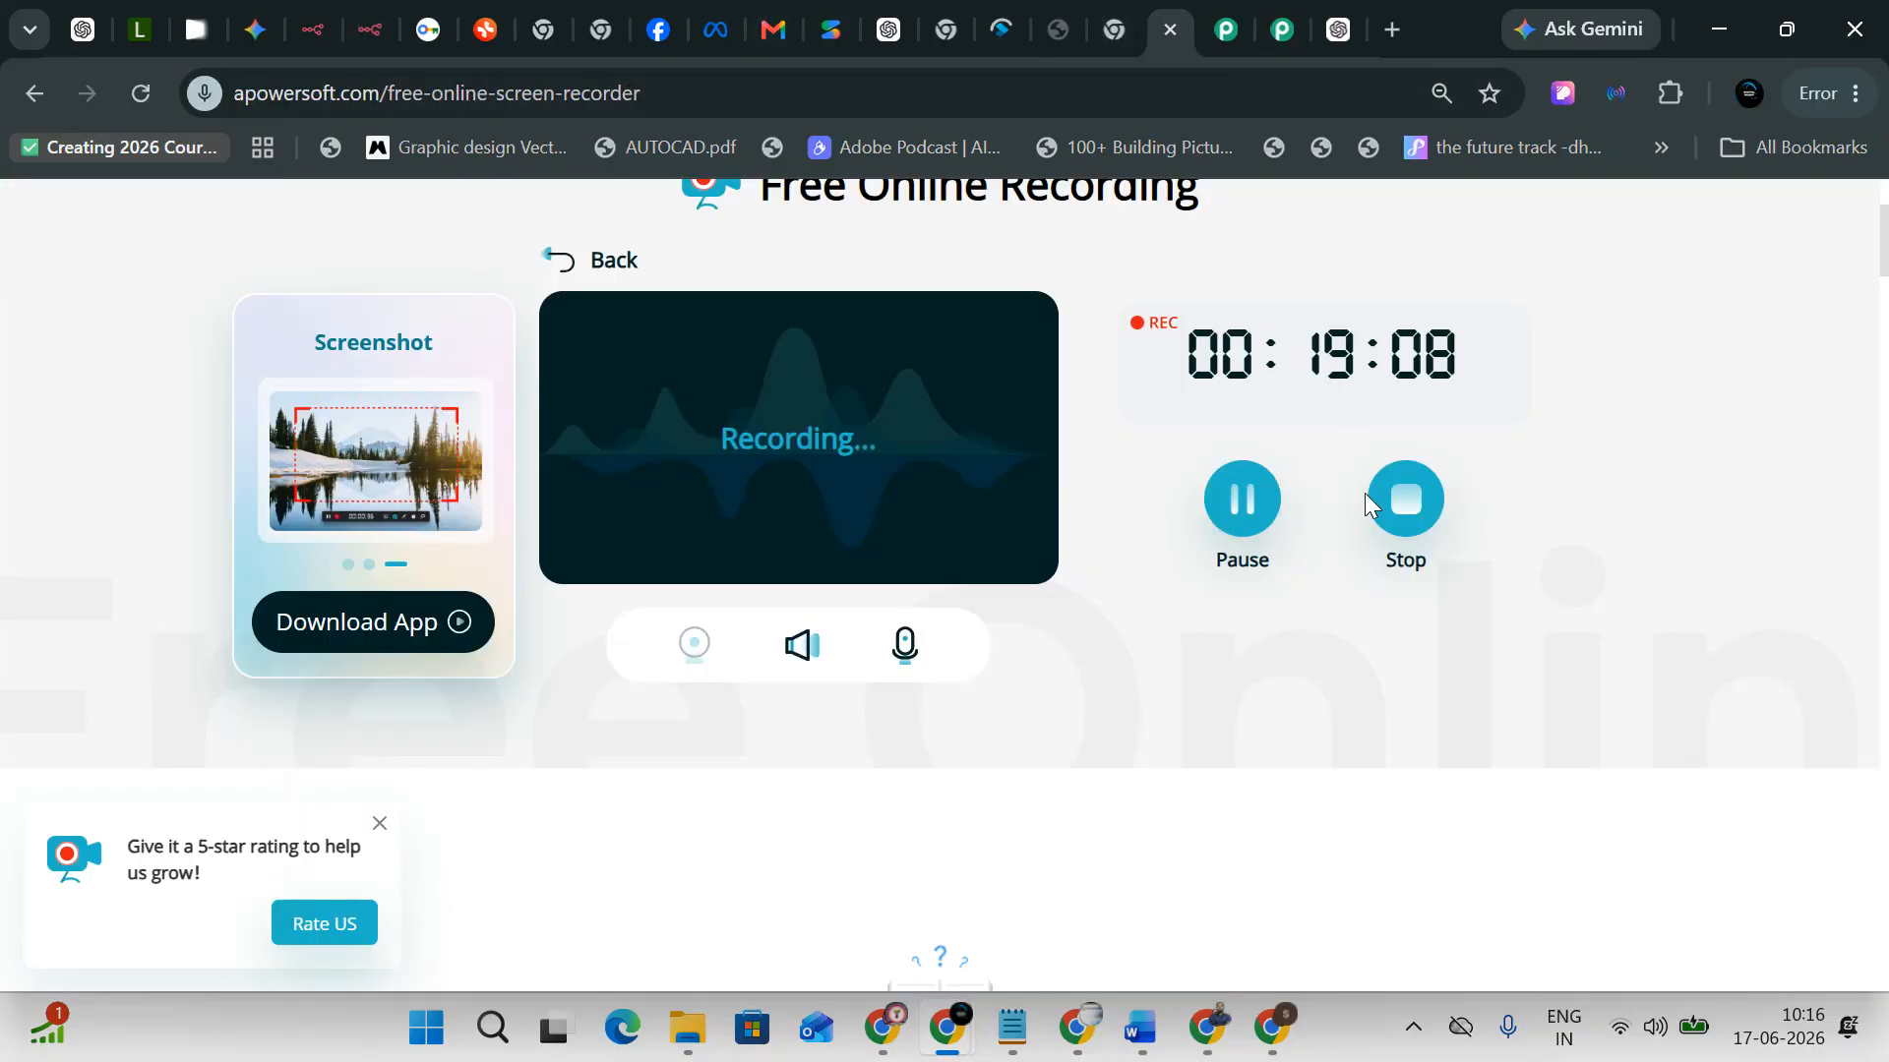